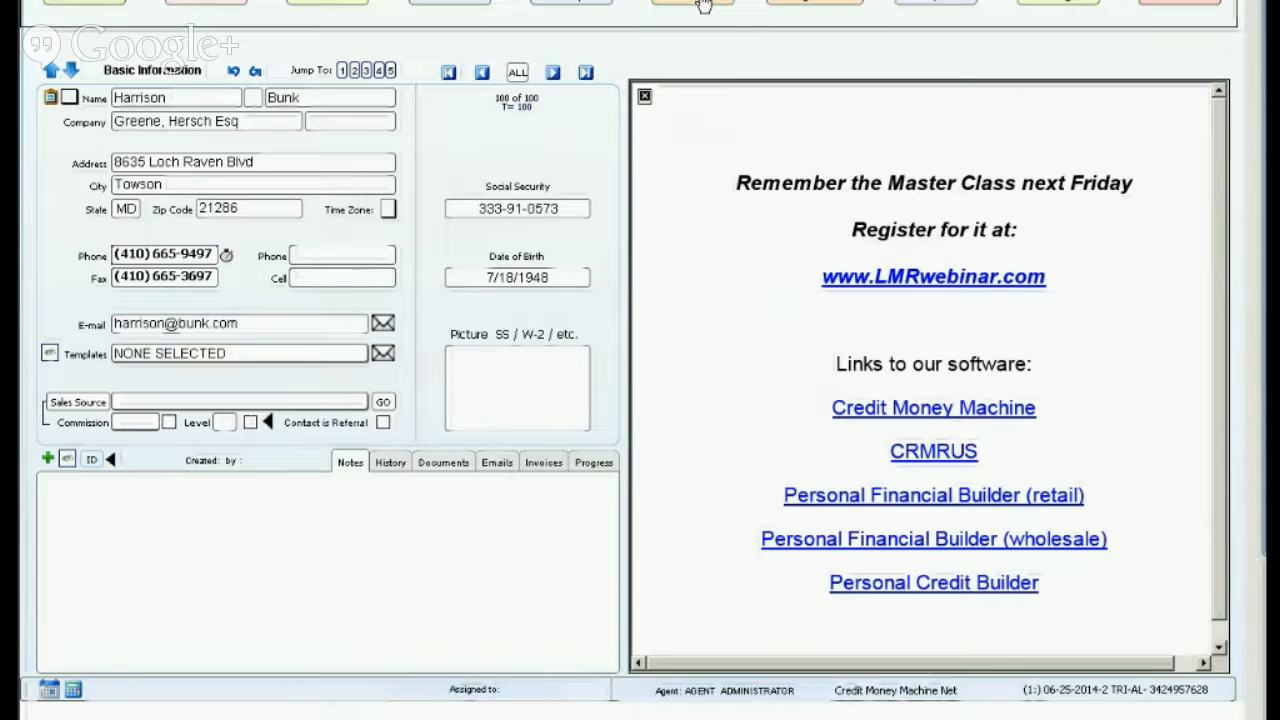
Step: Open the AutoMessenger setup from the contact's user defined fields and rename the current auto-messenger to MASTER-CLASS
left_click(704, 5)
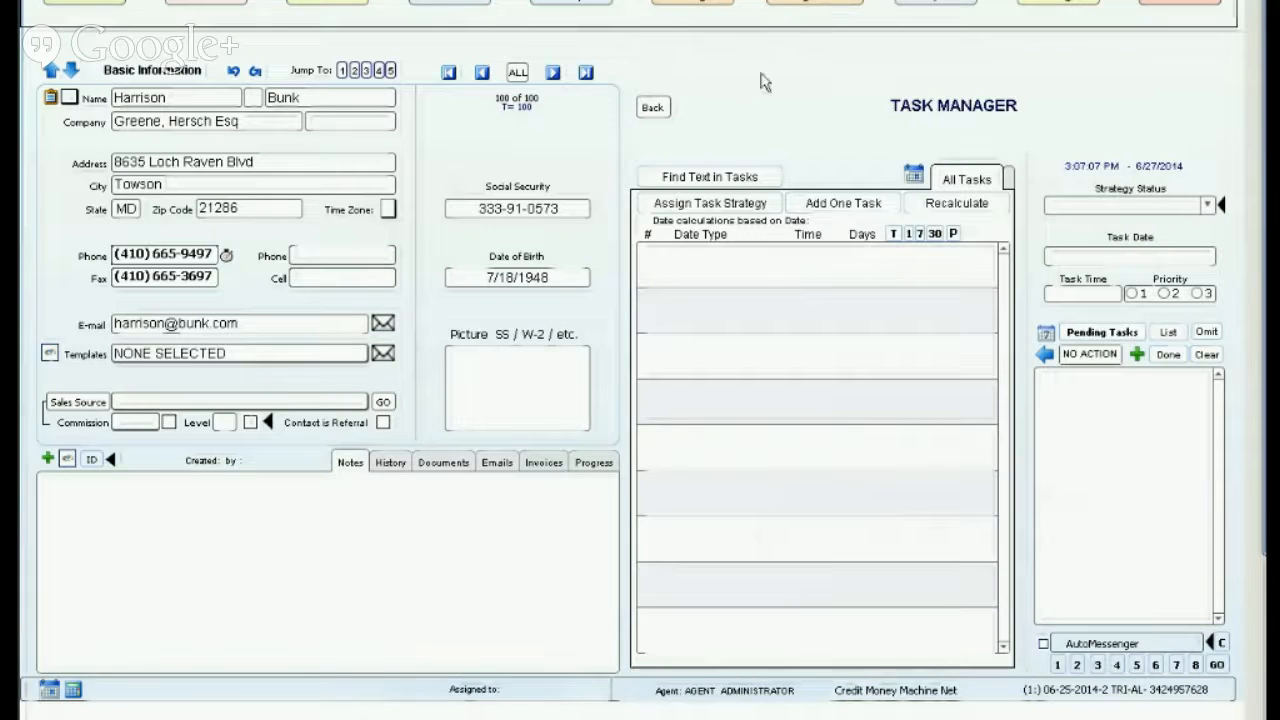
left_click(790, 6)
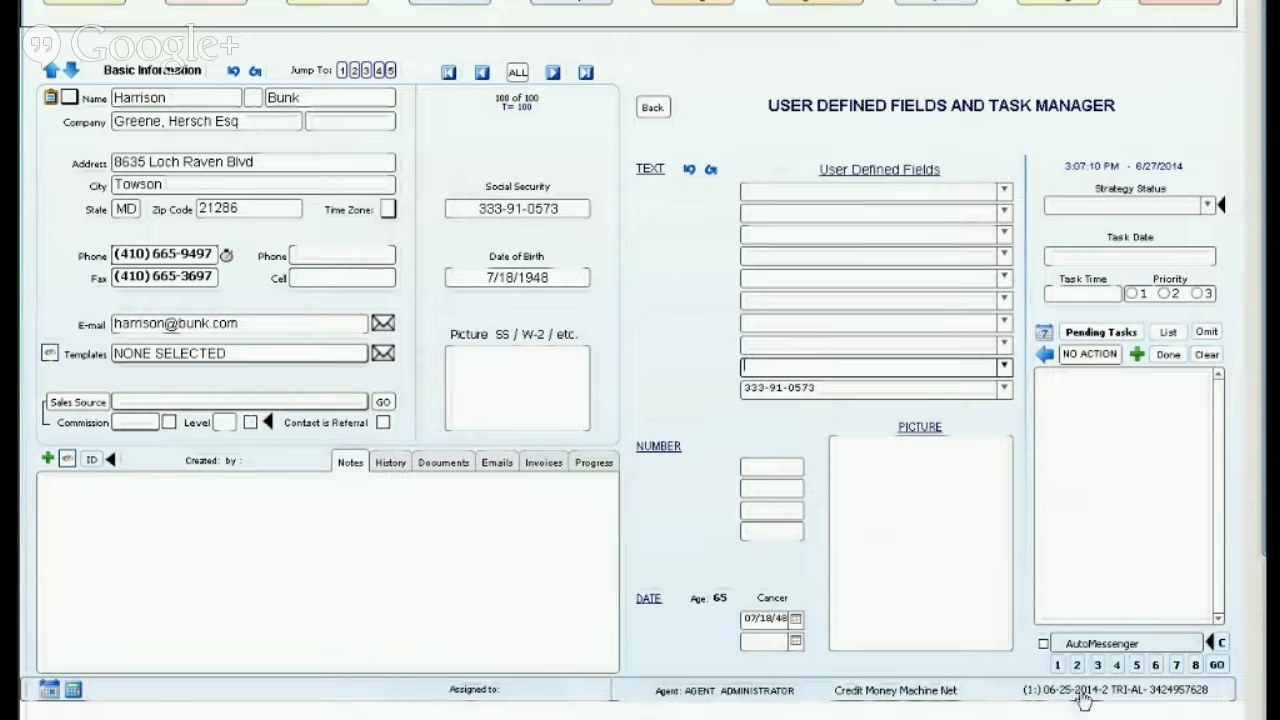
left_click(1218, 666)
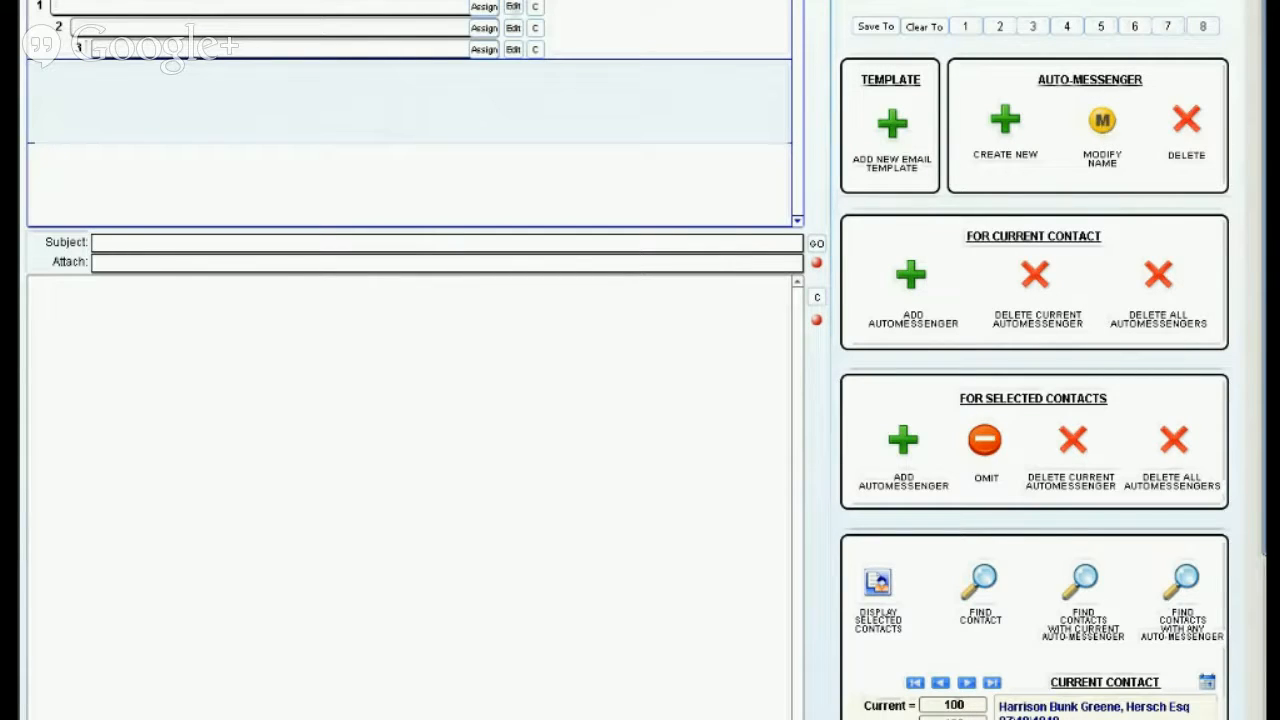
left_click(1101, 130)
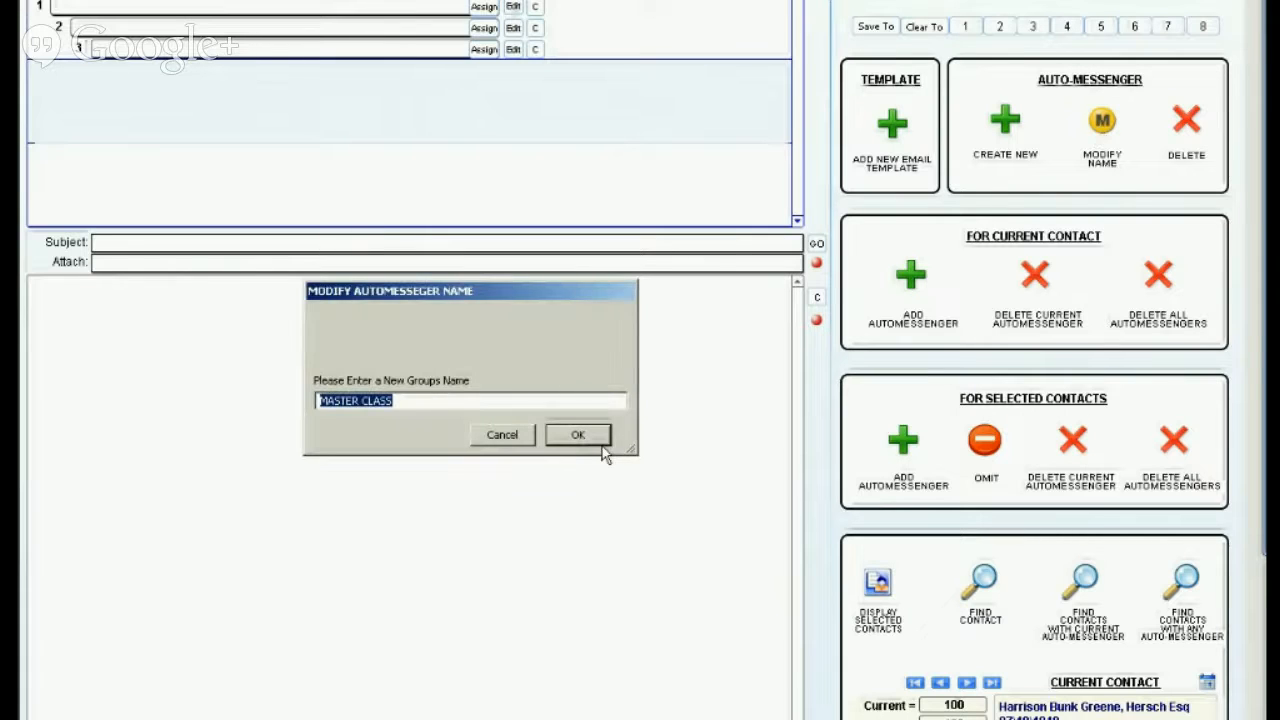
key("ctrl+Left")
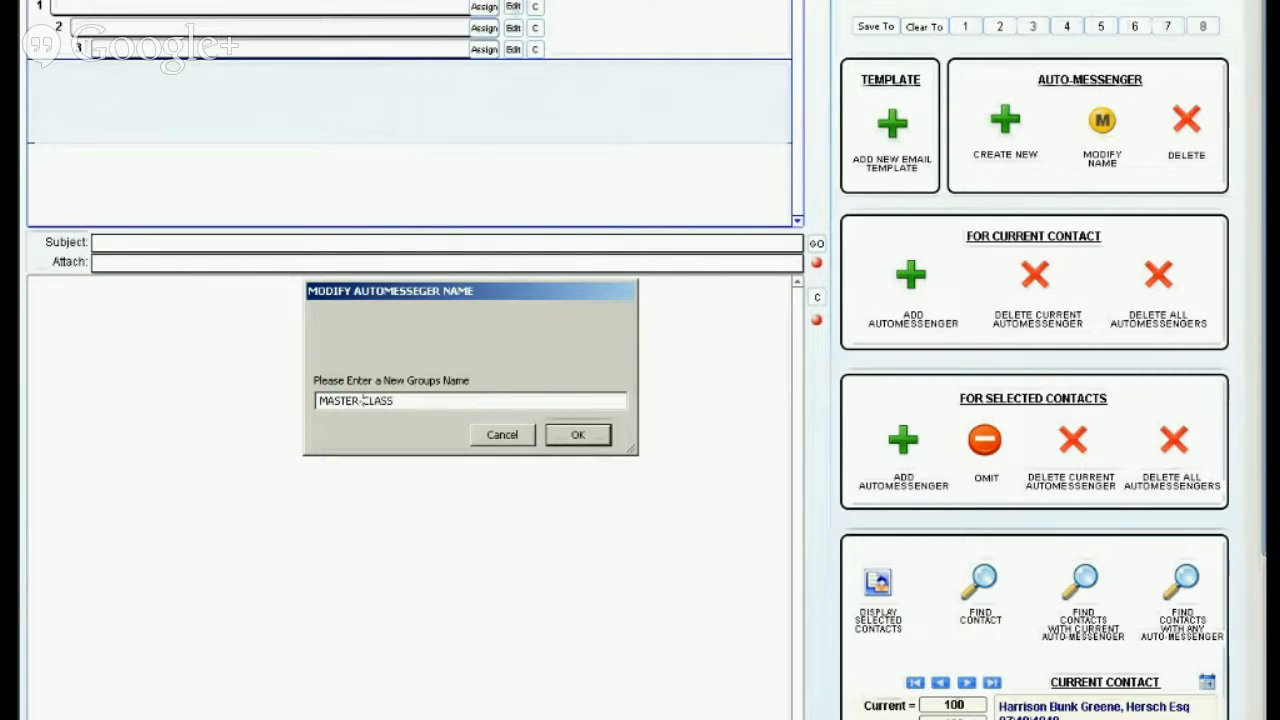
left_click(602, 445)
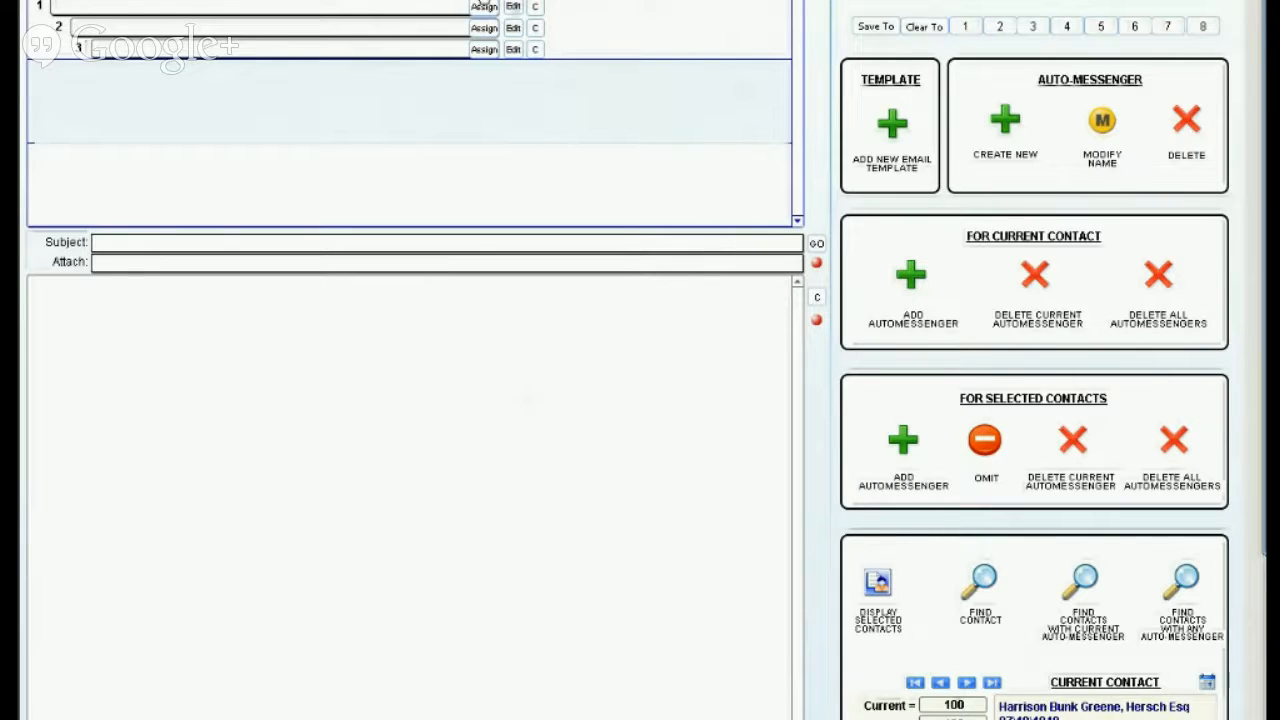
Step: Open the email templates and add a new template category named MASTER CLASS
left_click(596, 38)
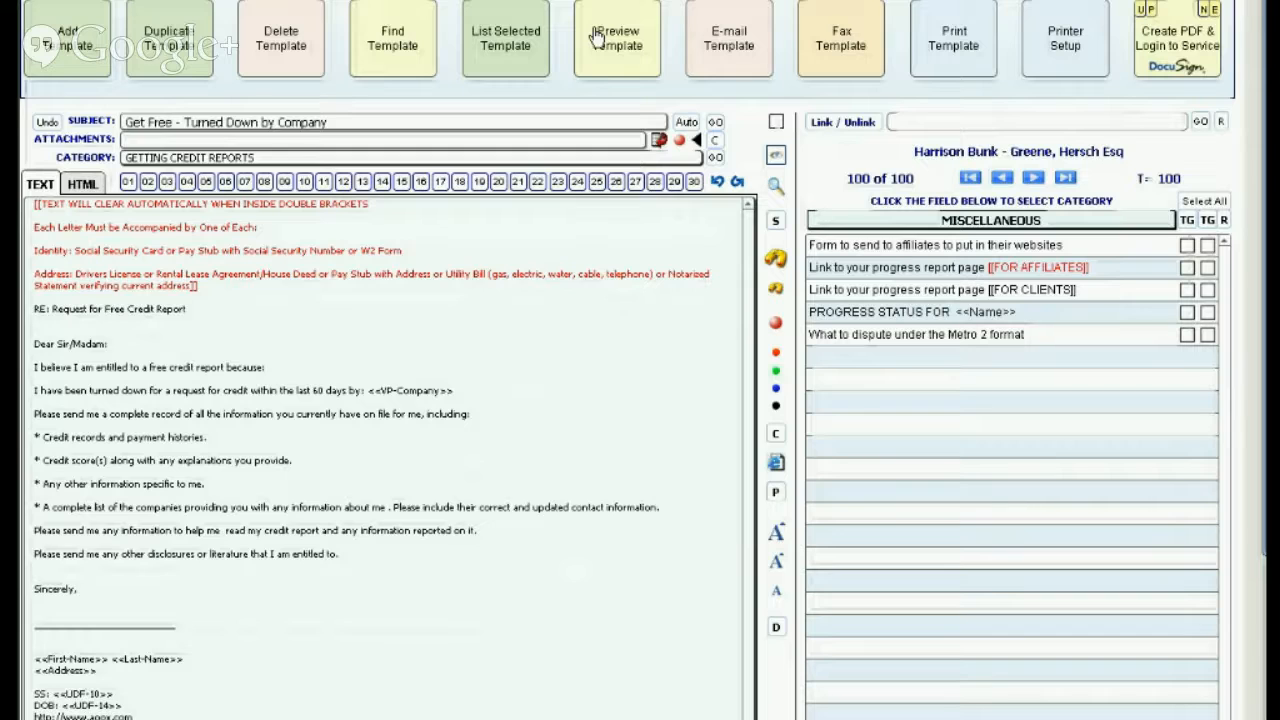
left_click(280, 0)
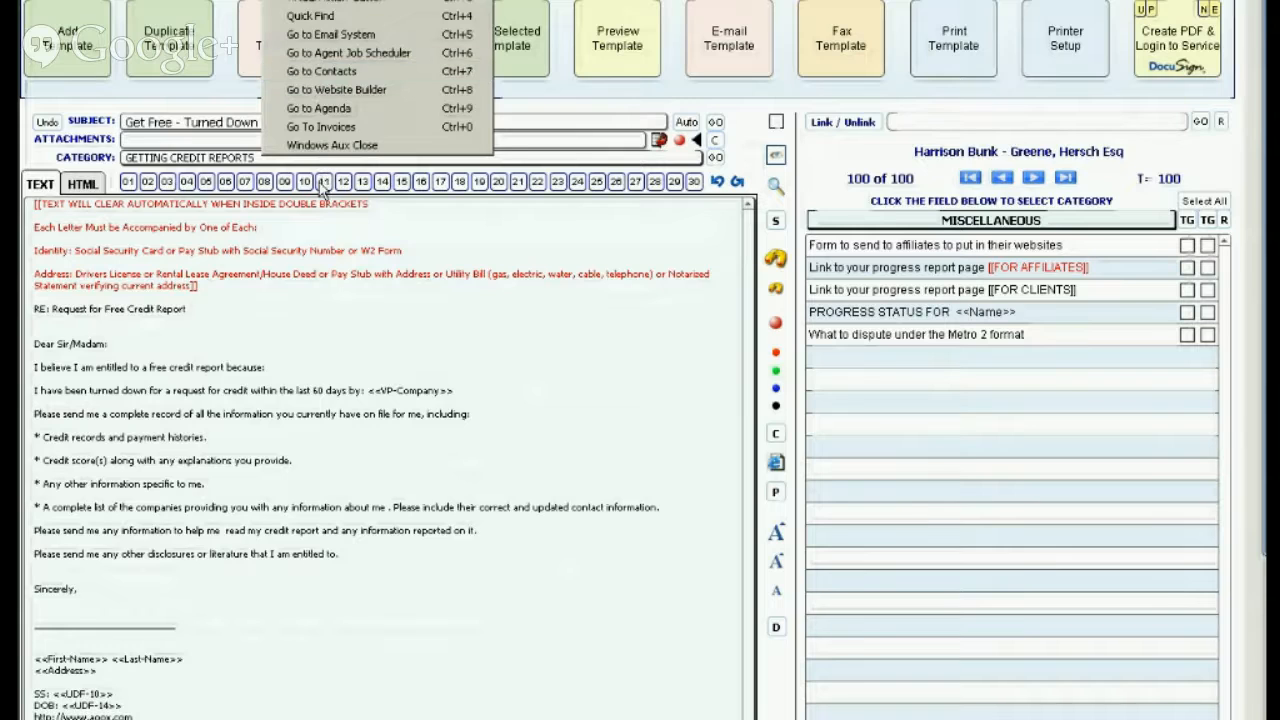
left_click(333, 278)
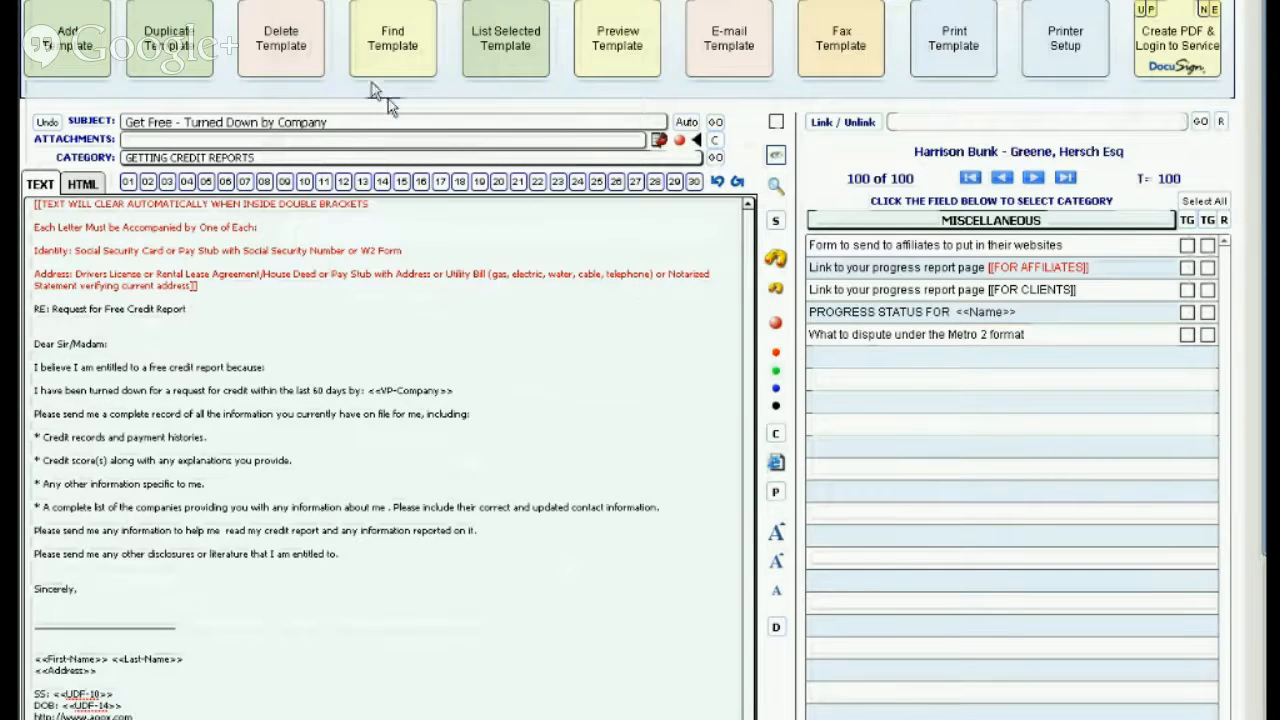
left_click(270, 1)
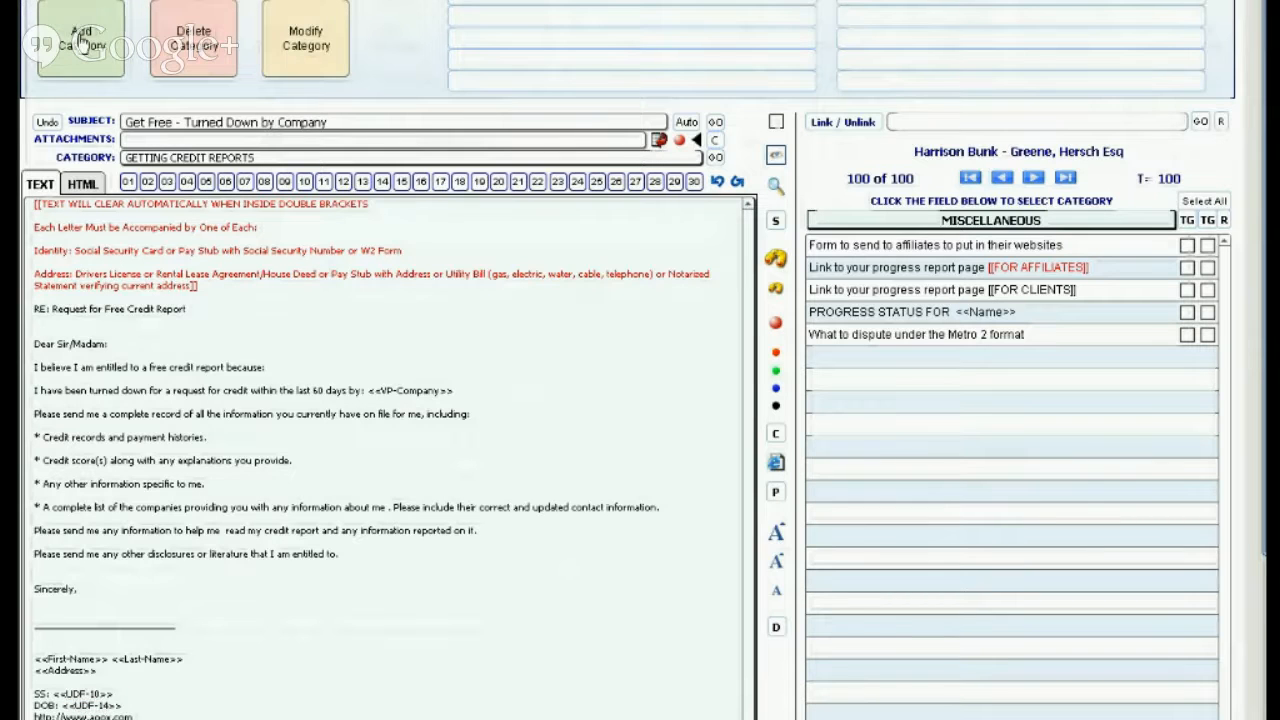
left_click(80, 38)
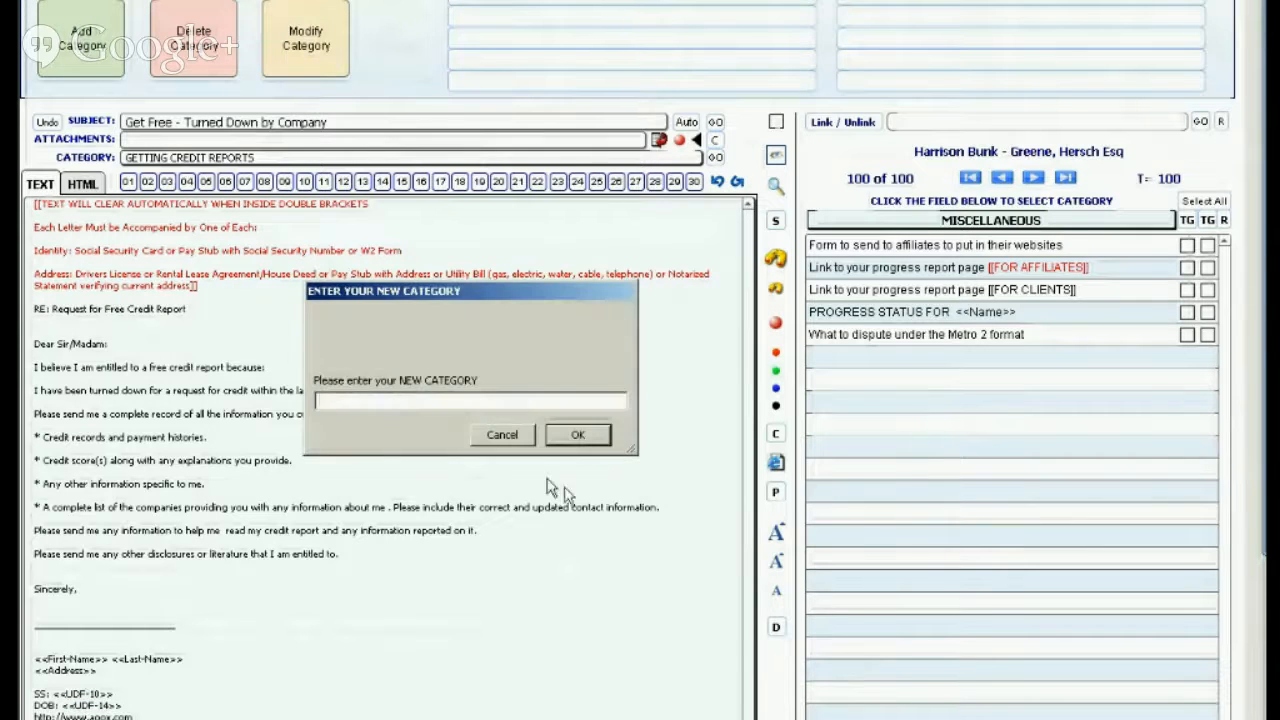
type("MS")
type("STER CLASS")
key("Return")
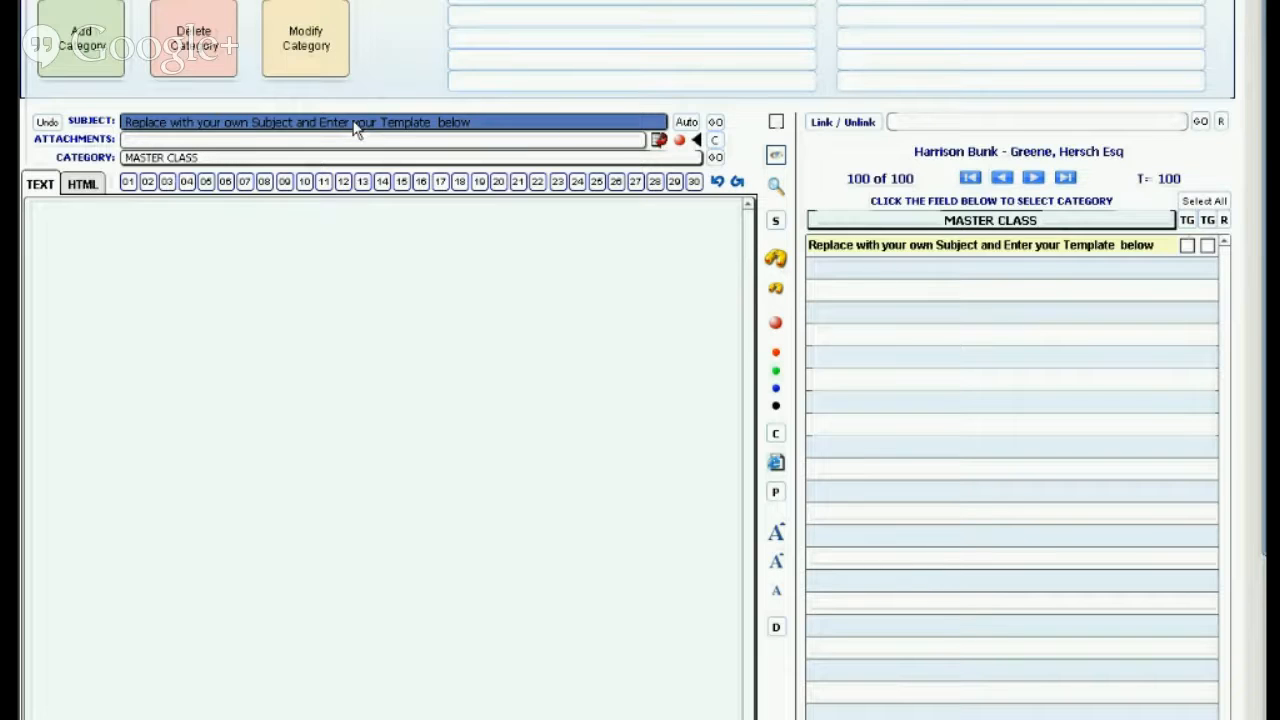
Step: Set the new template's subject to "[[ONE]]You are invited to our party", correcting the misspelled word with the suggested spelling
type("ONE")
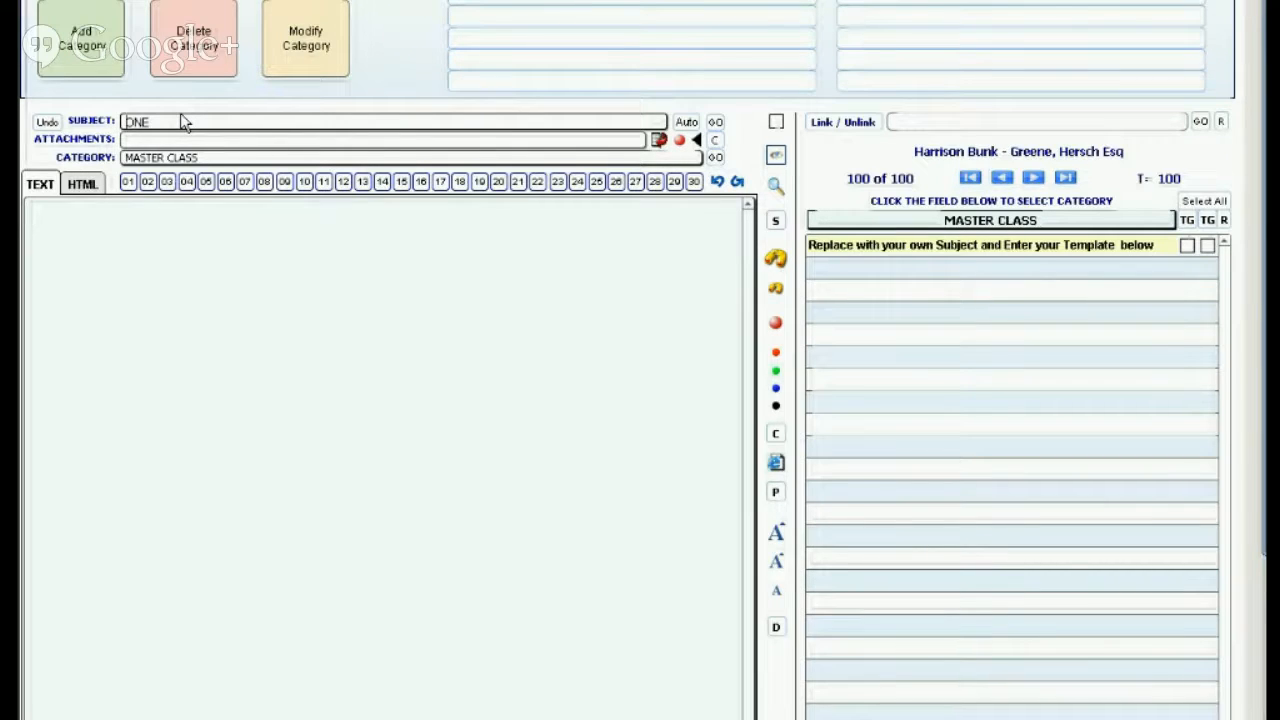
type("[[ONE]]You  are invated")
key("BackSpace")
key("BackSpace")
key("BackSpace")
type("ted ")
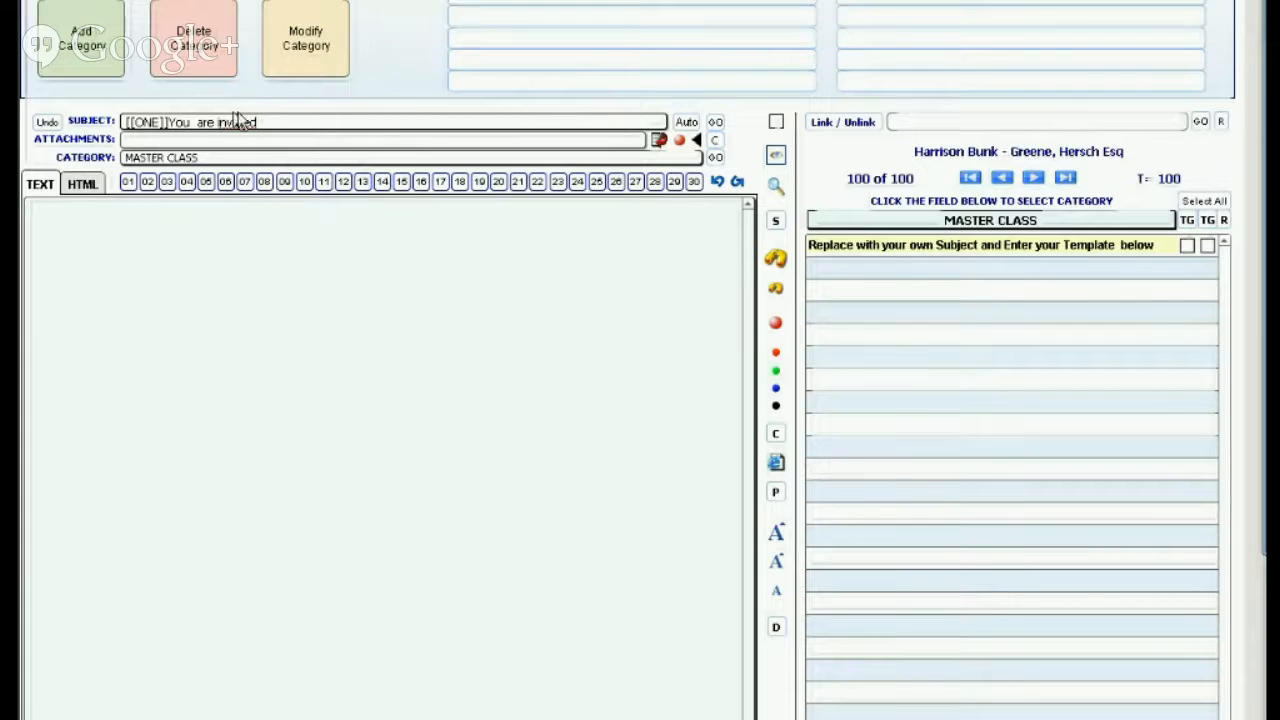
type("to our party")
right_click(238, 122)
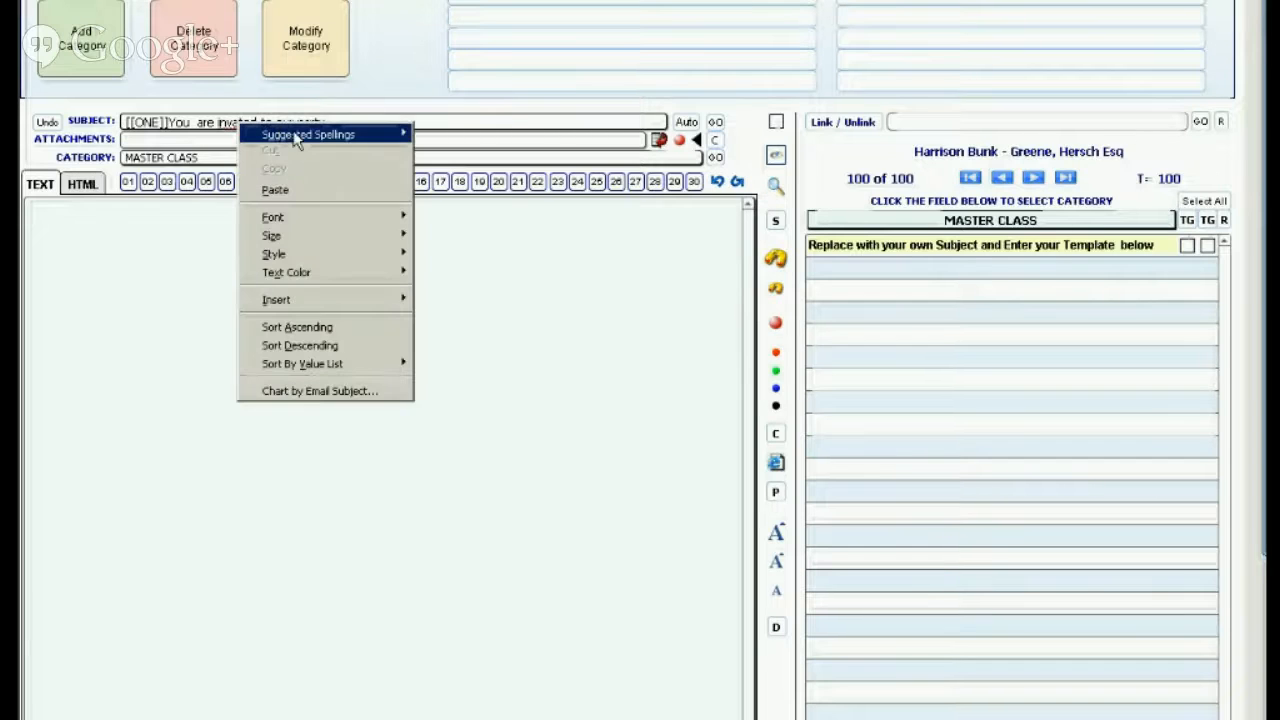
mouse_move(357, 137)
left_click(450, 135)
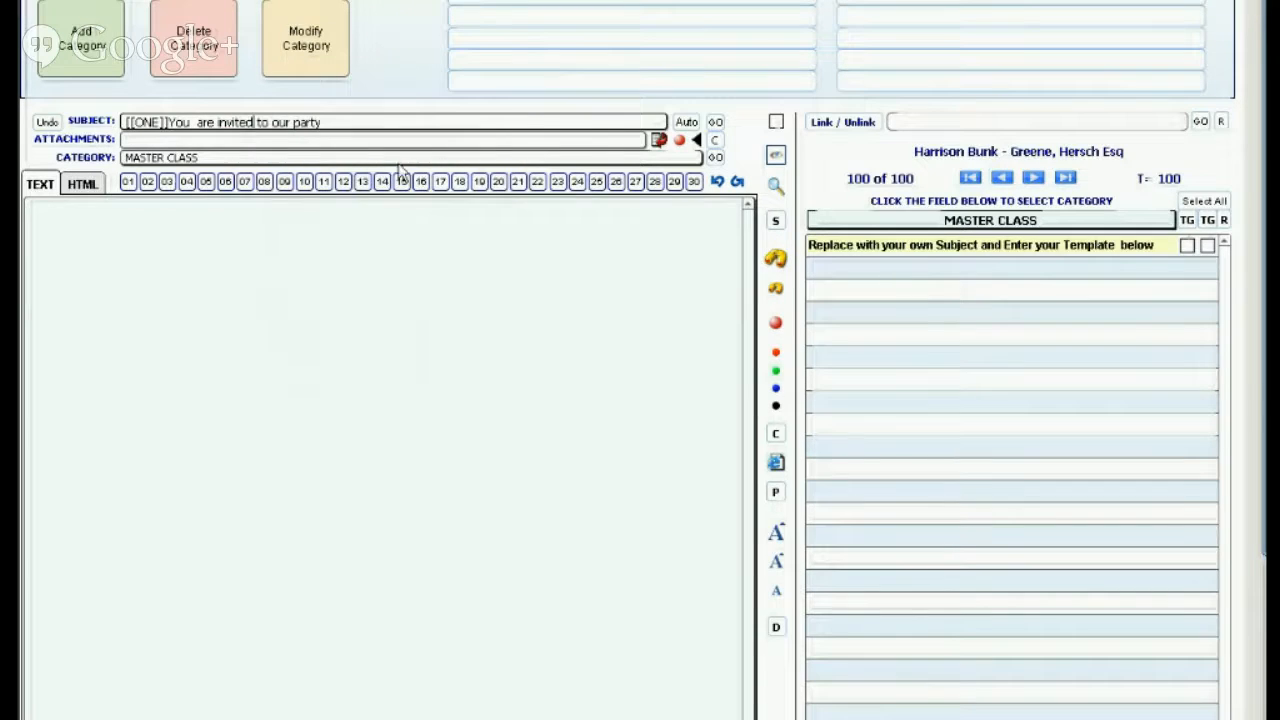
left_click(250, 268)
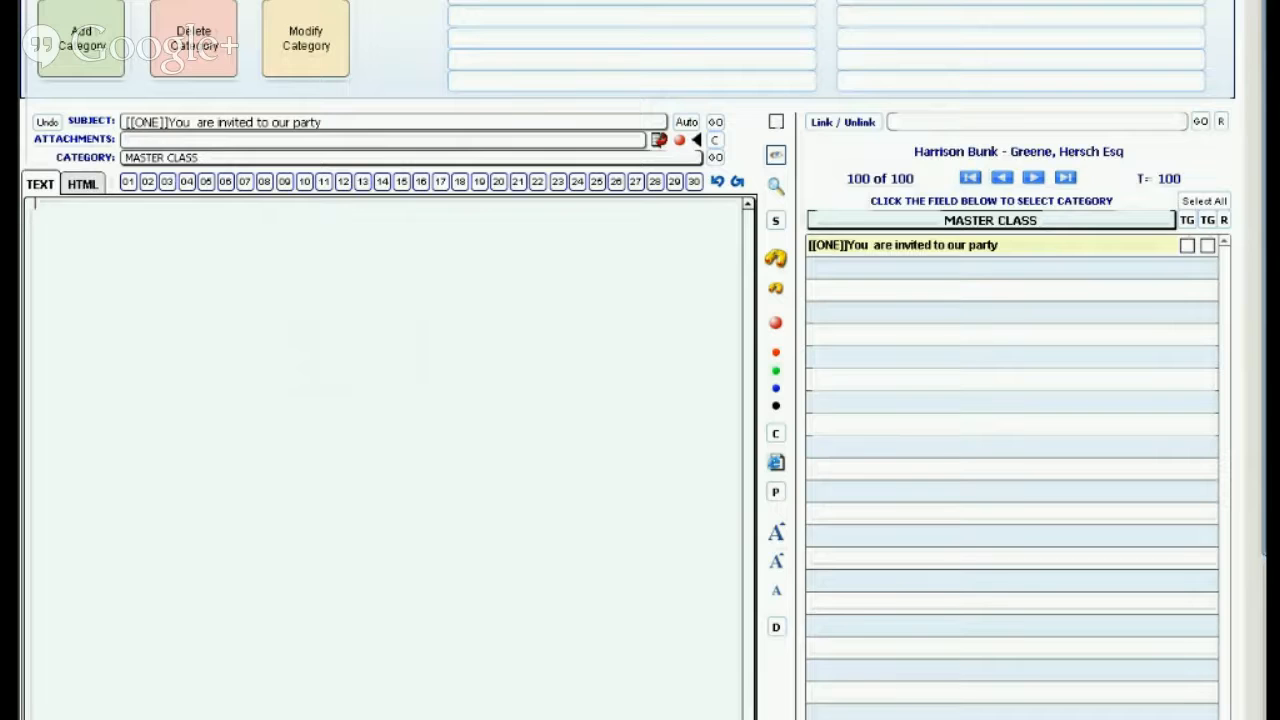
Step: Start the template body with "Dear" followed by the contact's First Name merge field
left_click(100, 2)
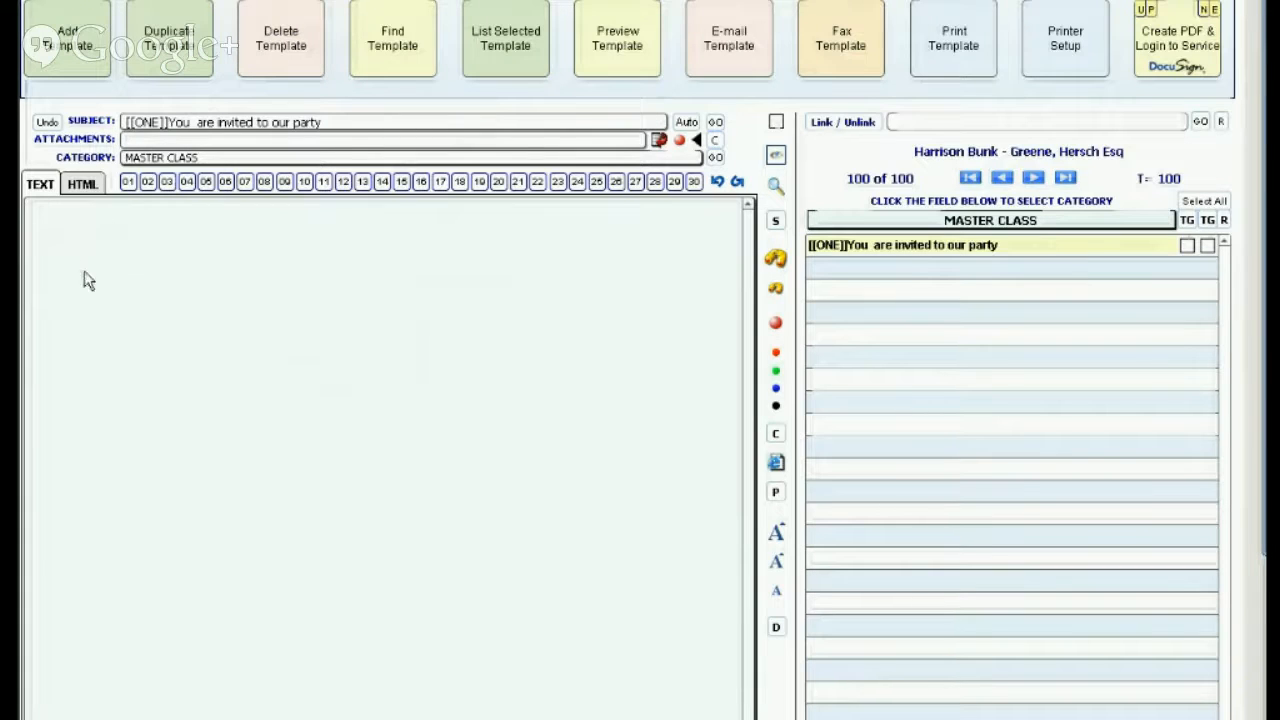
left_click(73, 222)
type("Dear")
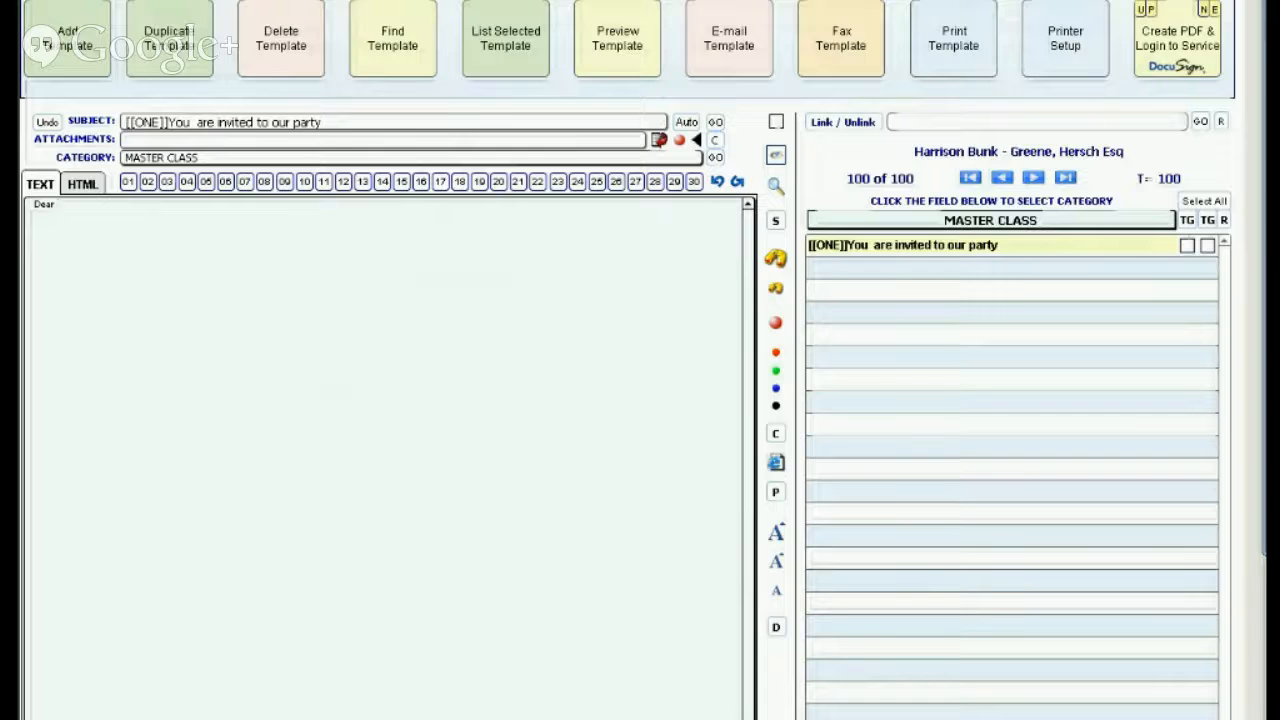
left_click(170, 1)
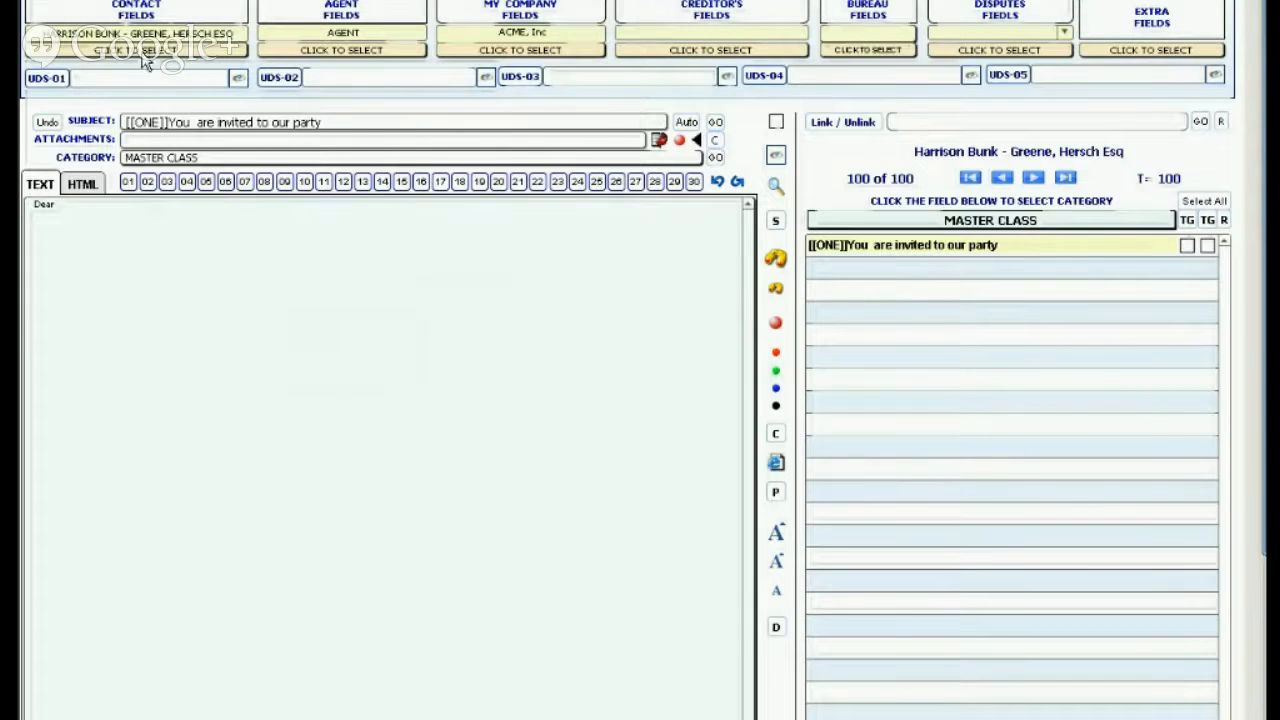
left_click(148, 52)
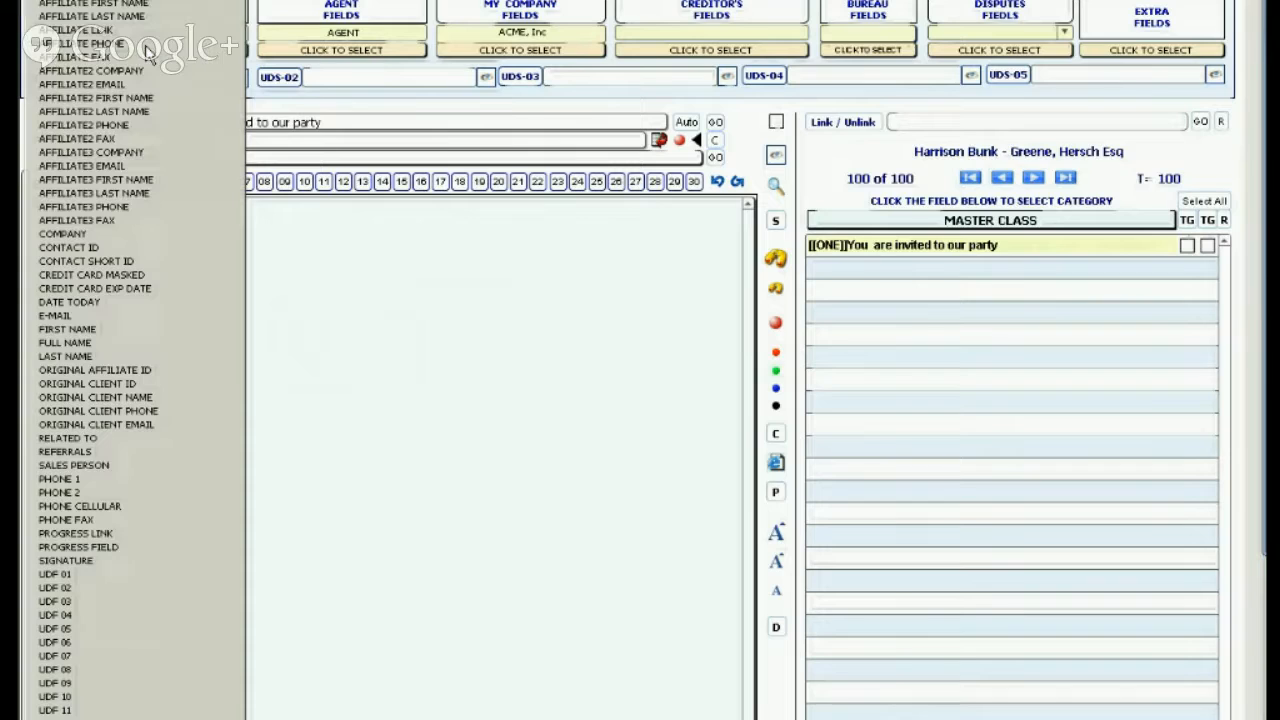
left_click(90, 329)
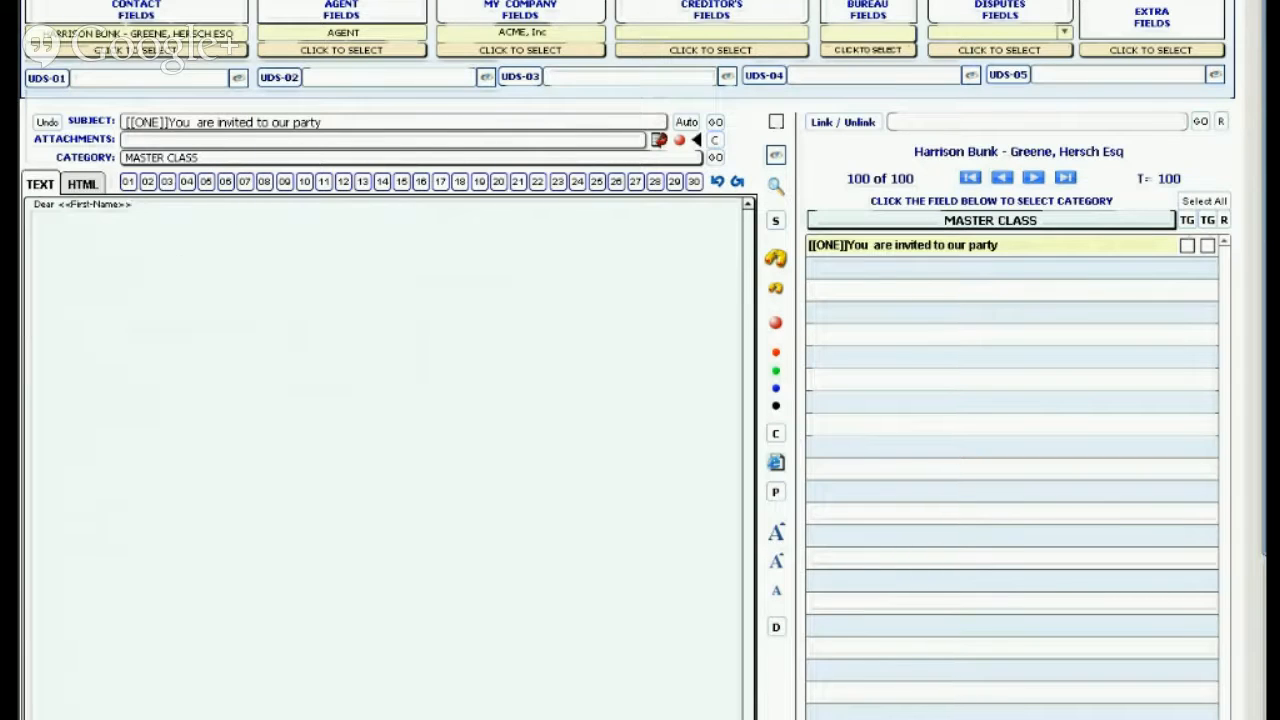
Step: Complete the body with "Your invited to our party, etc." and a "Best Regards" LMR International, Inc. signature, and enlarge the text
type(",")
key("Return")
type("Your Invi")
type("d")
key("BackSpace")
key("BackSpace")
type("to our pa")
key("Return")
type("Best Regards,   LMR International, Inc. Lorenzo Rodriguez President - Senior Developer")
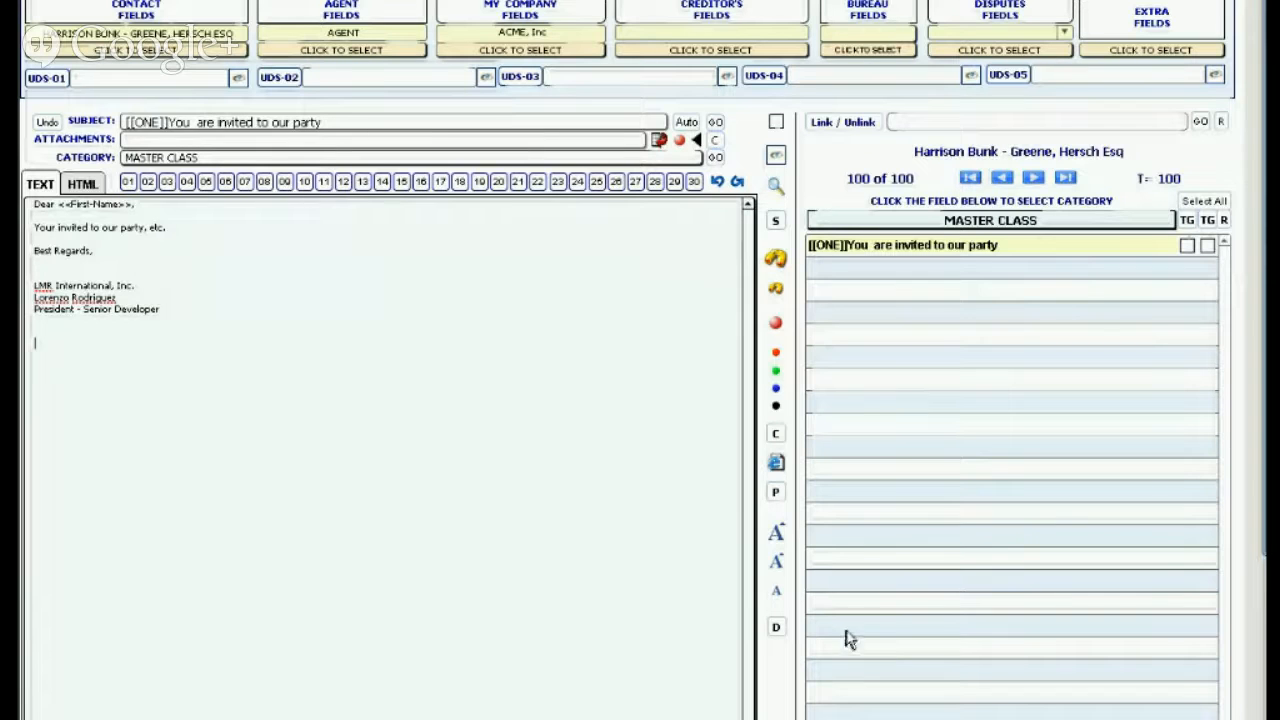
left_click(776, 566)
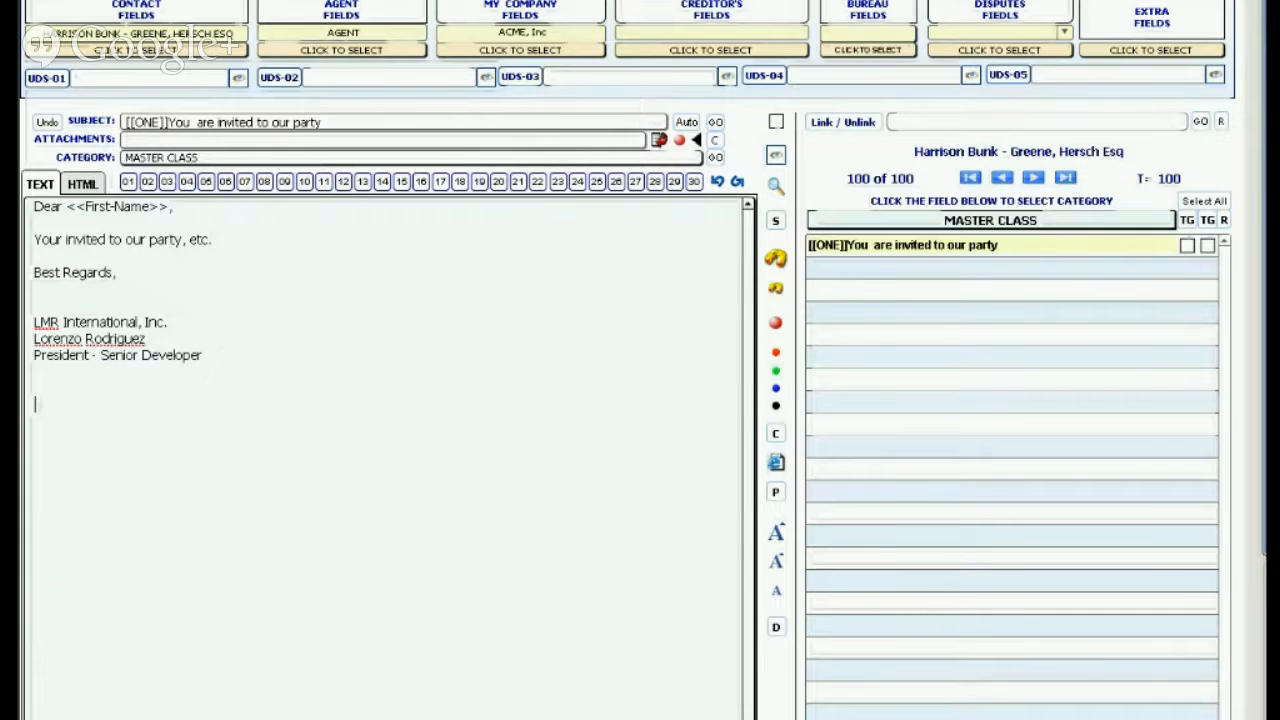
Step: Tag the [[ONE]] invitation template and duplicate it within the MASTER CLASS category
left_click(1187, 246)
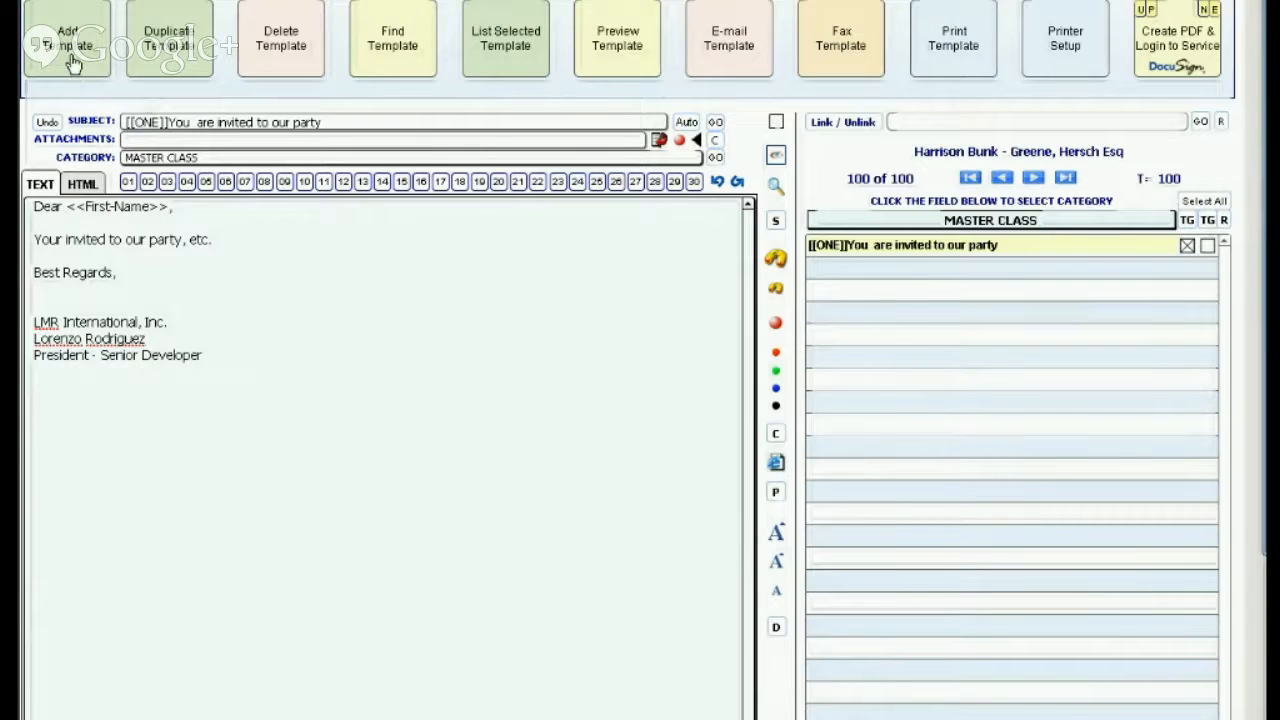
left_click(168, 55)
Step: Renumber the duplicate's subject to [[TWO]] and replace the [[DUPLICATE]] marker with a "2nd" reminder note
left_click(168, 124)
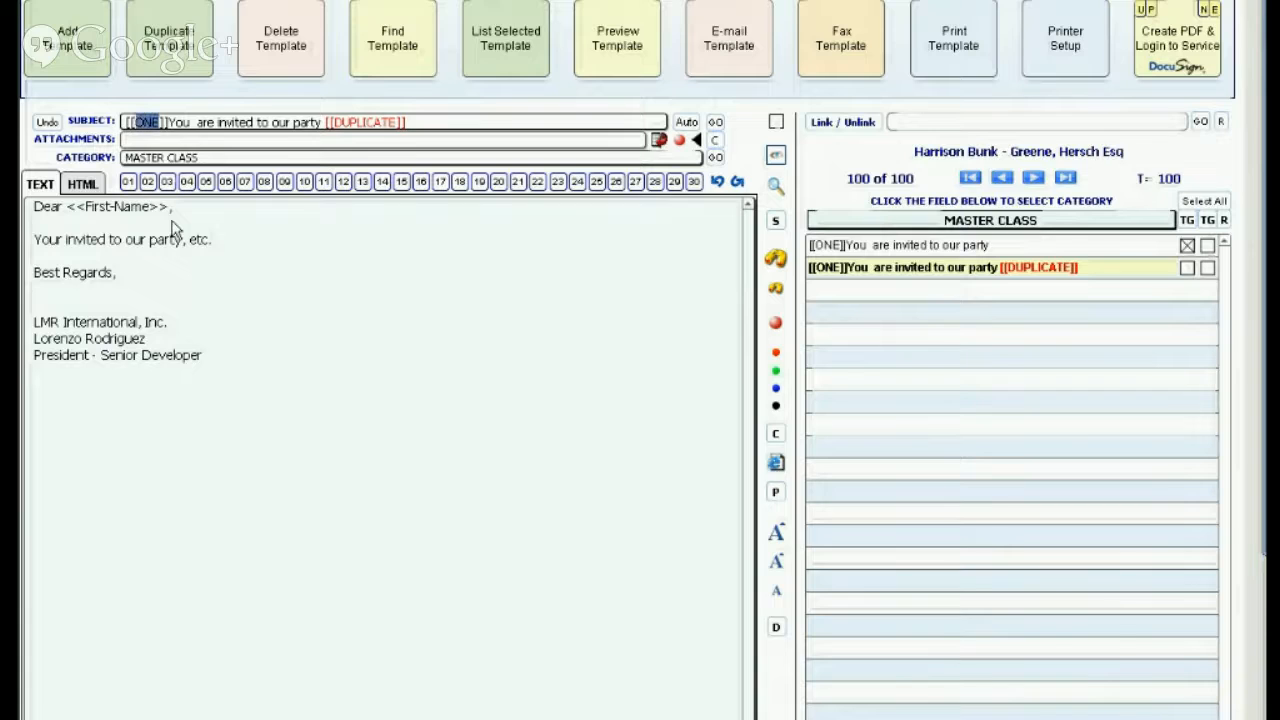
type("TWO")
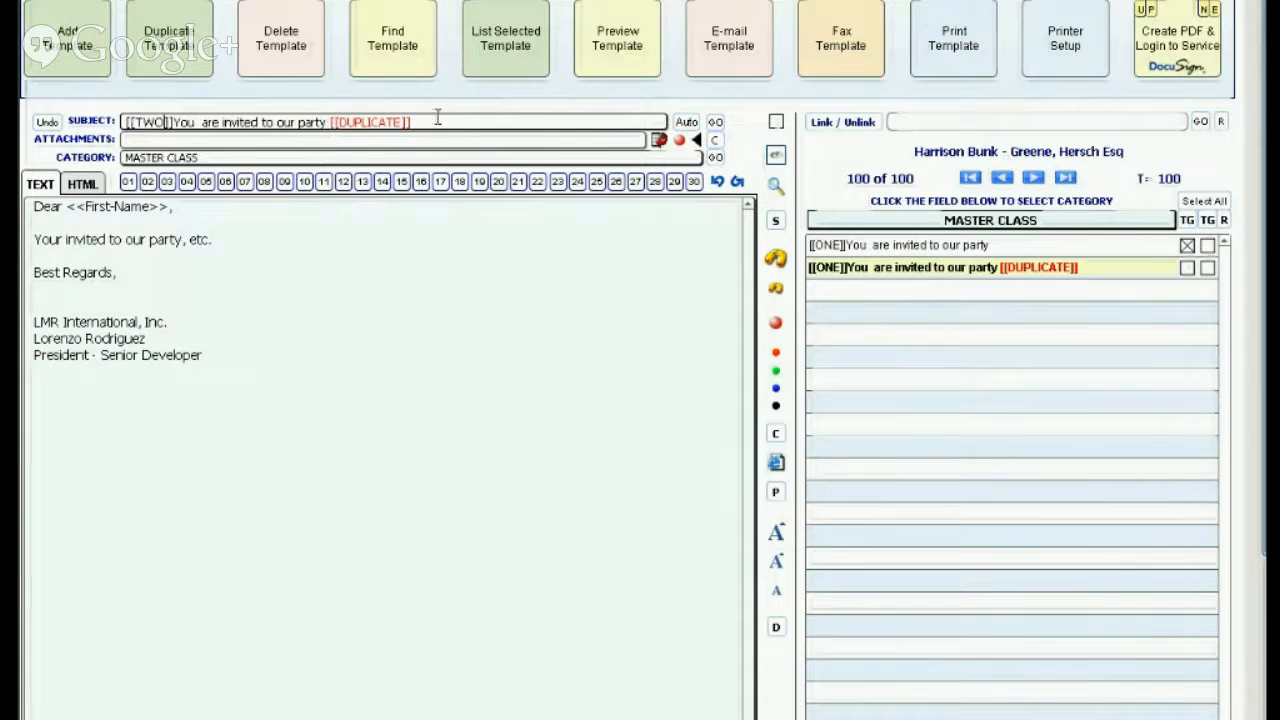
double_click(437, 118)
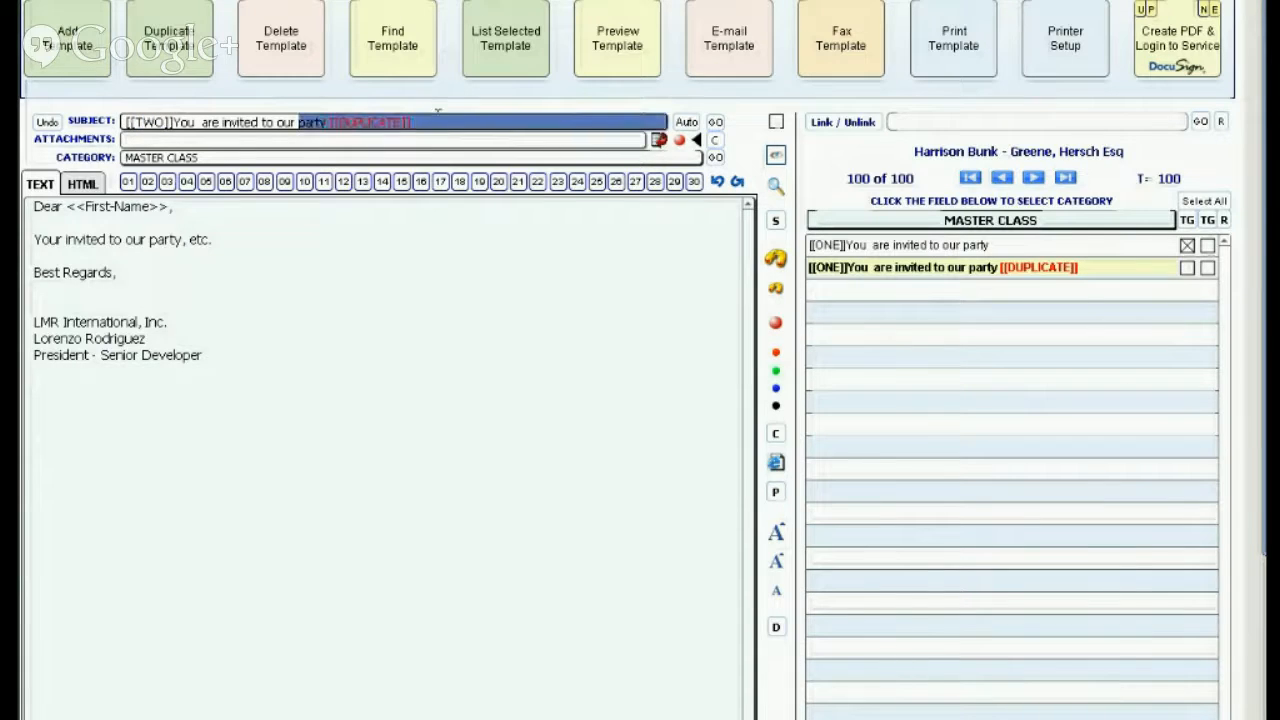
key("BackSpace")
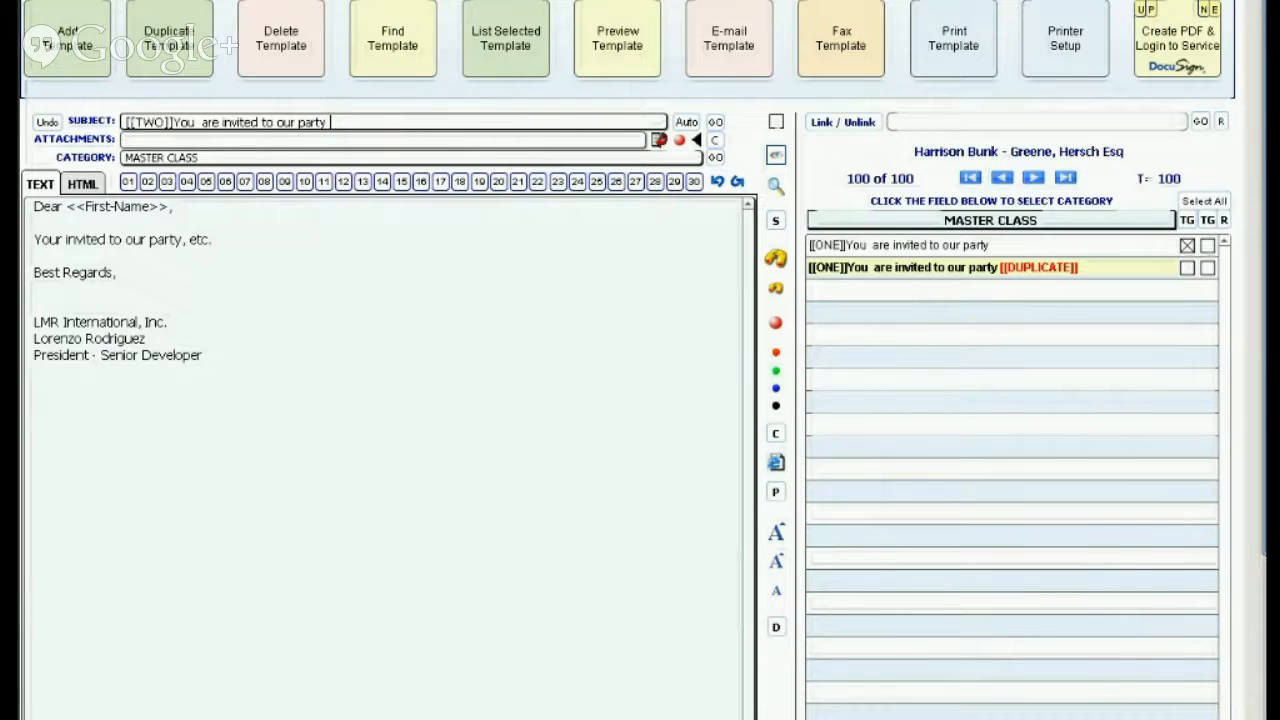
type("2nd reimind")
key("BackSpace")
Step: Change the text color of the added reminder note in the [[TWO]] subject to black
left_click_drag(403, 122, 330, 122)
right_click(378, 122)
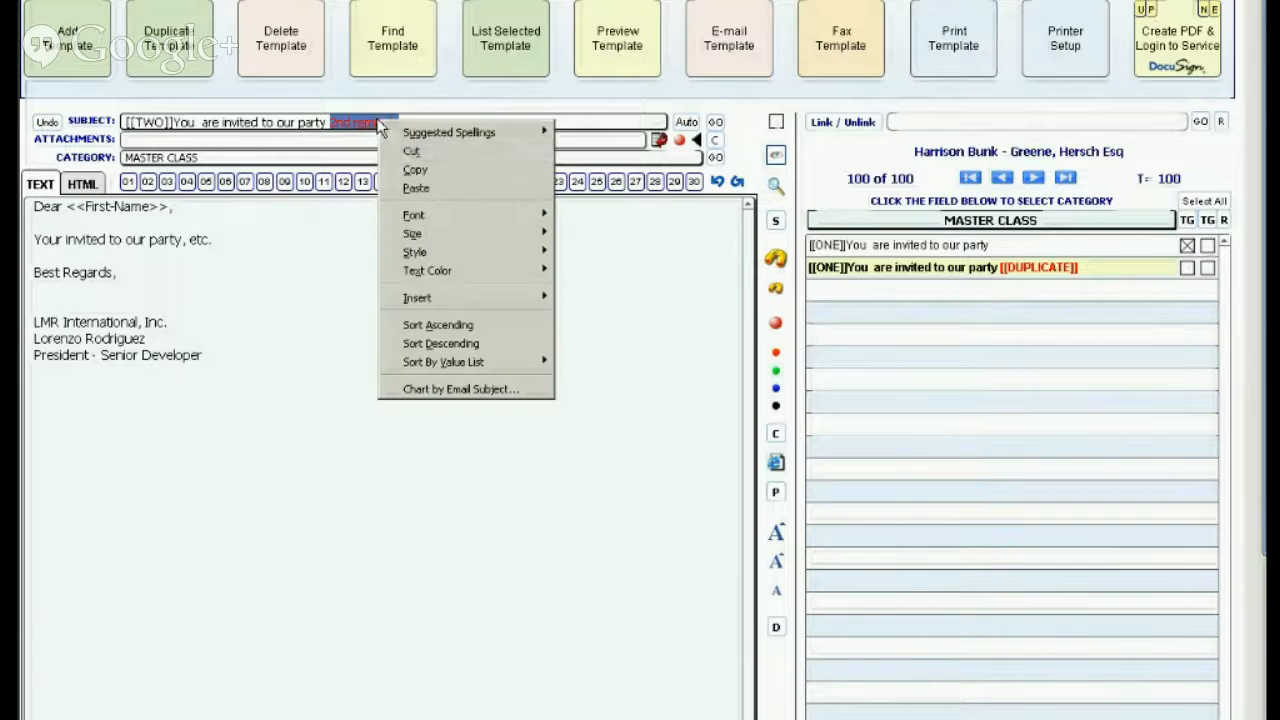
mouse_move(460, 273)
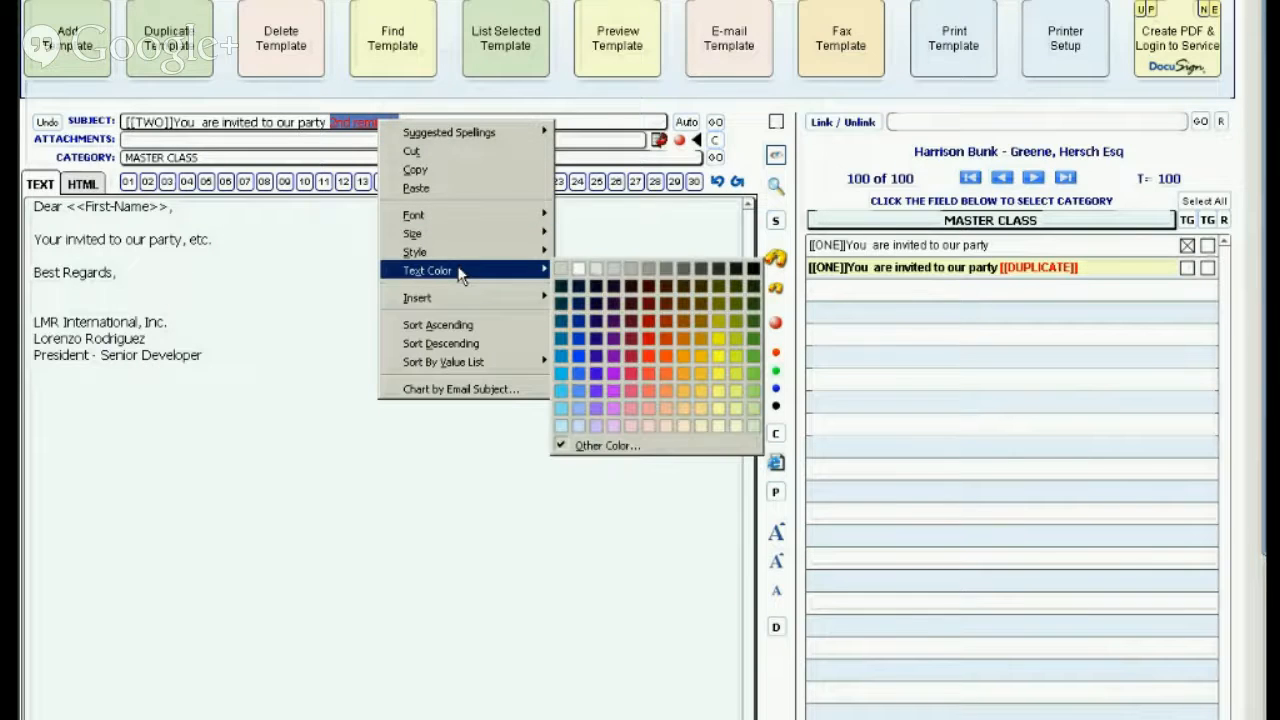
left_click(754, 268)
left_click(404, 267)
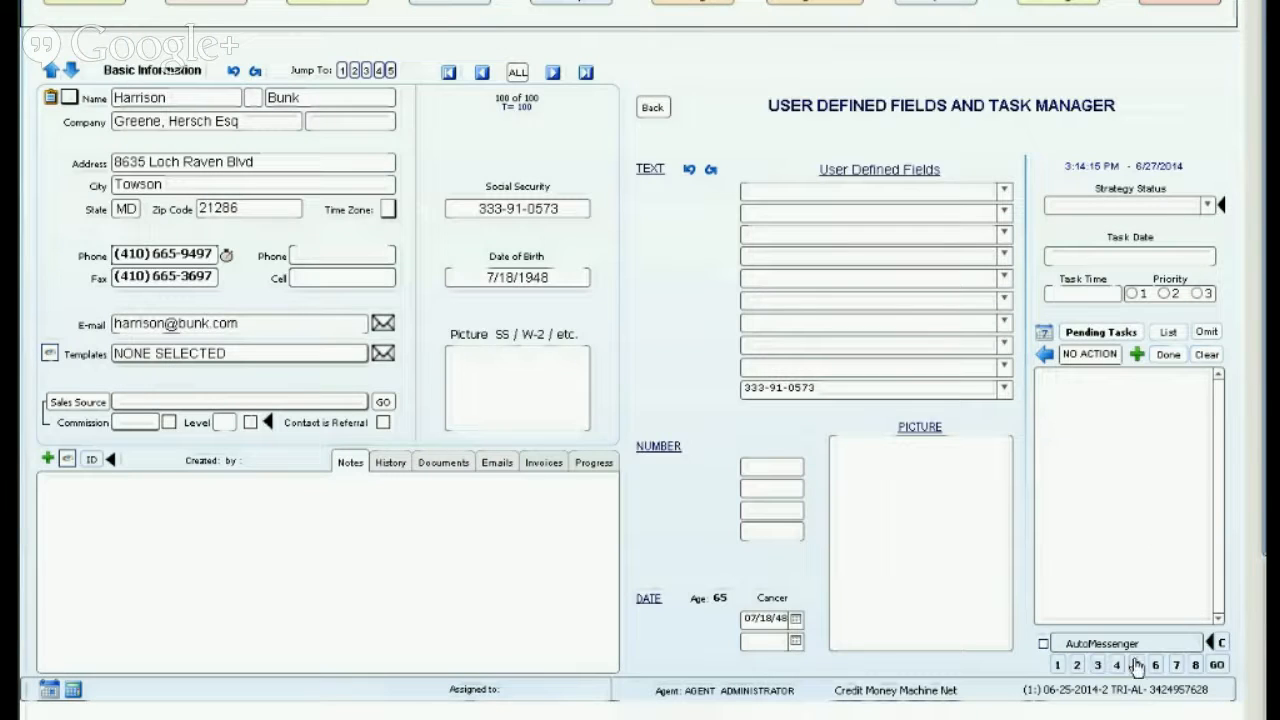
Step: Reopen the AutoMessenger setup and assign the "[[ONE]]You are invited to our party" template to message 1 of MASTER-CLASS
left_click(1217, 667)
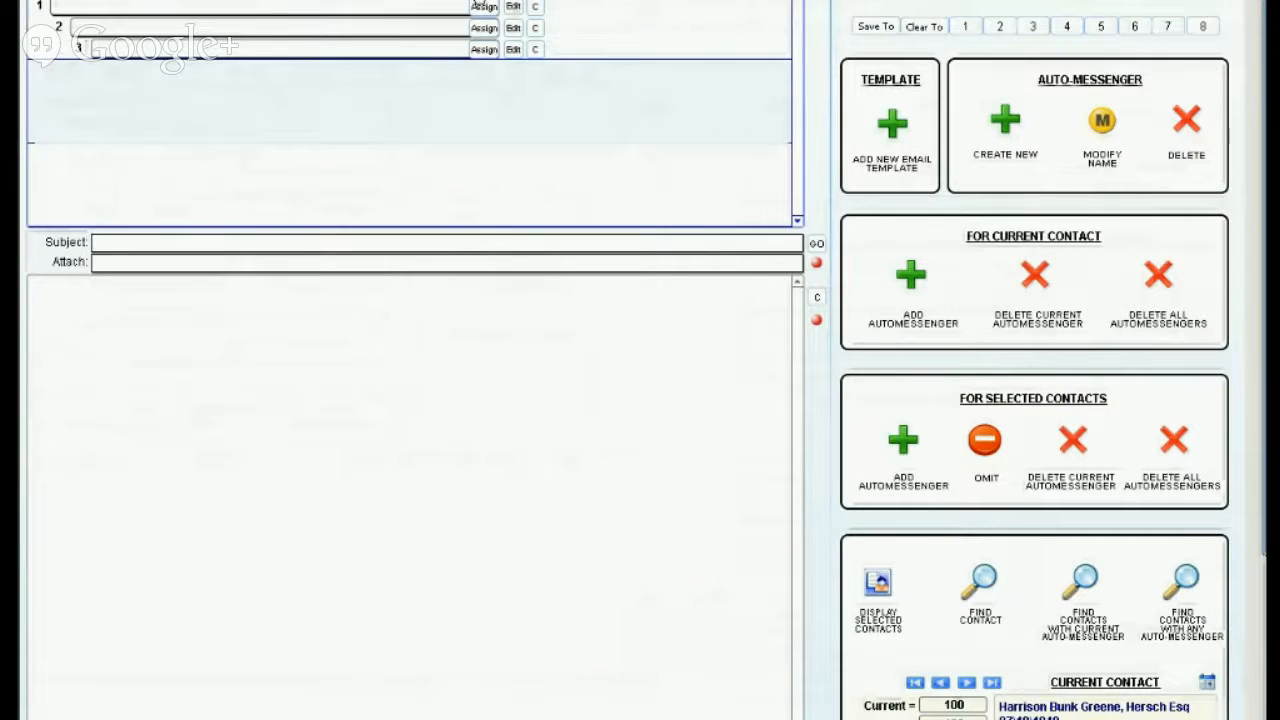
left_click(483, 6)
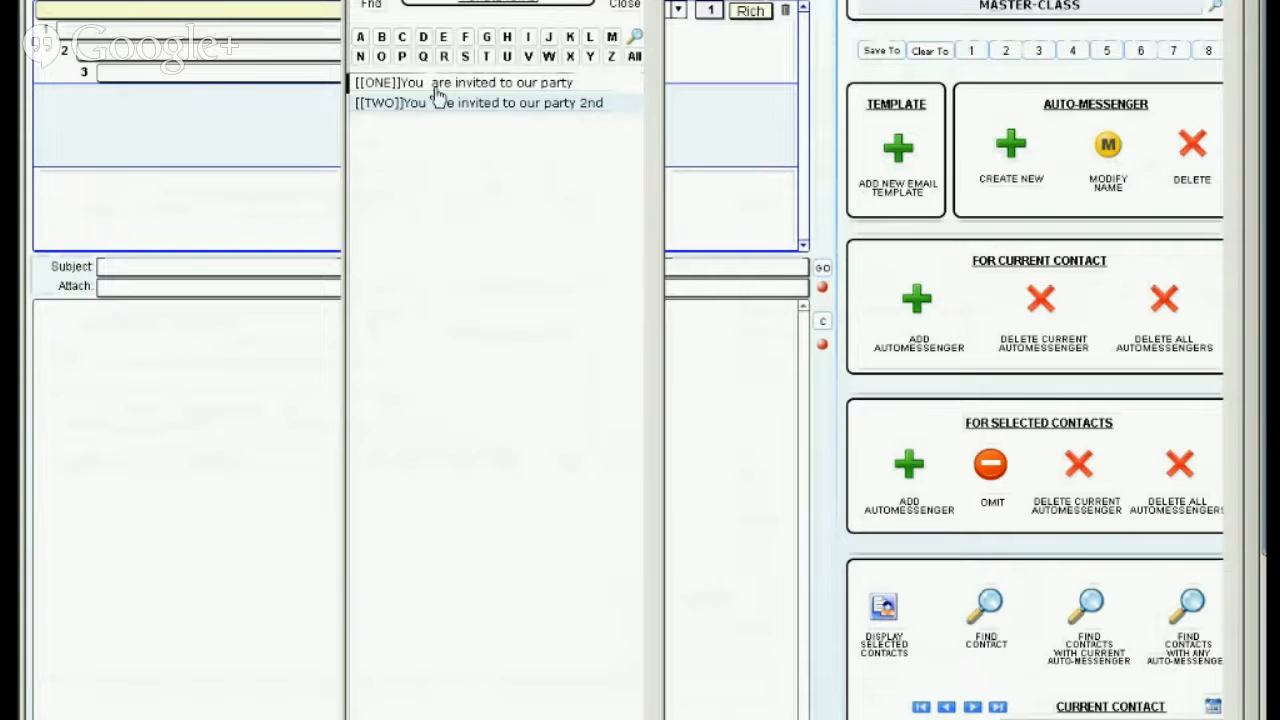
left_click(424, 86)
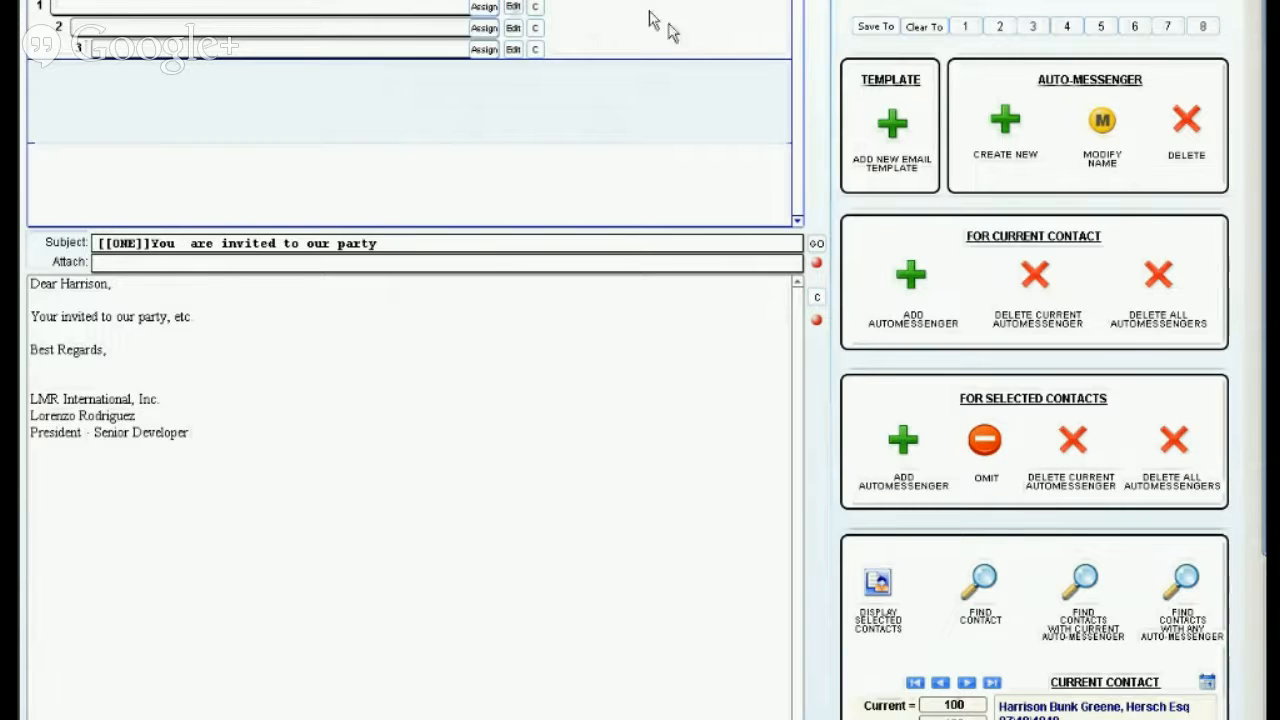
Step: Add a second message to MASTER-CLASS with the "[[TWO]]You are invited to our party 2nd remiinder" template and reassign [[ONE]] to message 1
left_click(893, 123)
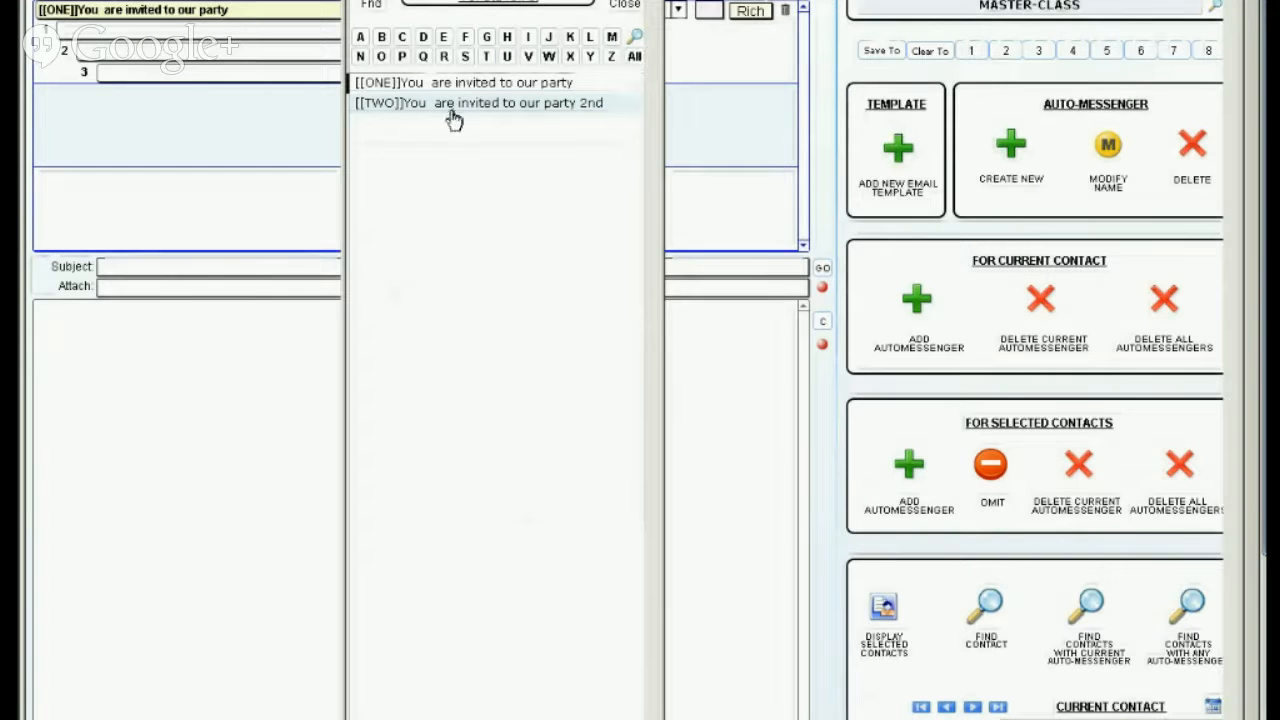
left_click(425, 104)
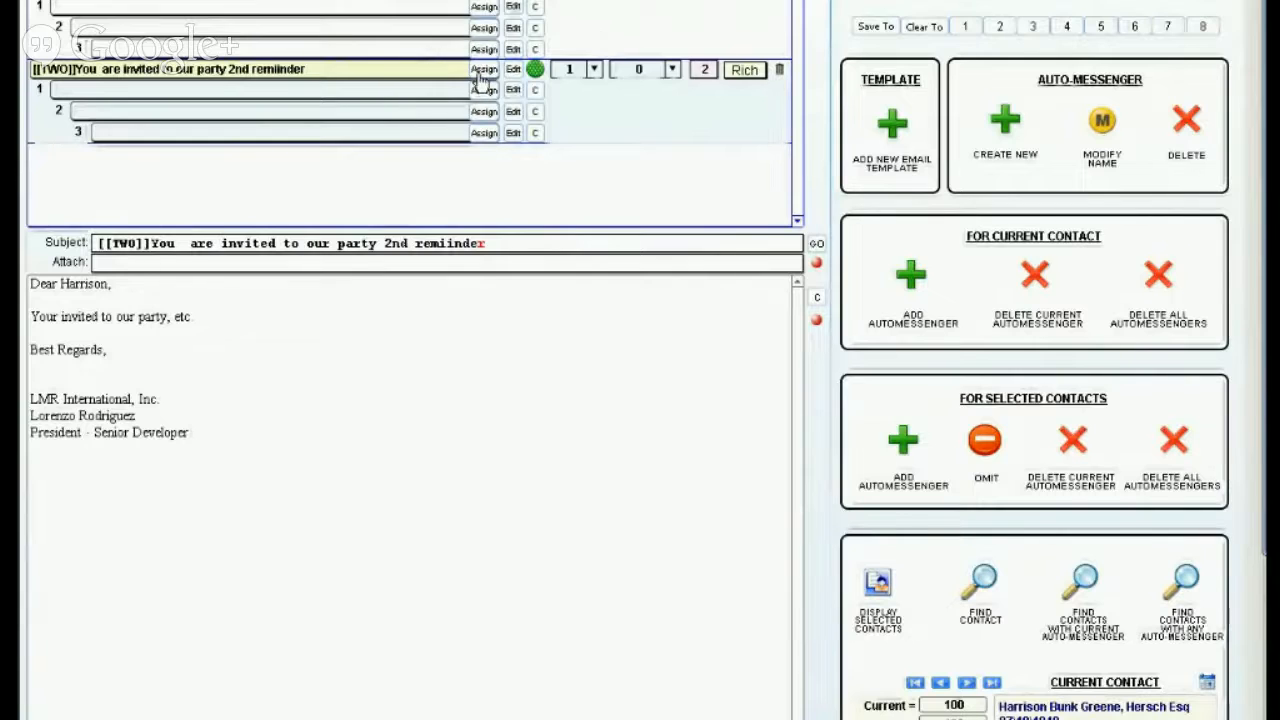
left_click(484, 3)
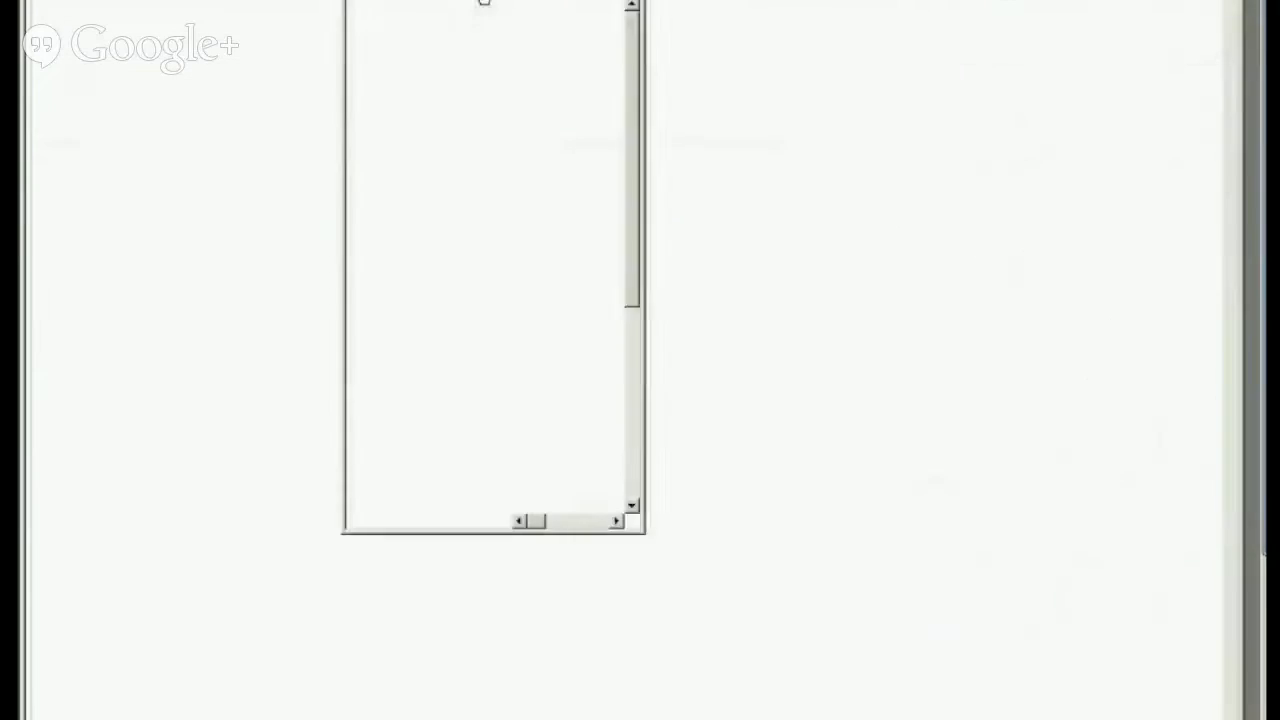
left_click(418, 84)
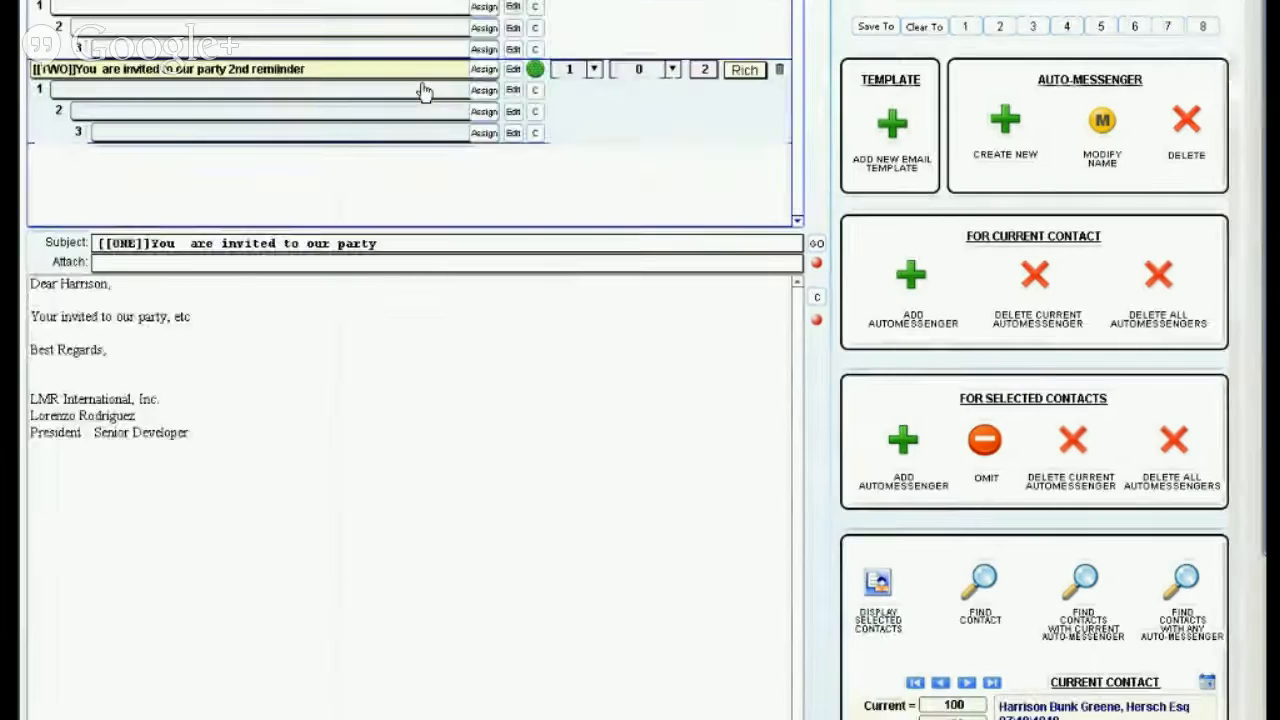
Step: Set the [[TWO]] message's sequence value to 2 and its delay value to 3
left_click(593, 2)
left_click(579, 8)
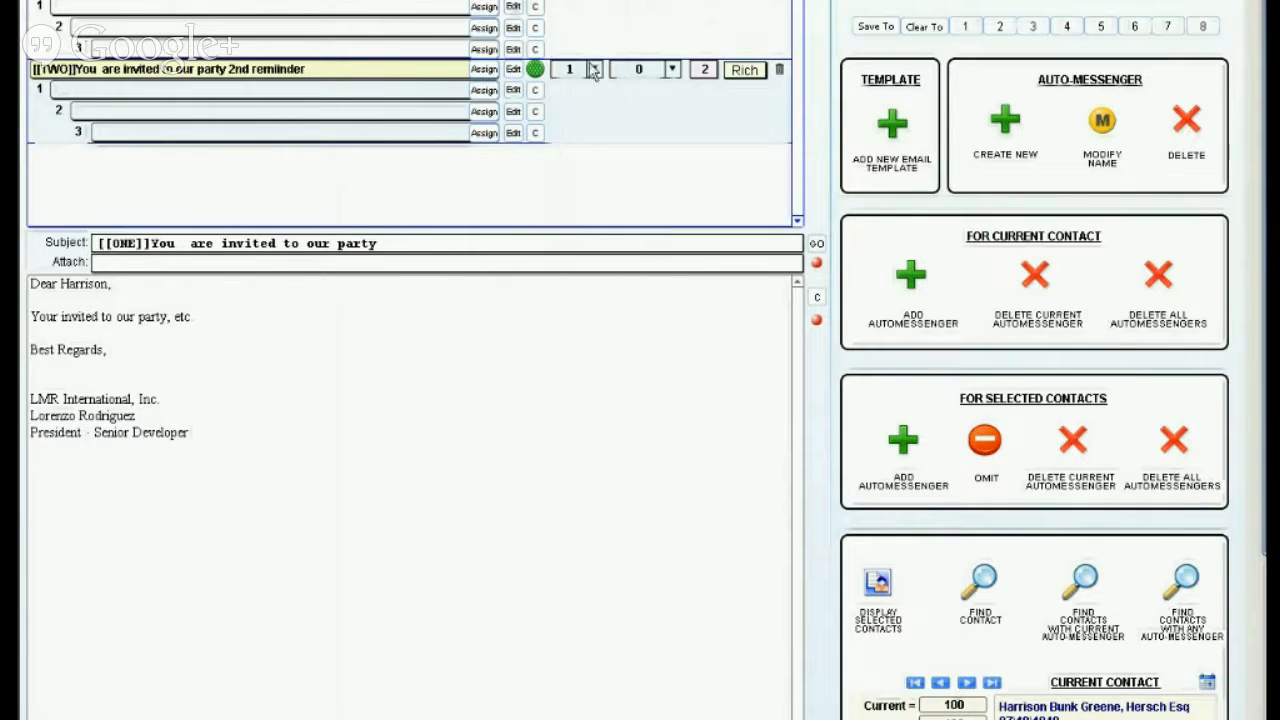
left_click(593, 70)
left_click(574, 106)
left_click(673, 69)
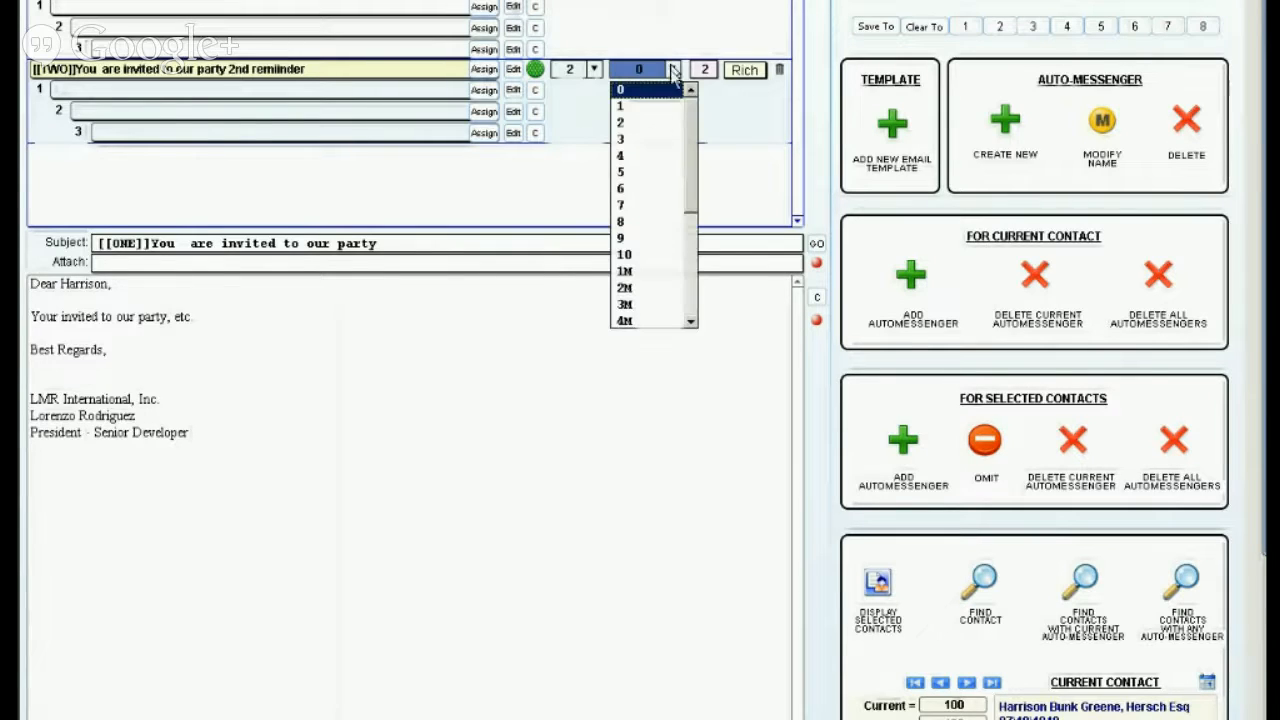
left_click(634, 142)
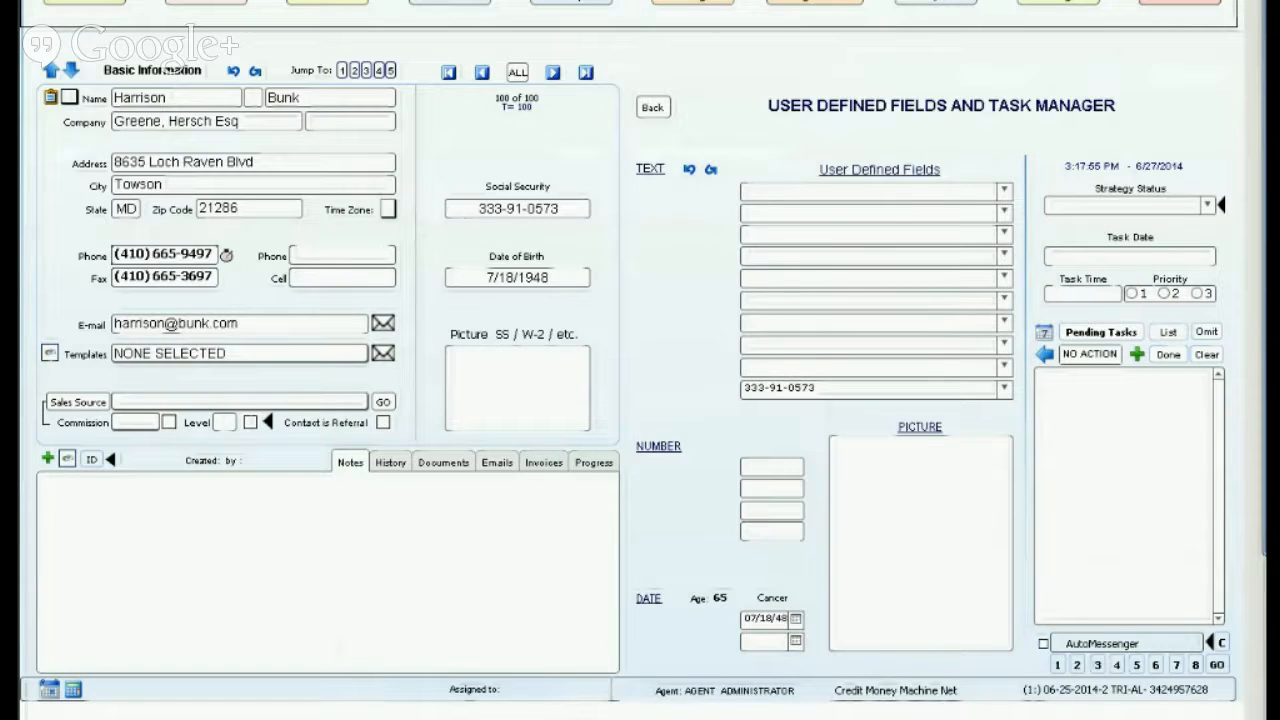
Step: Switch to the detailed contact layout, quick-find the NY contacts and return from the list to the contact record
left_click(828, 18)
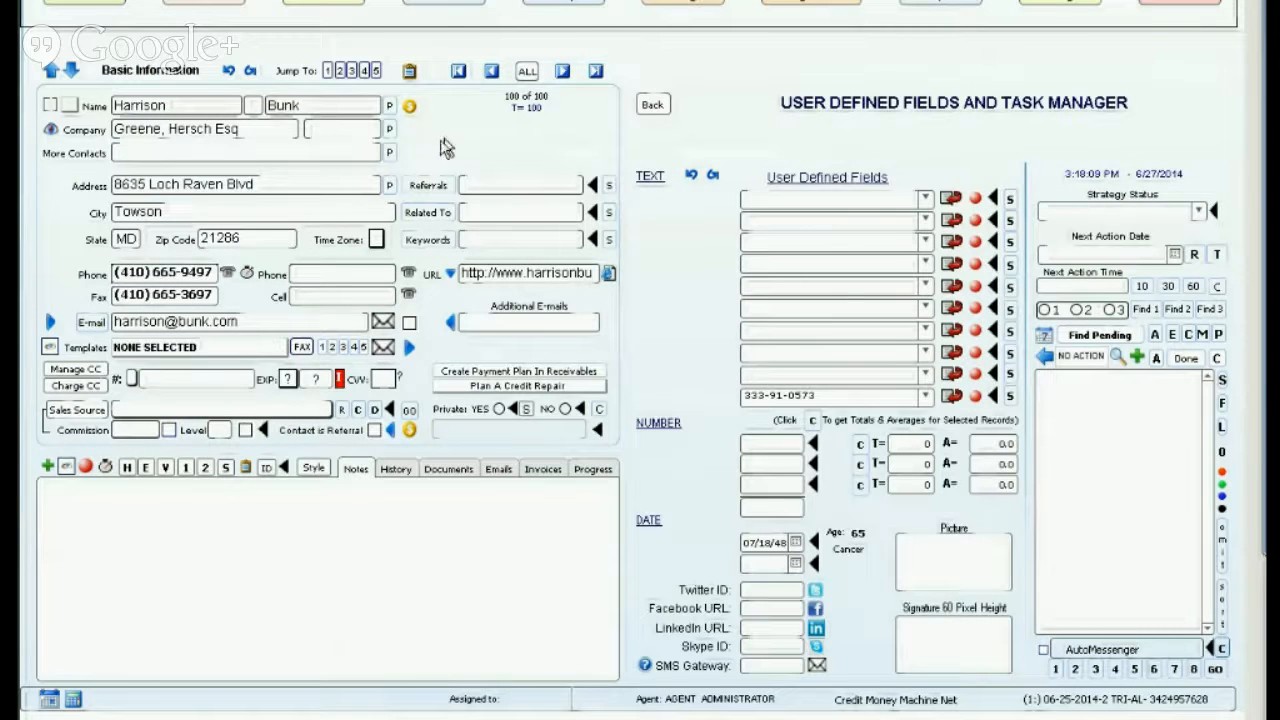
key("ctrl+f")
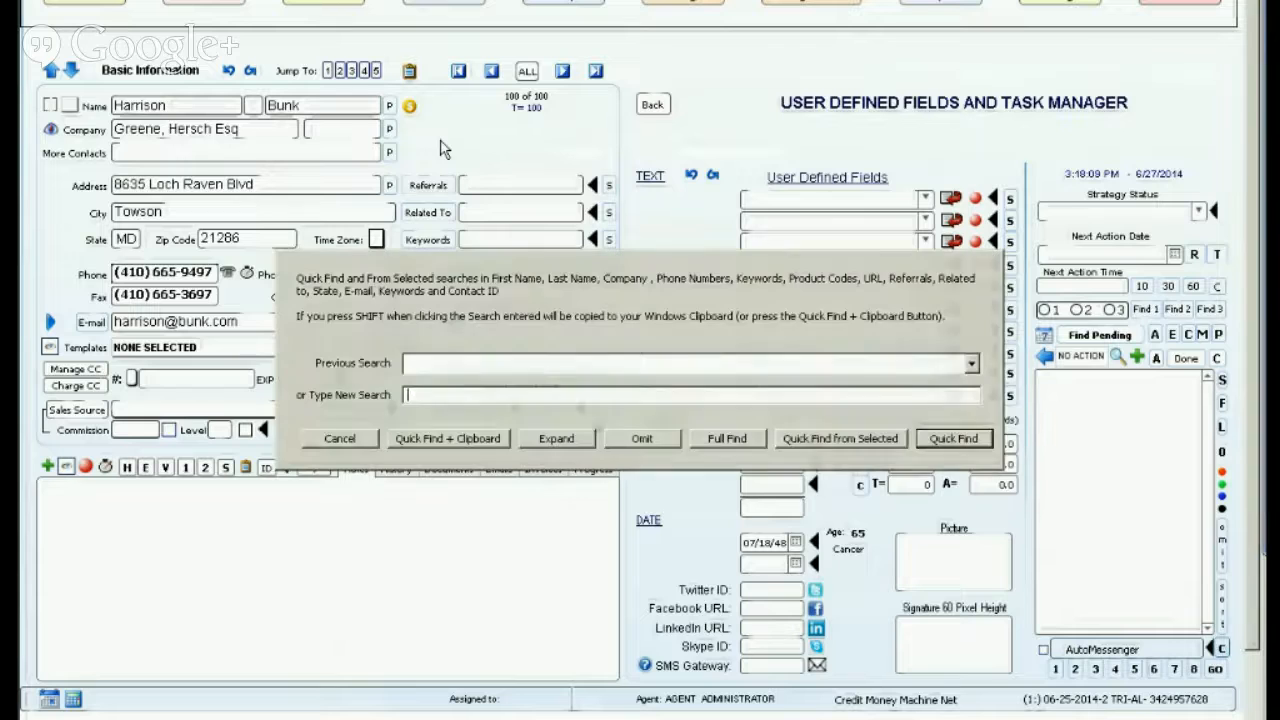
type("rob")
key("Return")
left_click(749, 401)
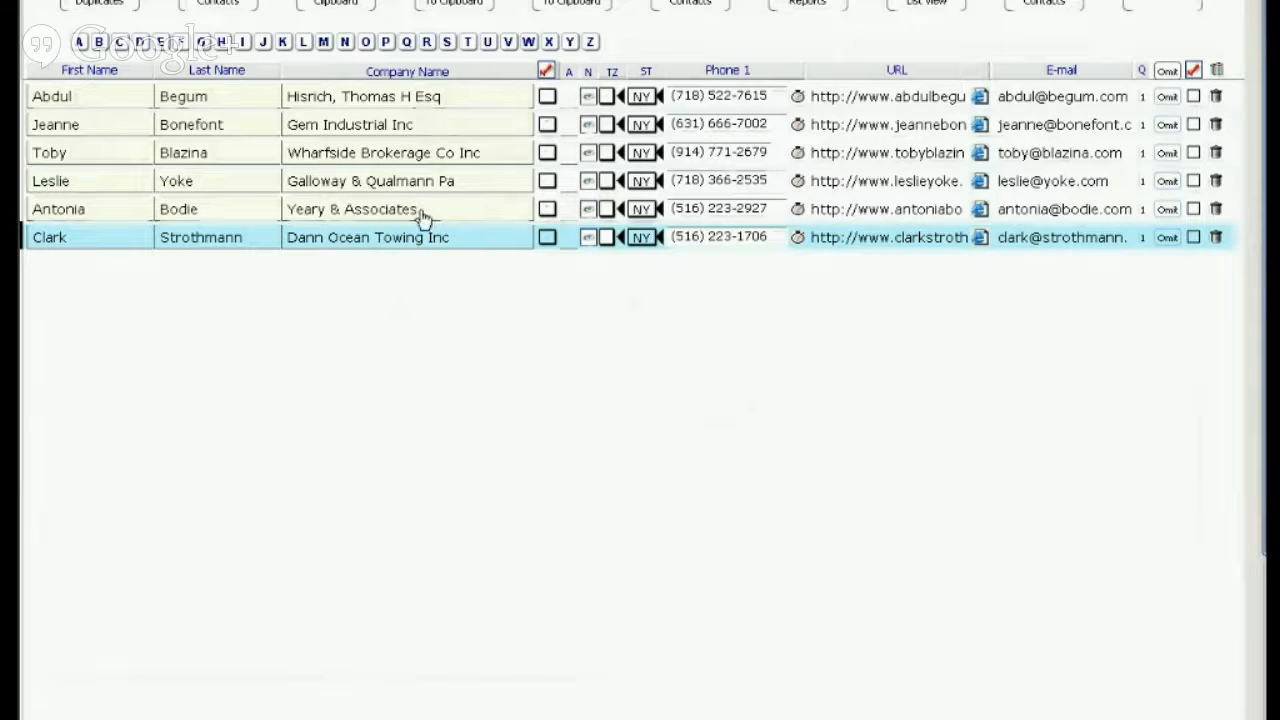
left_click(1157, 6)
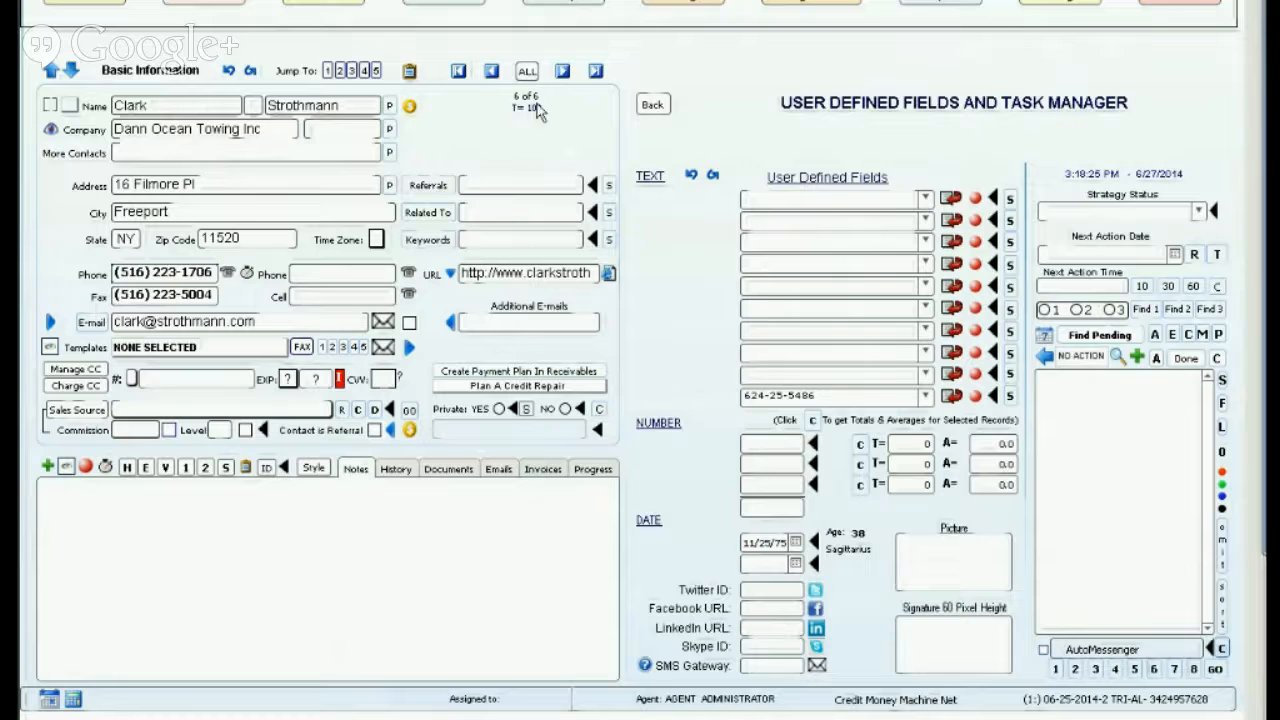
left_click(1215, 670)
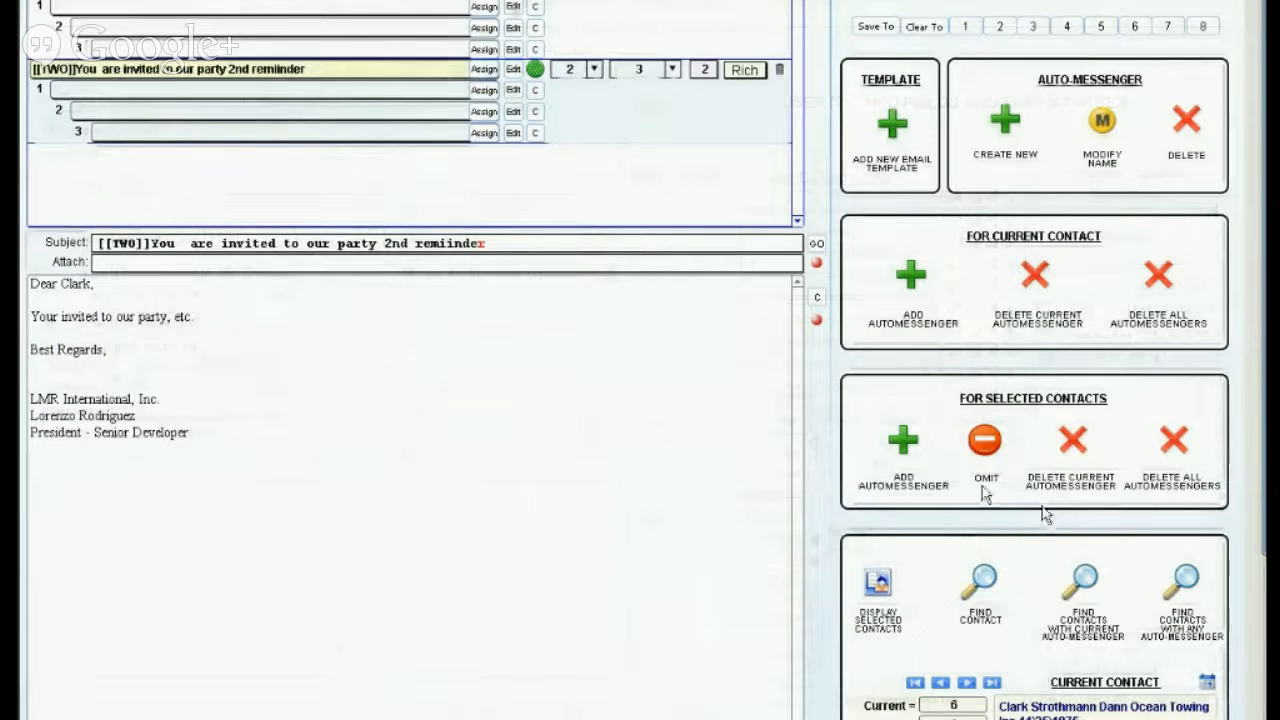
left_click(905, 452)
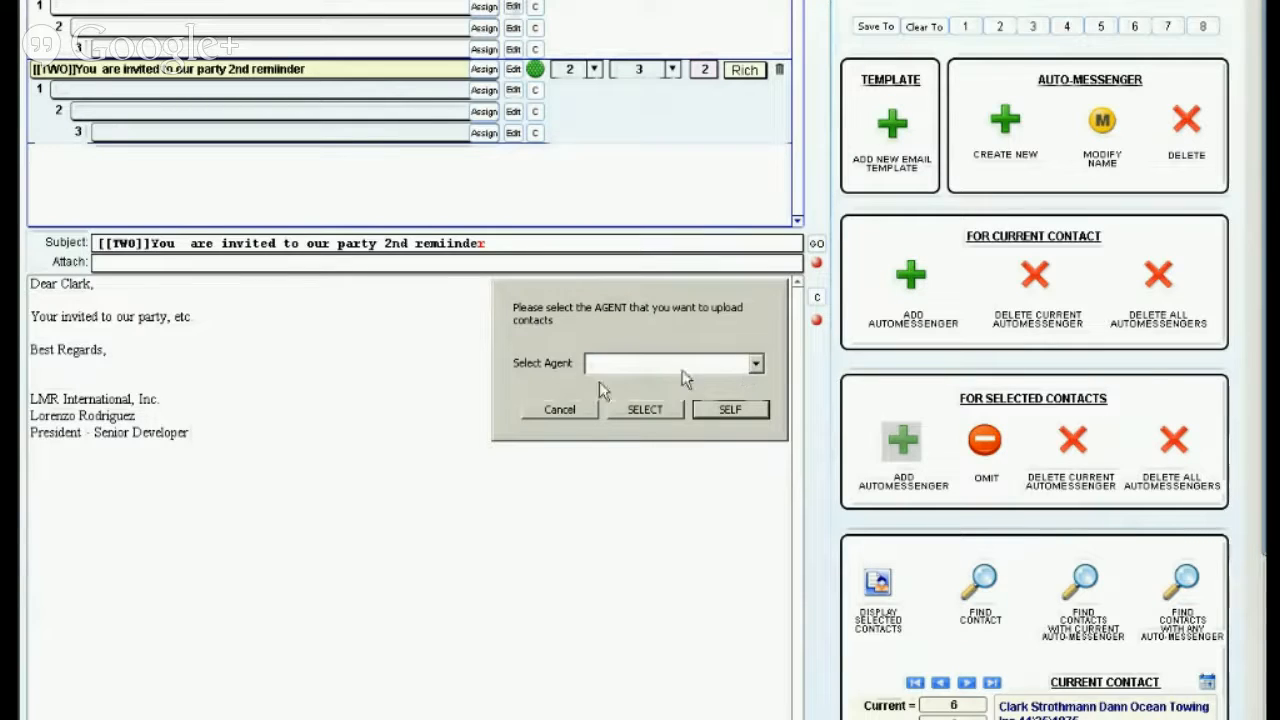
left_click(551, 409)
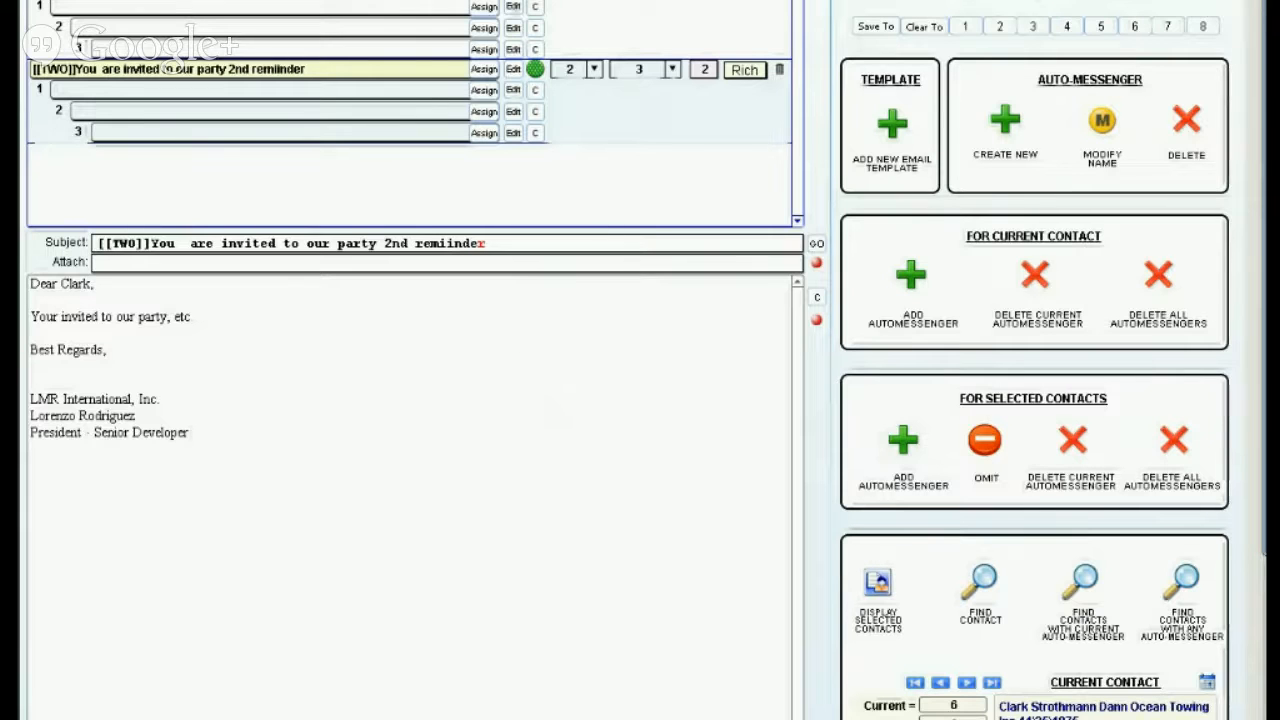
Step: Open the agent setup and replace the administrator agent's first name with the account owner's first name
left_click(962, 2)
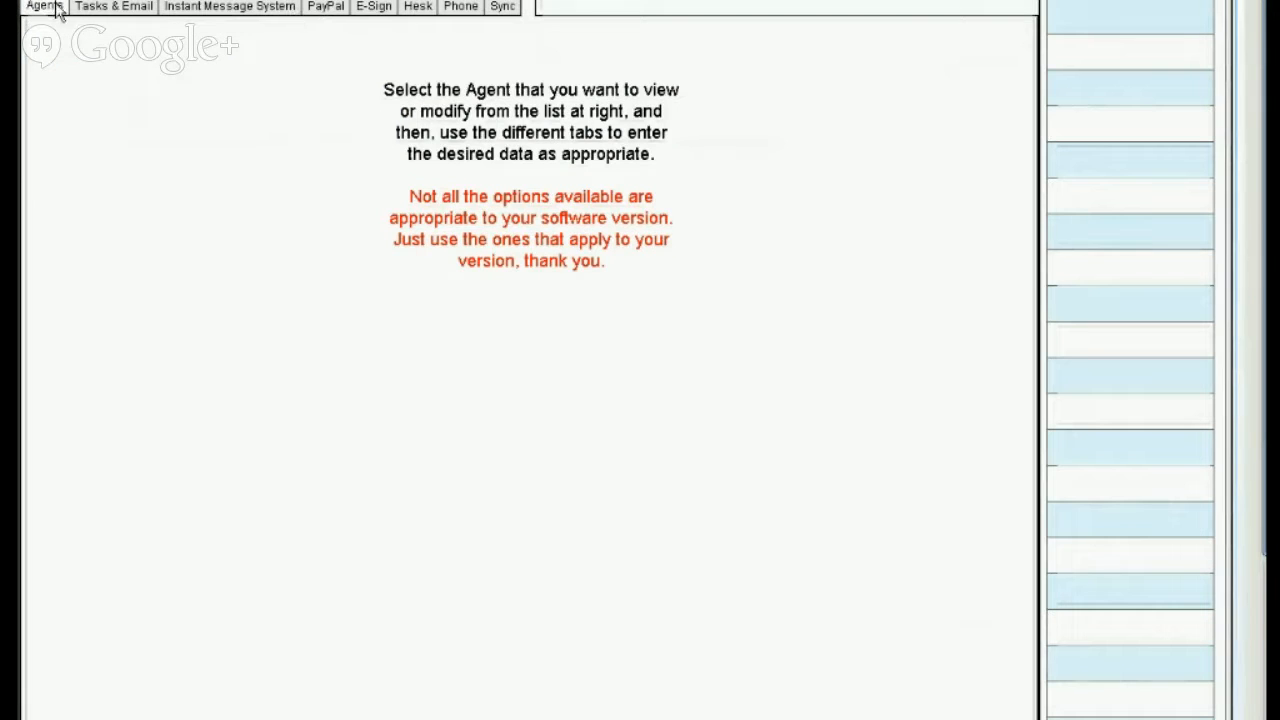
left_click(56, 6)
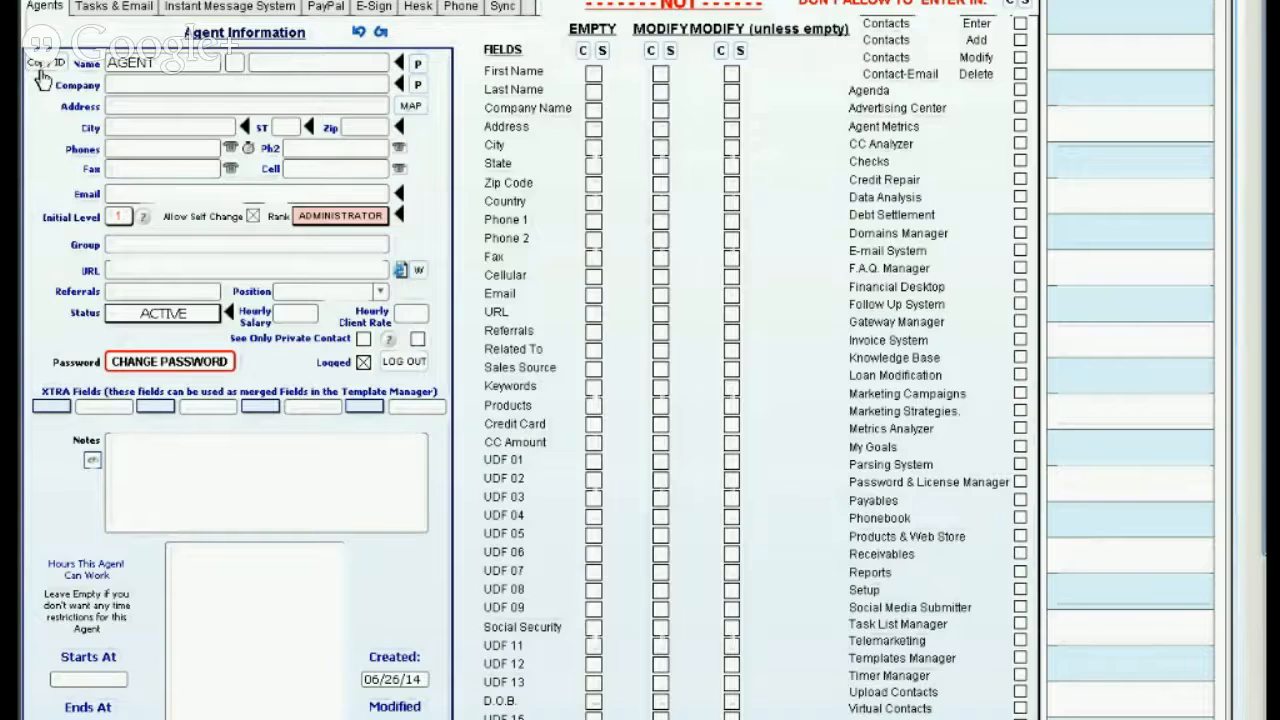
double_click(156, 66)
type("Lorenzo")
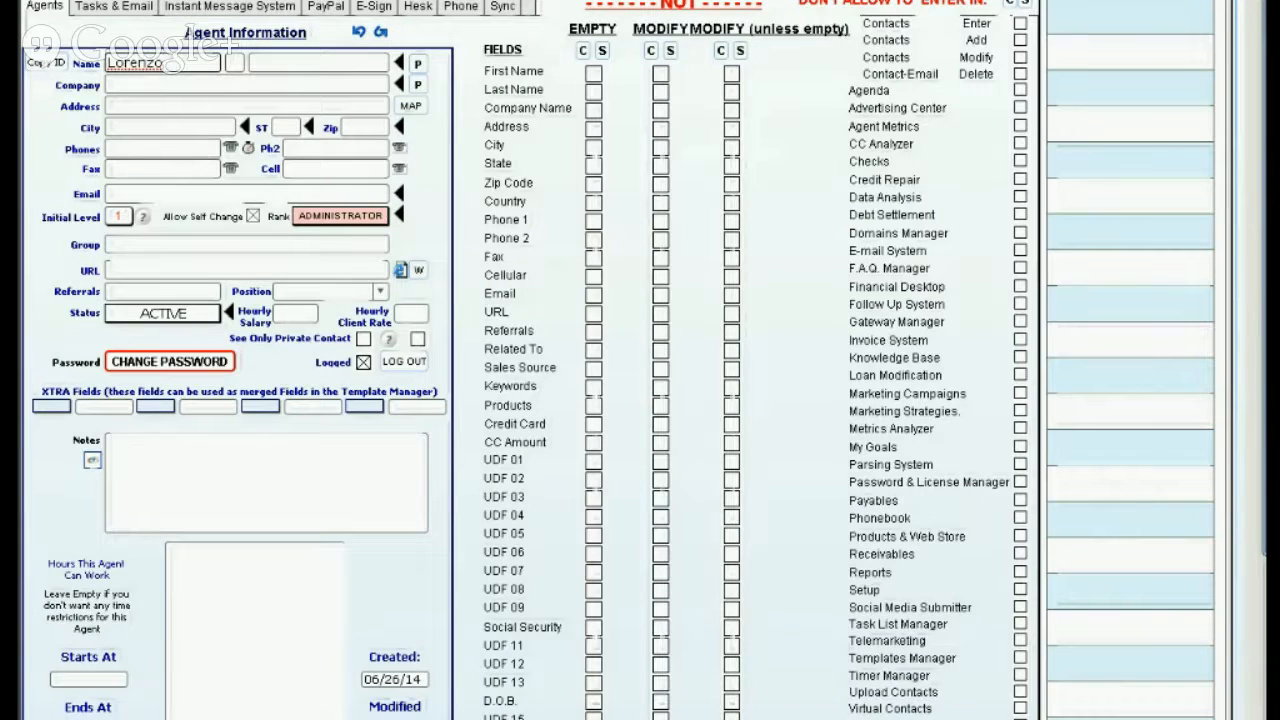
Step: Add a second agent with the AGENT rank and fill in the agent's first and last name
left_click(88, 3)
left_click(172, 66)
type("George")
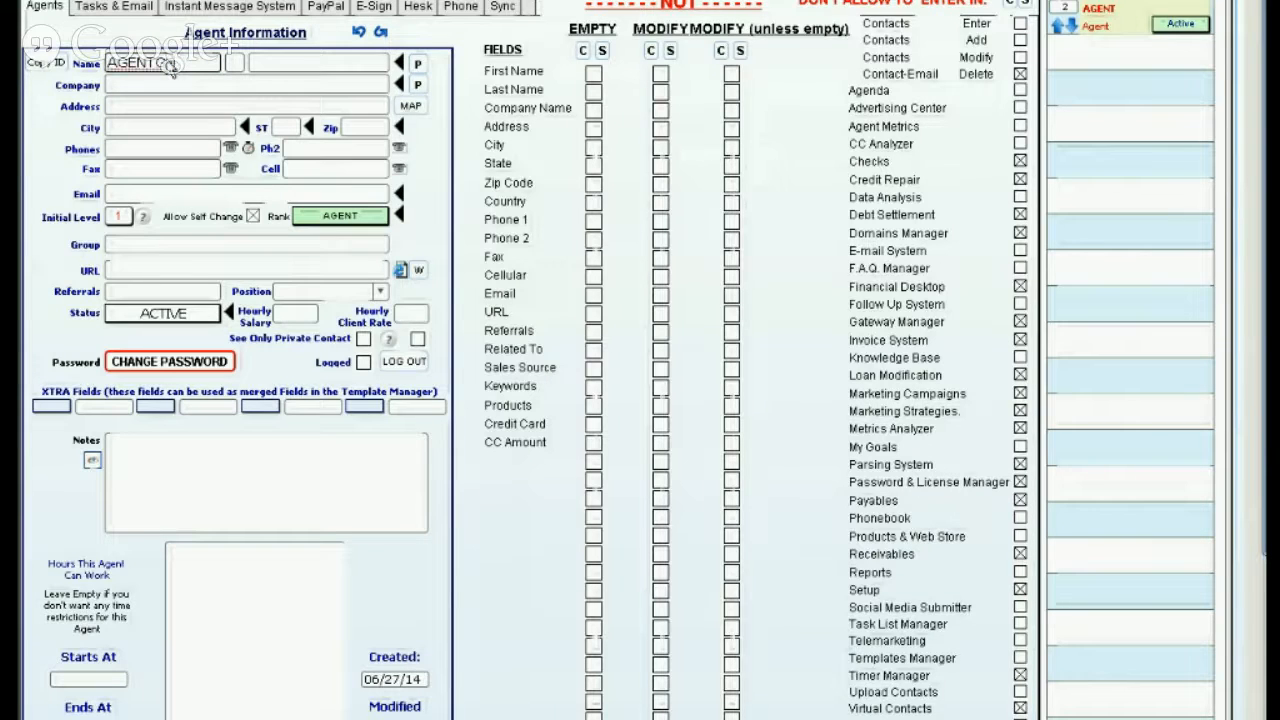
double_click(196, 60)
key("BackSpace")
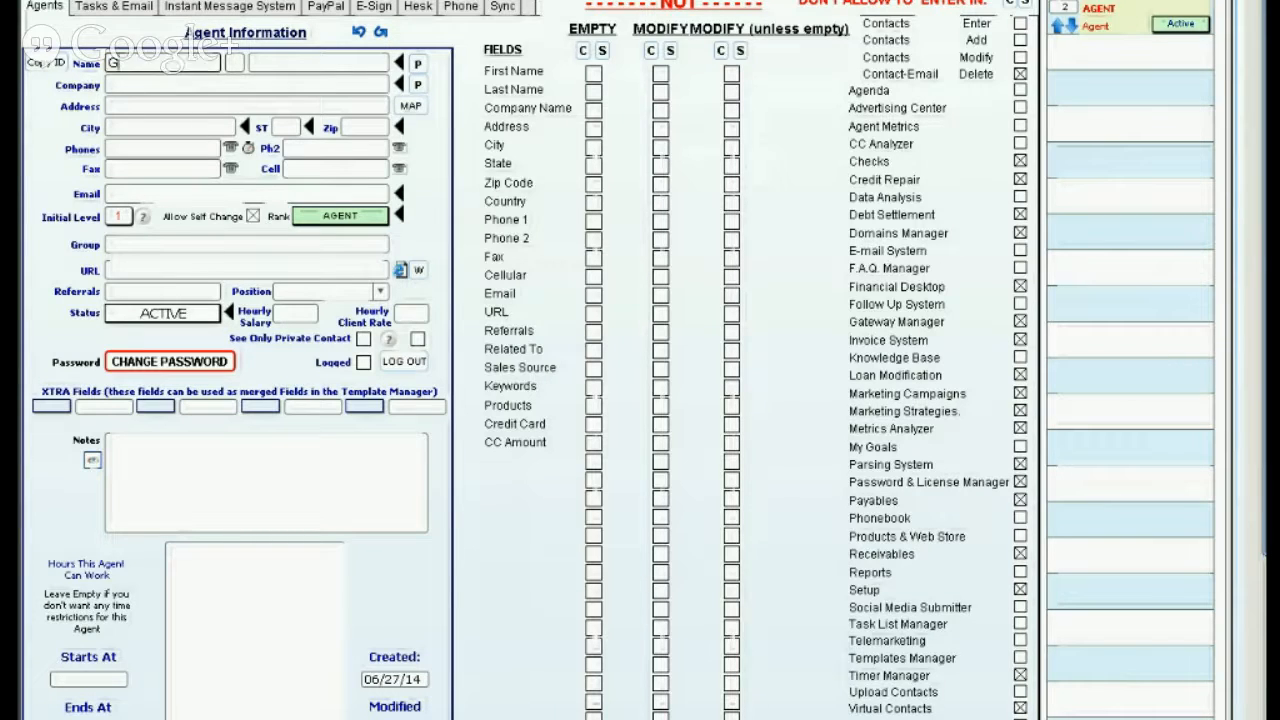
type("George")
left_click(258, 63)
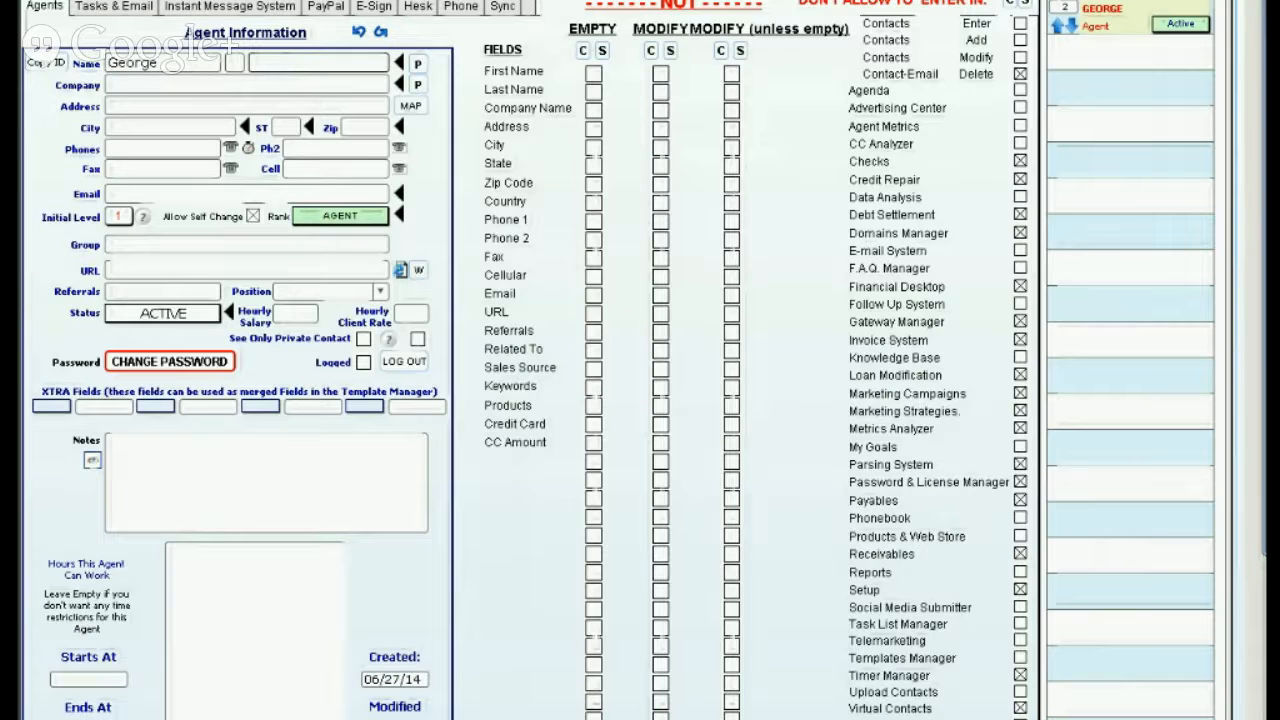
type("Agent")
Step: Fill in the third agent's first and last name and set the agent's rank to EXECUTIVE
type("John")
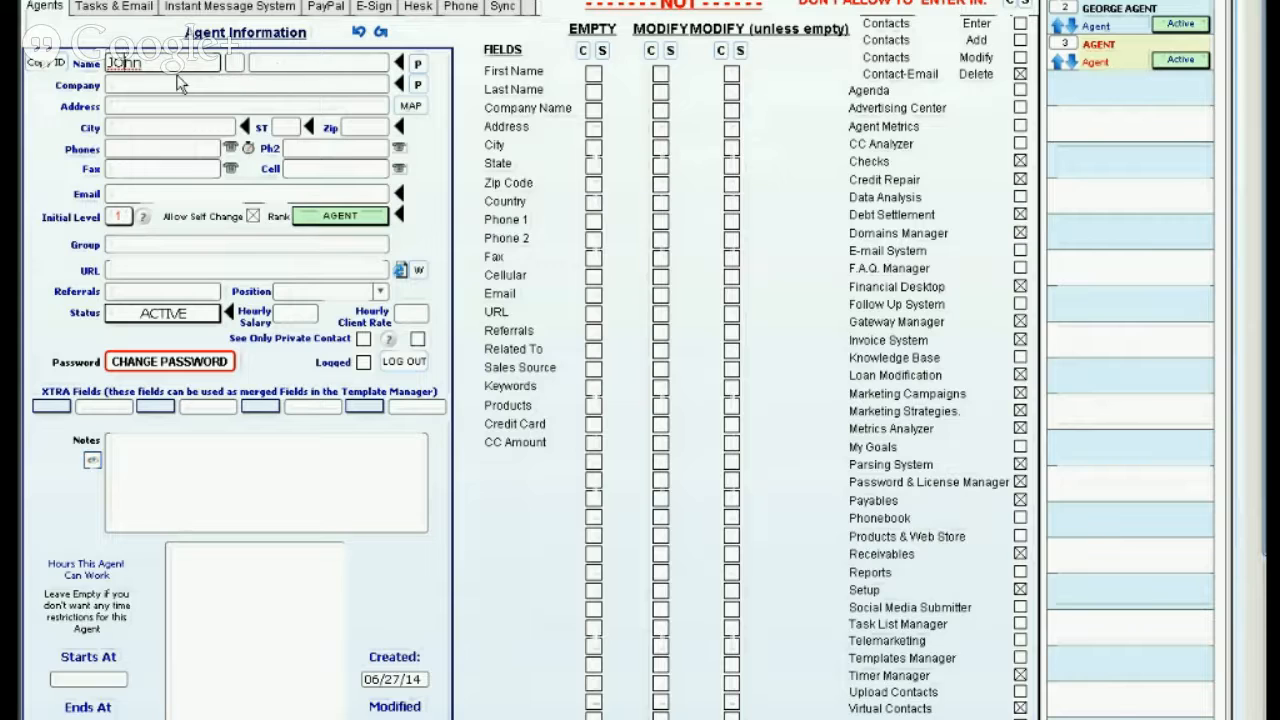
left_click(307, 64)
type("Execu")
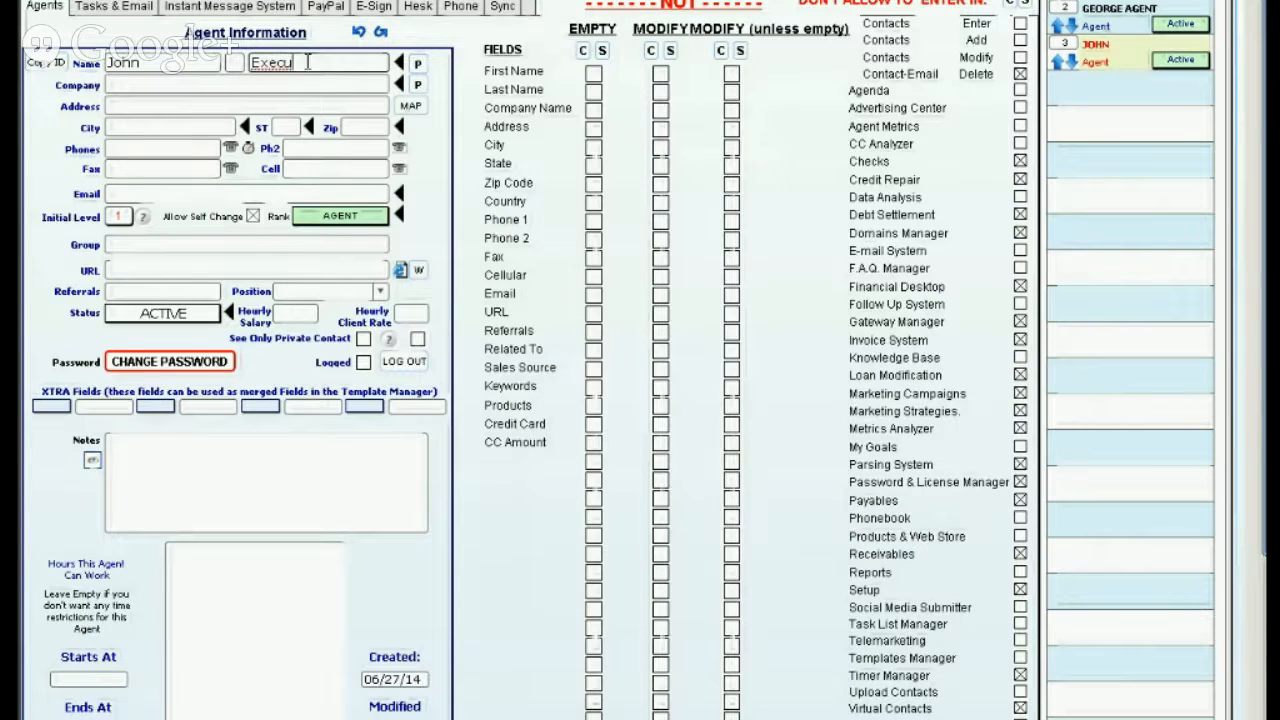
type("tive")
left_click(338, 218)
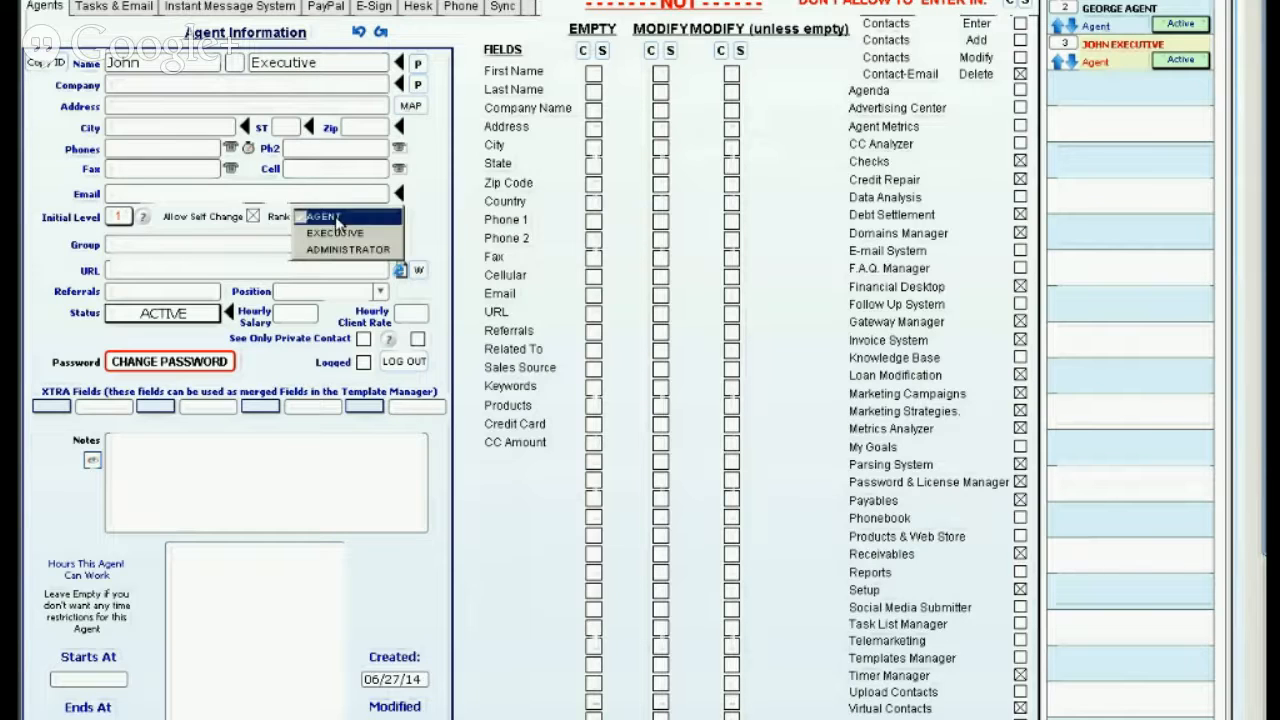
left_click(345, 233)
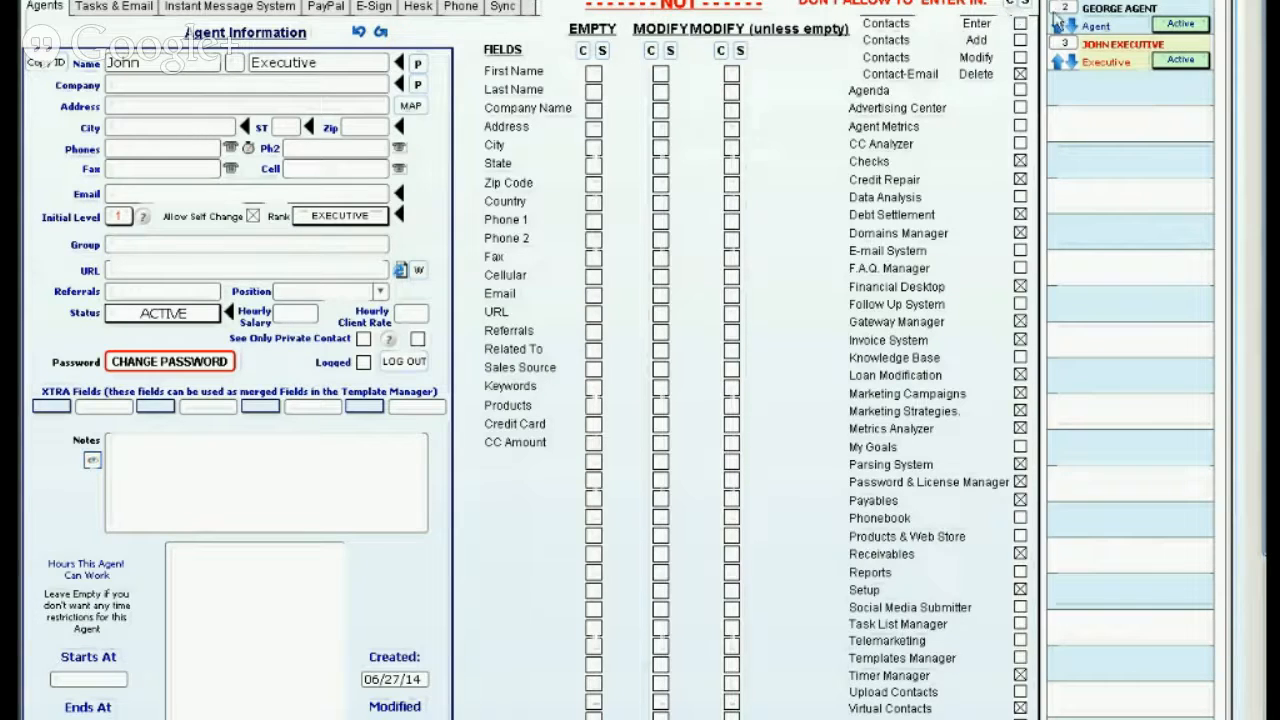
Step: Clear all module access restrictions for the executive agent and for the second agent
left_click(1018, 8)
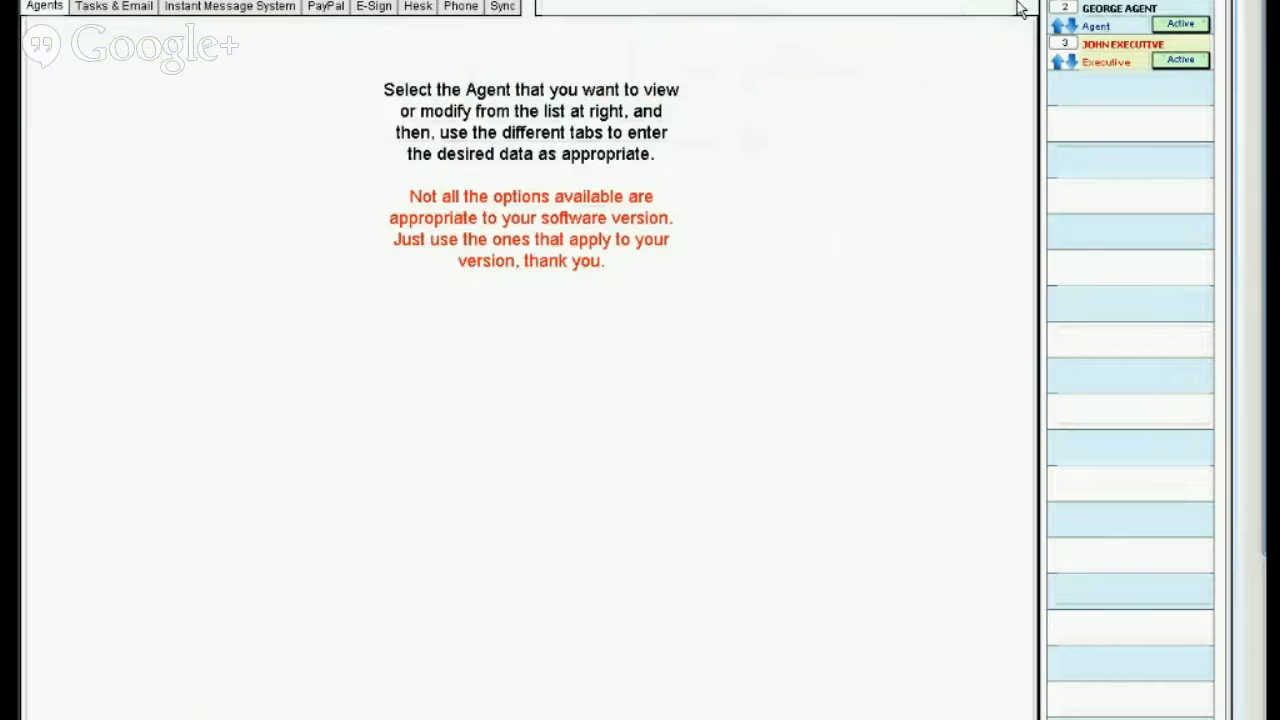
left_click(40, 7)
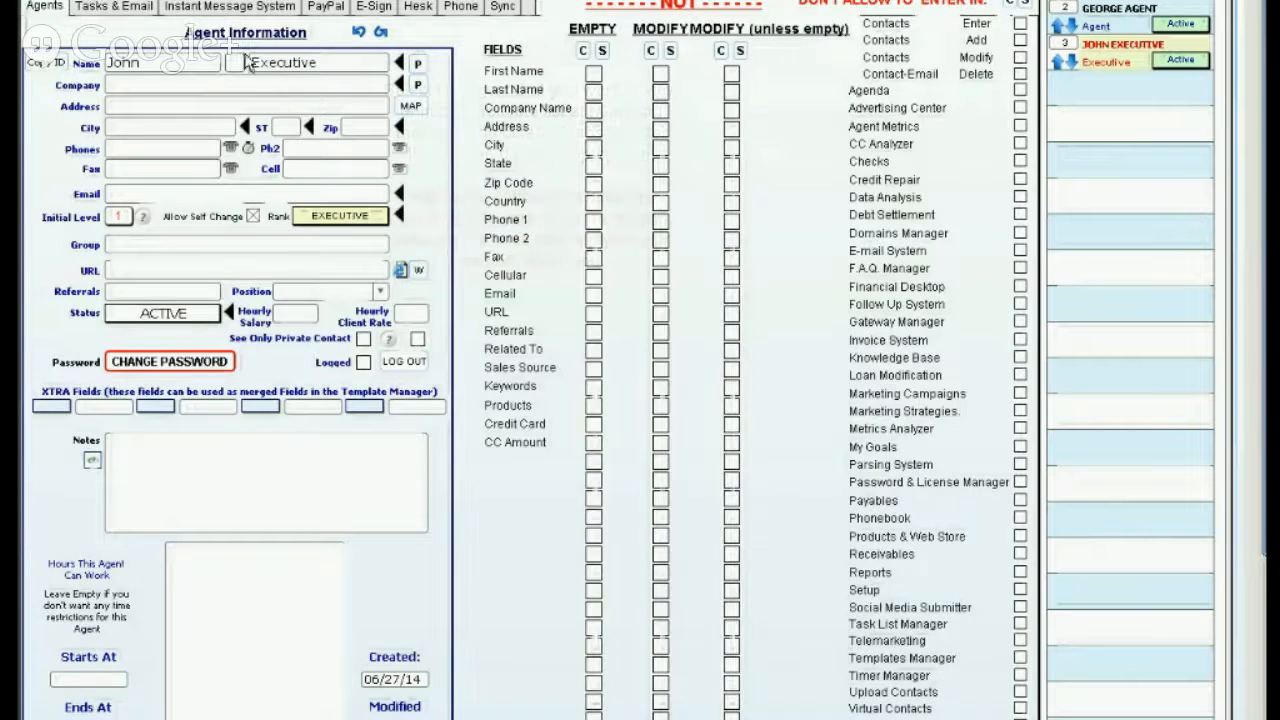
left_click(1108, 24)
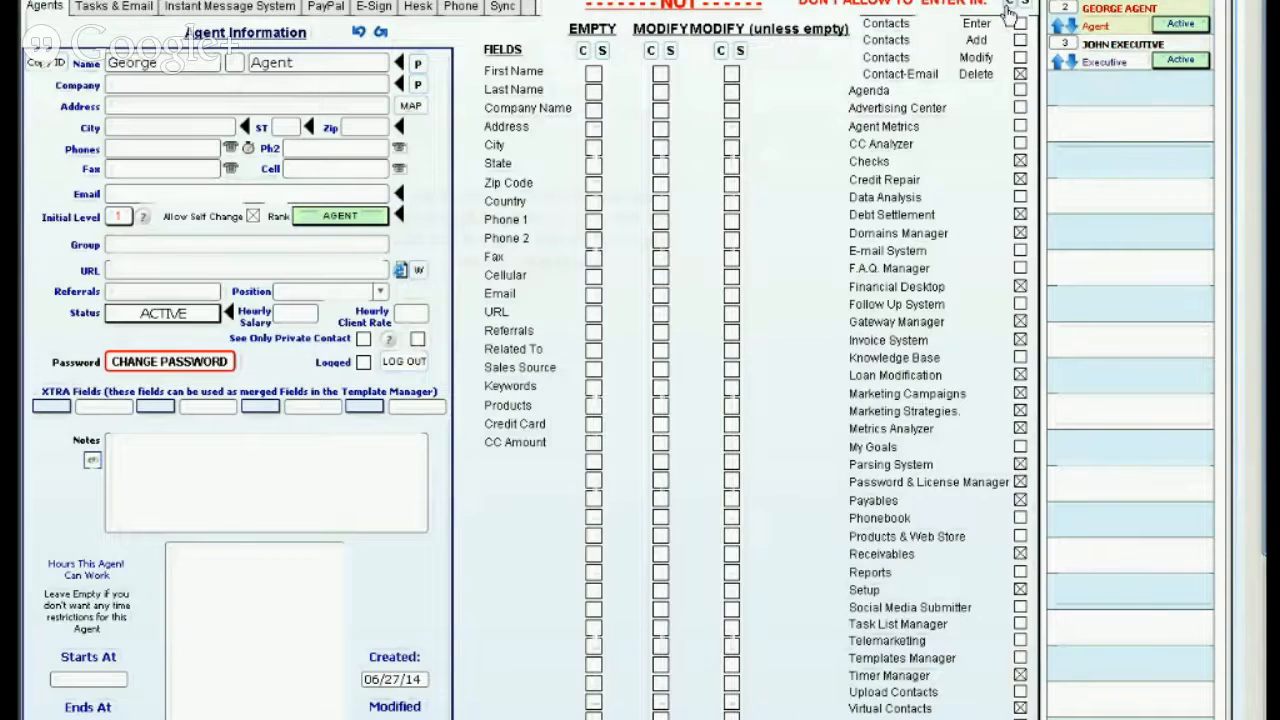
left_click(1007, 4)
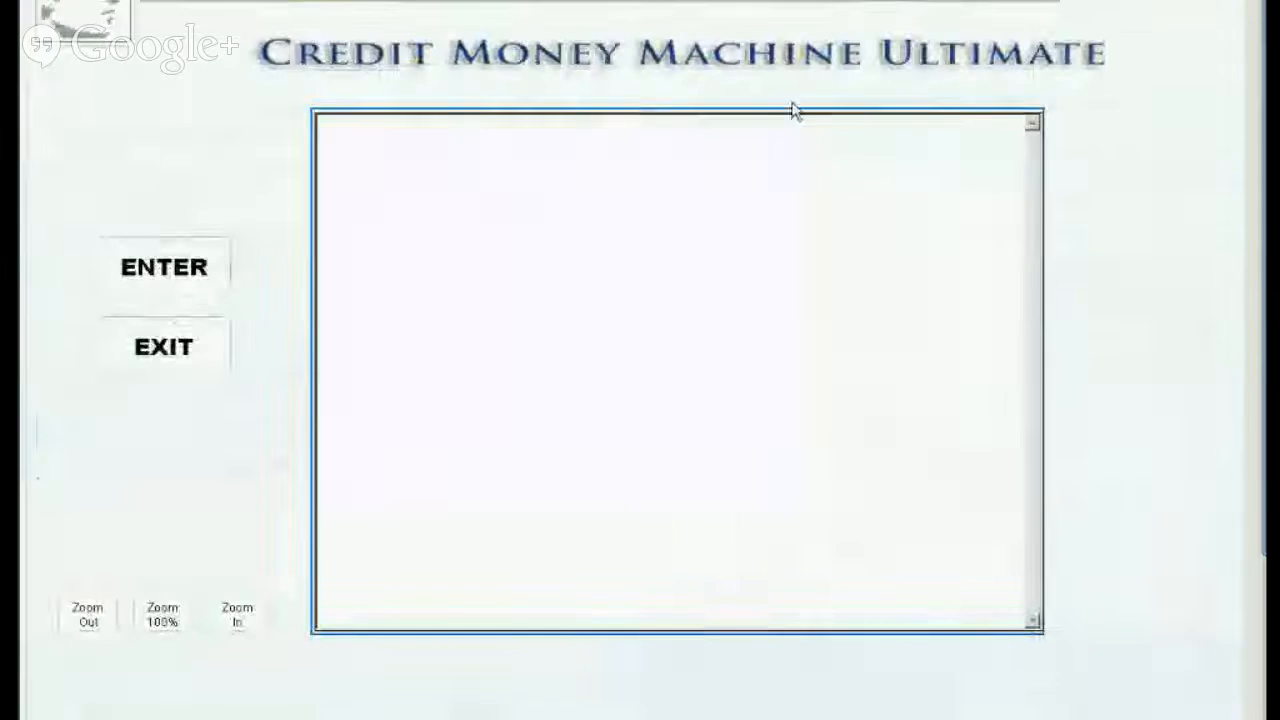
Step: Enter the program again as administrator and choose to retrieve instant messages only once
left_click(205, 272)
key("Return")
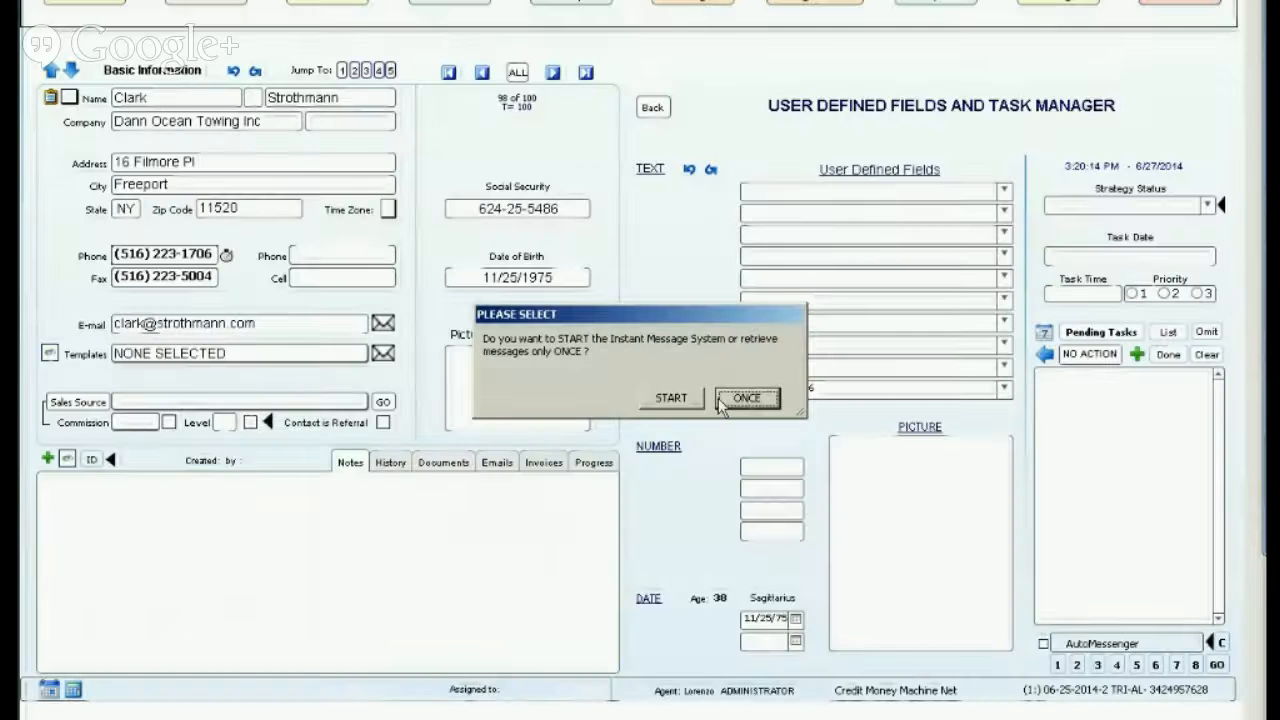
left_click(721, 402)
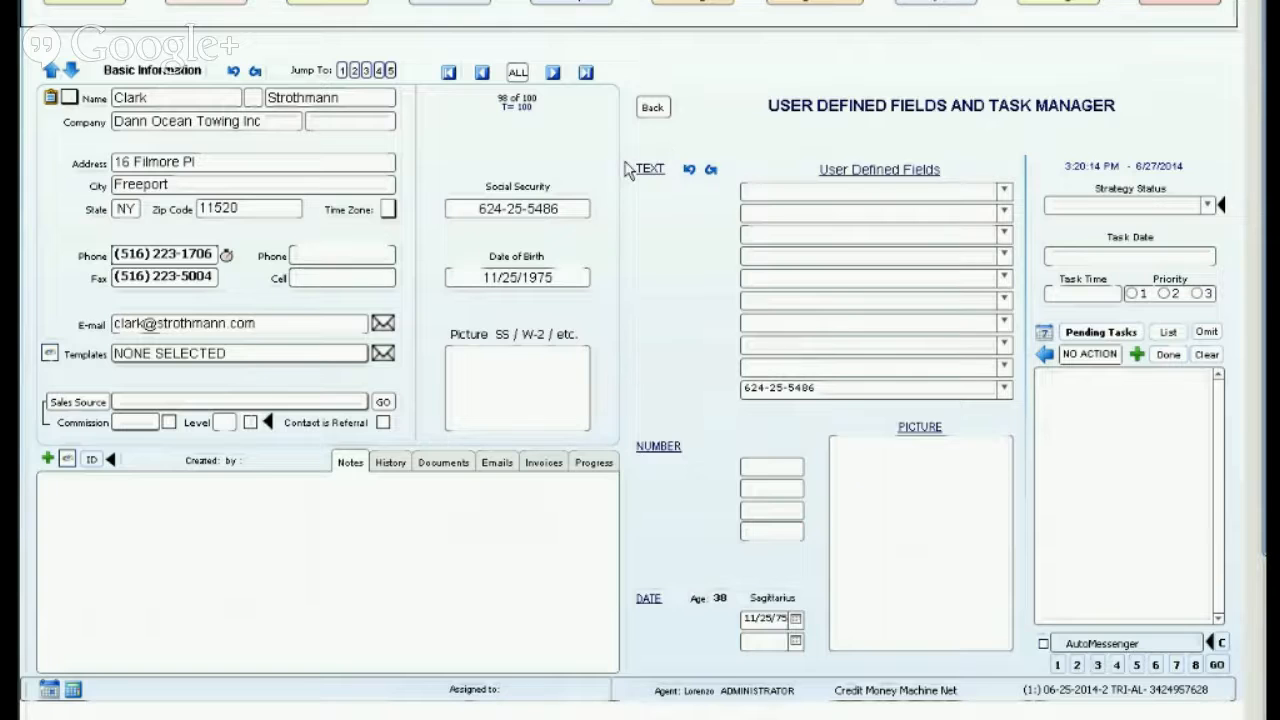
Step: Quick-find the NY contacts again and go back from the result list to the contact record
key("ctrl+f")
type("mil")
key("Return")
left_click(748, 398)
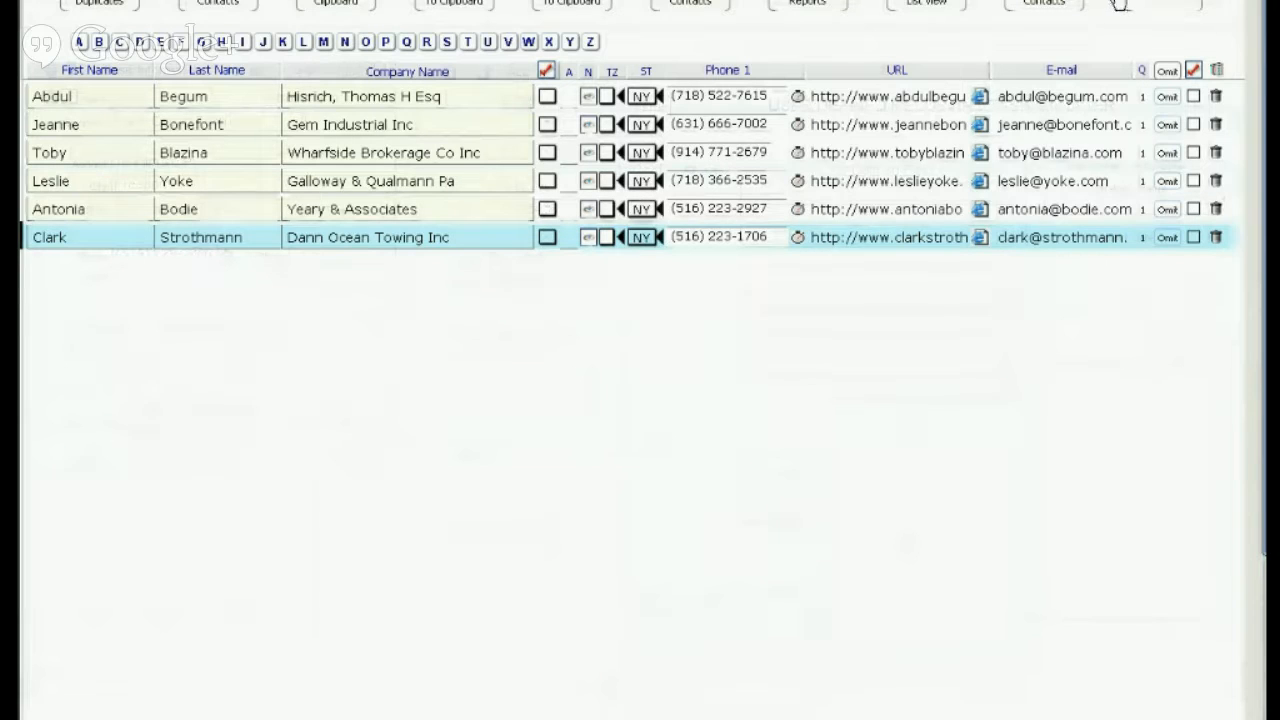
left_click(1168, 4)
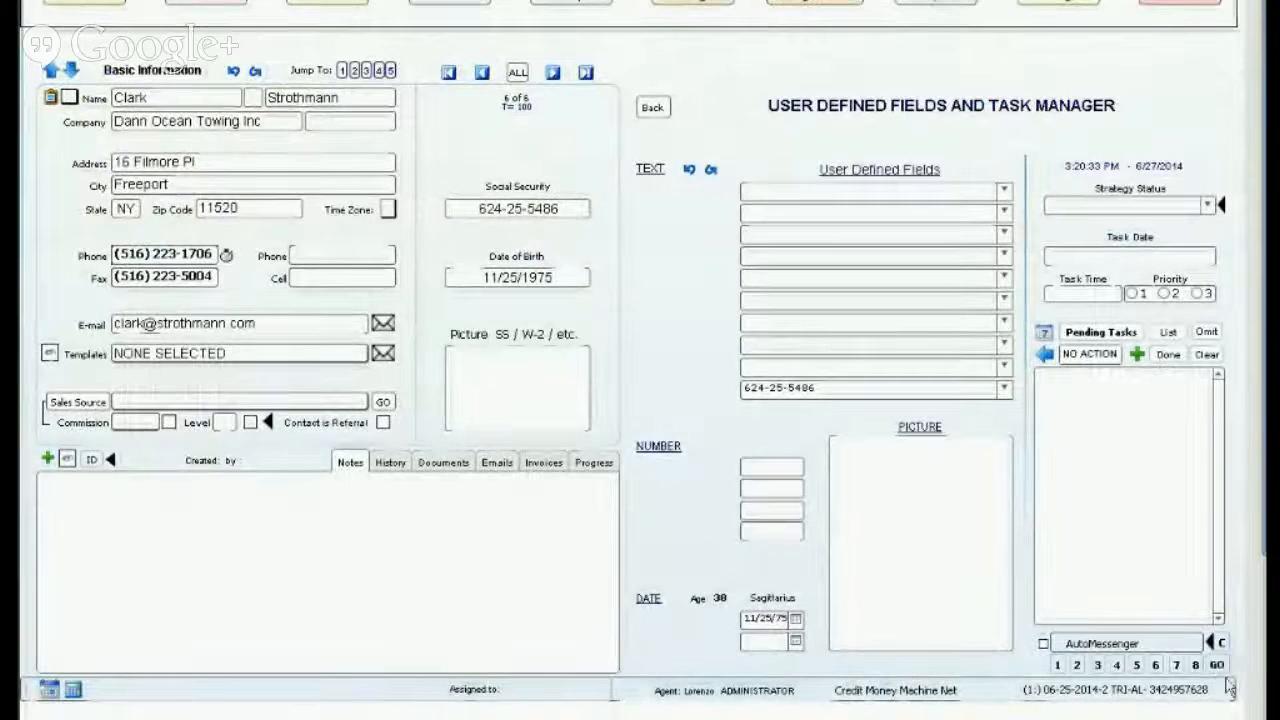
left_click(1217, 665)
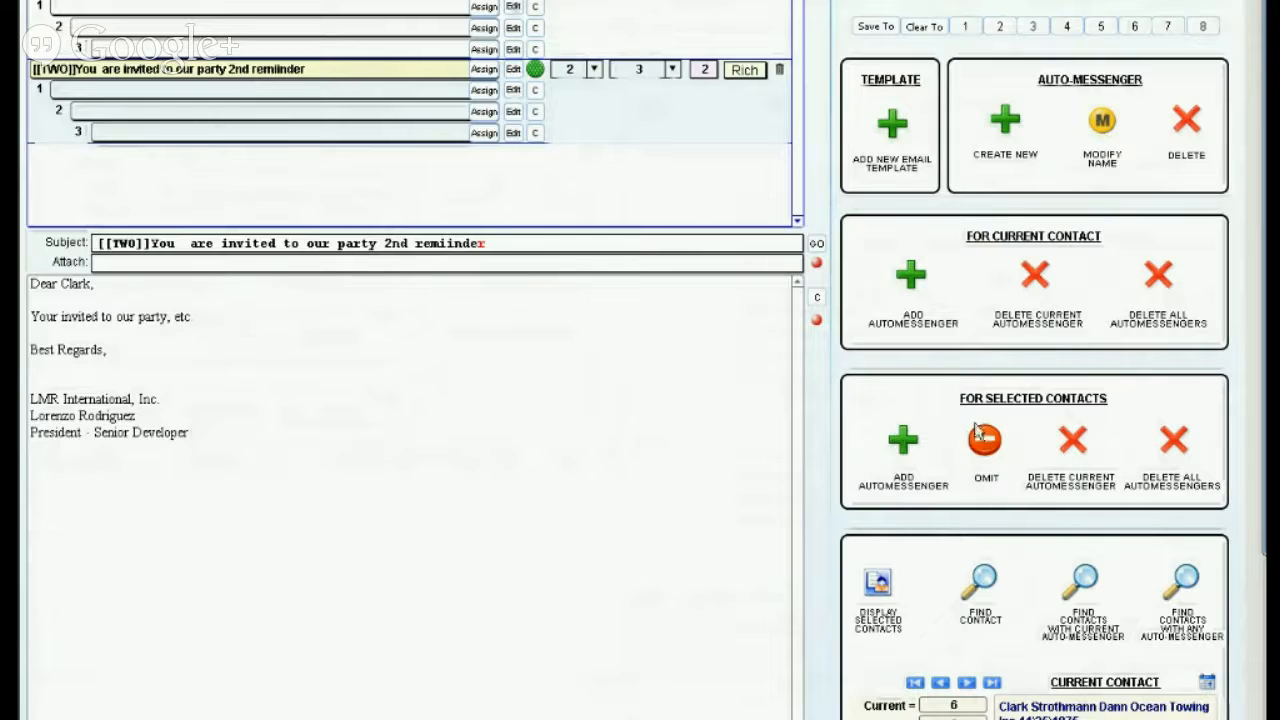
left_click(903, 440)
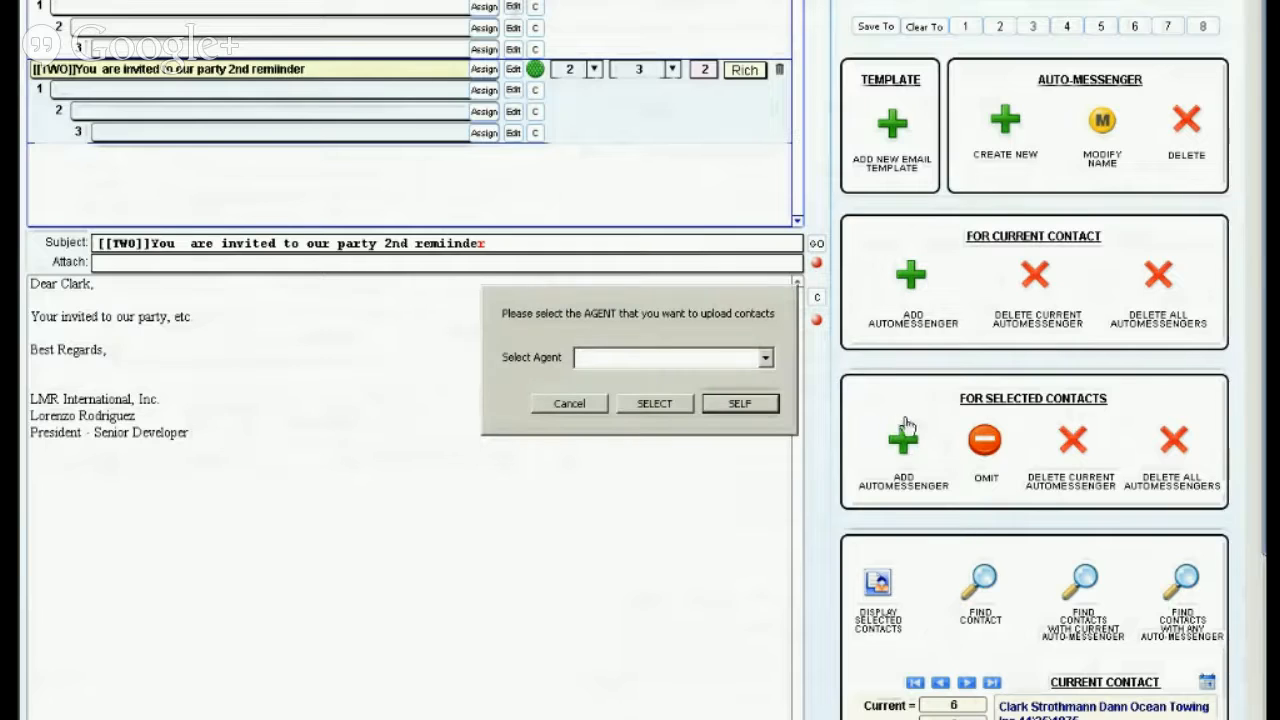
left_click(765, 360)
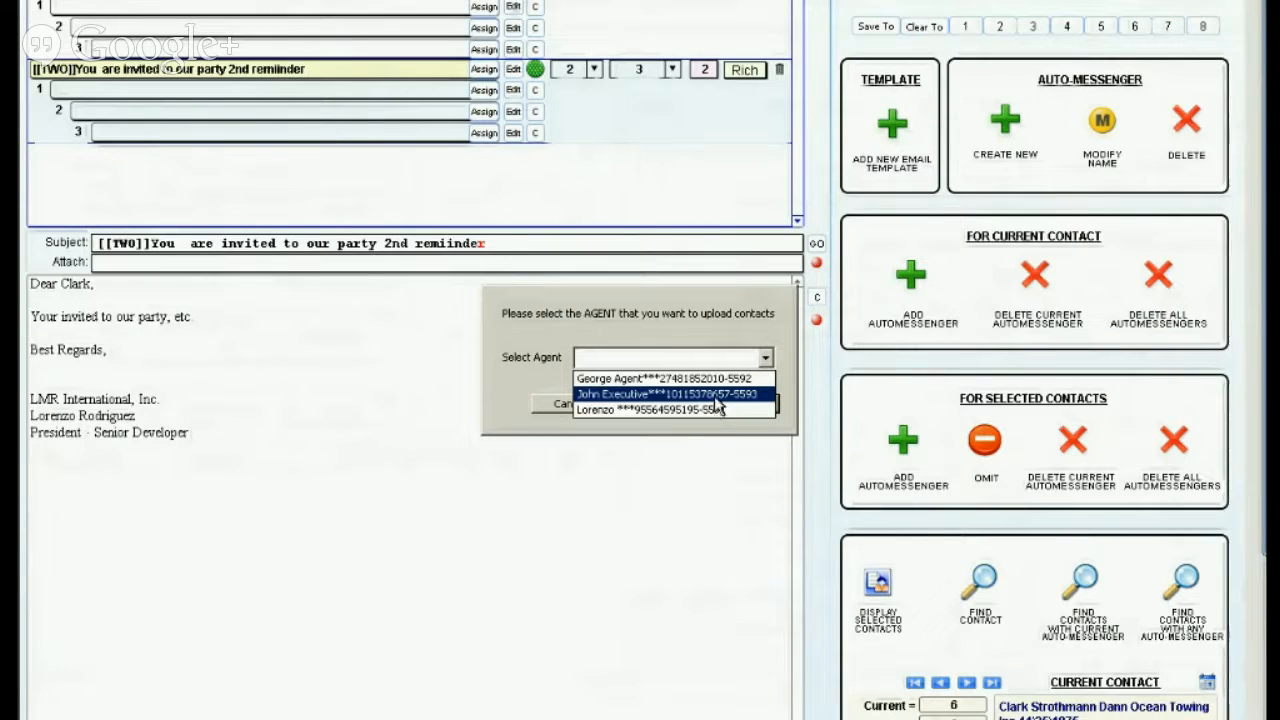
left_click(765, 437)
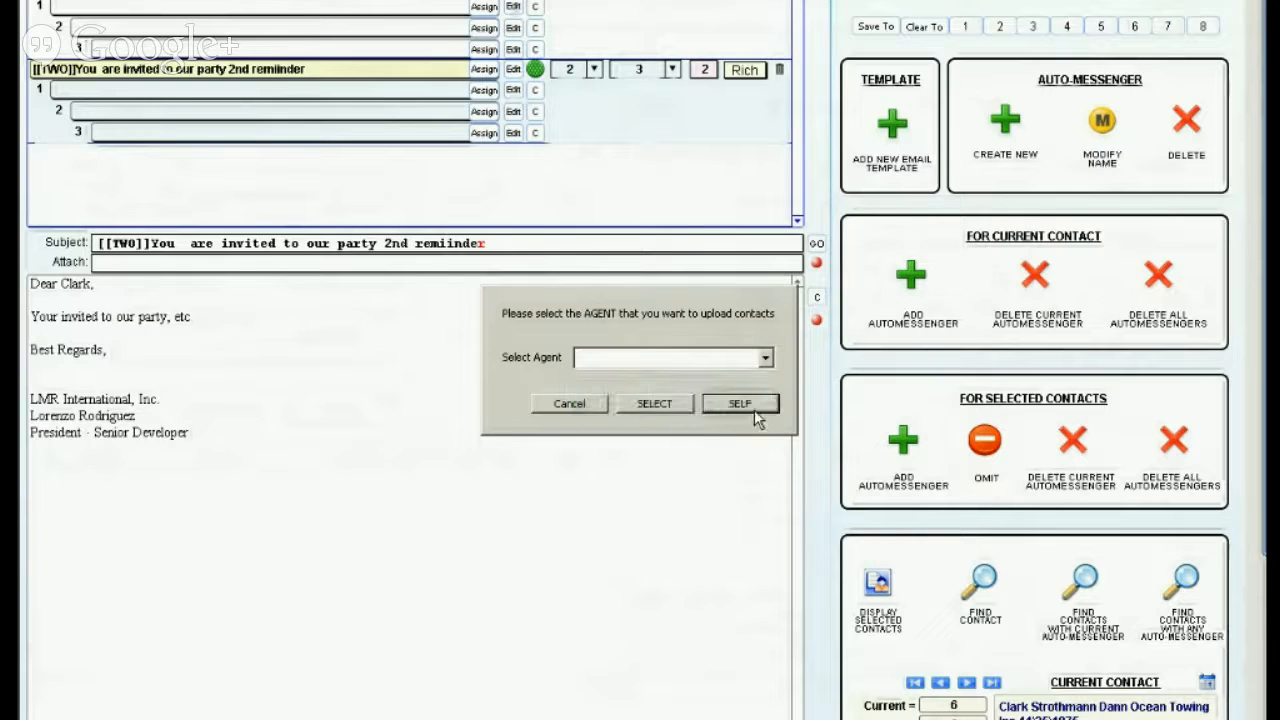
left_click(766, 358)
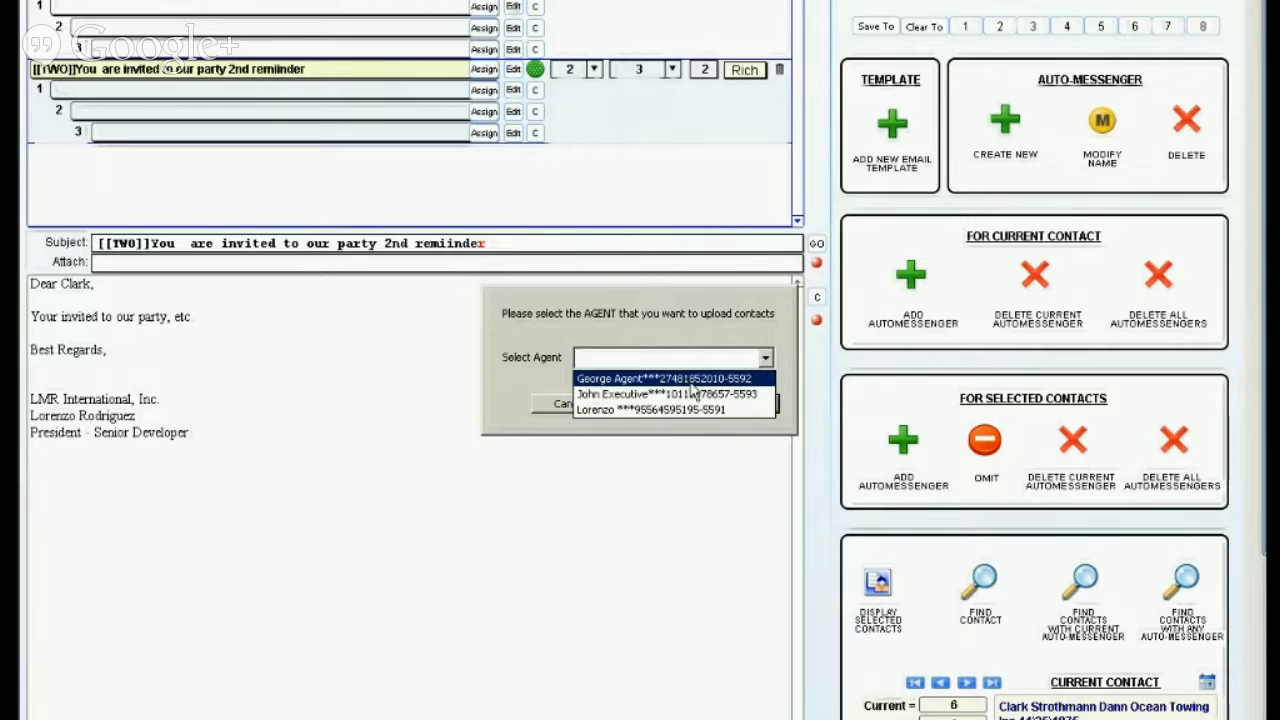
left_click(543, 397)
left_click(545, 402)
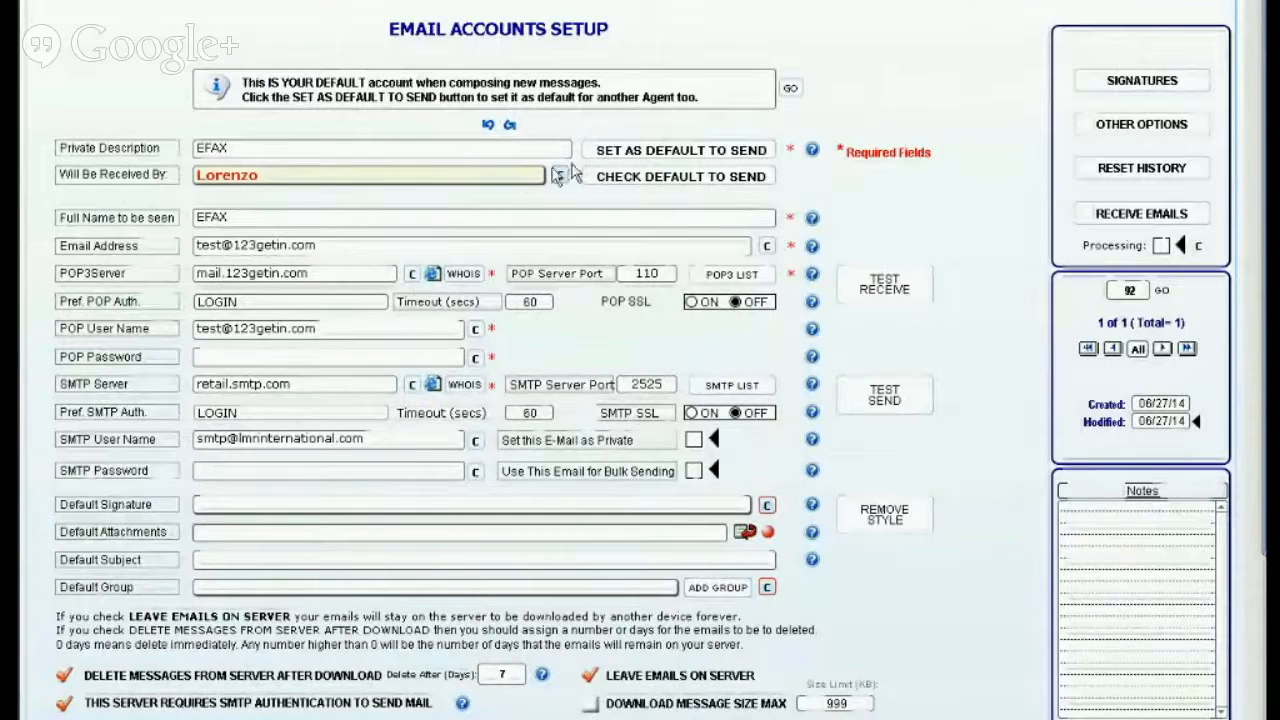
Step: Assign the EFAX email account to be received by the second agent and set it as that agent's default for sending
left_click(524, 178)
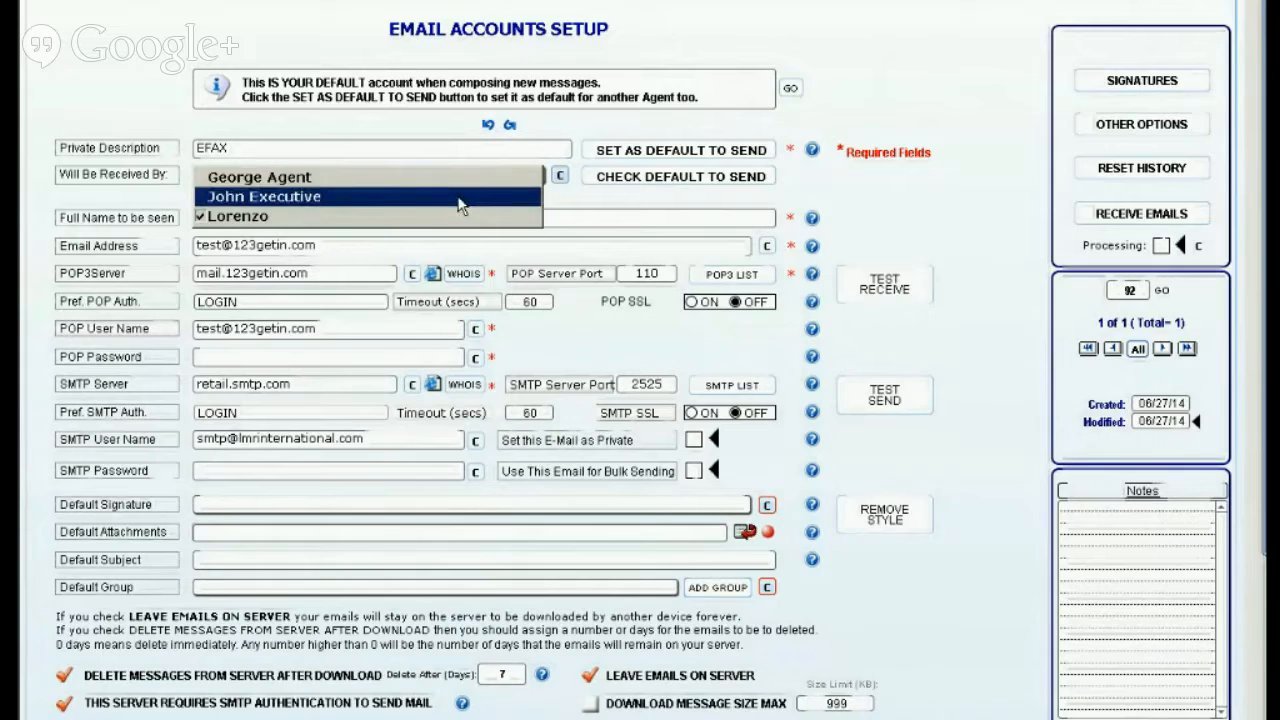
left_click(456, 182)
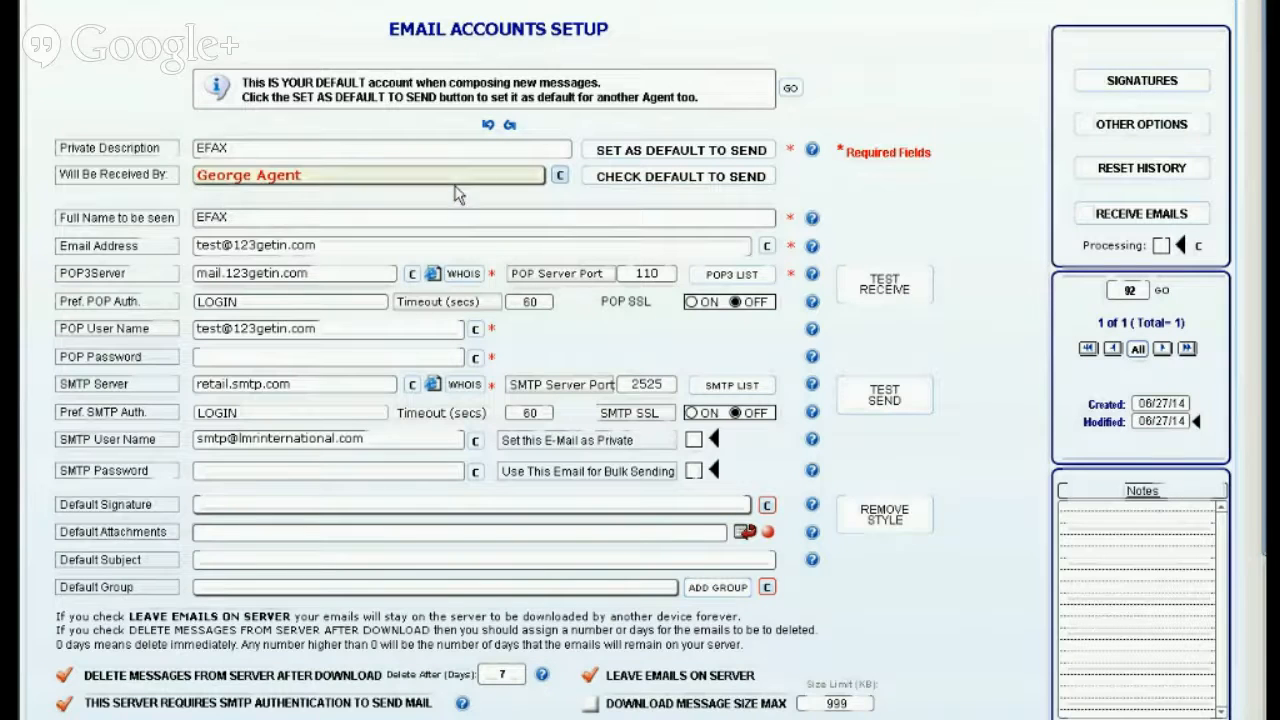
left_click(632, 155)
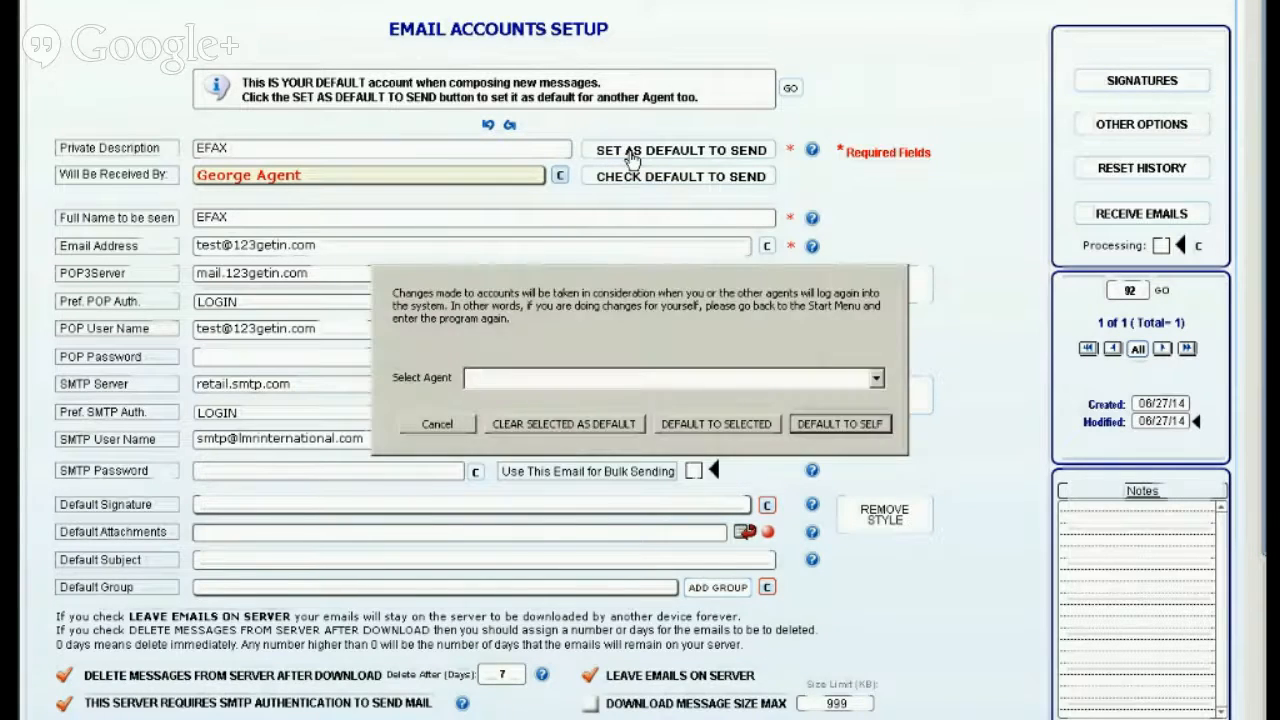
left_click(877, 379)
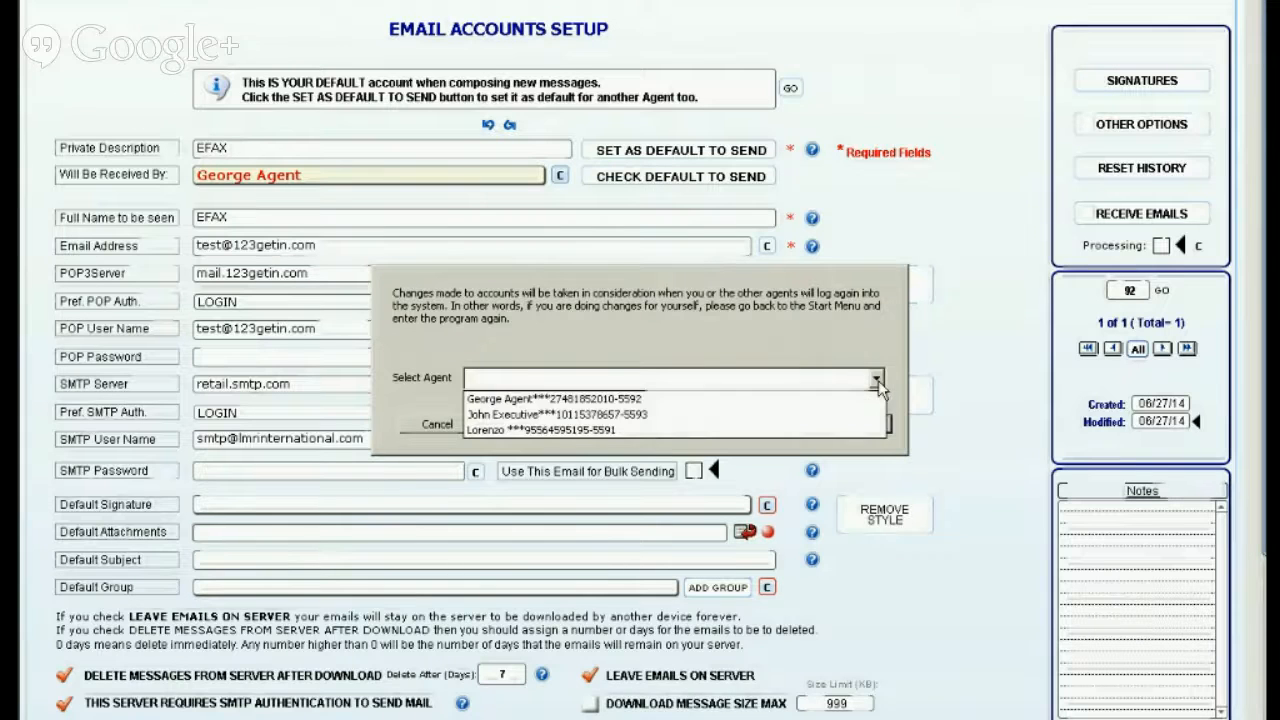
left_click(832, 399)
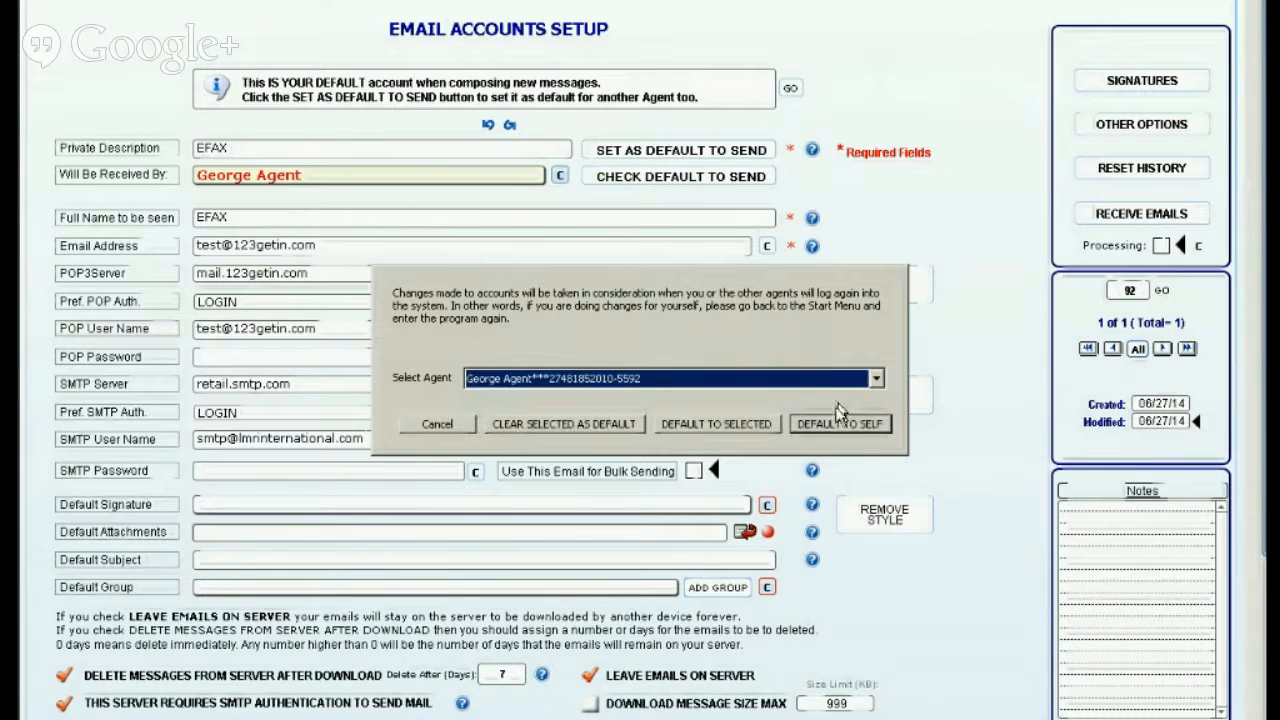
left_click(686, 428)
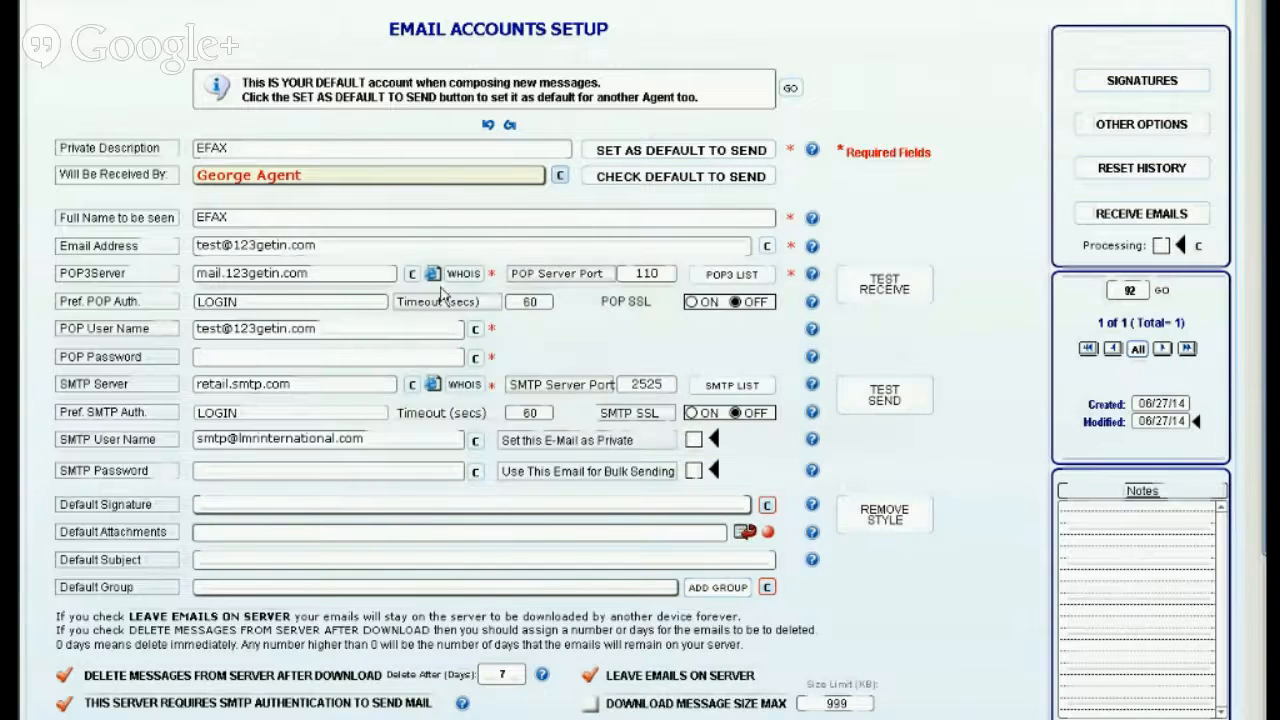
Step: Reapply the EFAX account as the second agent's sending default and switch its receiving agent back to the administrator
left_click(632, 155)
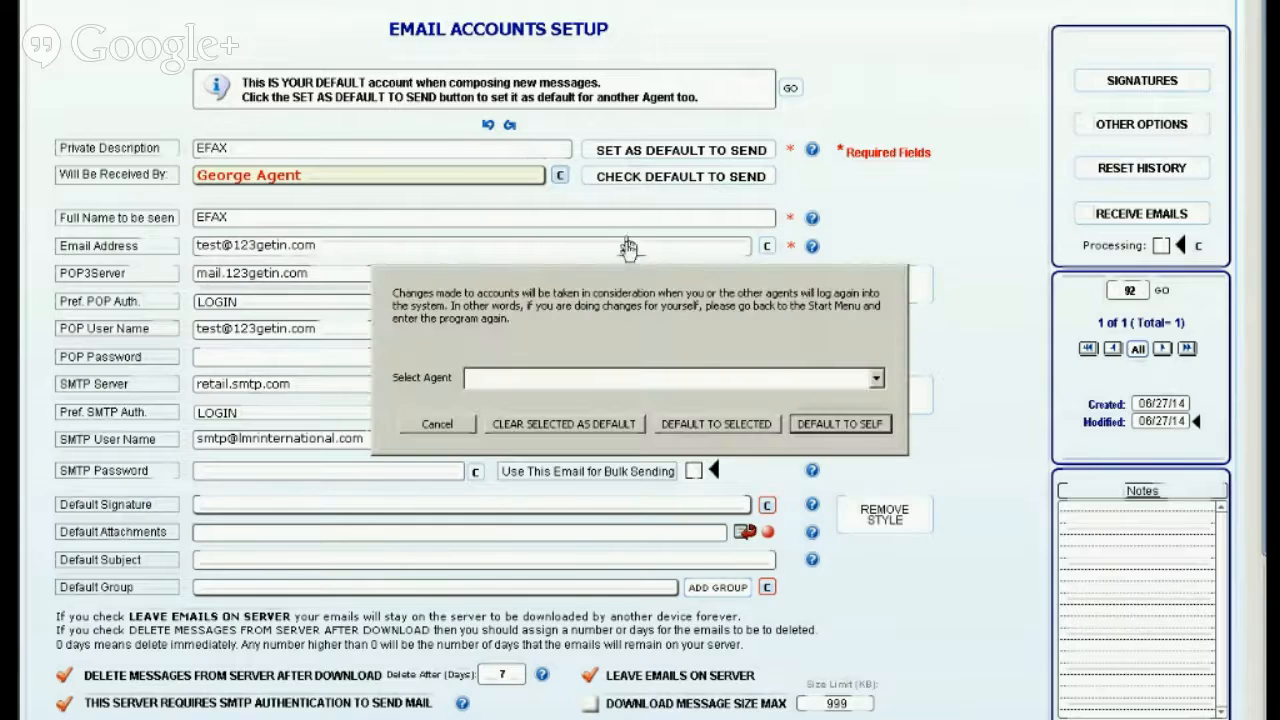
left_click(572, 379)
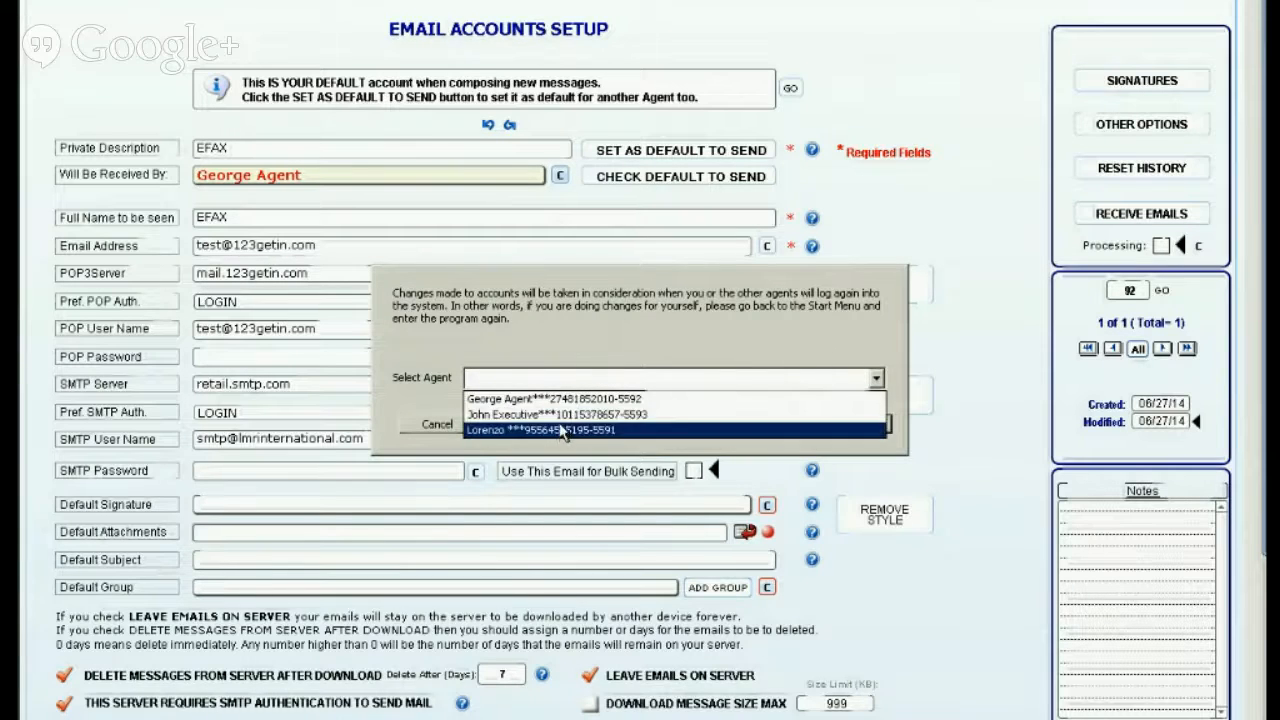
left_click(558, 400)
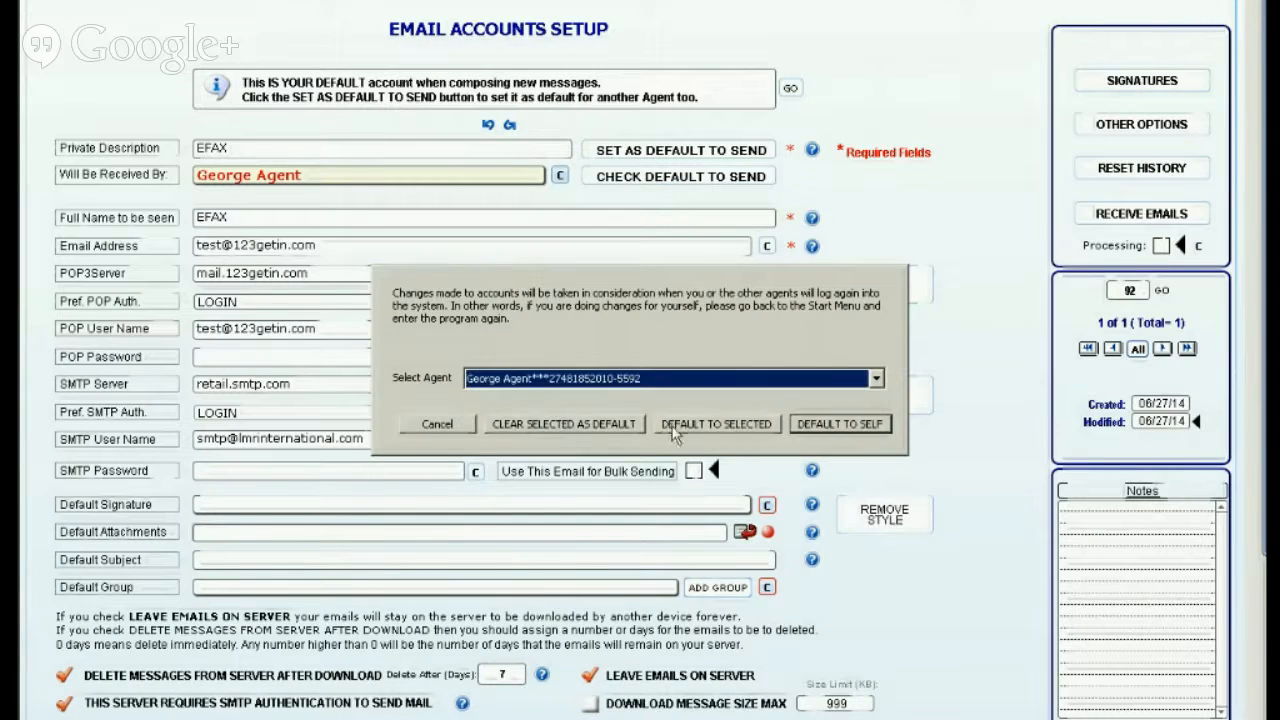
left_click(708, 424)
left_click(368, 186)
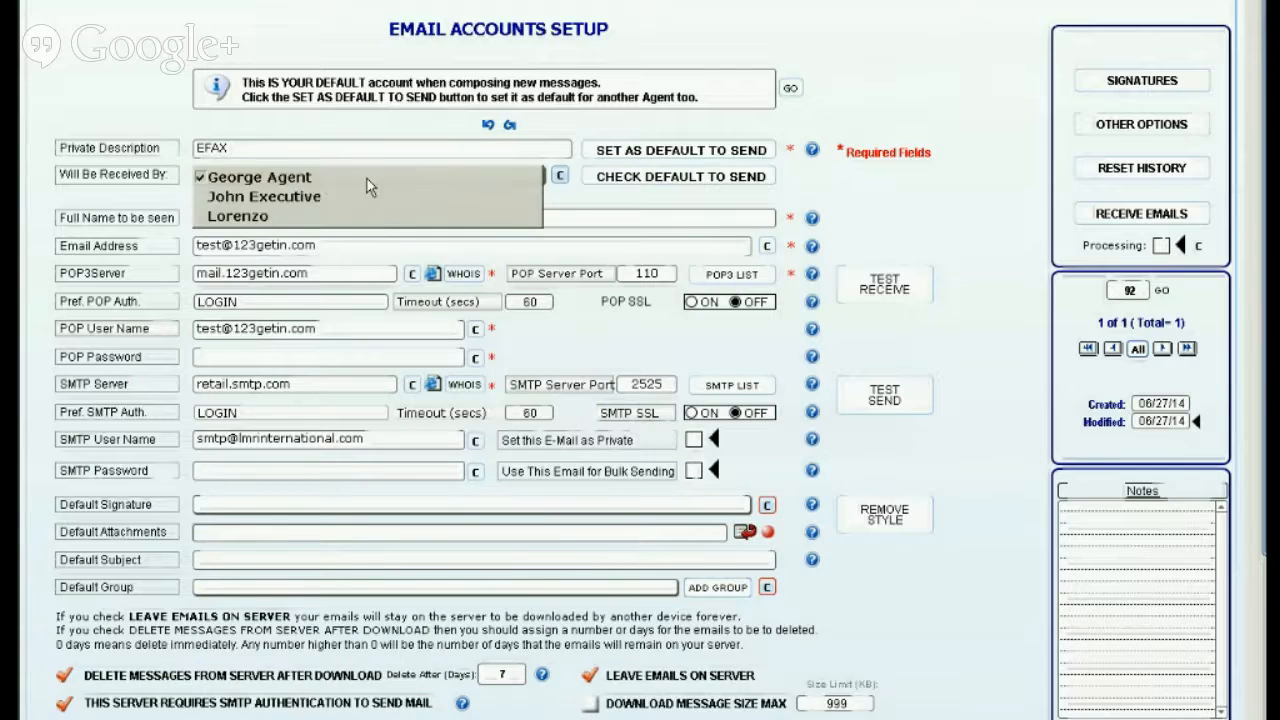
left_click(345, 226)
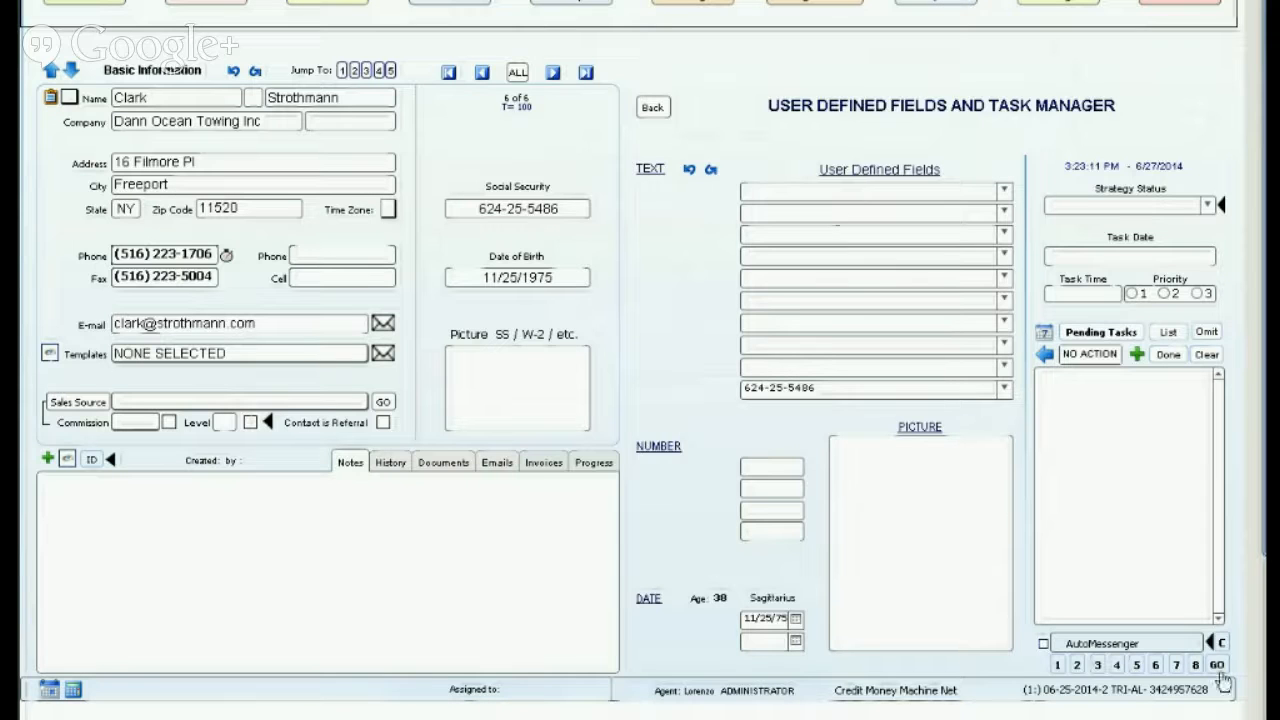
left_click(1219, 642)
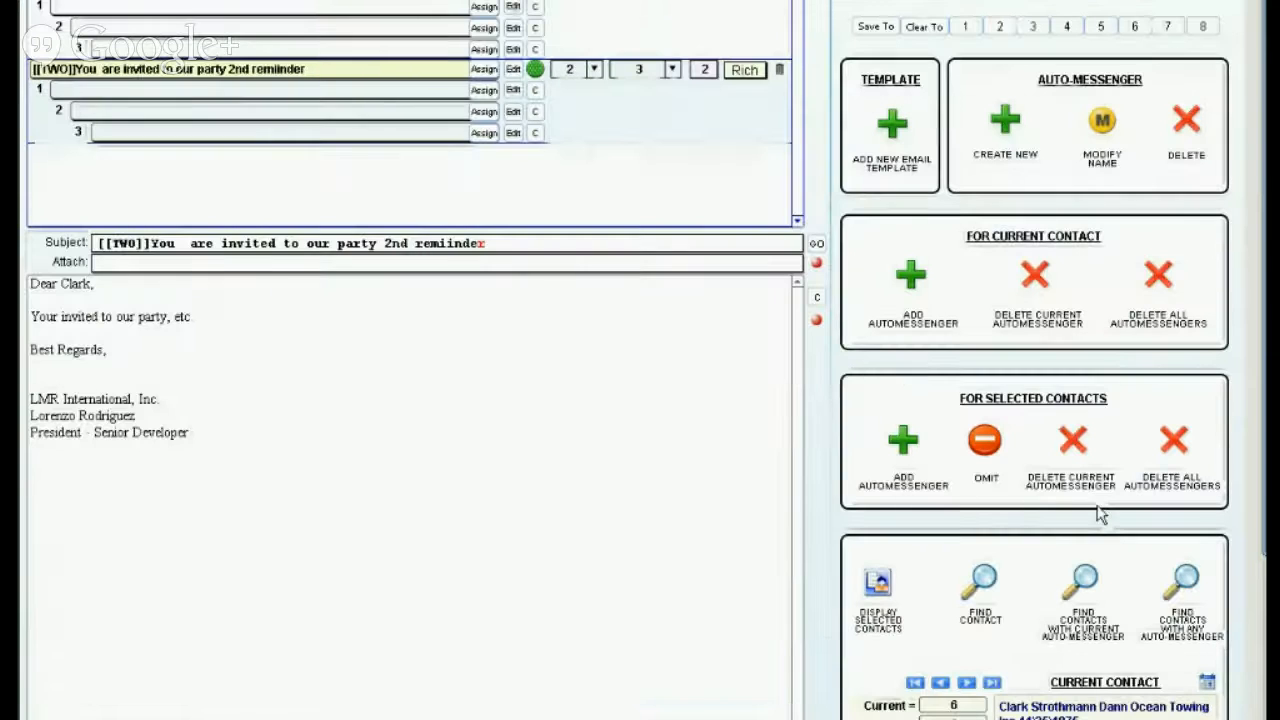
left_click(903, 440)
left_click(762, 357)
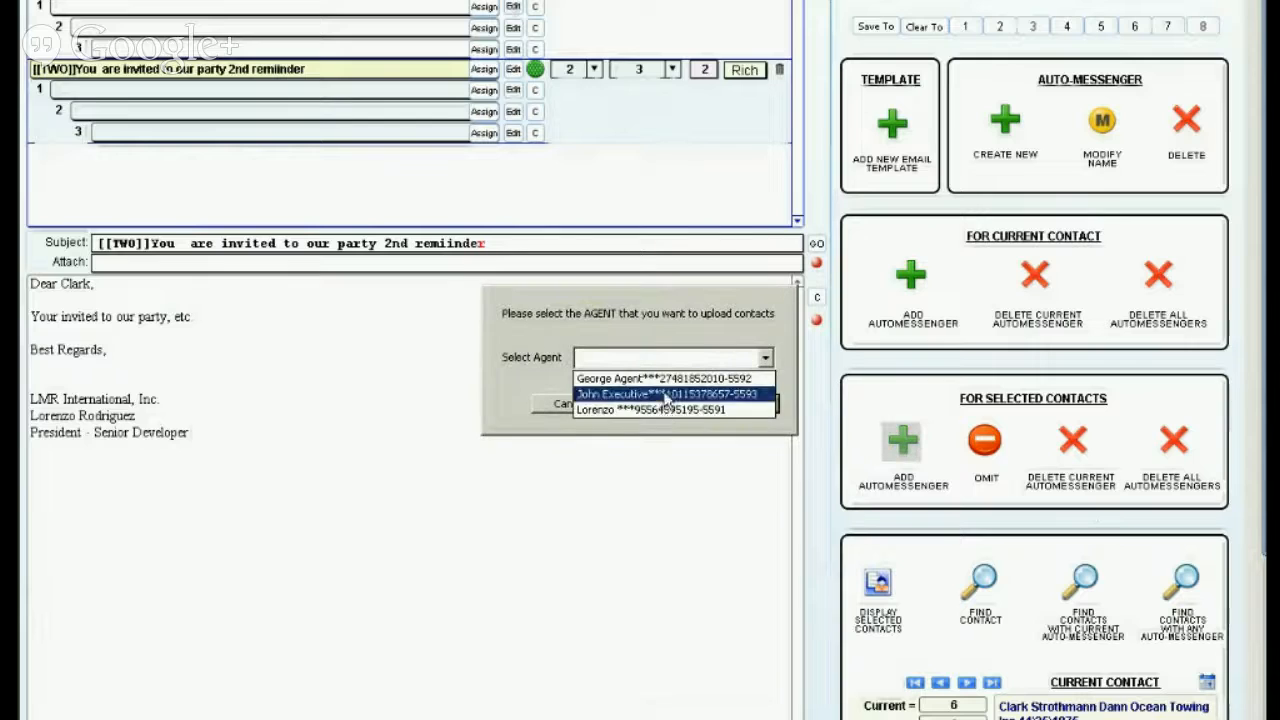
left_click(646, 332)
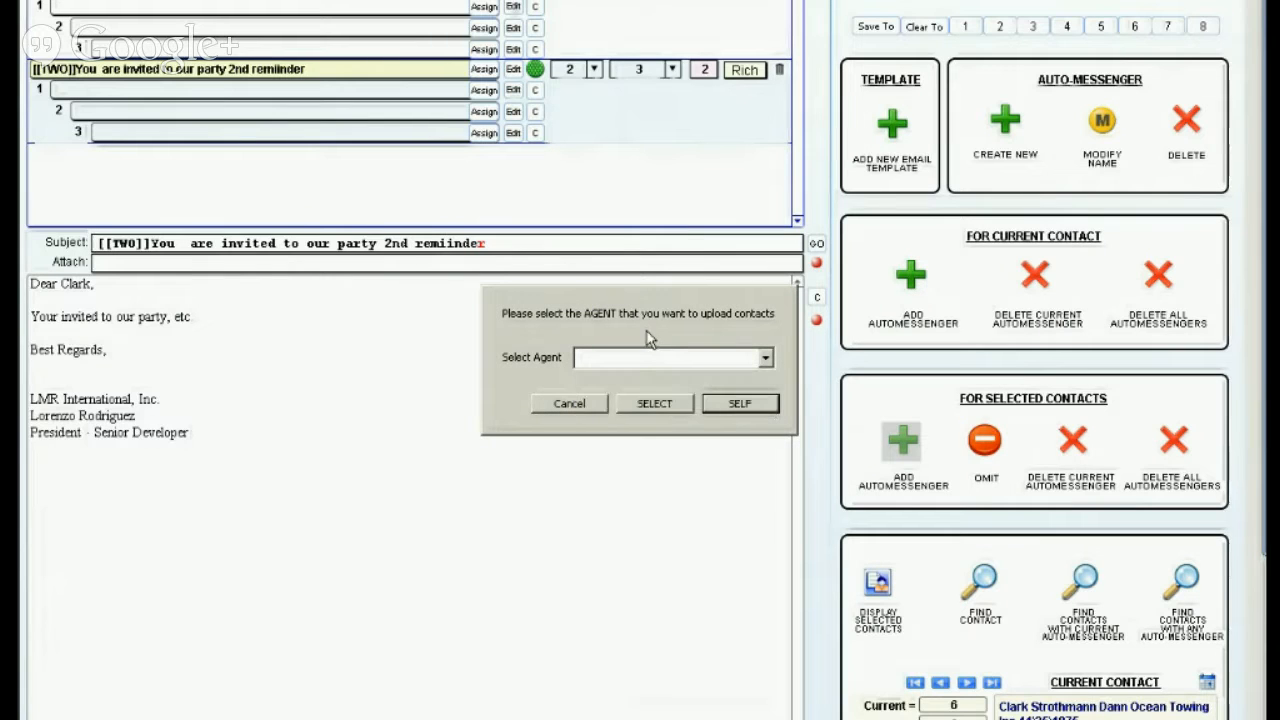
left_click(570, 403)
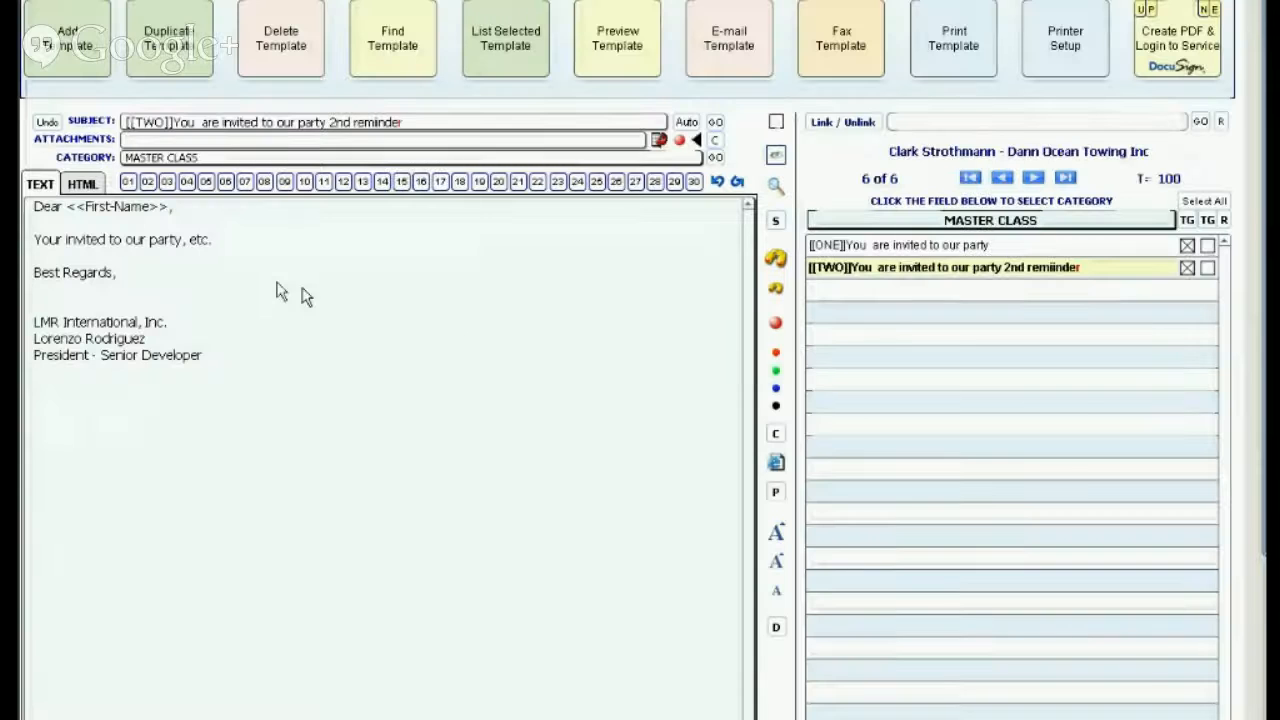
Step: Delete the sender's name and position lines from the signature of the "[[ONE]]You are invited to our party" template
left_click(832, 248)
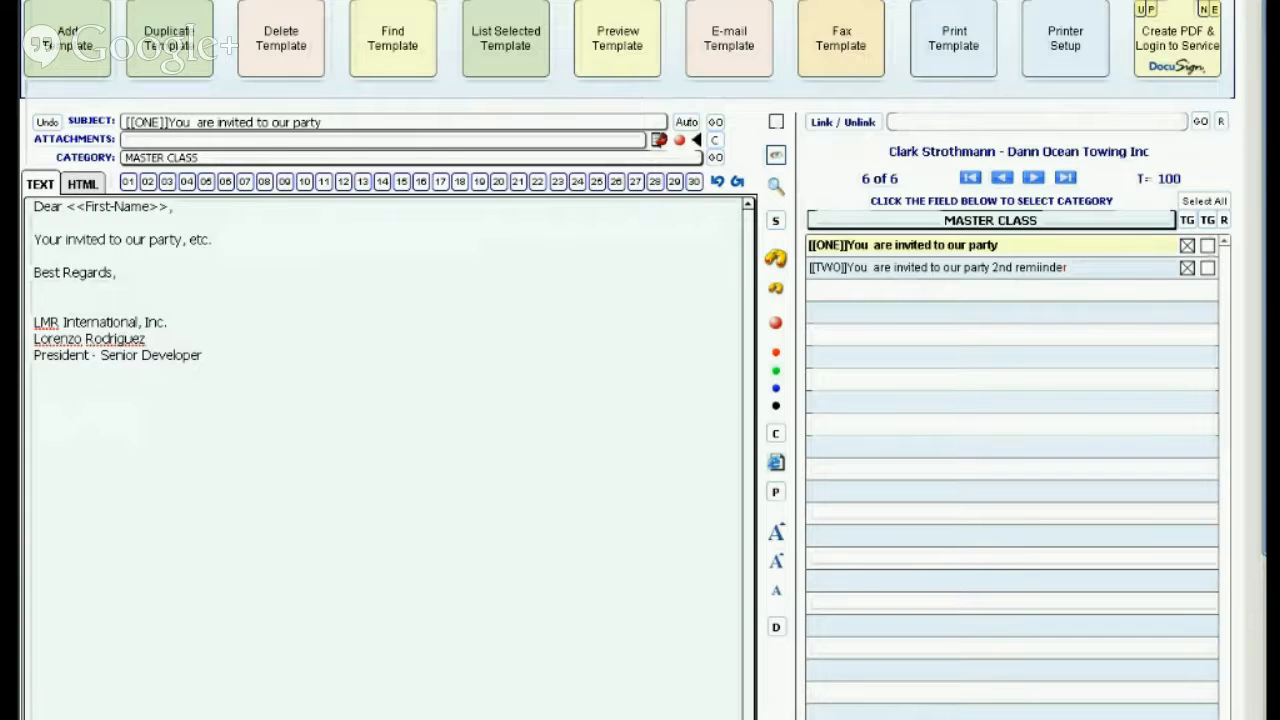
triple_click(149, 341)
key("Delete")
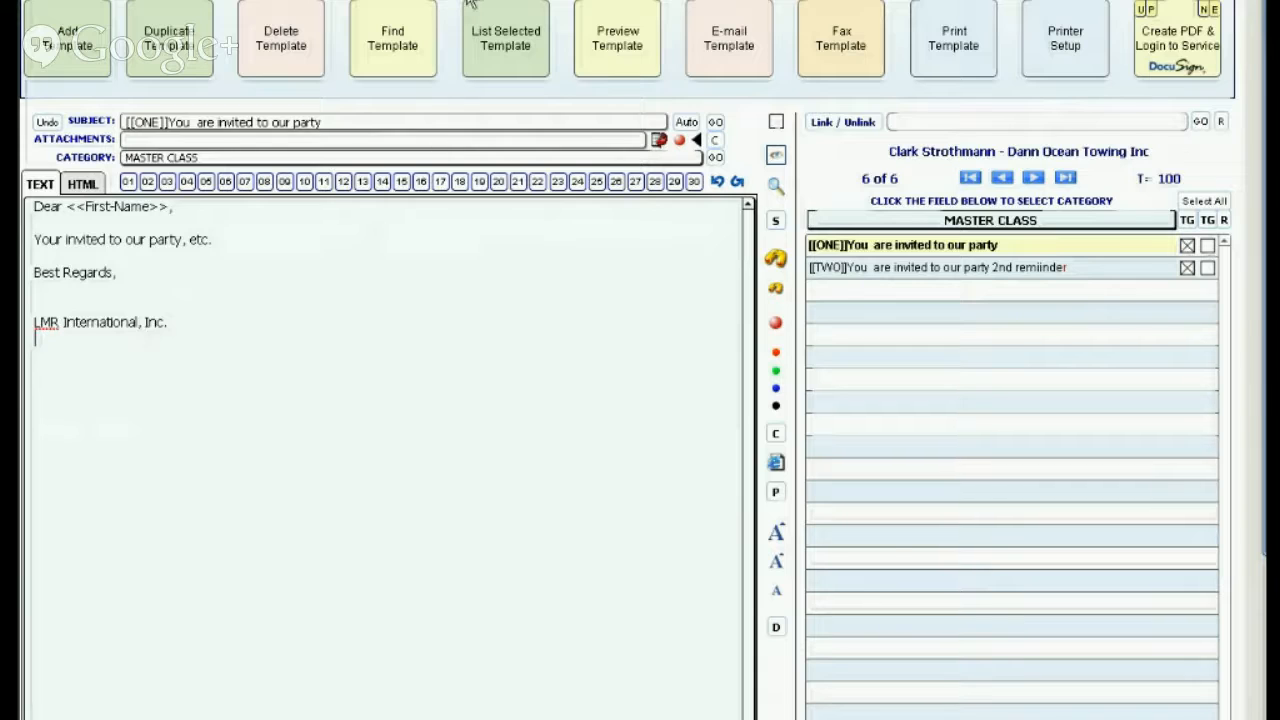
Step: Insert the agent NAME merge field on the line below the company name in the template's signature
left_click(500, 2)
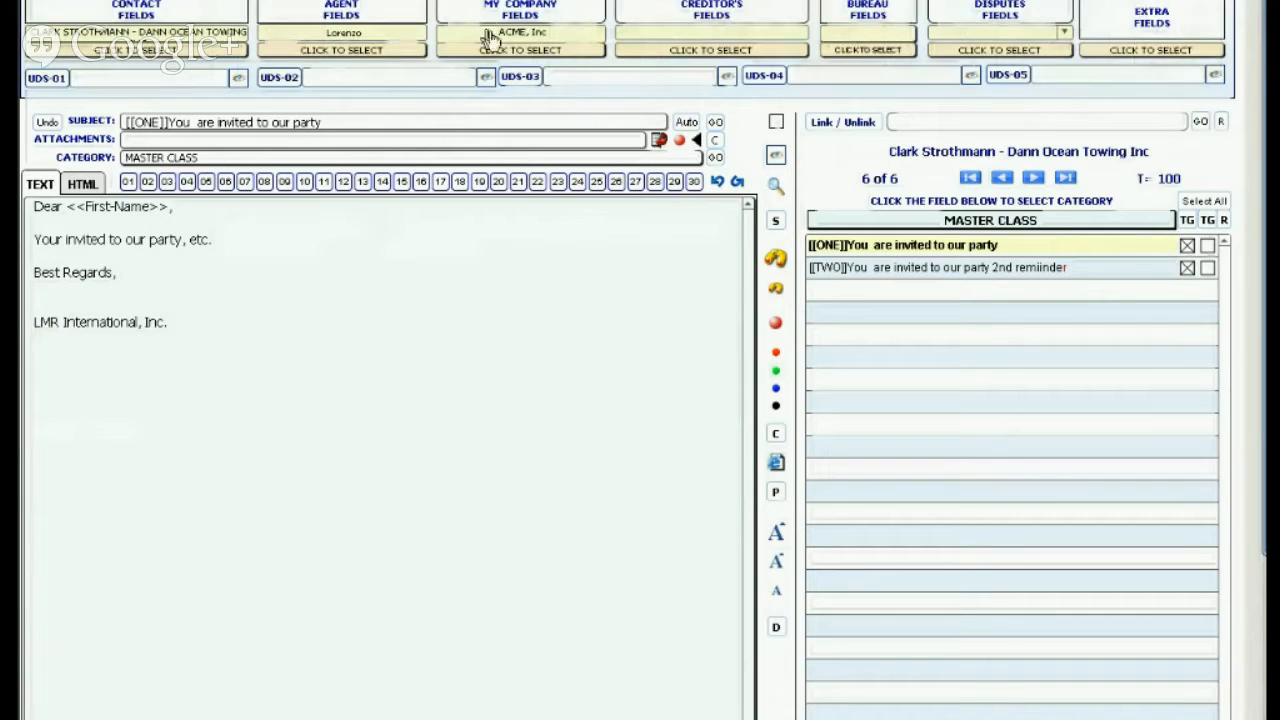
left_click(362, 42)
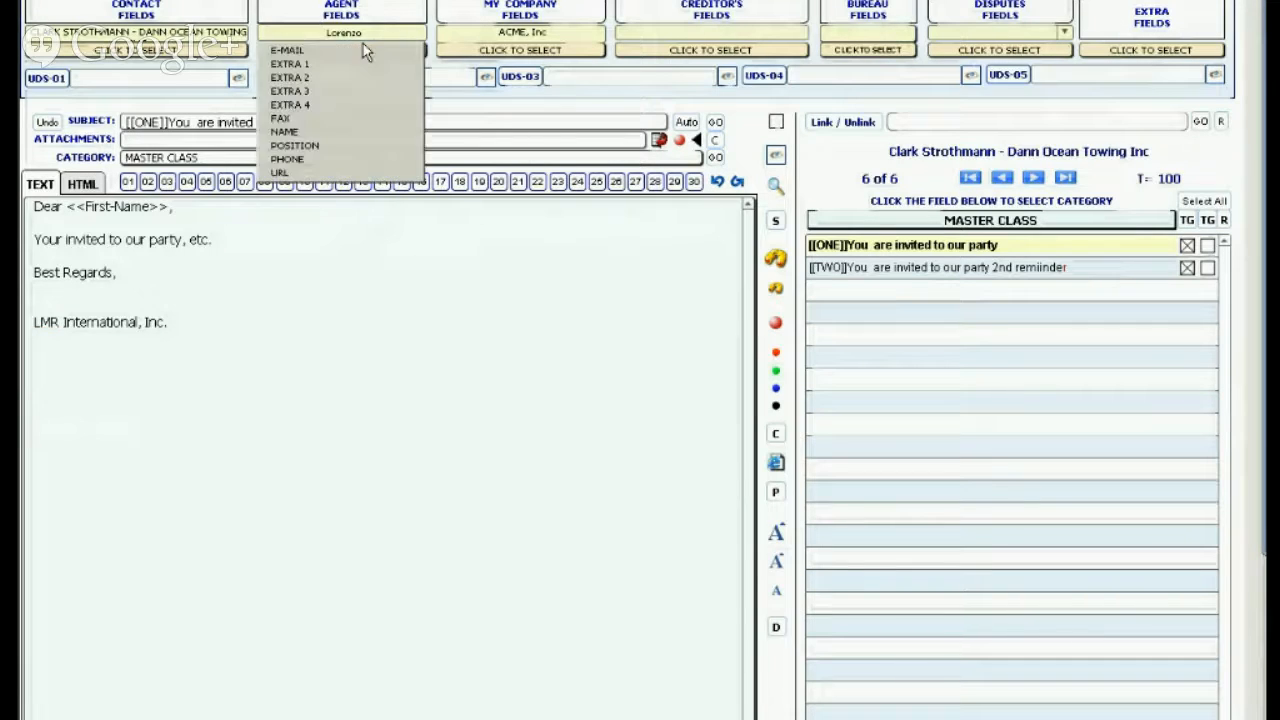
left_click(318, 134)
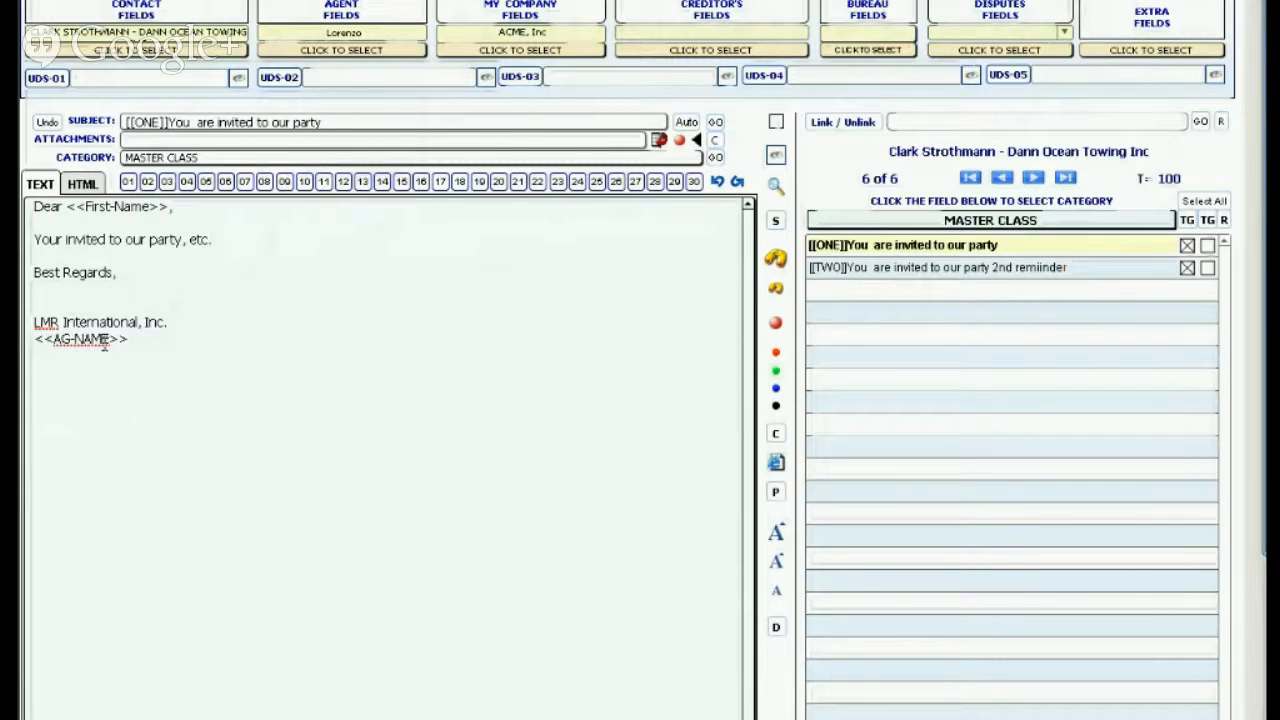
left_click(145, 340)
left_click(383, 50)
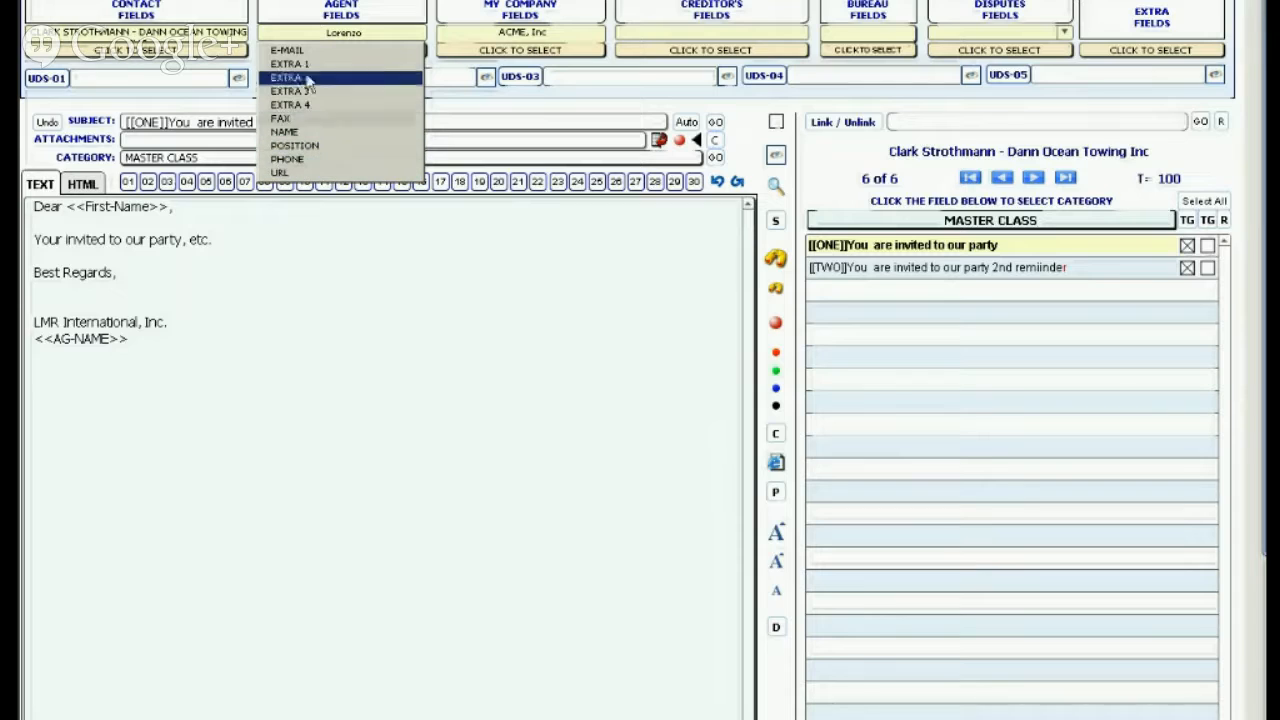
left_click(153, 347)
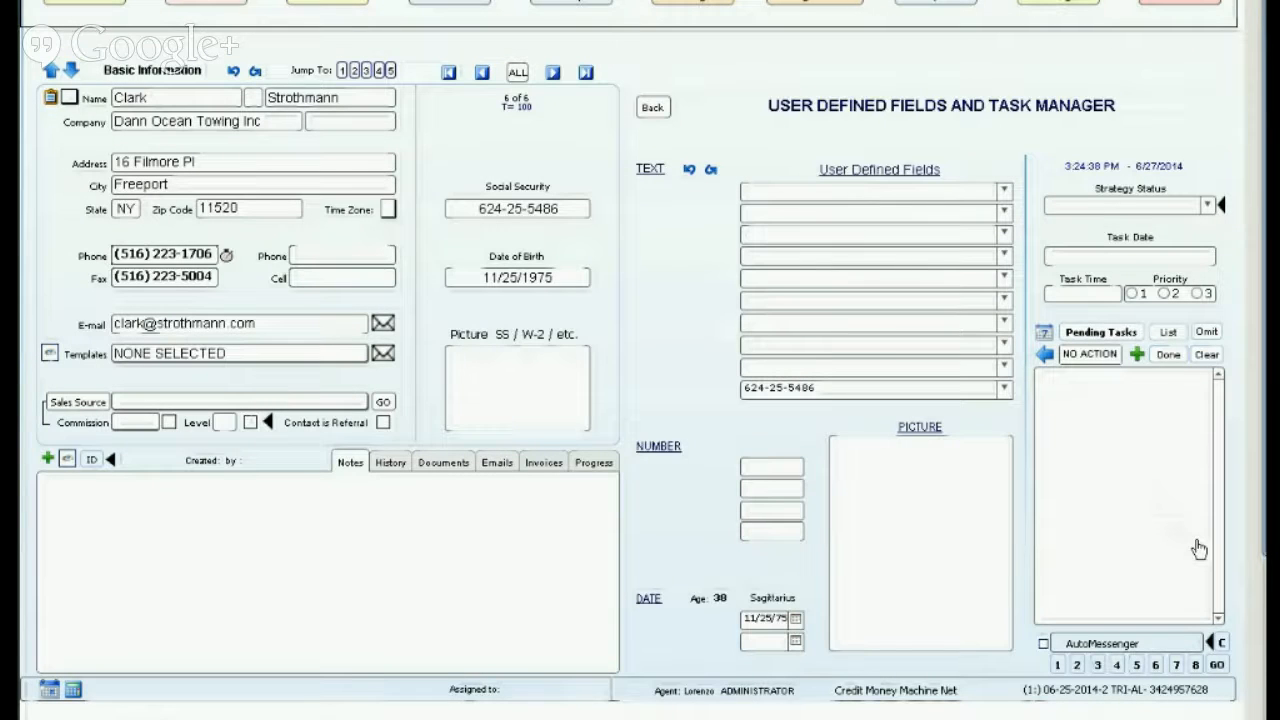
Step: Add the MASTER-CLASS auto-messenger to all selected contacts with the executive agent as the chosen agent
left_click(1216, 664)
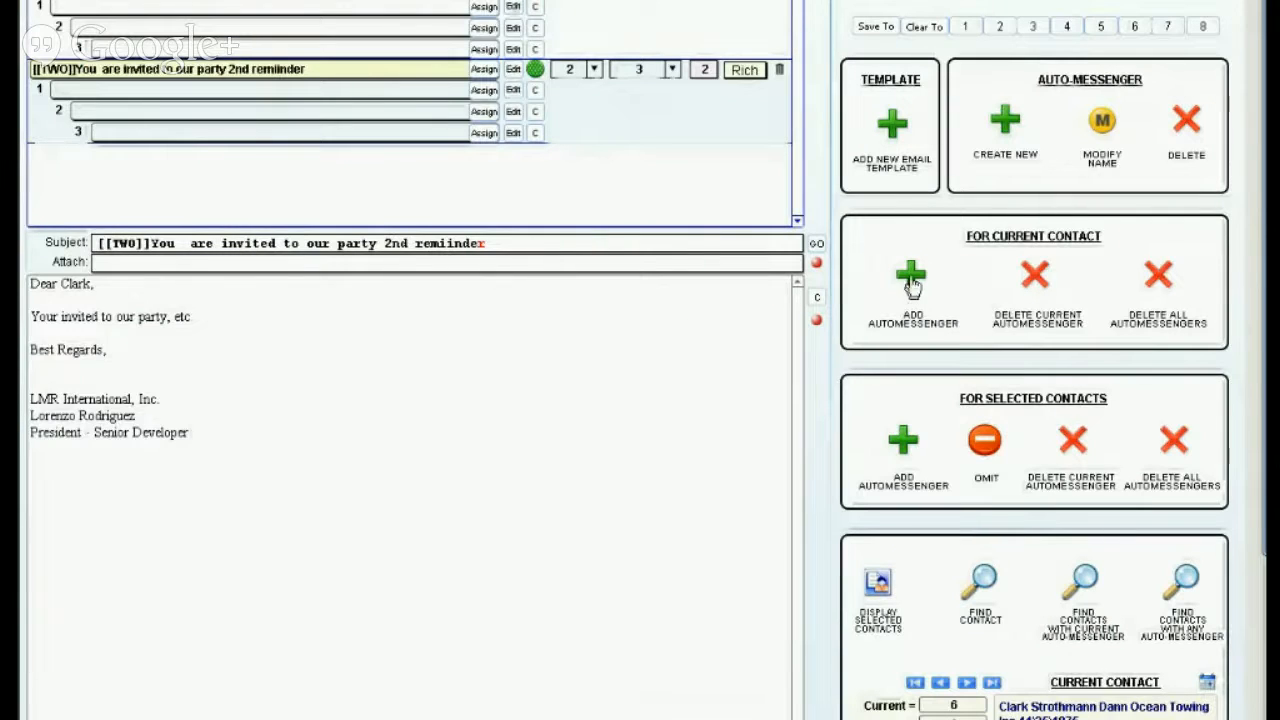
left_click(904, 443)
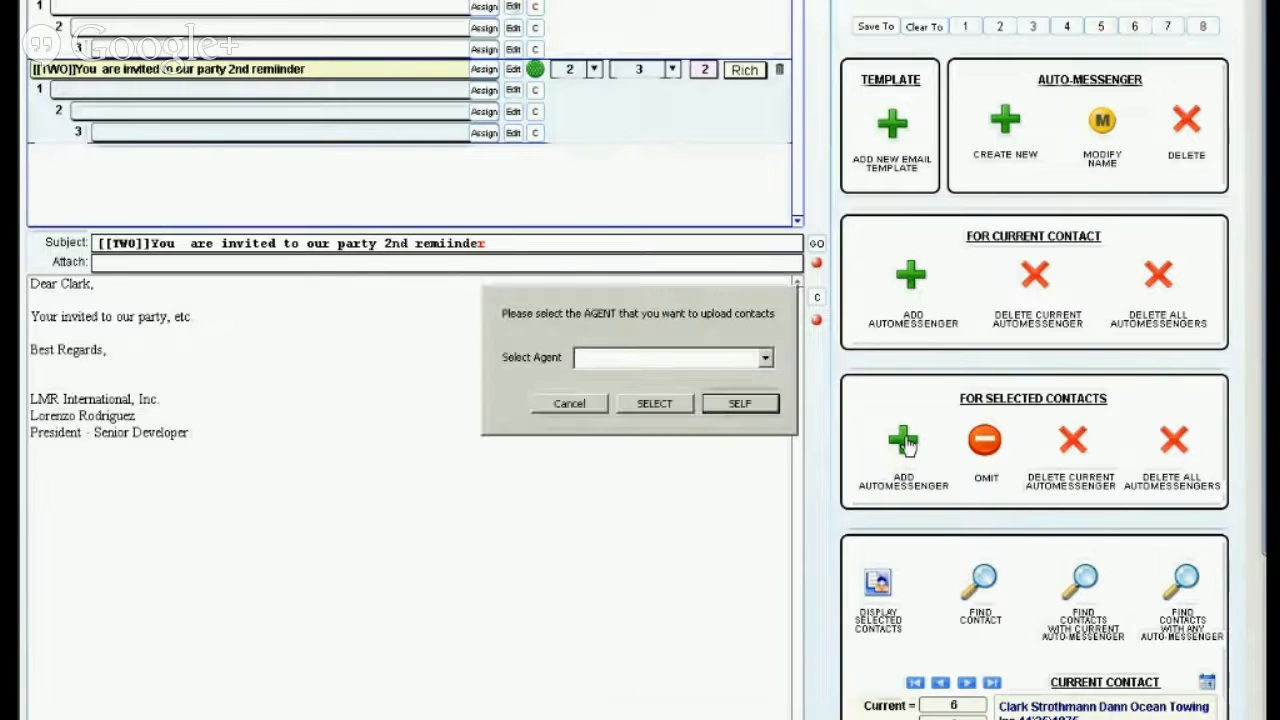
left_click(765, 358)
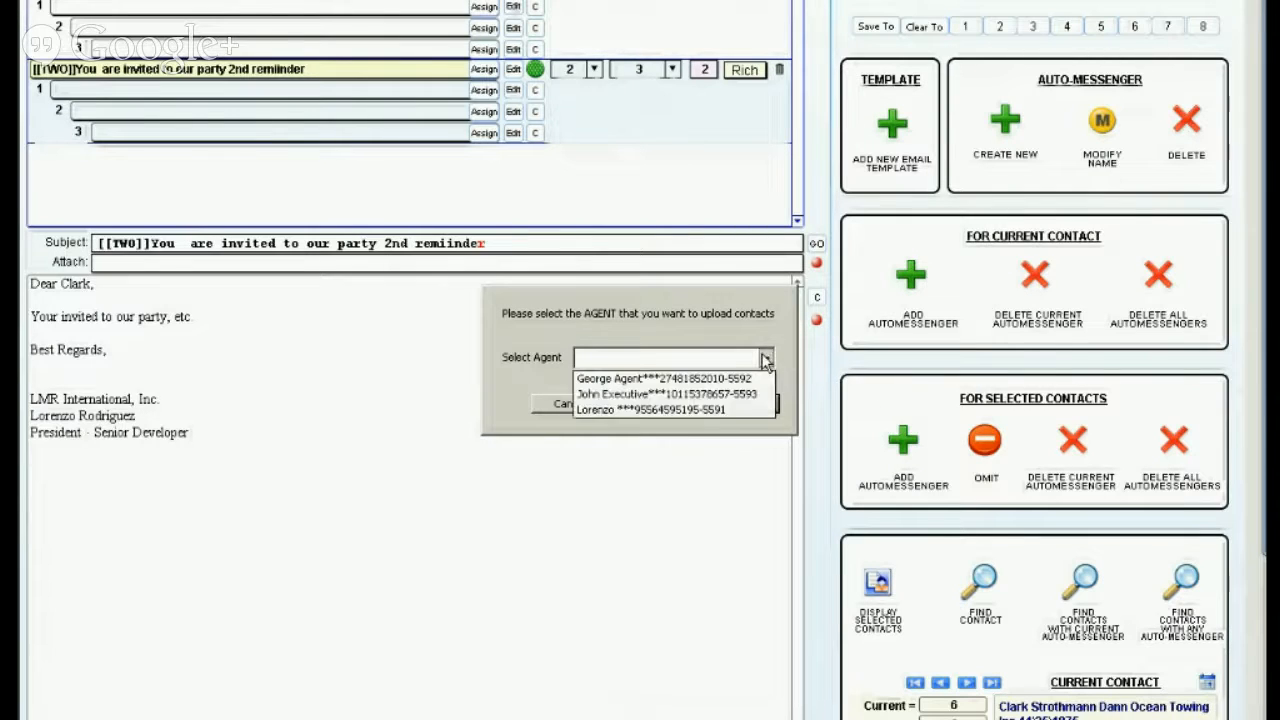
left_click(710, 394)
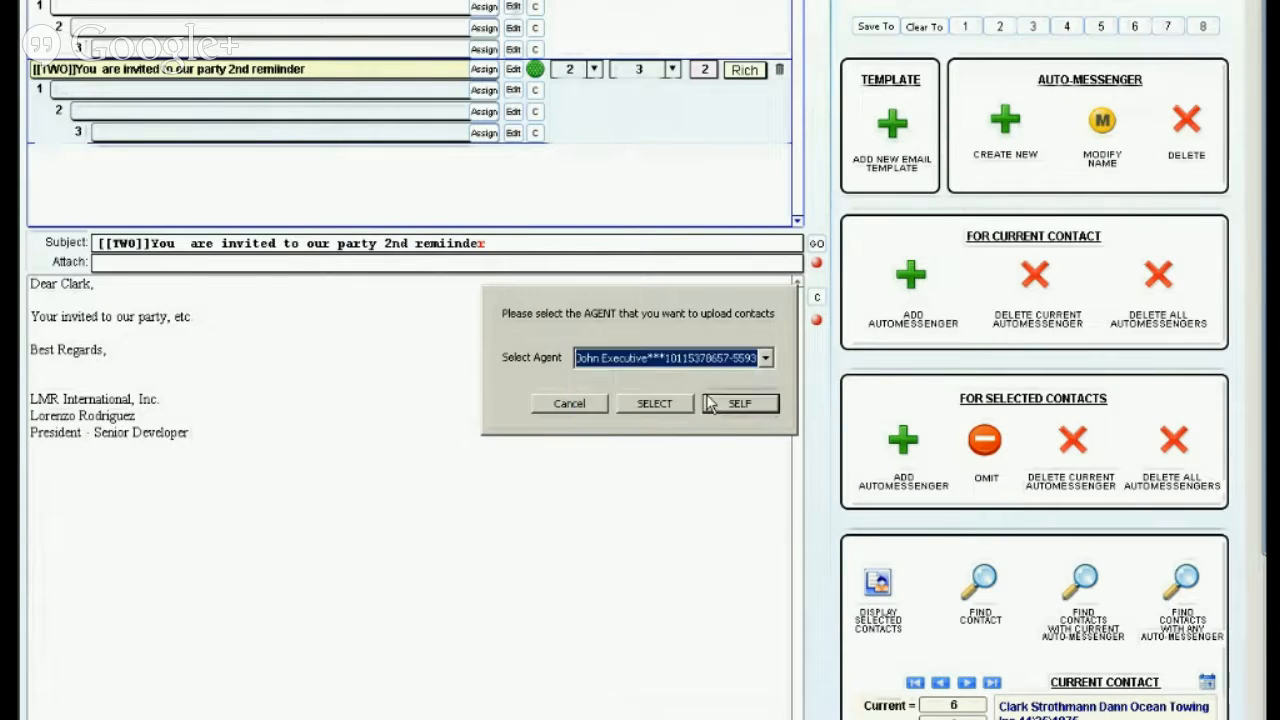
left_click(658, 410)
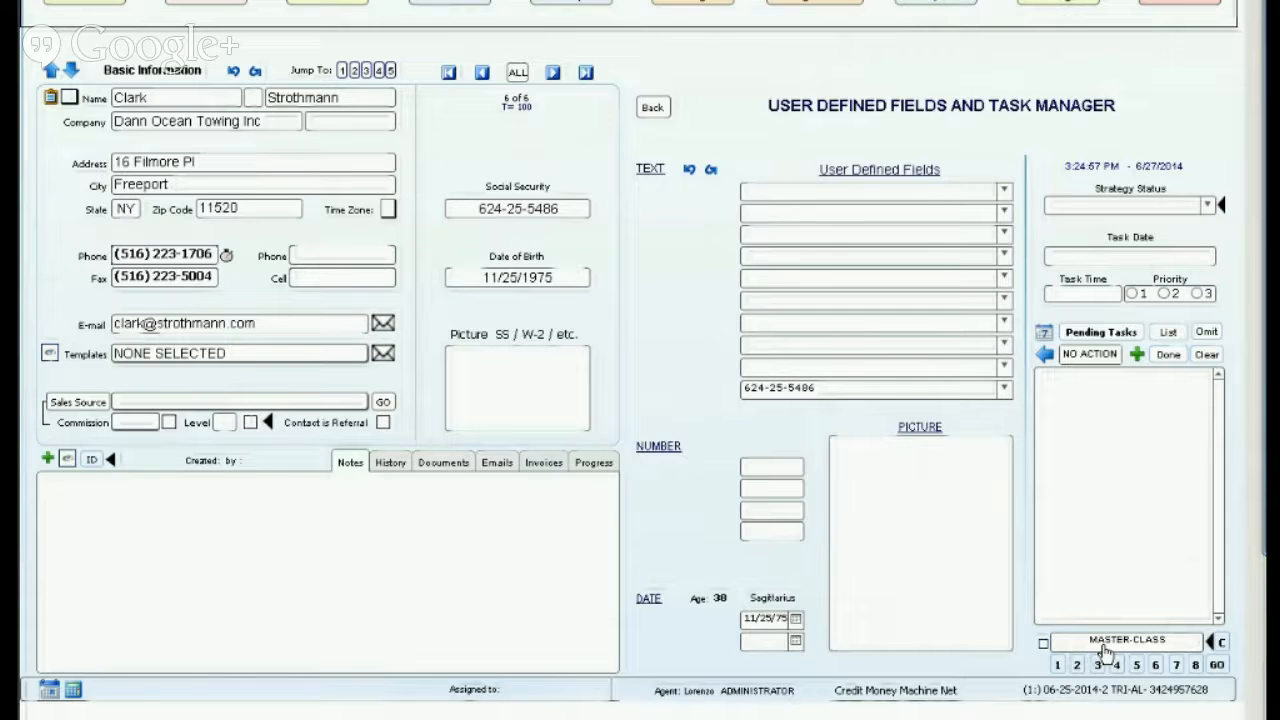
Step: Go back through the previous selected contact records to check the auto-messenger assigned to each
left_click(482, 73)
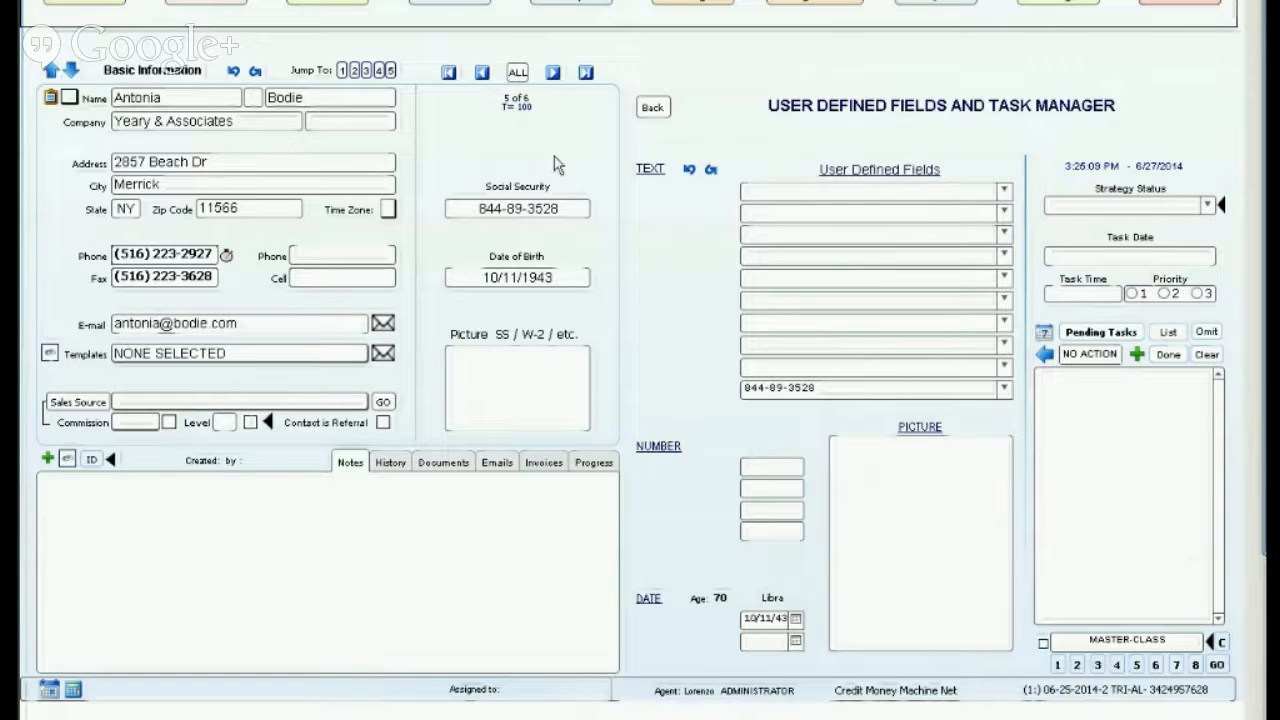
left_click(482, 74)
left_click(482, 74)
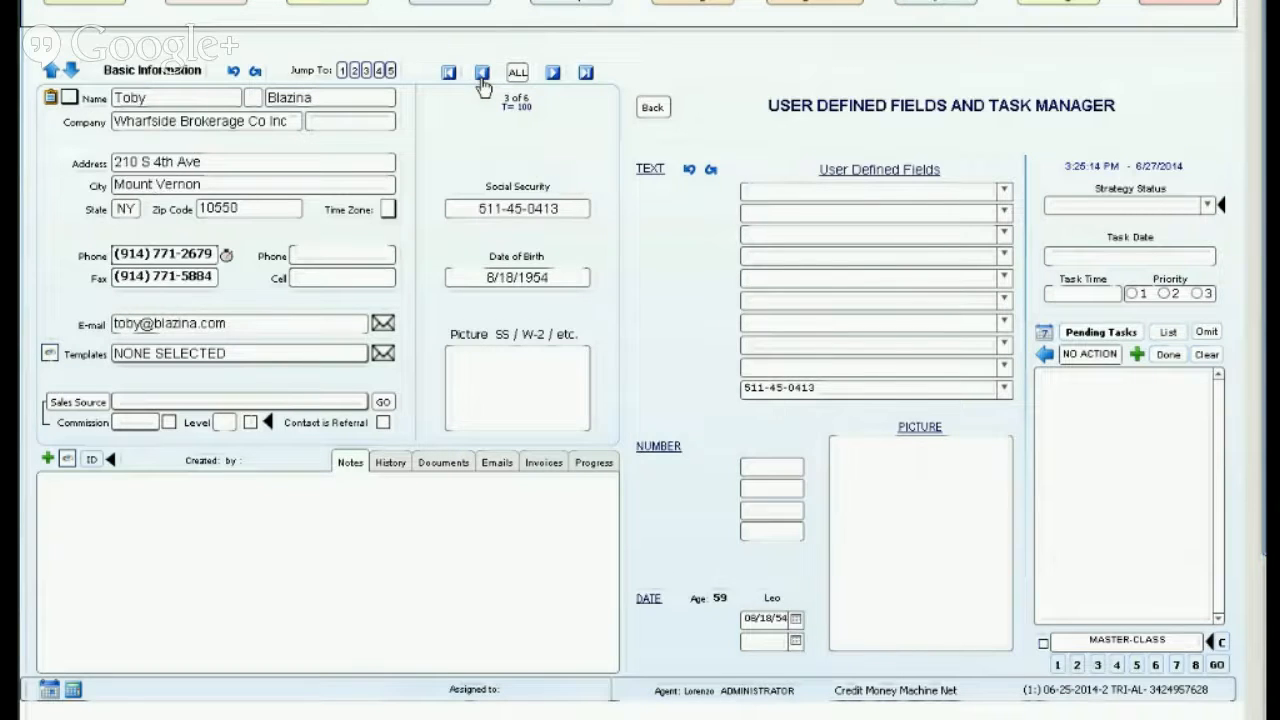
Step: Return to the first selected contact and review its list of assigned auto-messengers with their templates and send dates
left_click(482, 74)
left_click(482, 74)
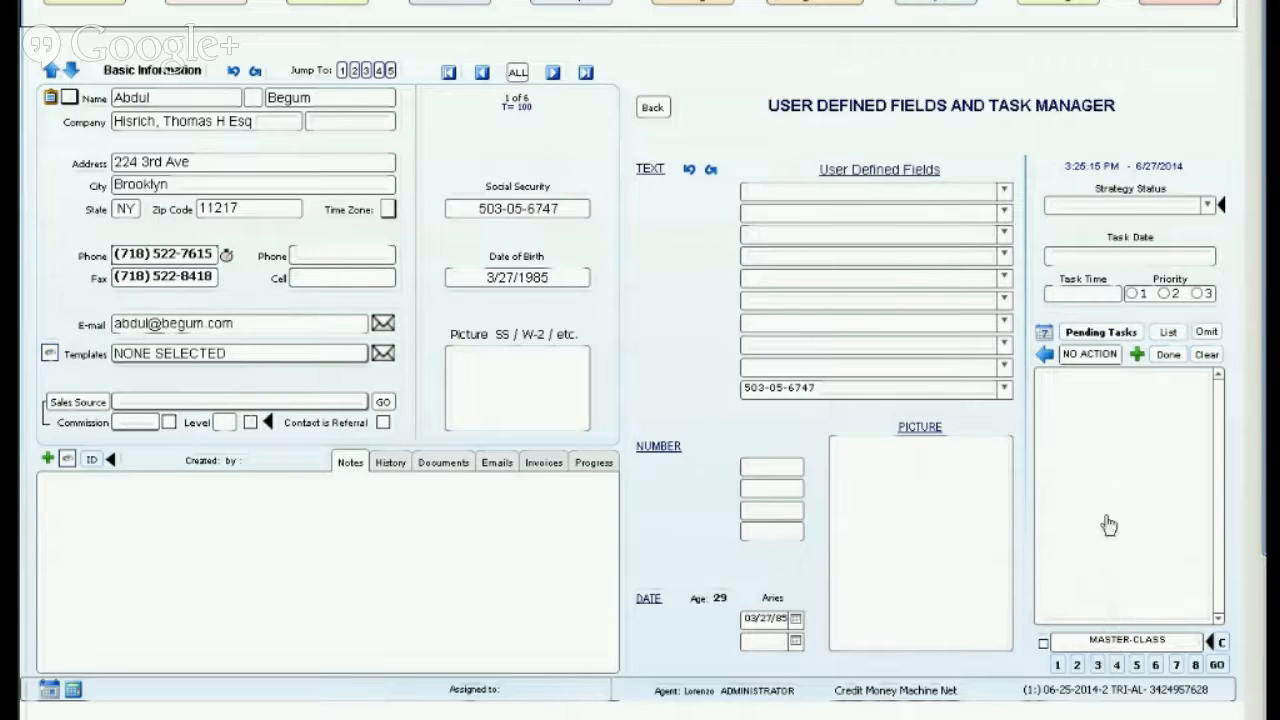
left_click(1094, 648)
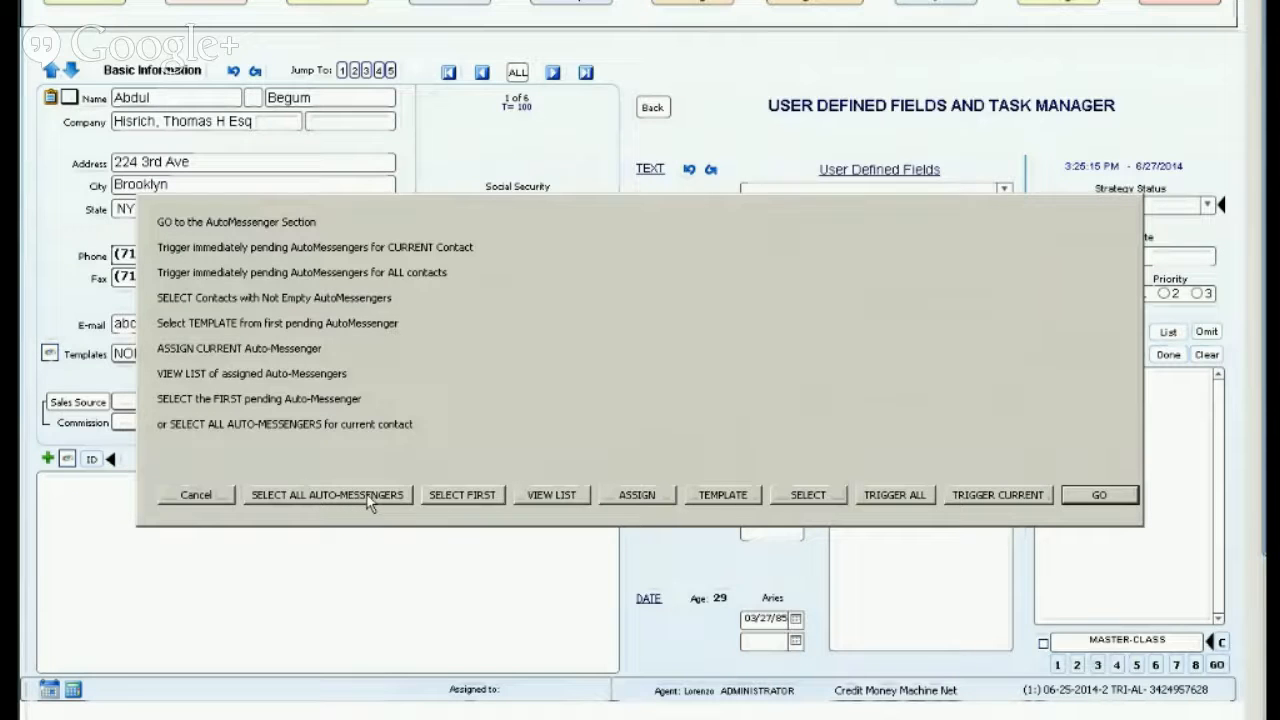
left_click(556, 496)
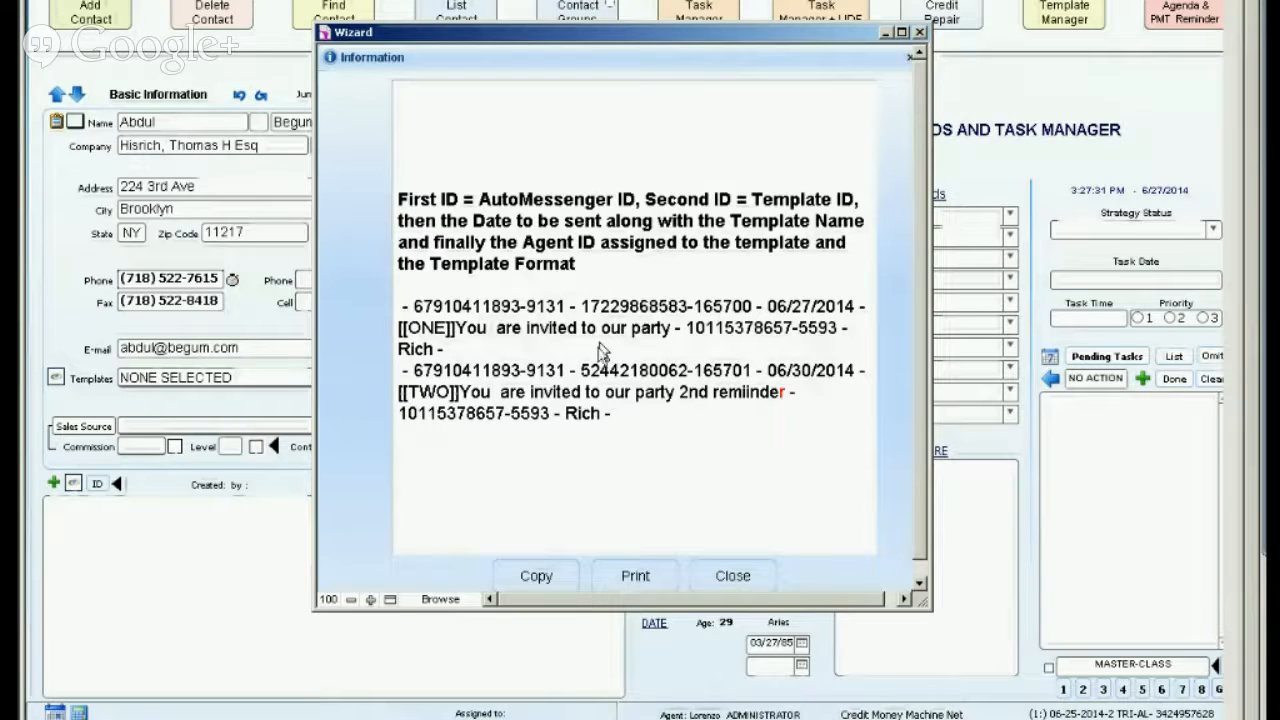
left_click(740, 577)
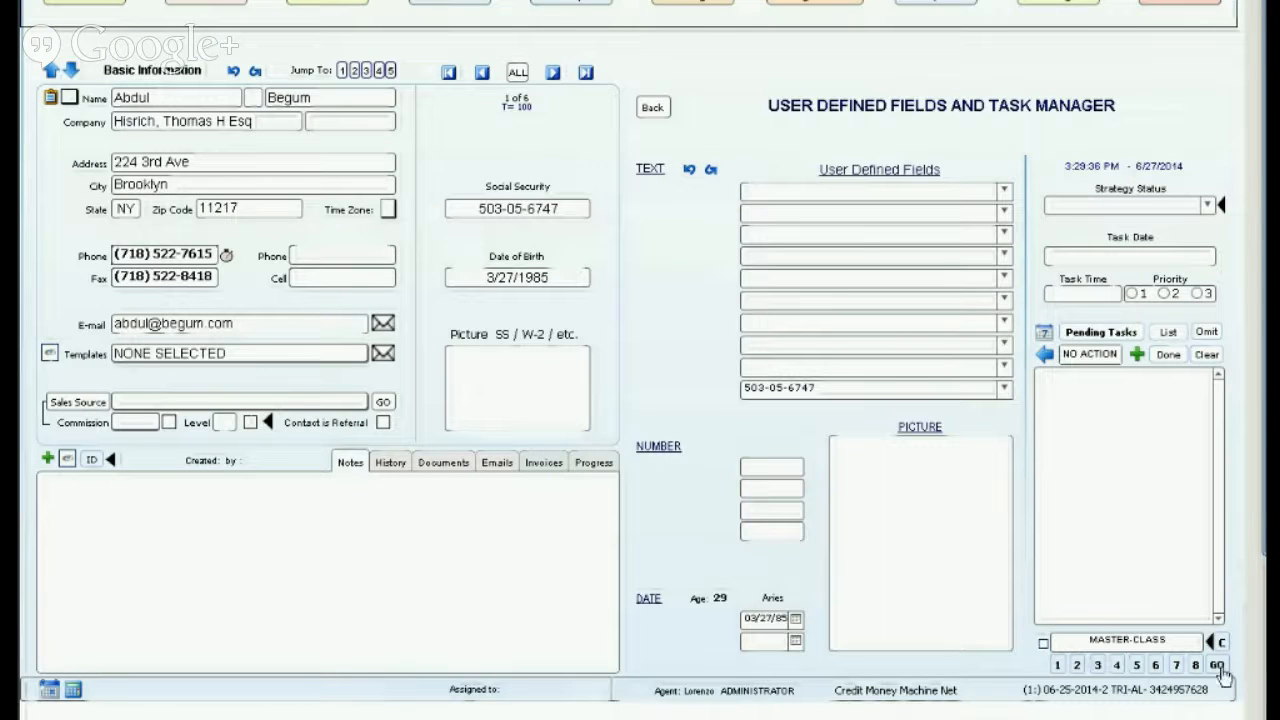
Step: Create a new auto-messenger named MANY REMINDERS in the auto-messenger section, dismissing the incoming call that interrupts it
left_click(1217, 666)
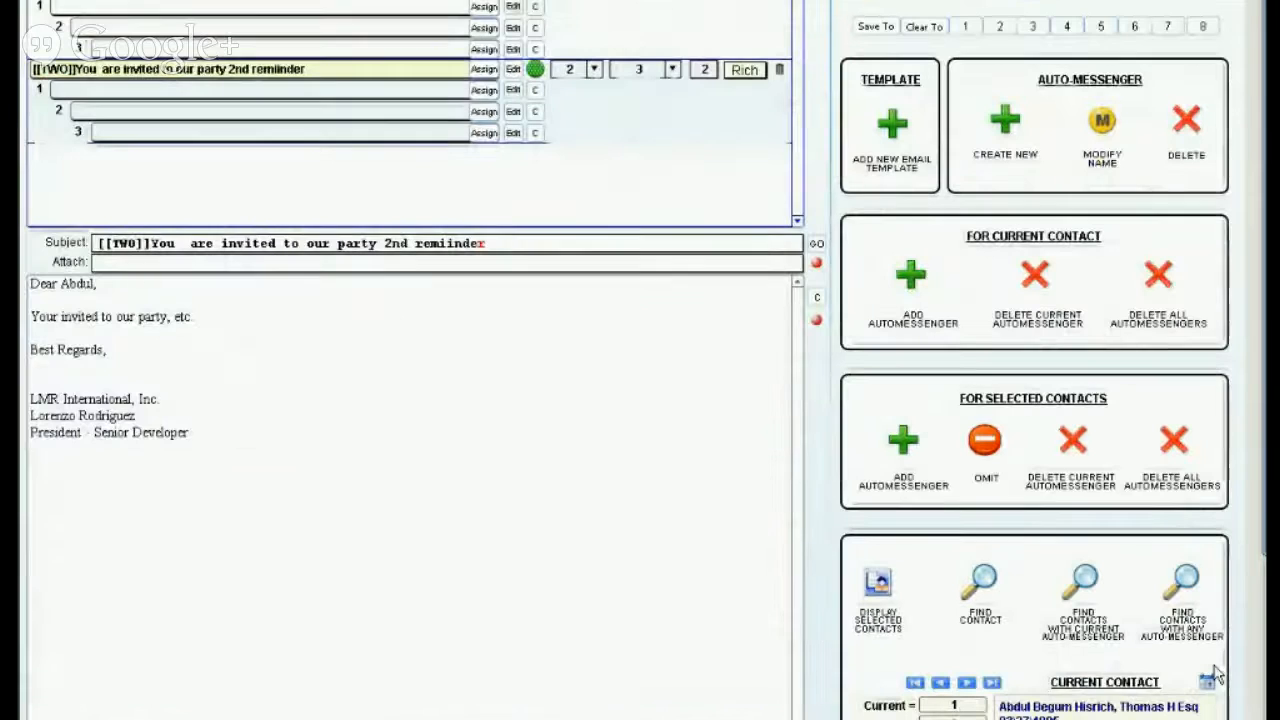
left_click(1006, 124)
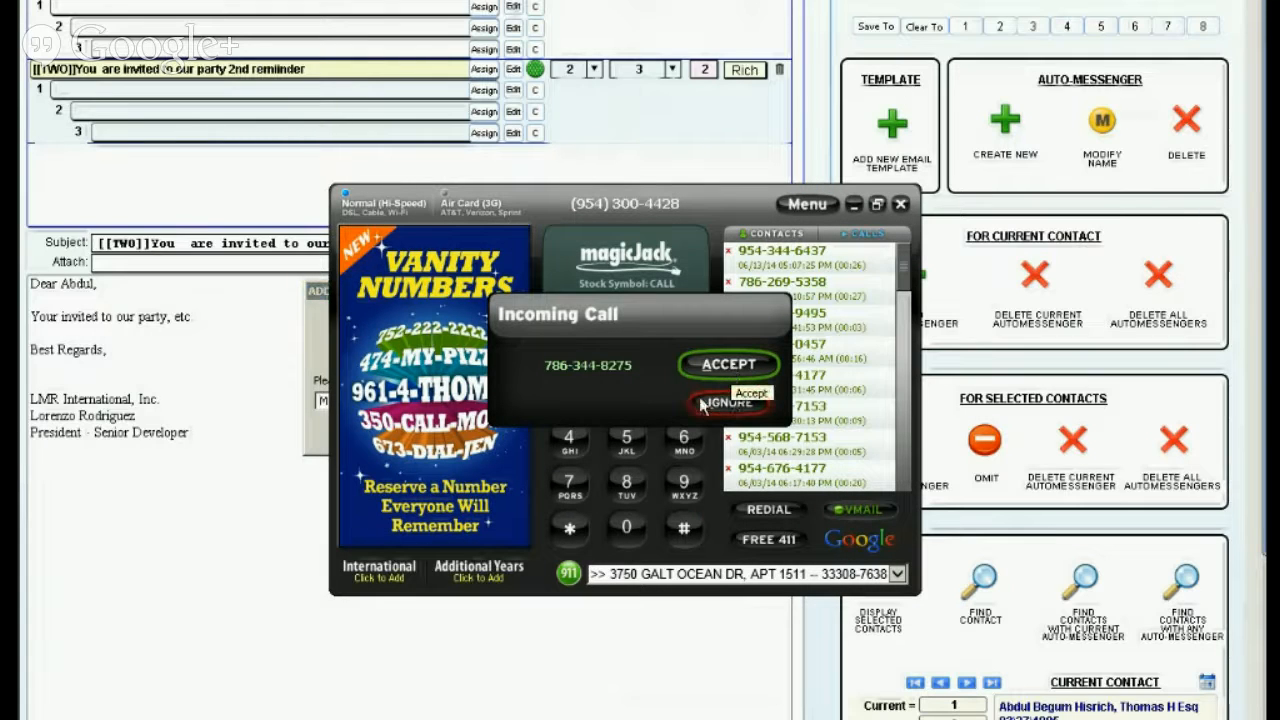
left_click(726, 405)
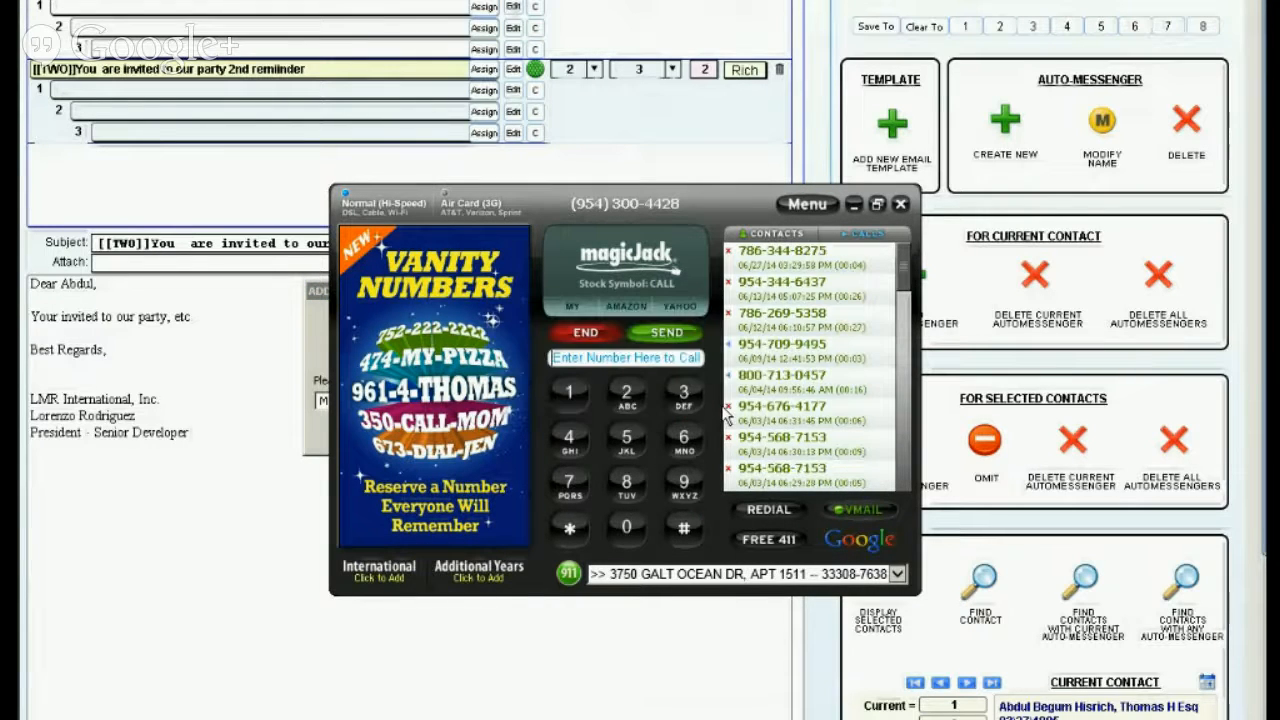
left_click(853, 205)
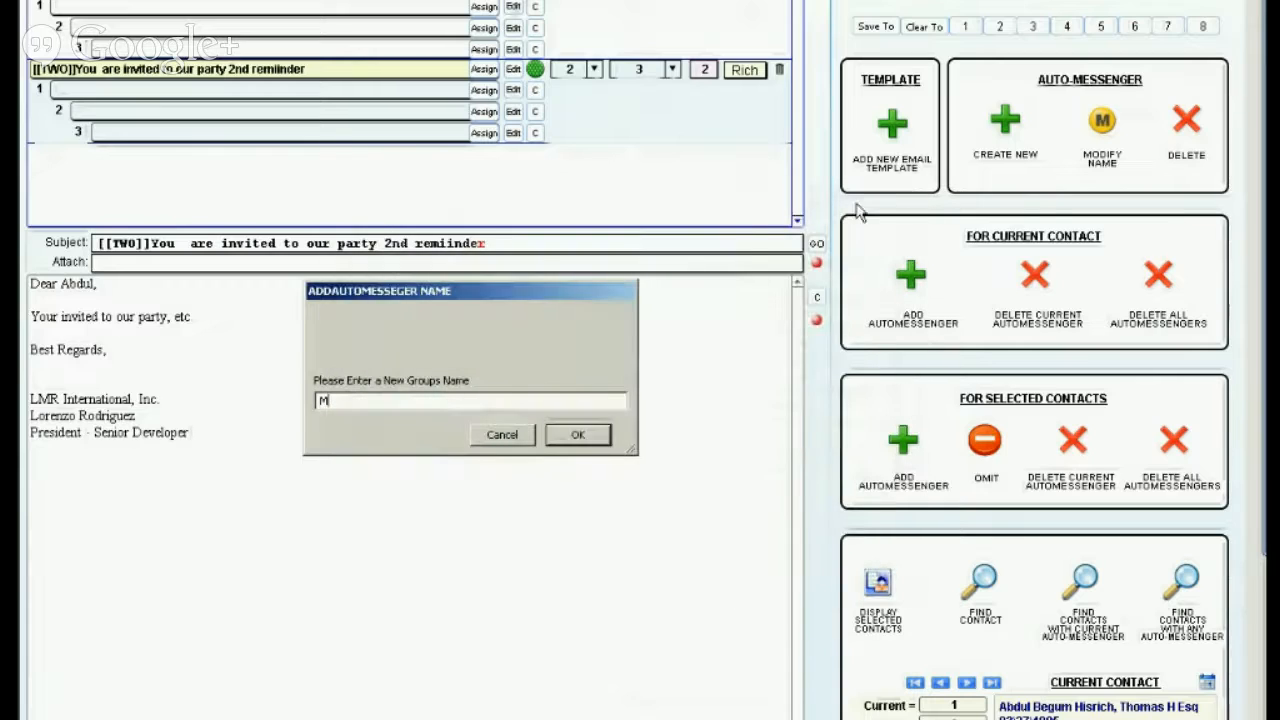
type("MAMY REMINDERS")
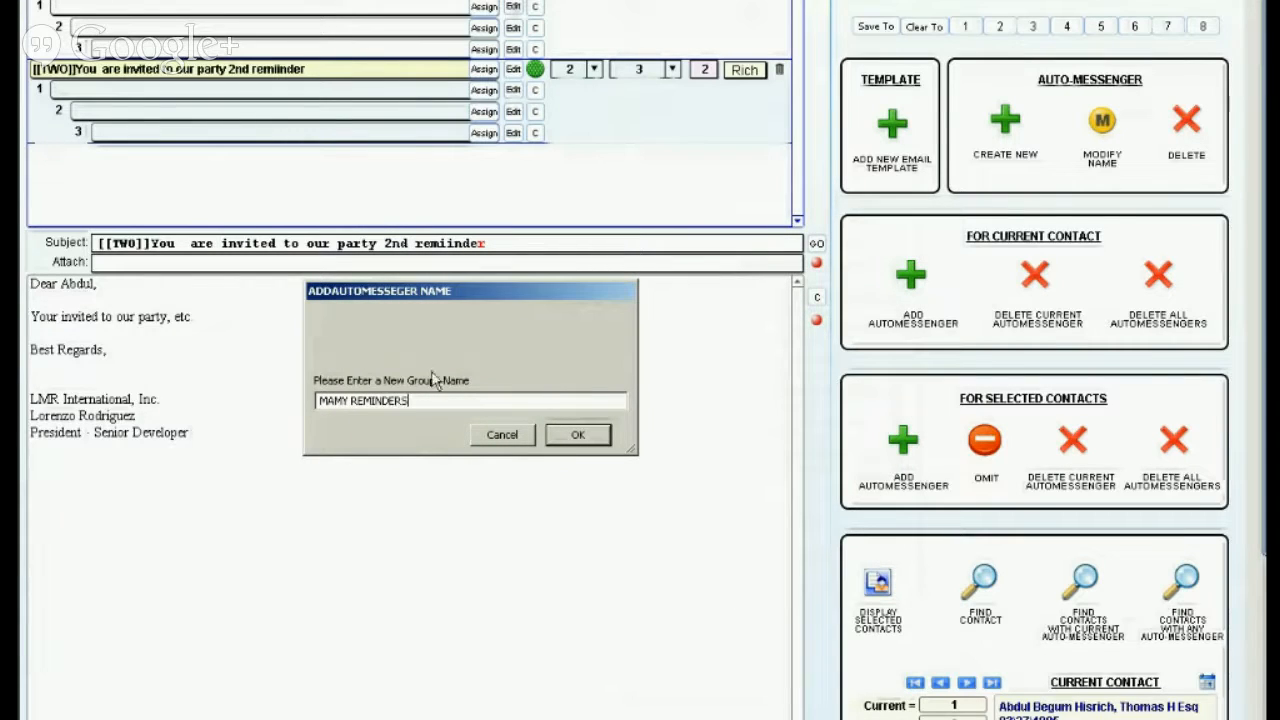
key("BackSpace")
key("BackSpace")
type("NY")
left_click(580, 436)
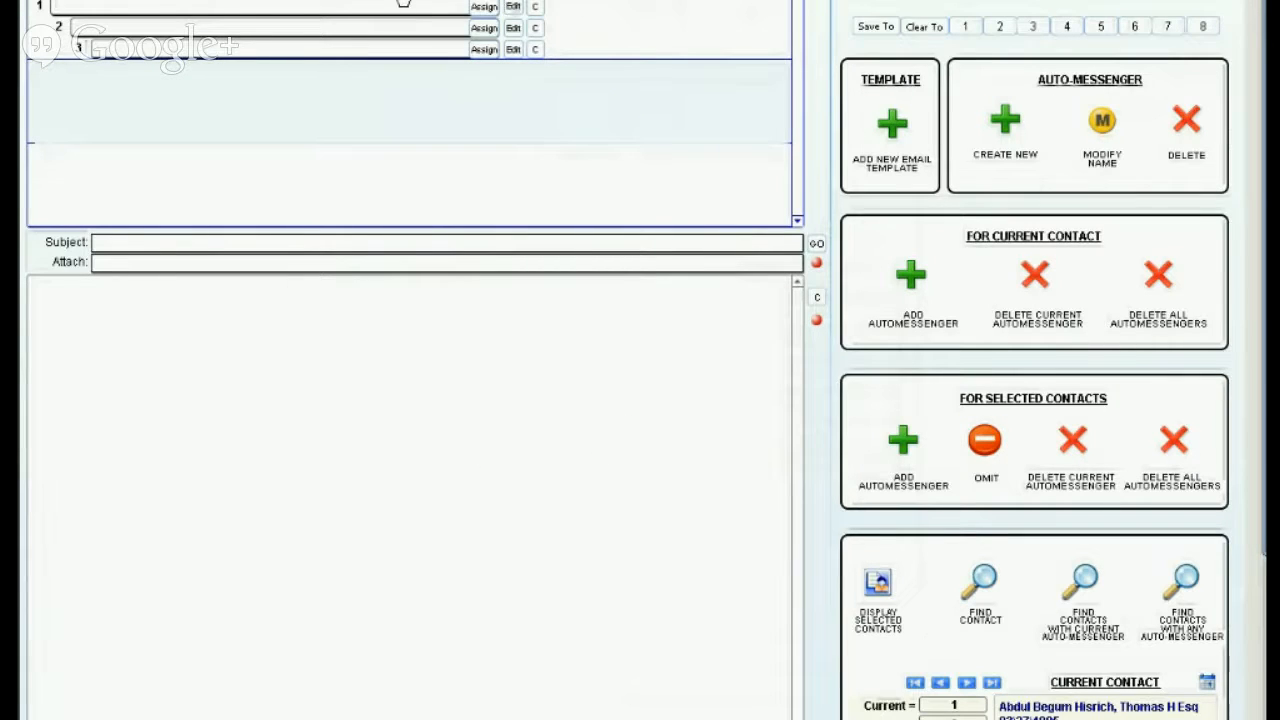
Step: Assign the "[[ONE]]You are invited to our party" template to the first entry of MANY REMINDERS, keeping the Rich Text format
left_click(483, 6)
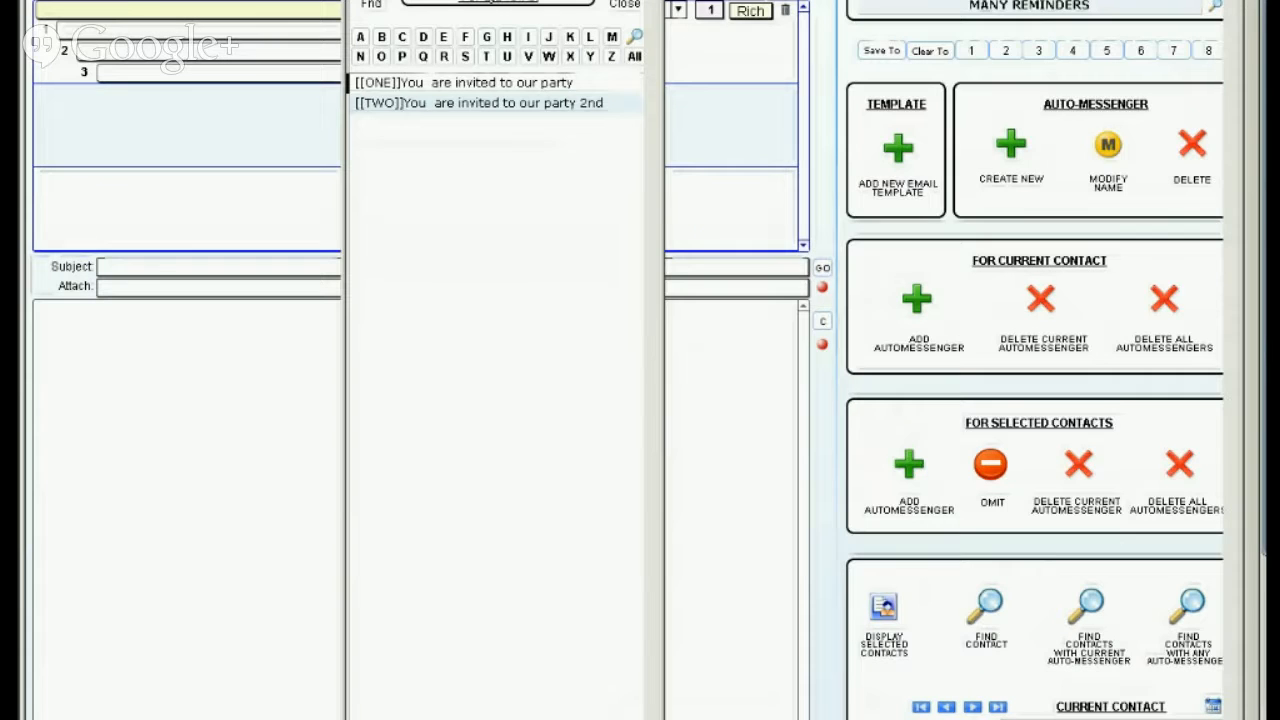
left_click(445, 83)
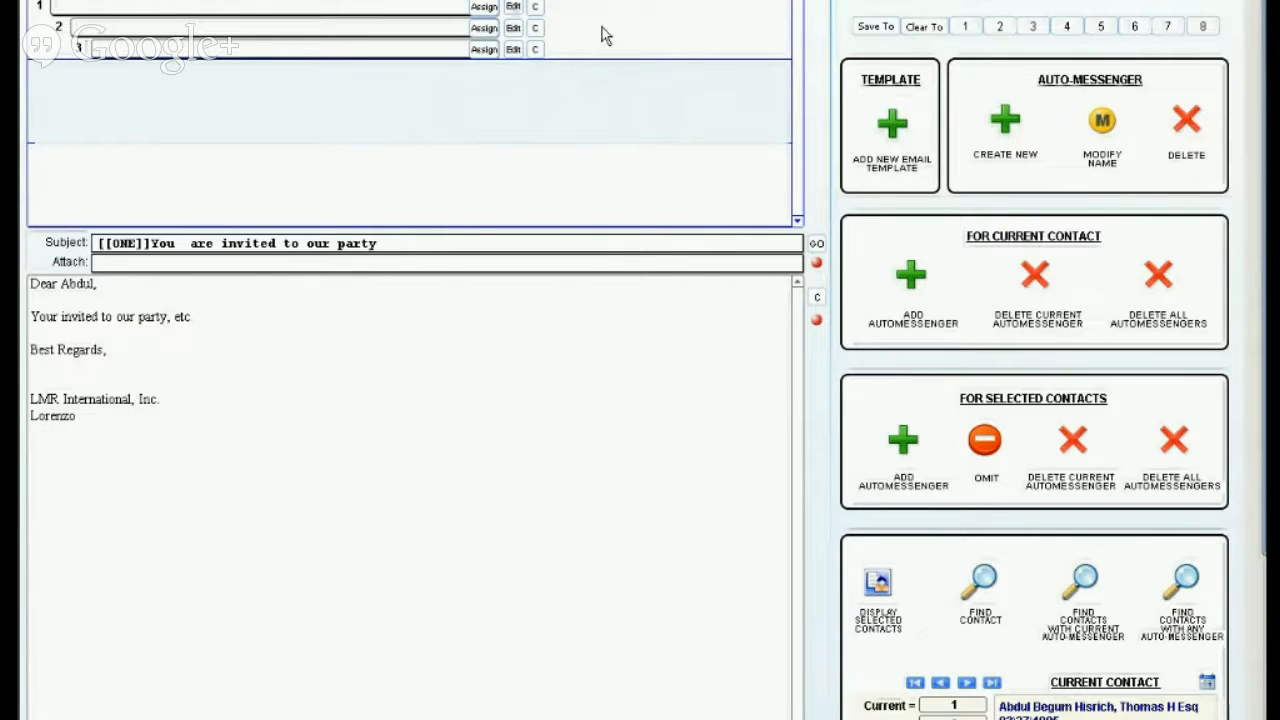
type(".")
key("BackSpace")
left_click(621, 28)
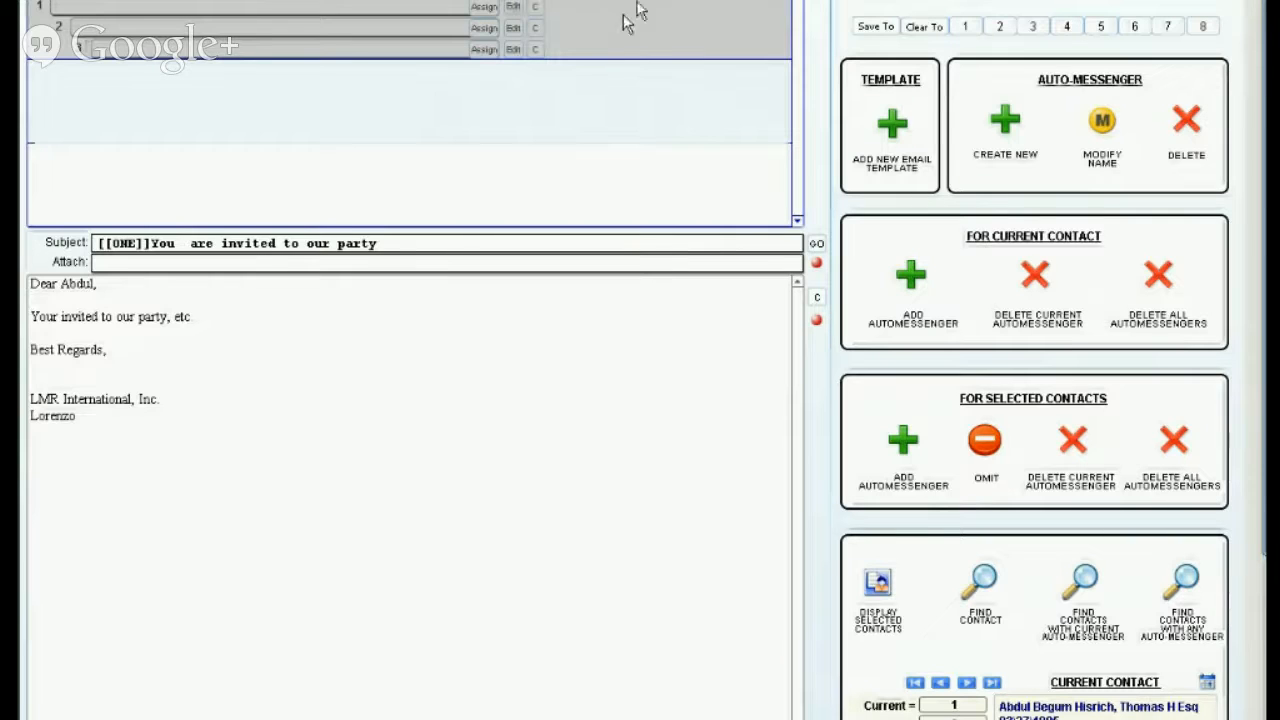
left_click(757, 3)
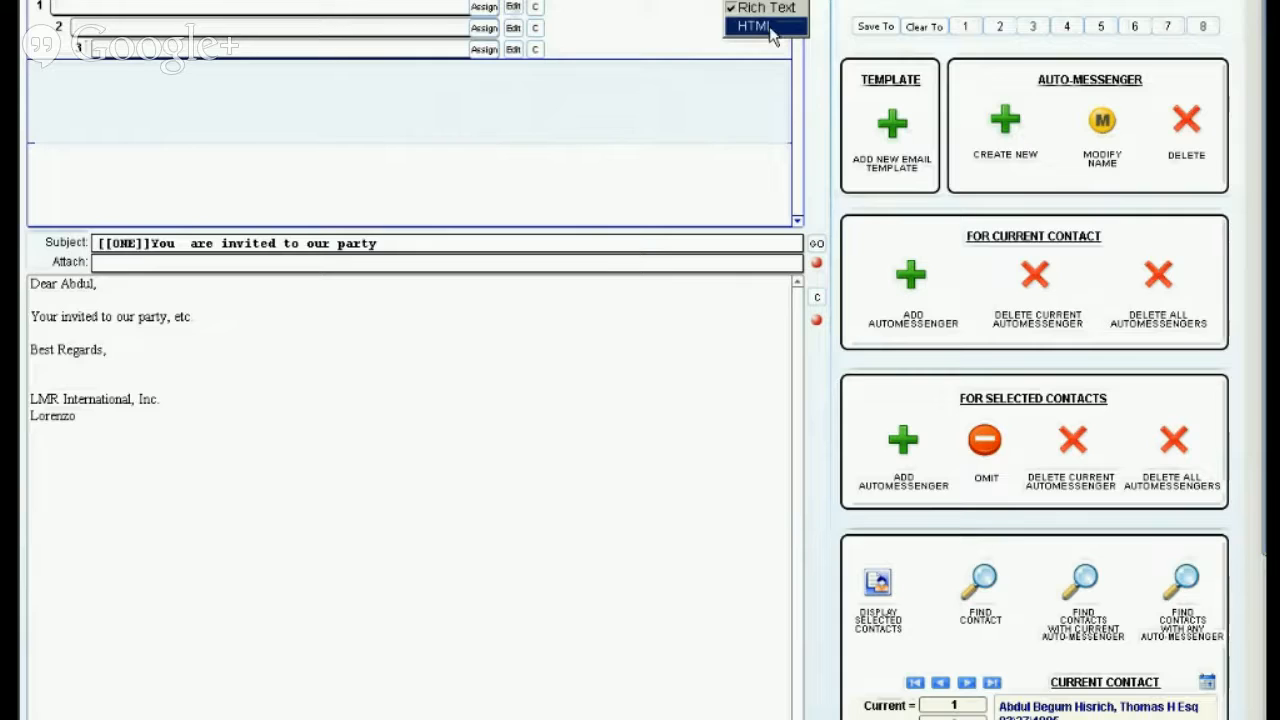
left_click(757, 2)
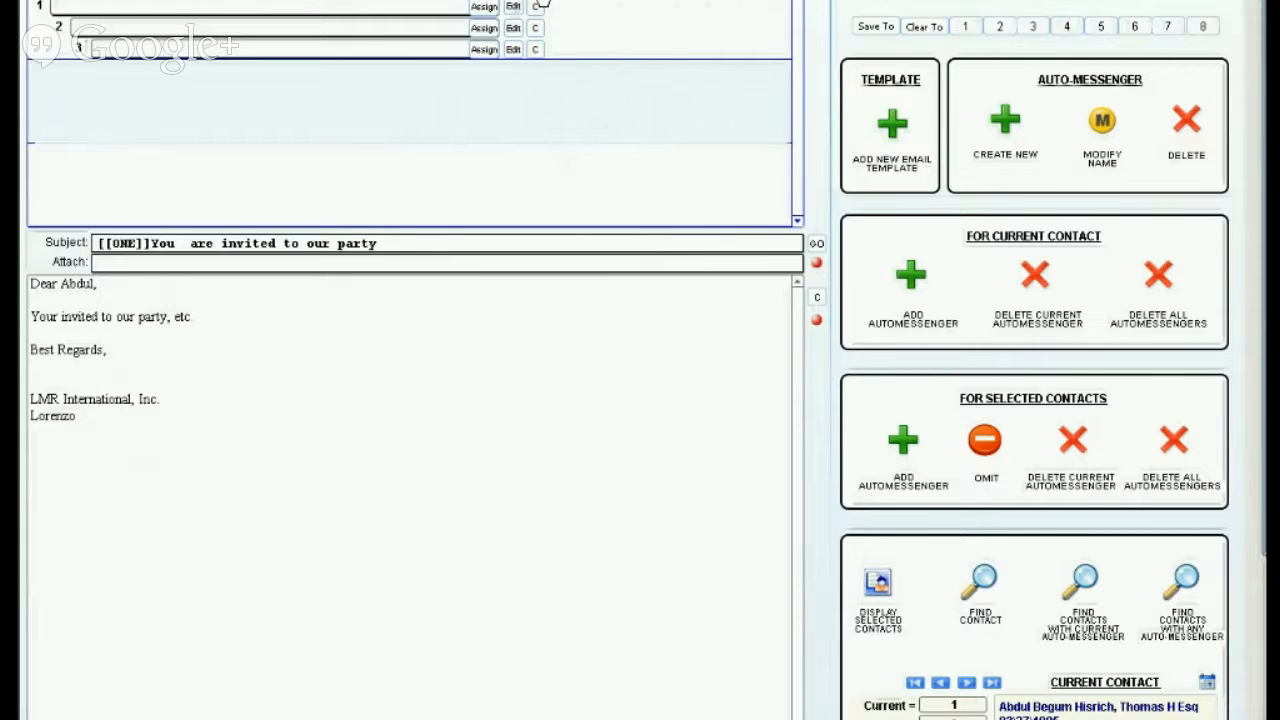
Step: Duplicate the current "[[ONE]]You are invited to our party" template 52 times within the auto-messenger
left_click(536, 6)
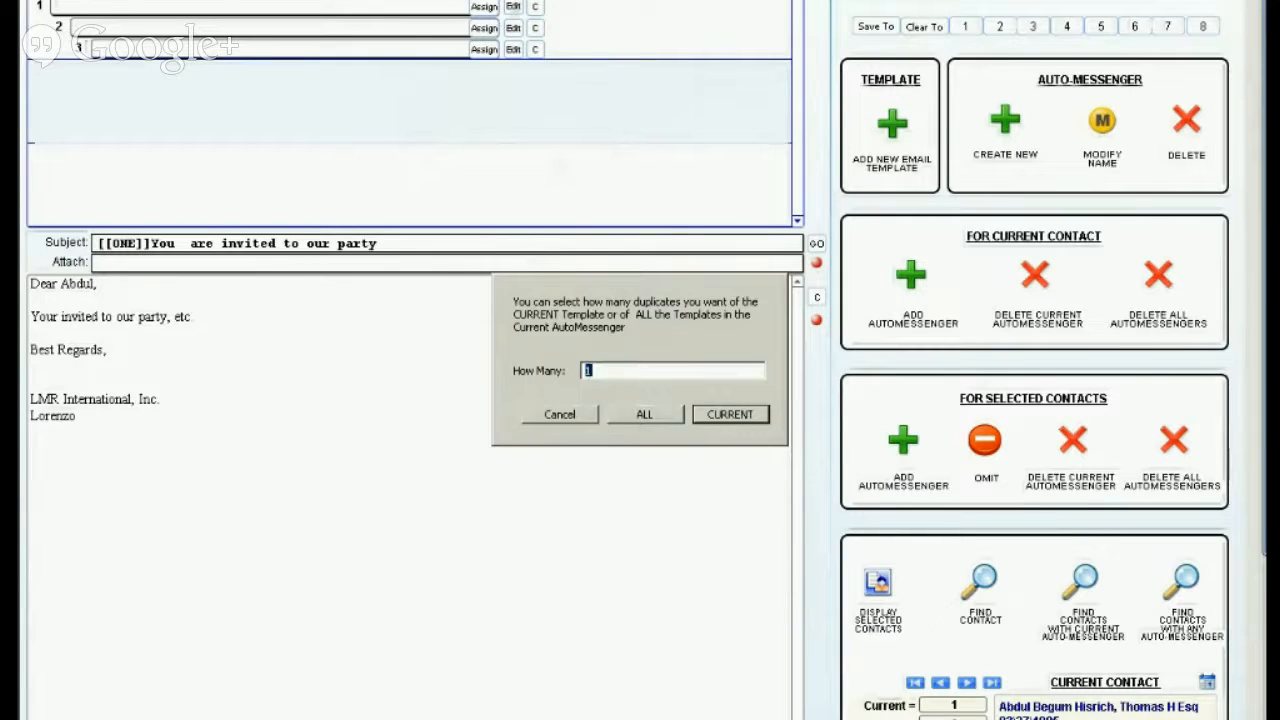
type("52")
left_click(730, 414)
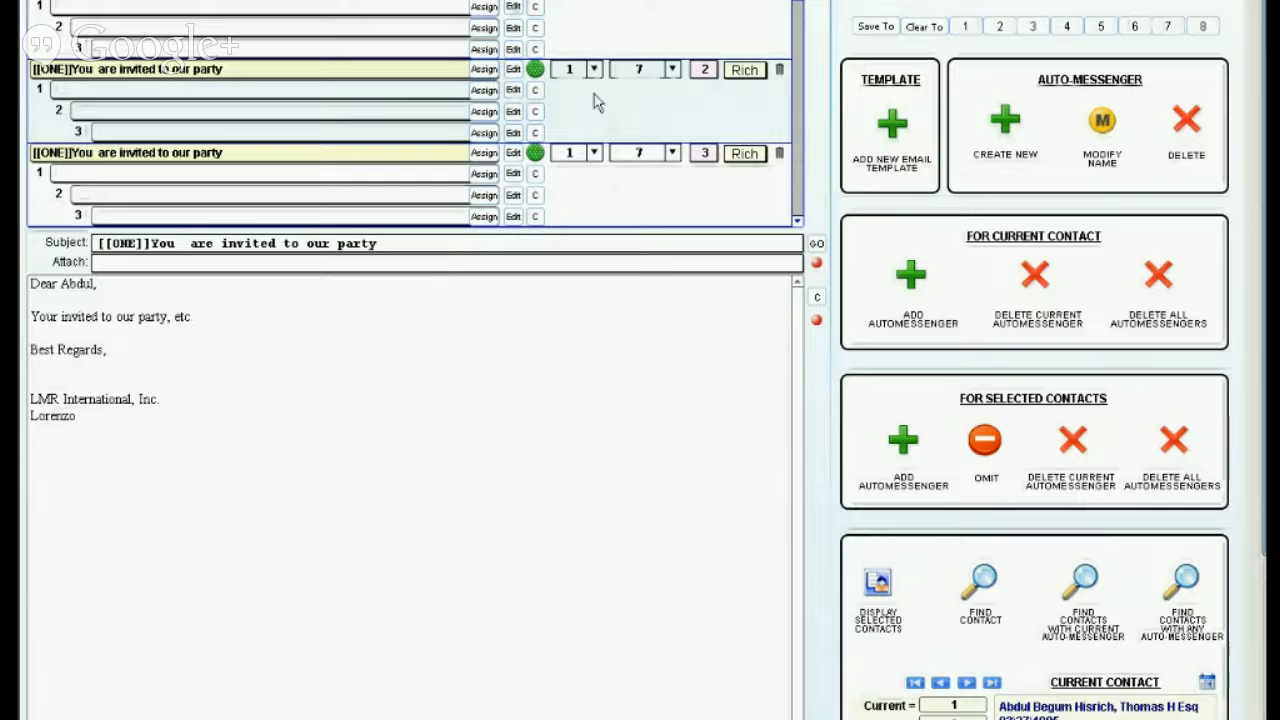
Step: Review the duplicated template entries down to the end of the list and return to its beginning
left_click(797, 220)
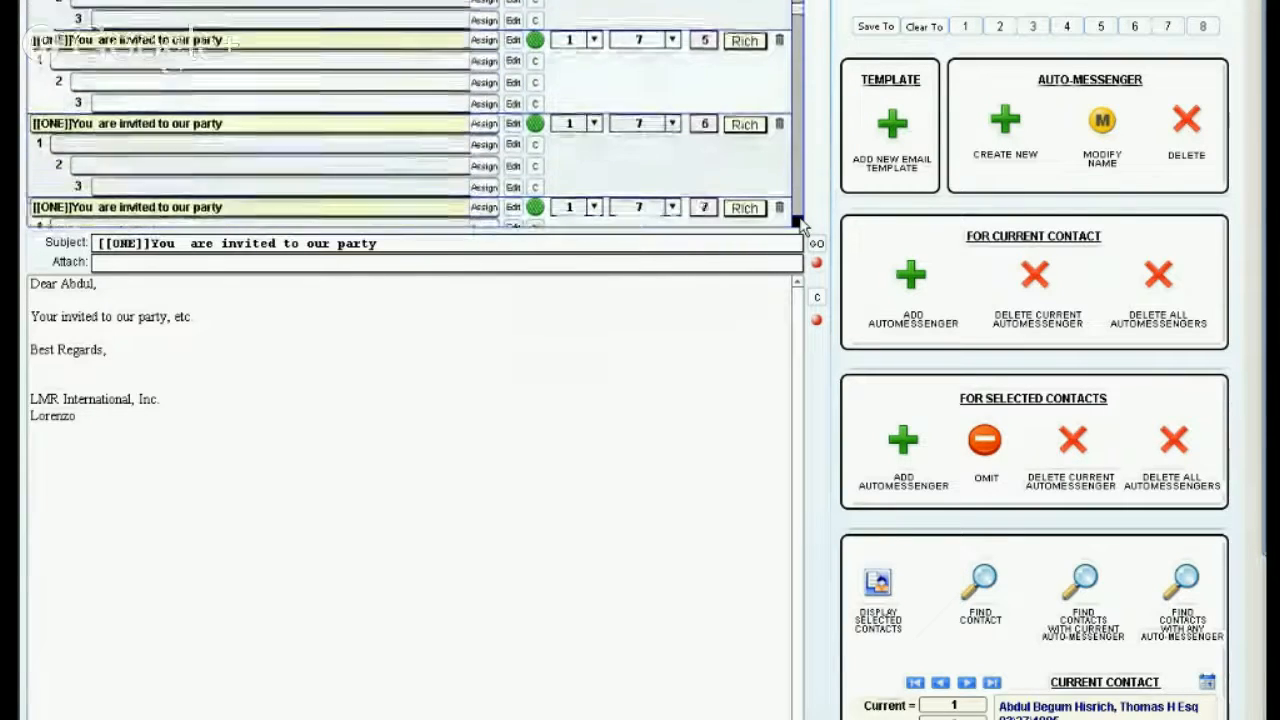
left_click(797, 208)
left_click(797, 208)
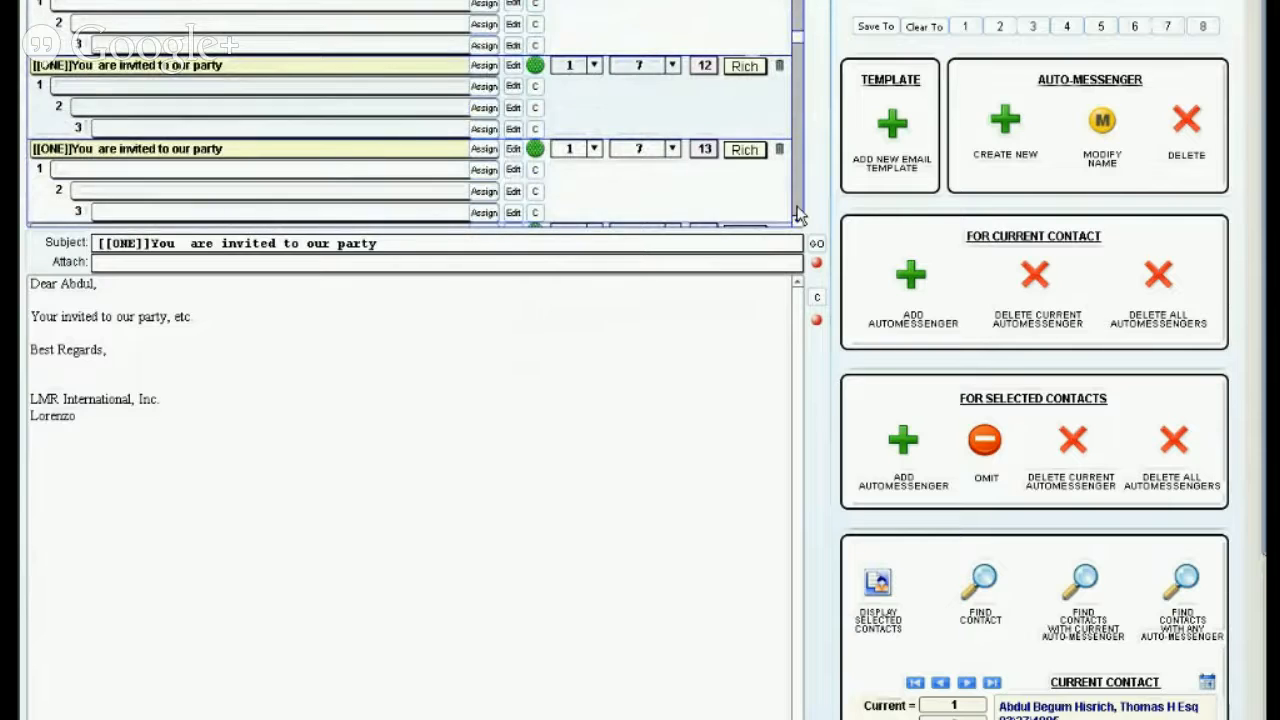
left_click(797, 212)
left_click(797, 212)
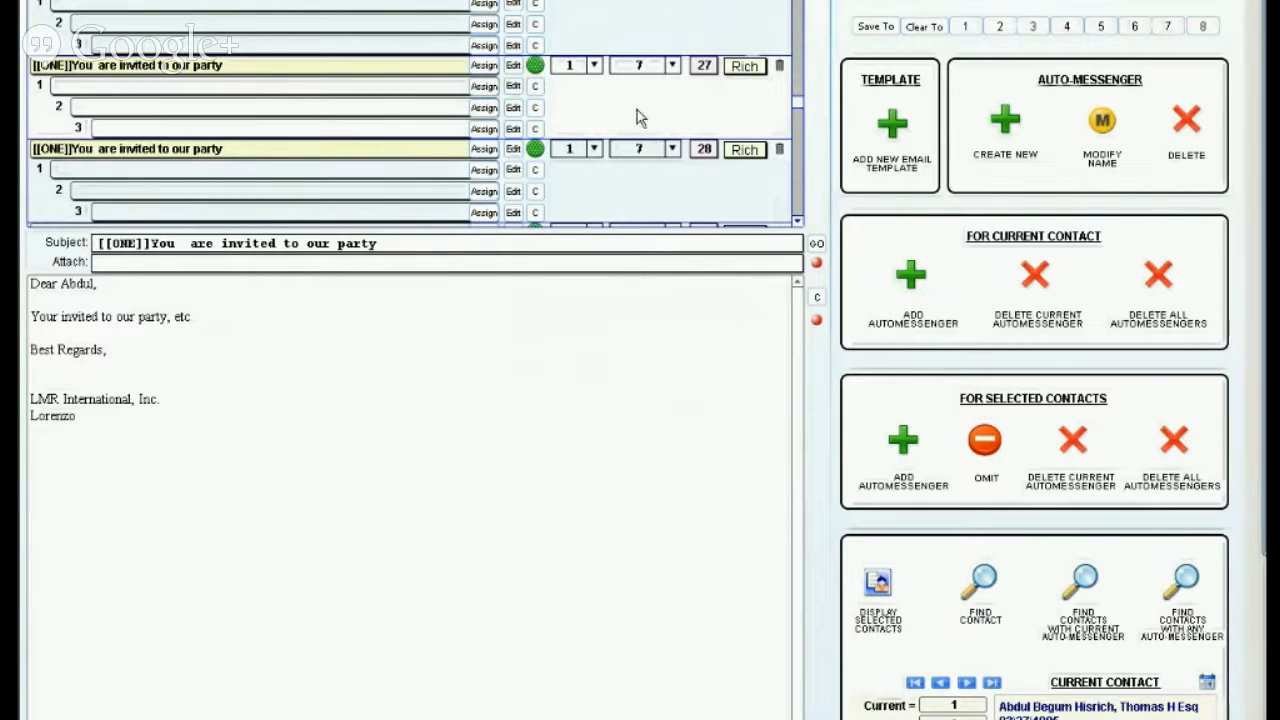
left_click(797, 220)
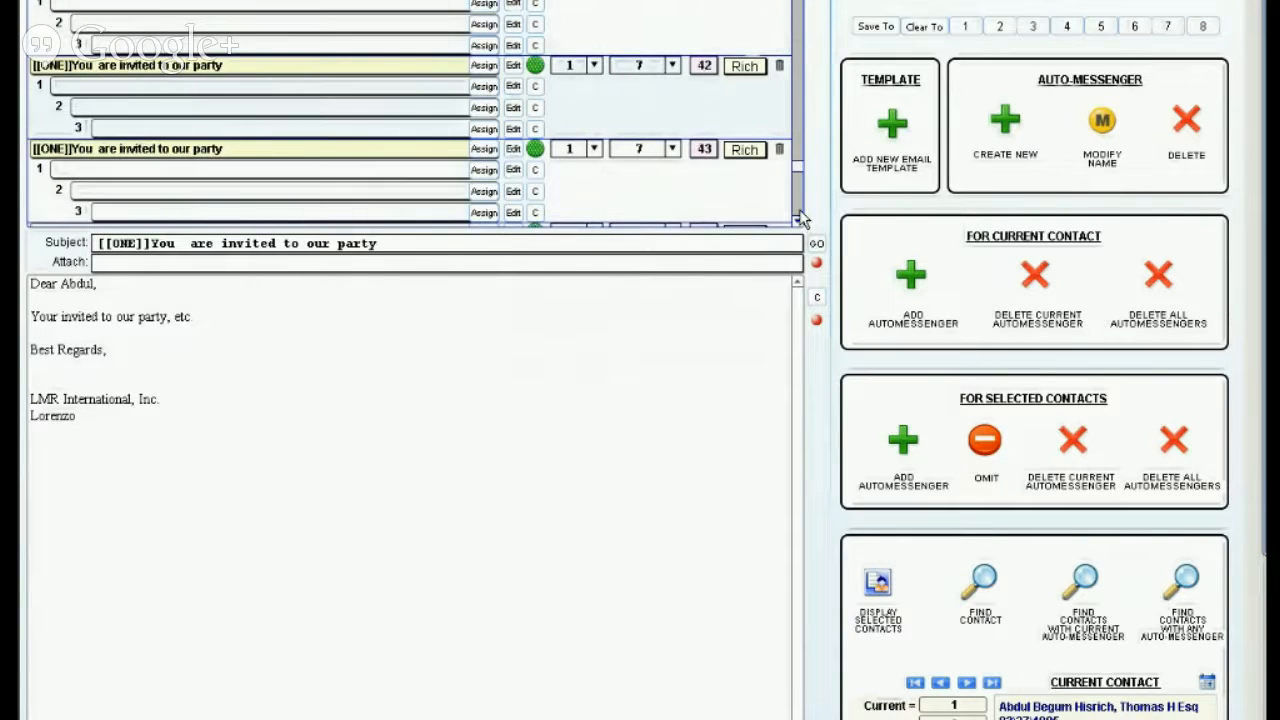
left_click(798, 220)
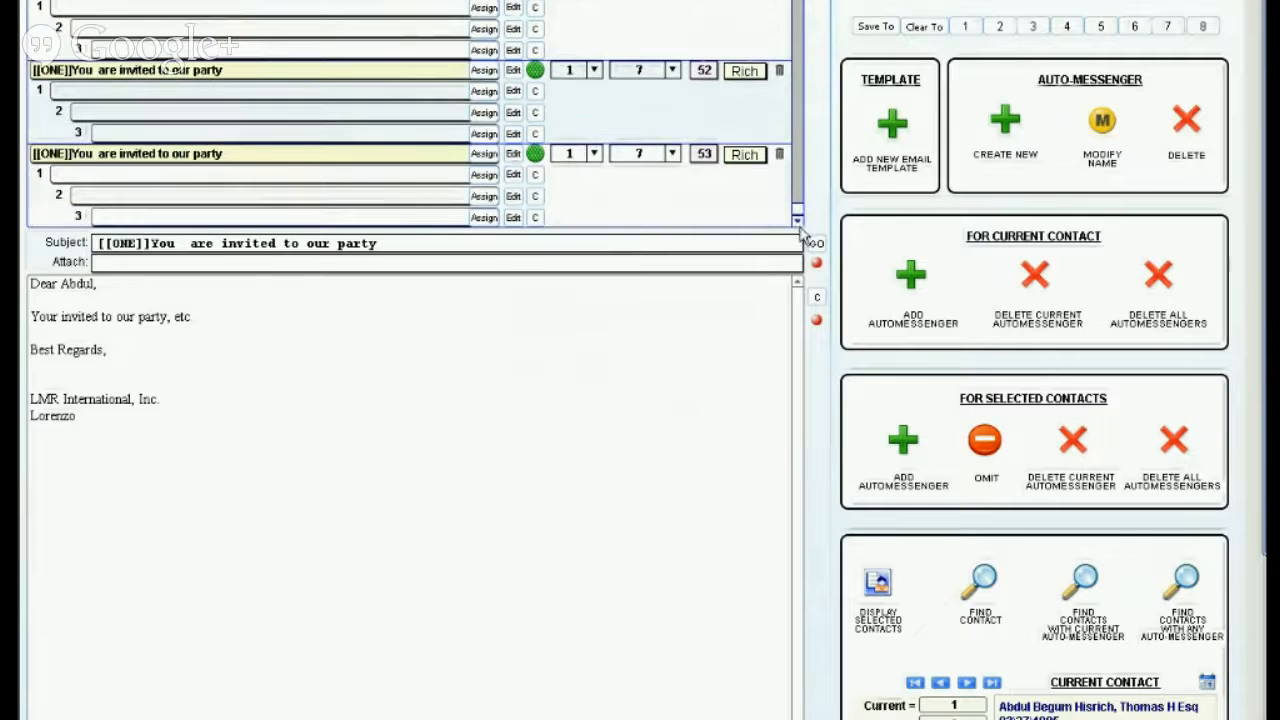
left_click(799, 8)
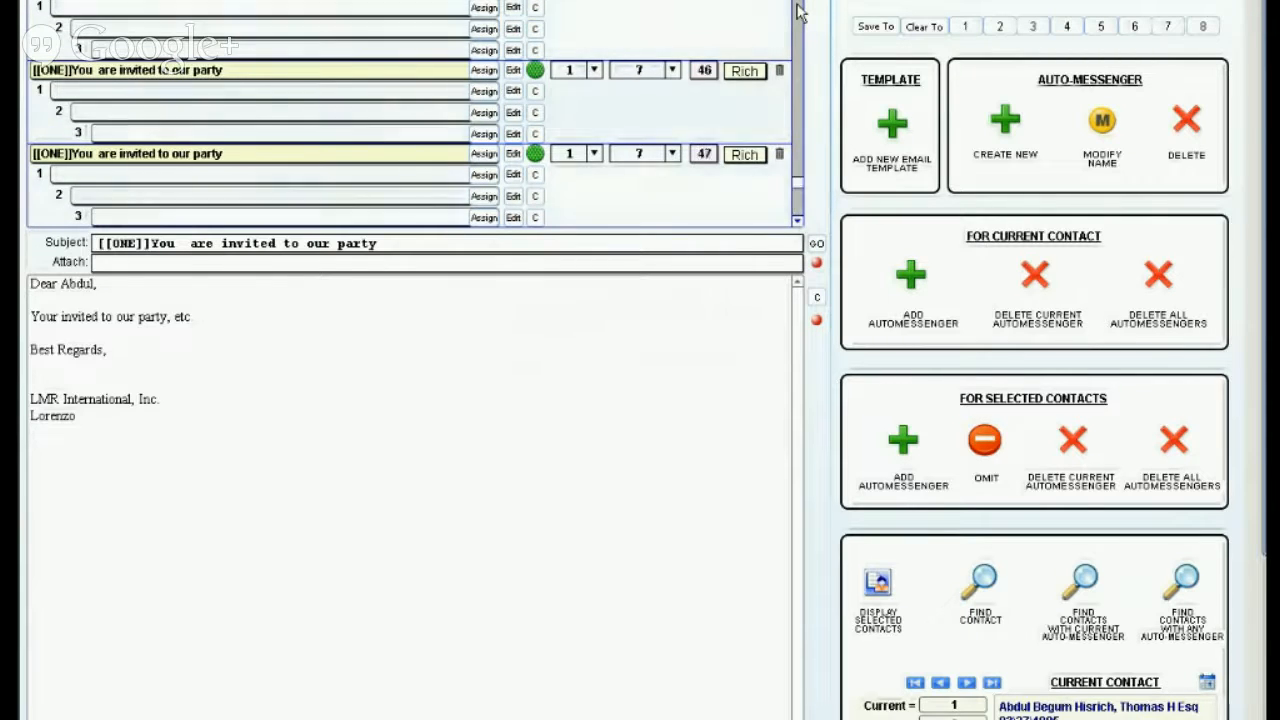
left_click(799, 8)
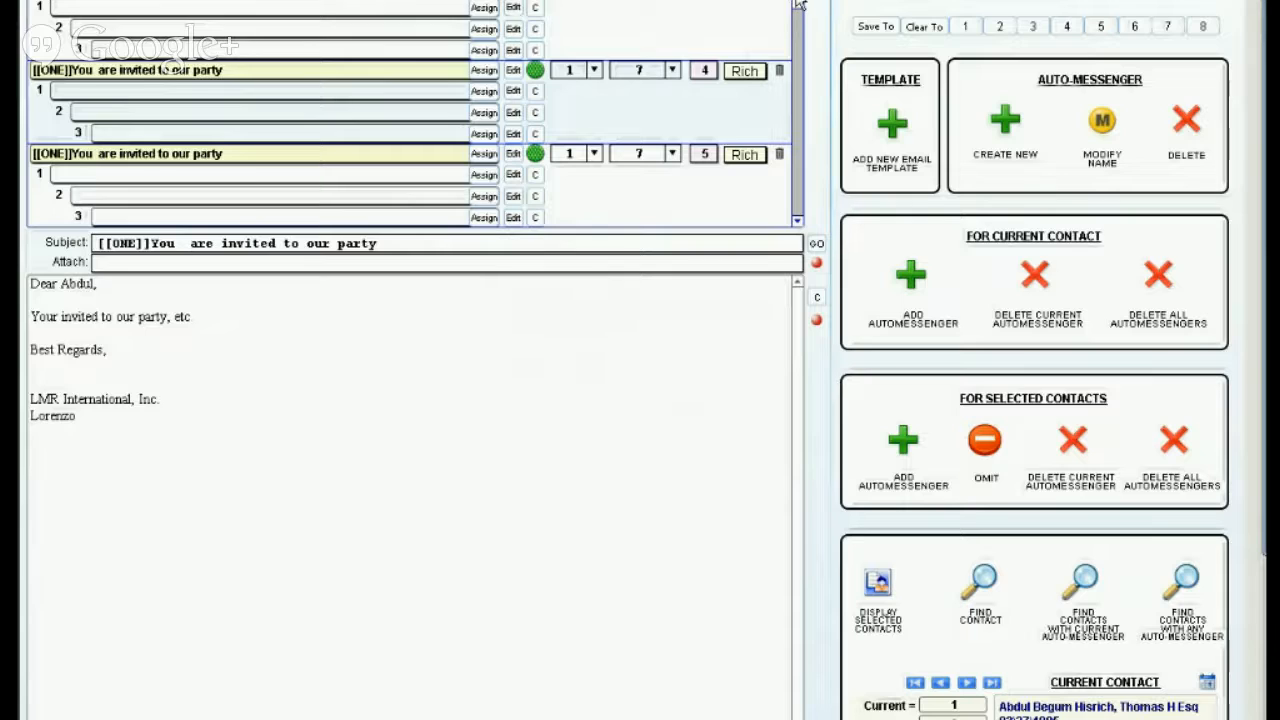
left_click(799, 6)
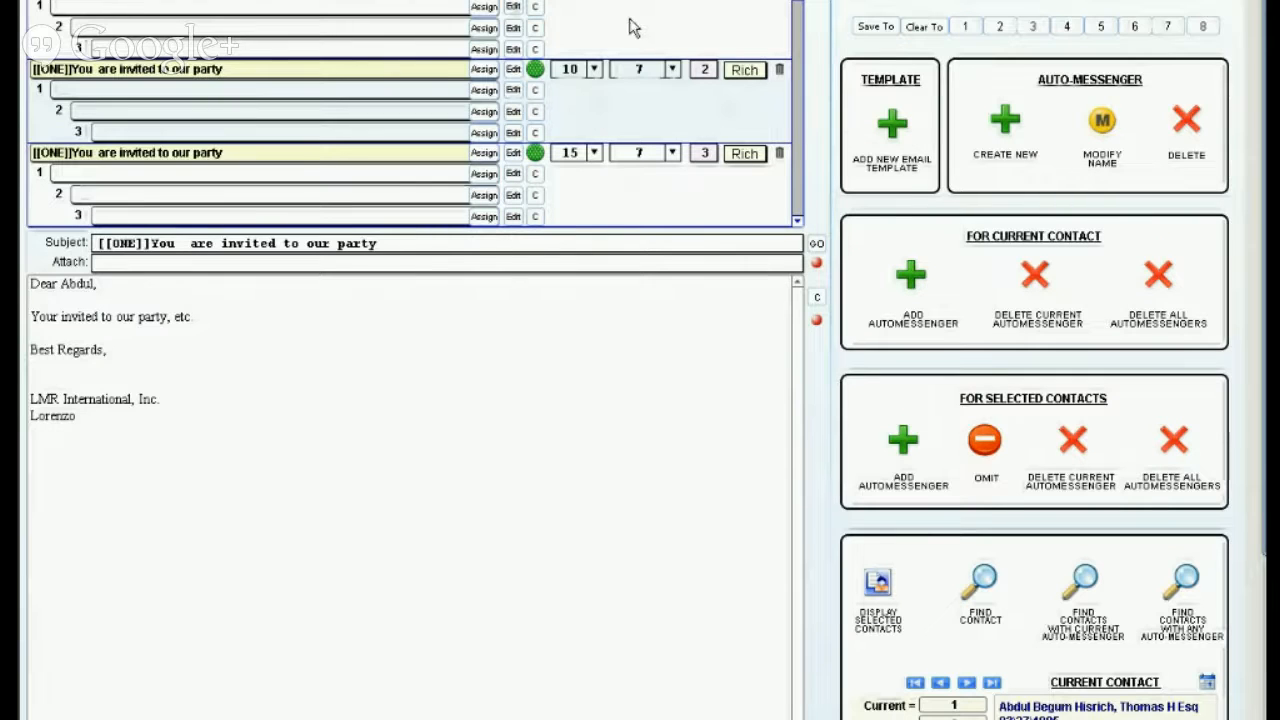
Step: Add the "[[TWO]]You are invited to our party 2nd remiinder" template as a new entry and assign the "[[ONE]]" template to the first entry
left_click(893, 125)
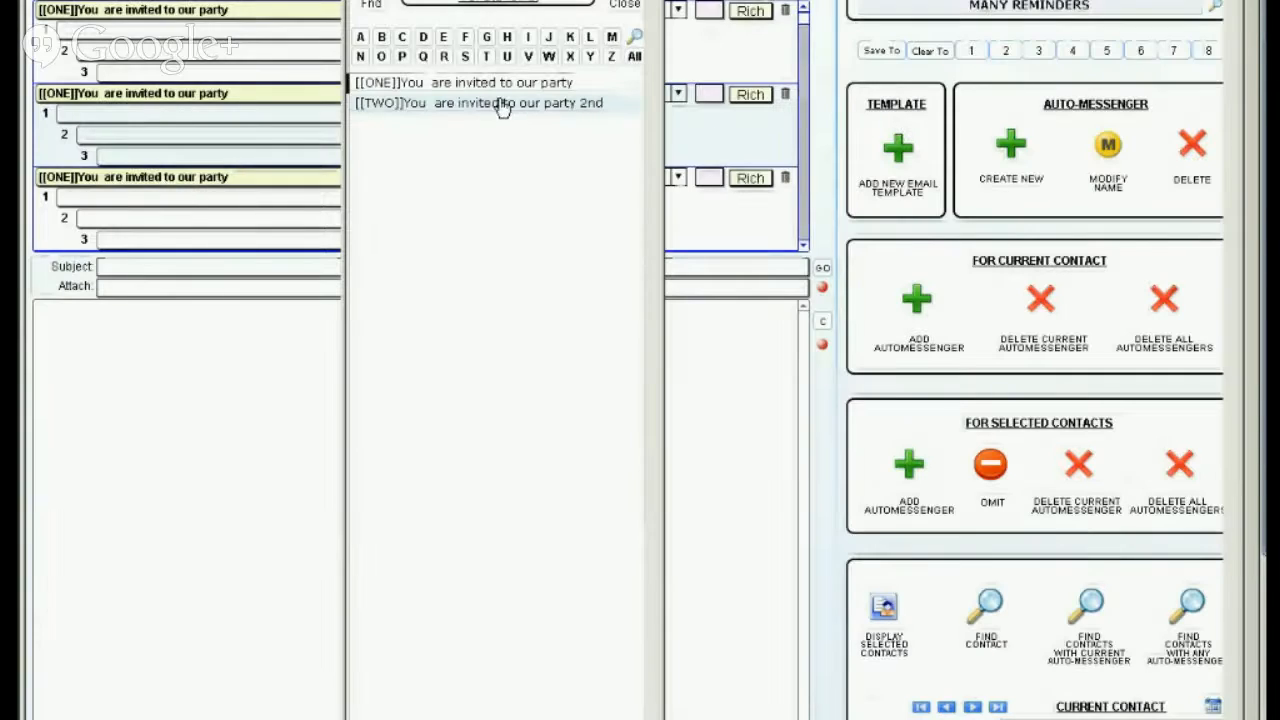
left_click(503, 104)
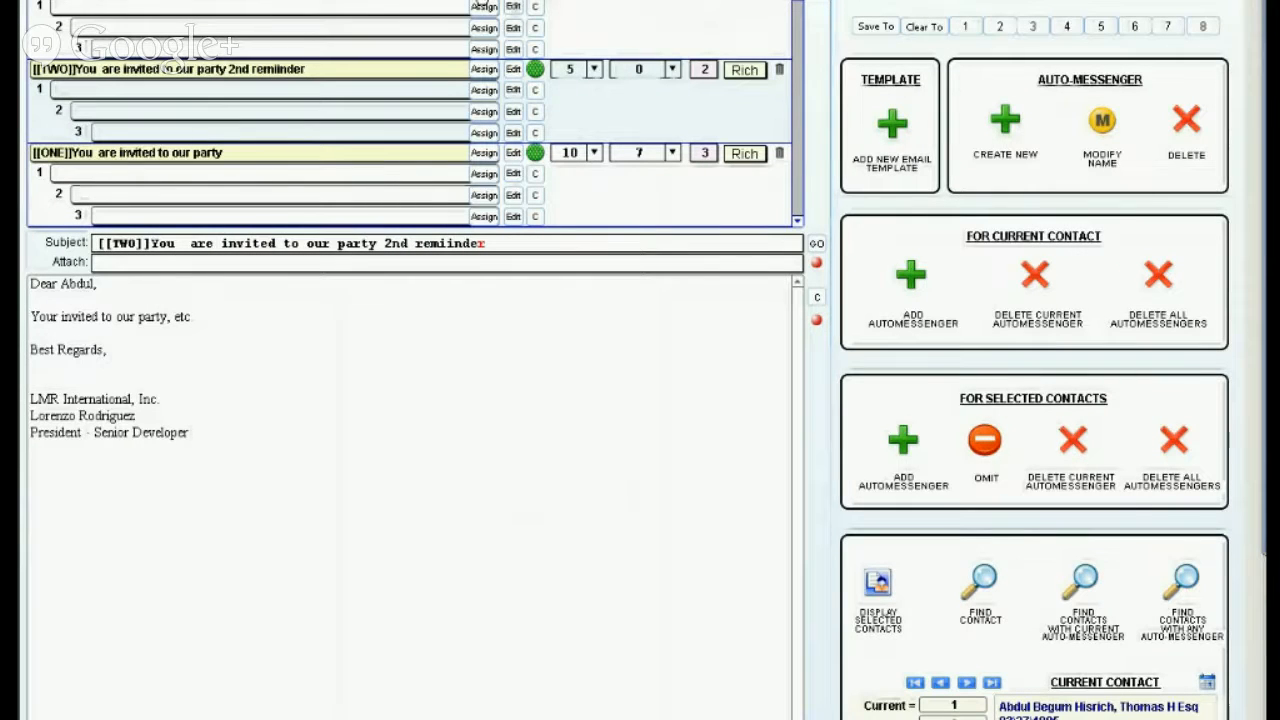
left_click(482, 3)
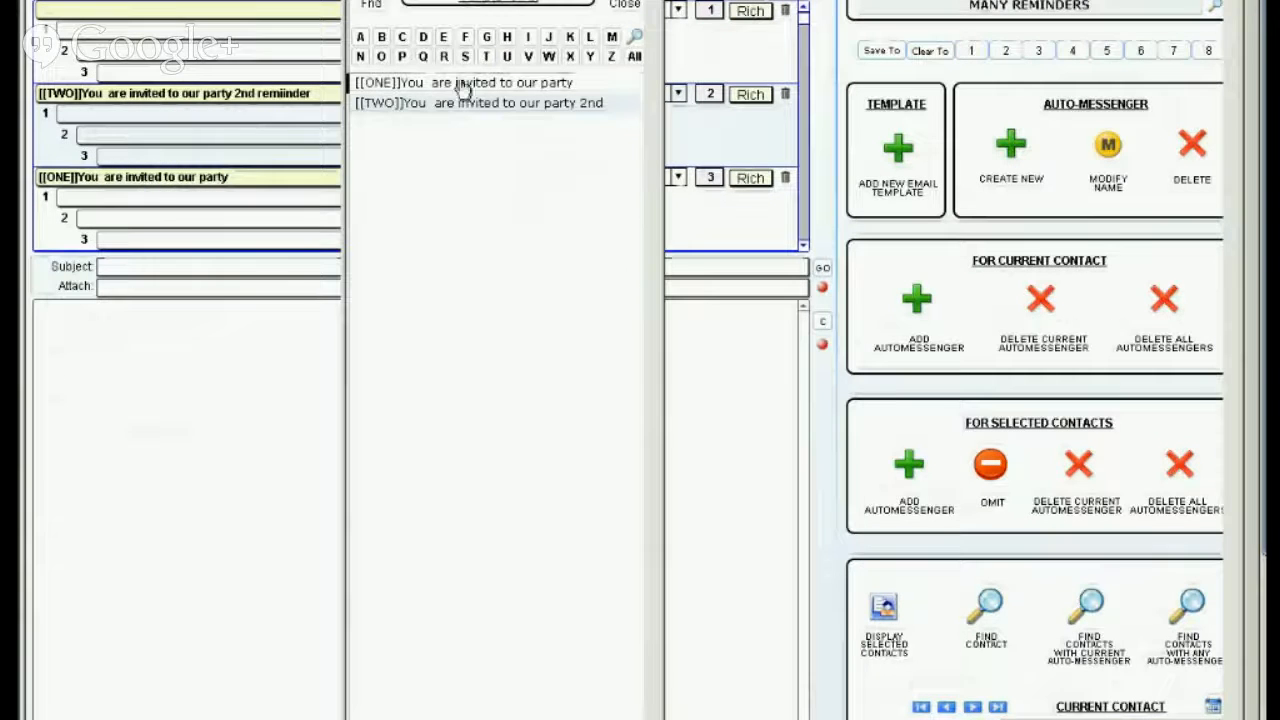
left_click(463, 85)
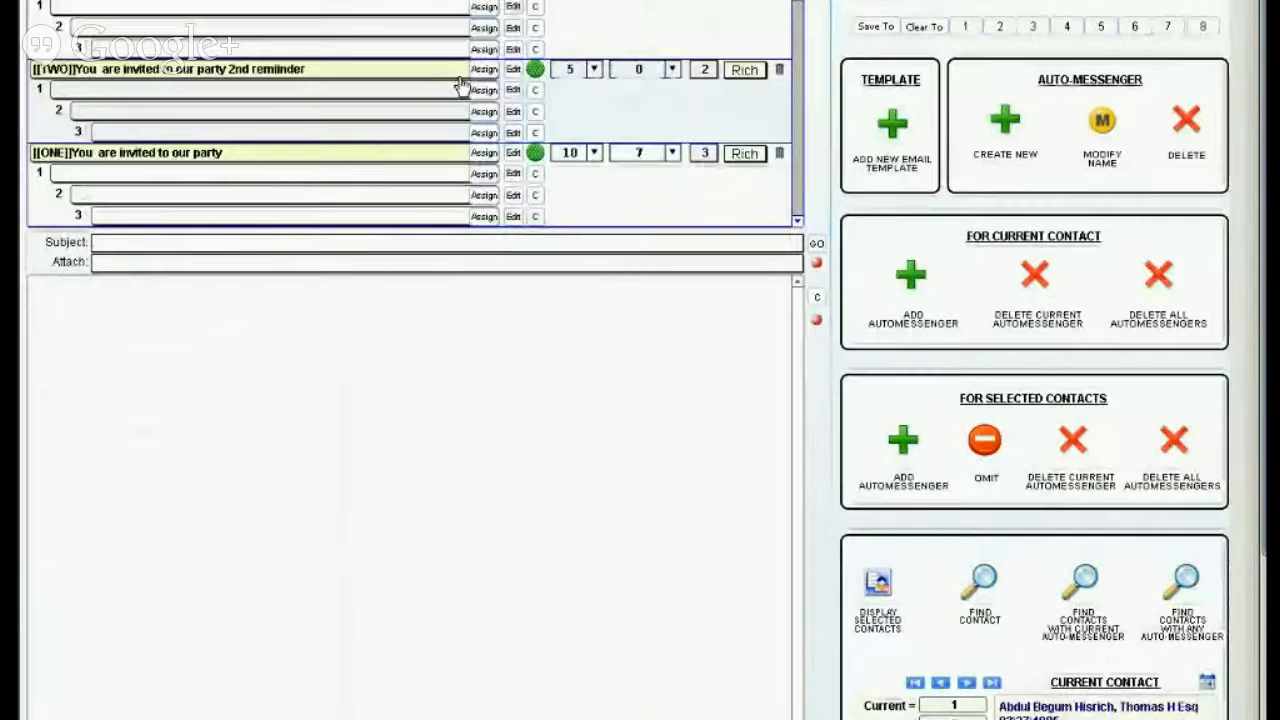
Step: Set the order number of the "[[TWO]]You are invited to our party 2nd remiinder" entry to 3 and its delay to 3 days
left_click(570, 72)
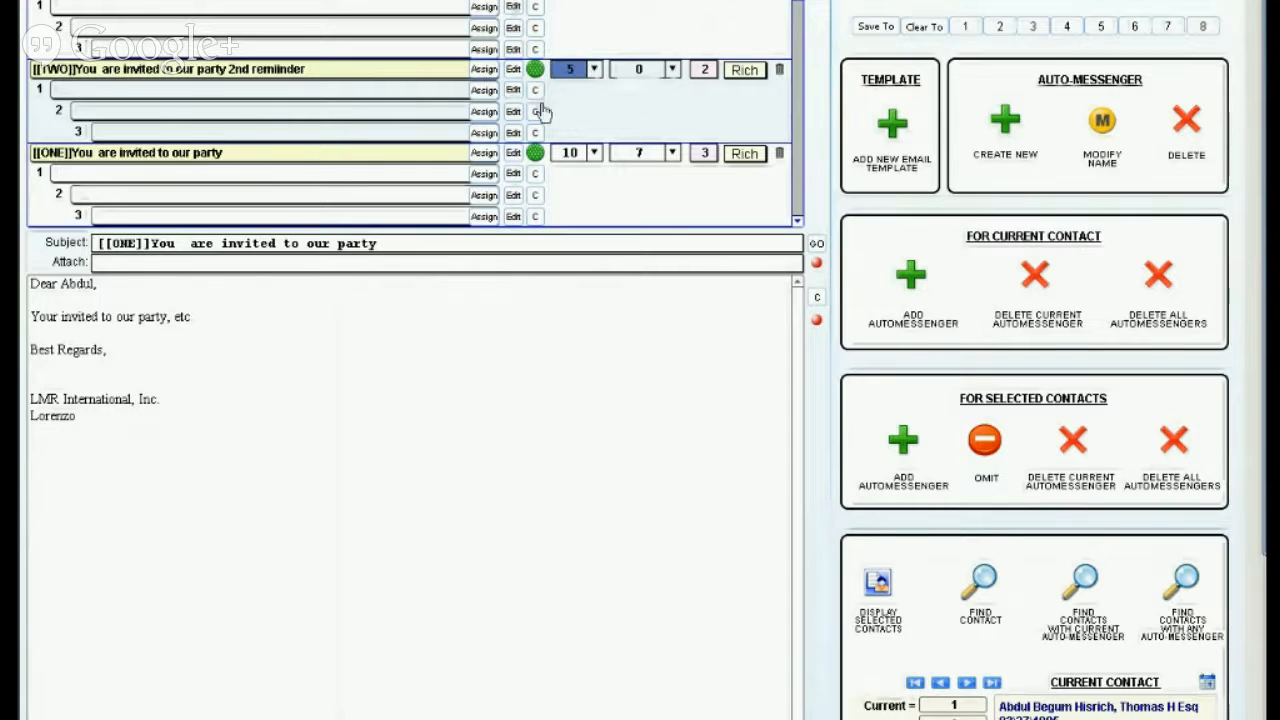
type("3")
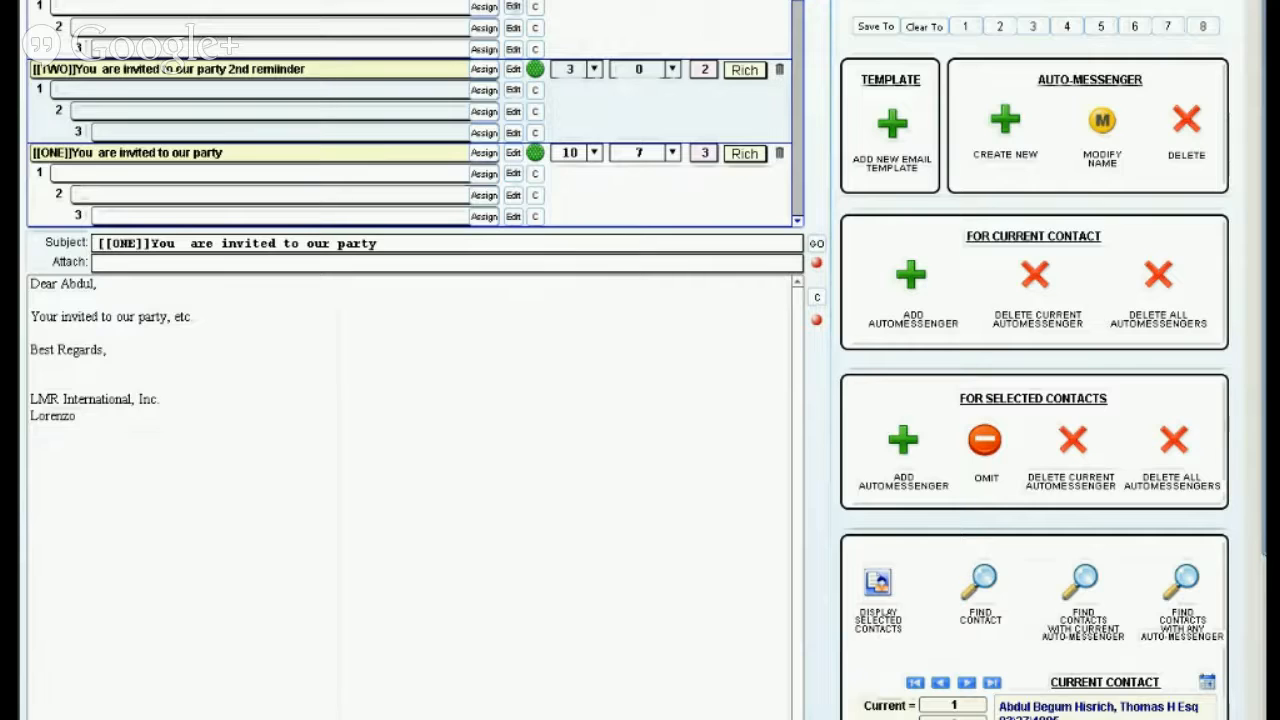
left_click(566, 34)
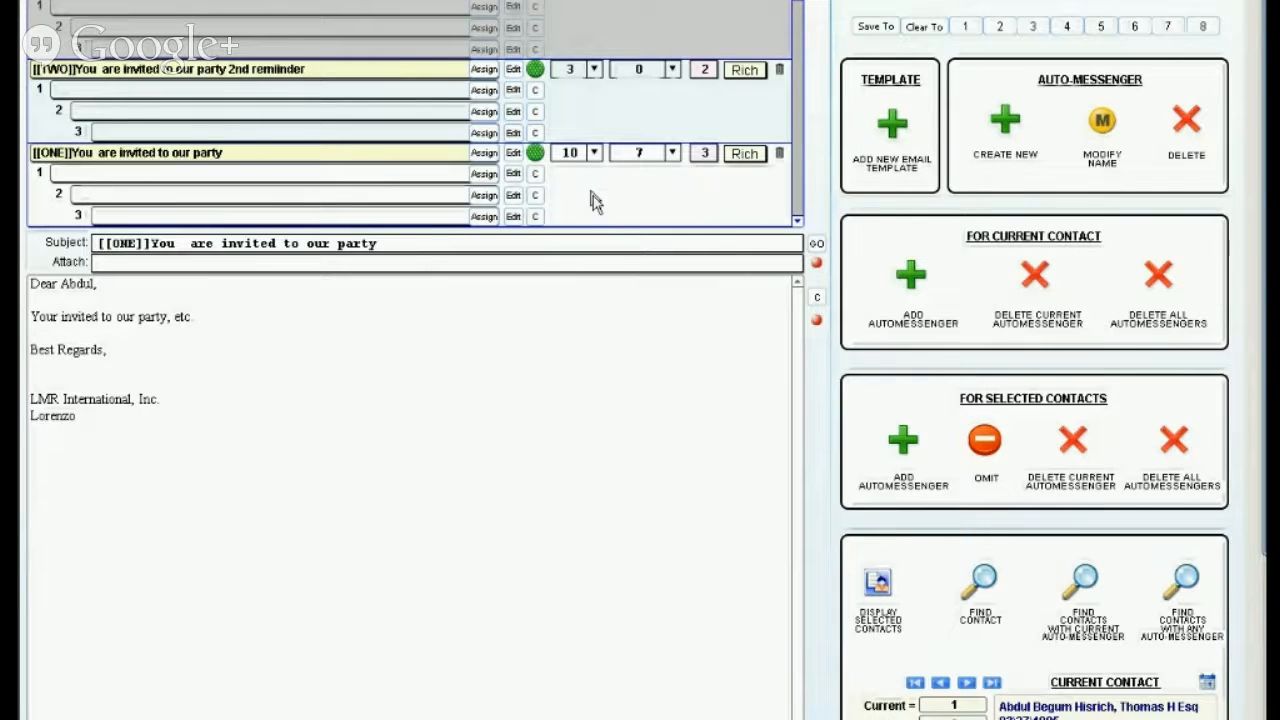
left_click(474, 13)
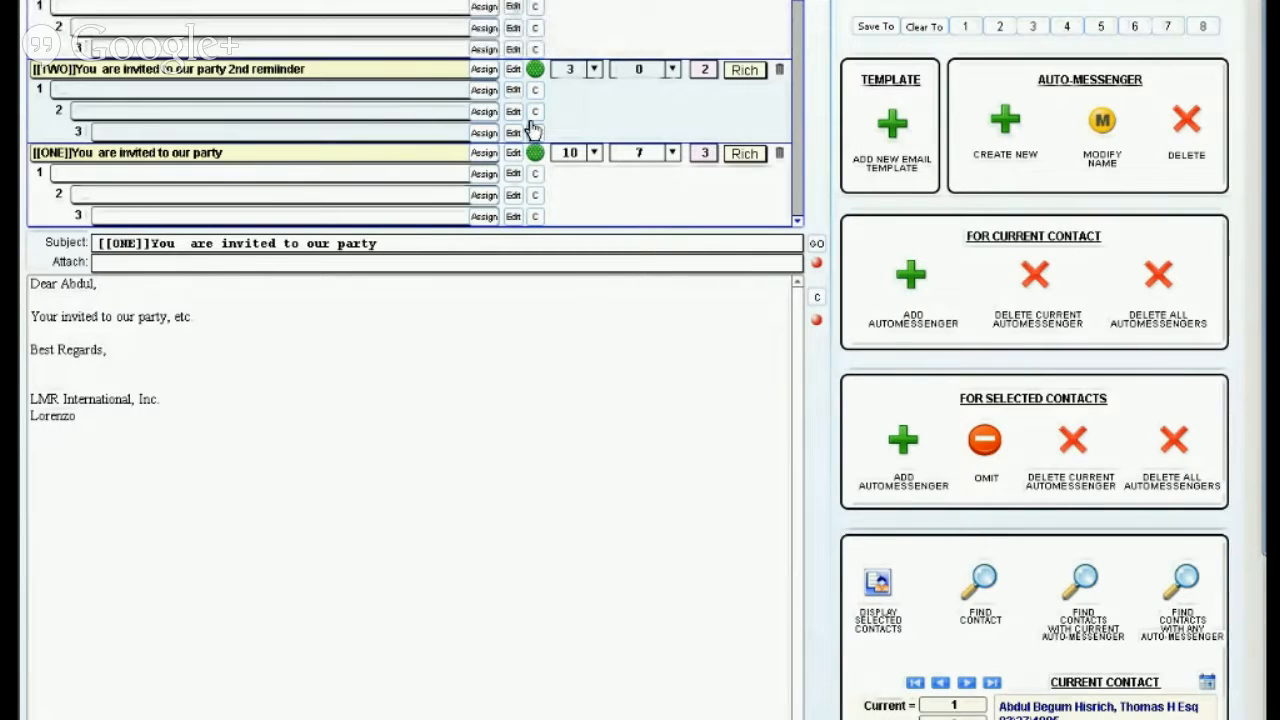
left_click(640, 68)
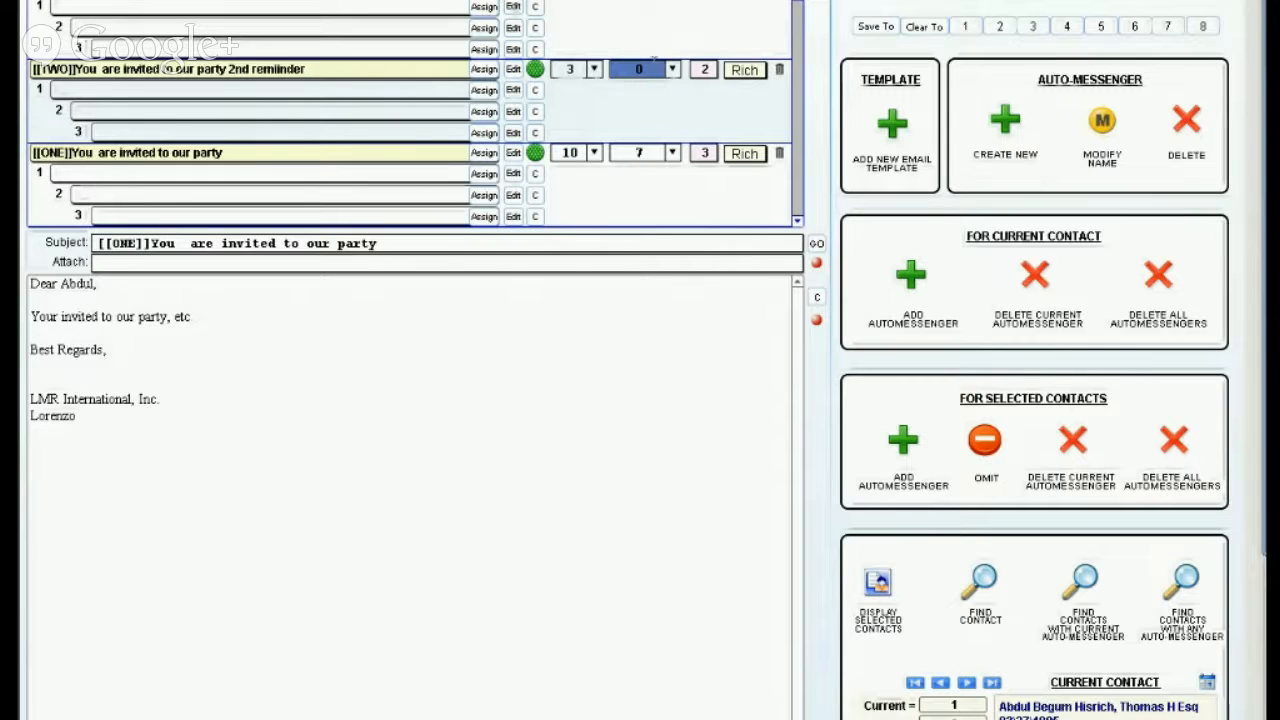
type("3")
left_click(638, 24)
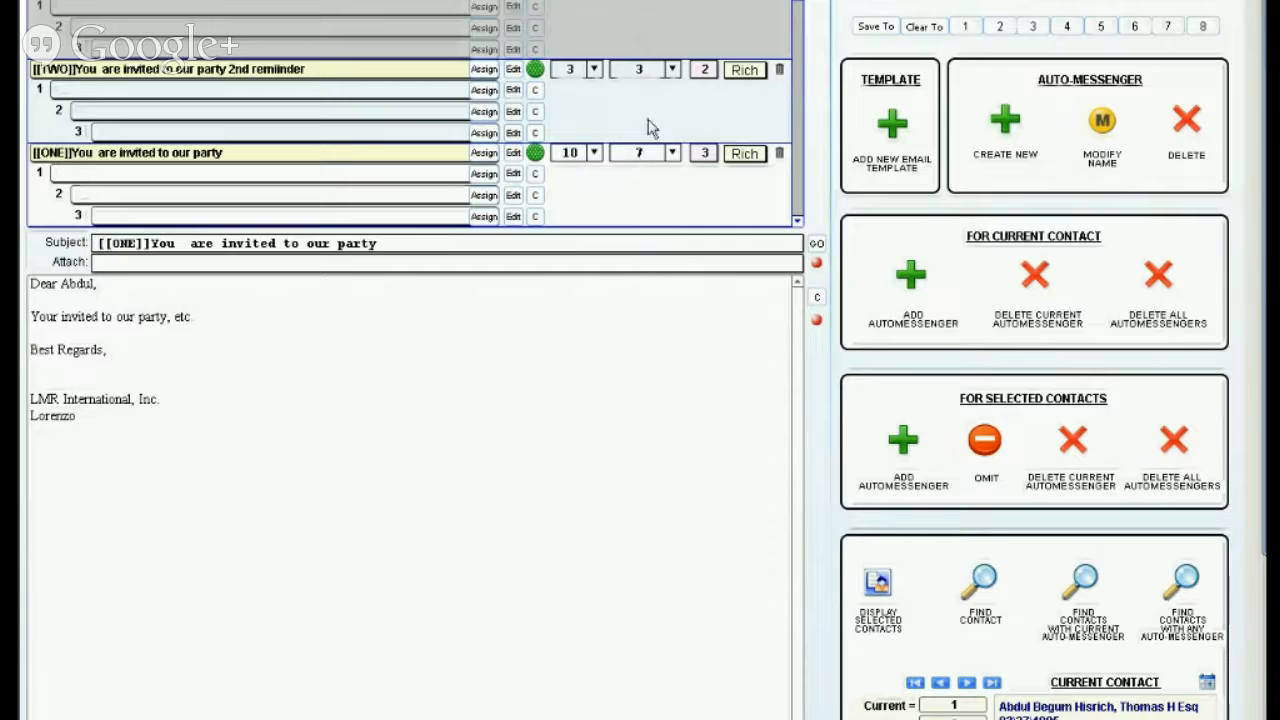
Step: Set the delay of the third entry, "[[ONE]]You are invited to our party", to 4 days and check the entries below it
left_click(643, 153)
type("4")
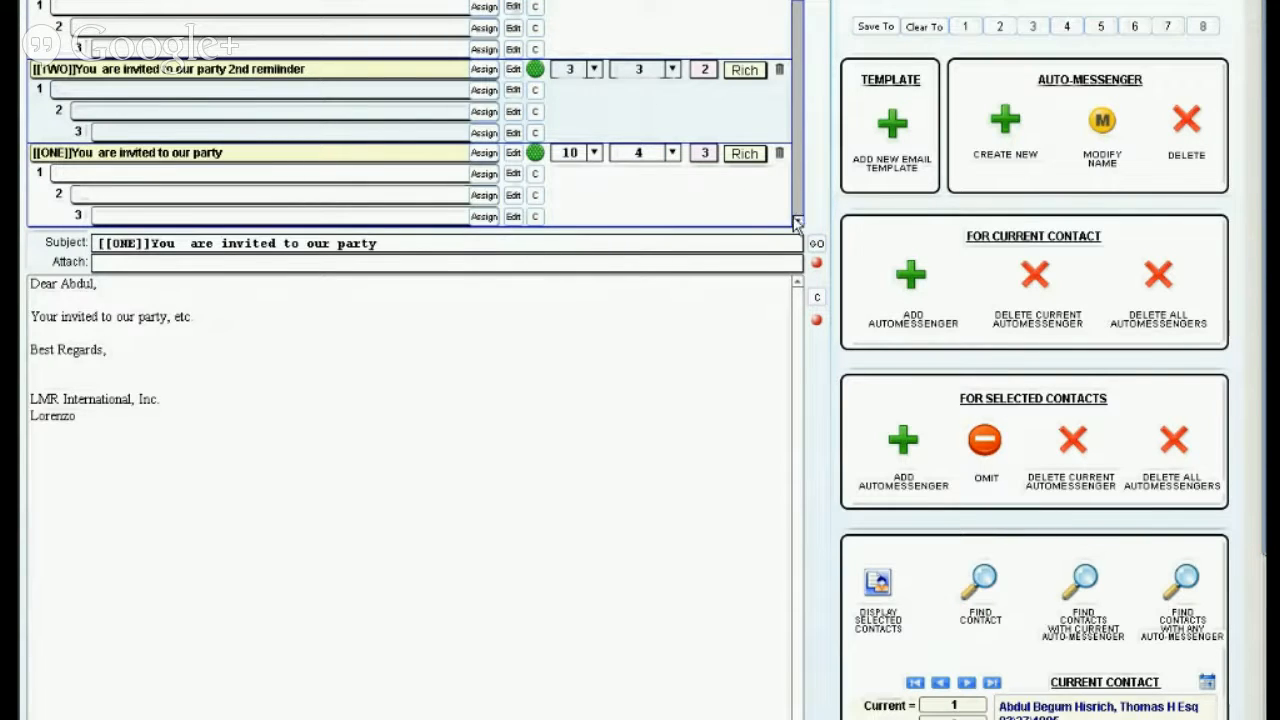
scroll(797, 222, "down", 5)
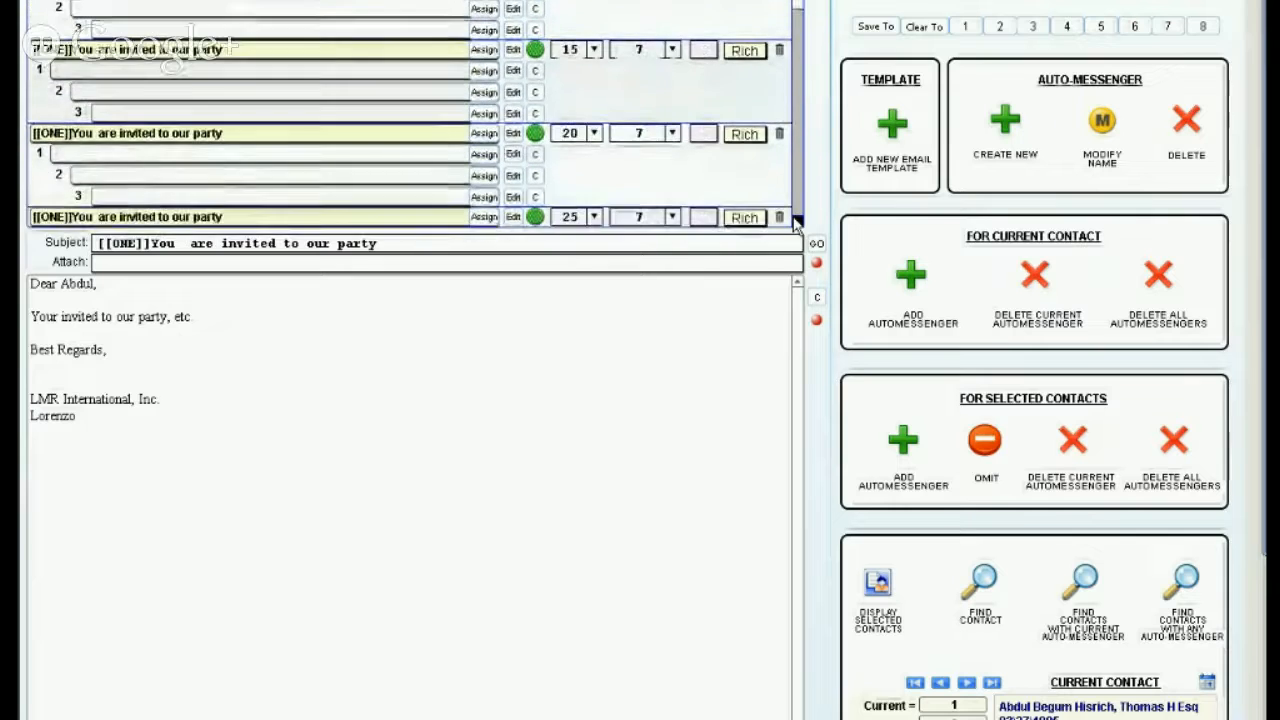
scroll(797, 222, "down", 5)
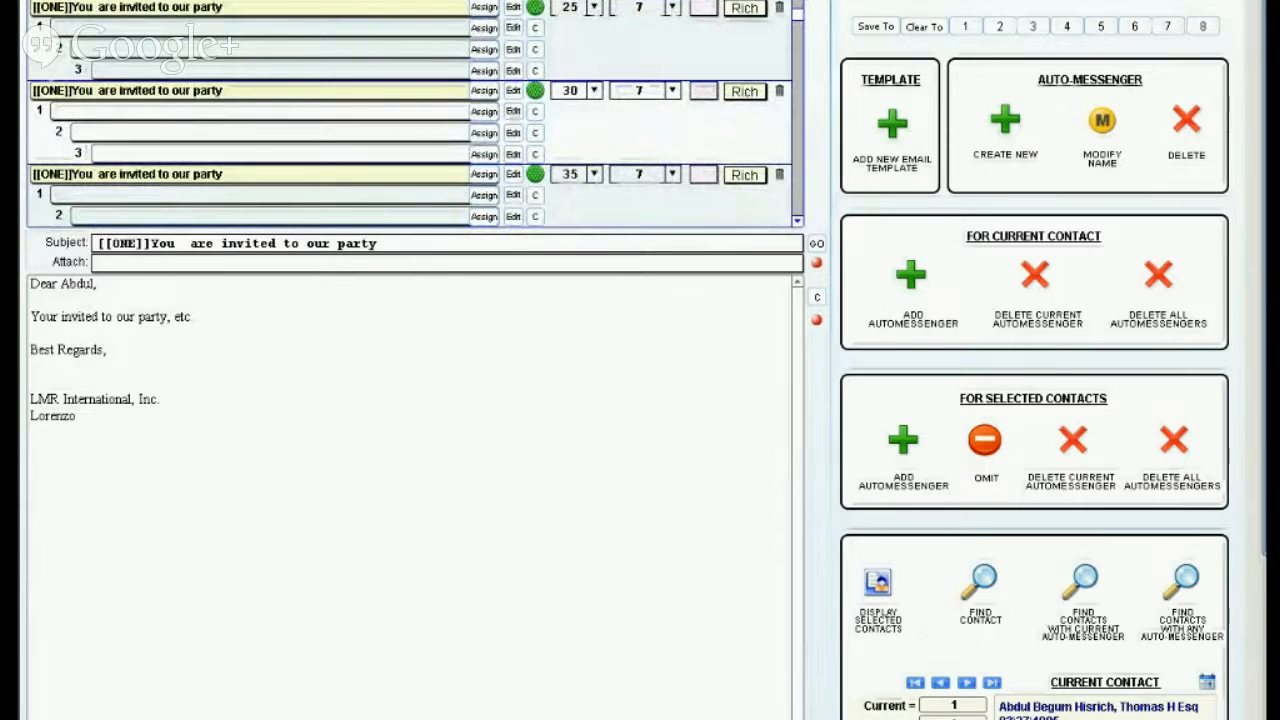
scroll(168, 69, "up", 10)
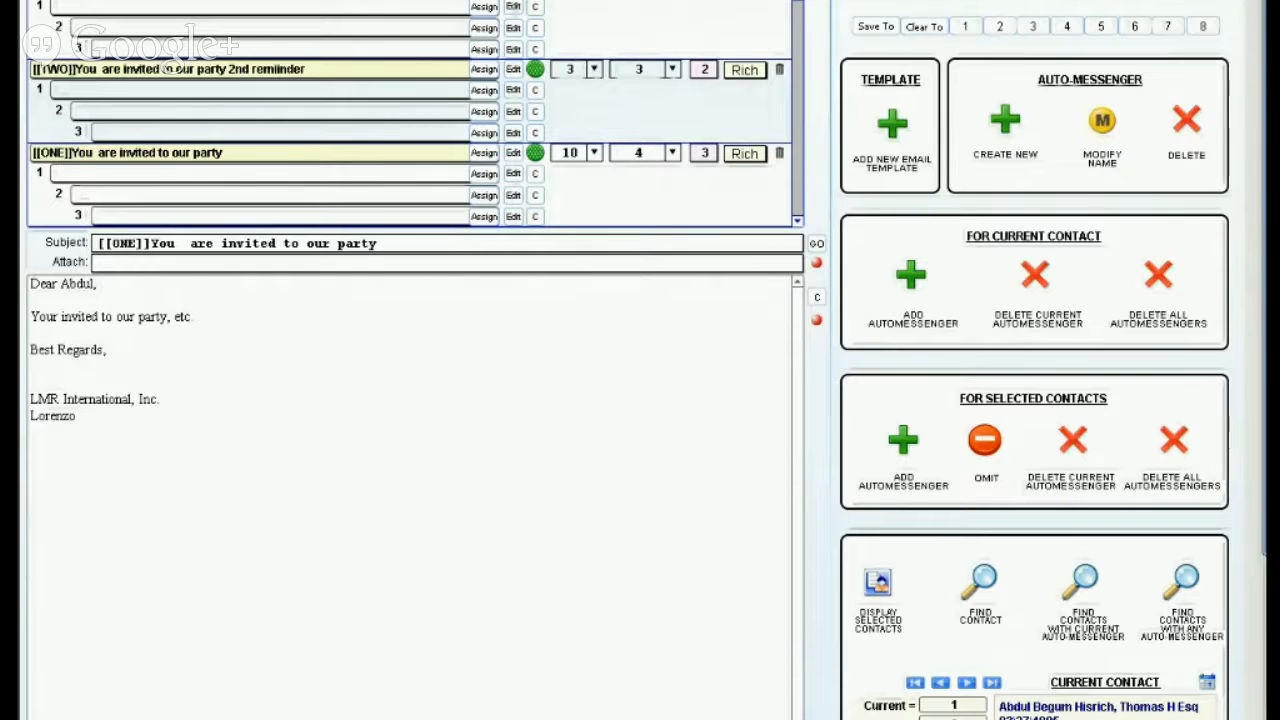
left_click(236, 1)
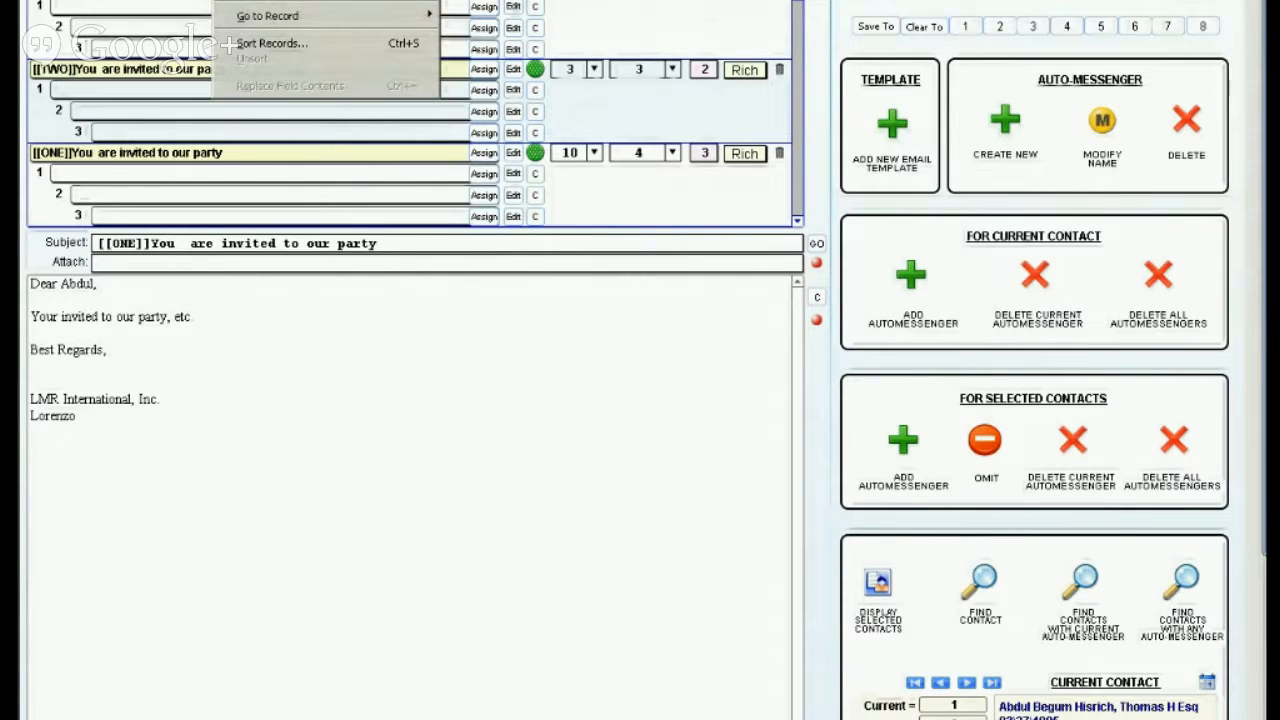
key("Escape")
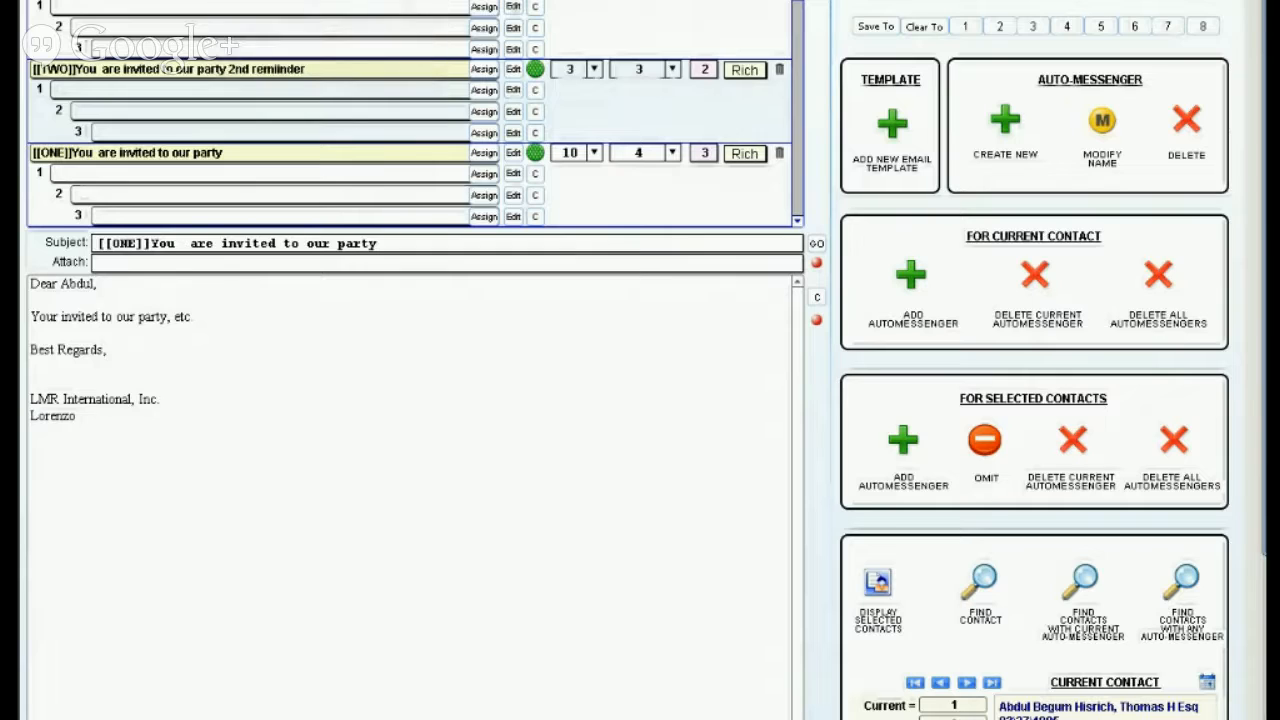
left_click(236, 1)
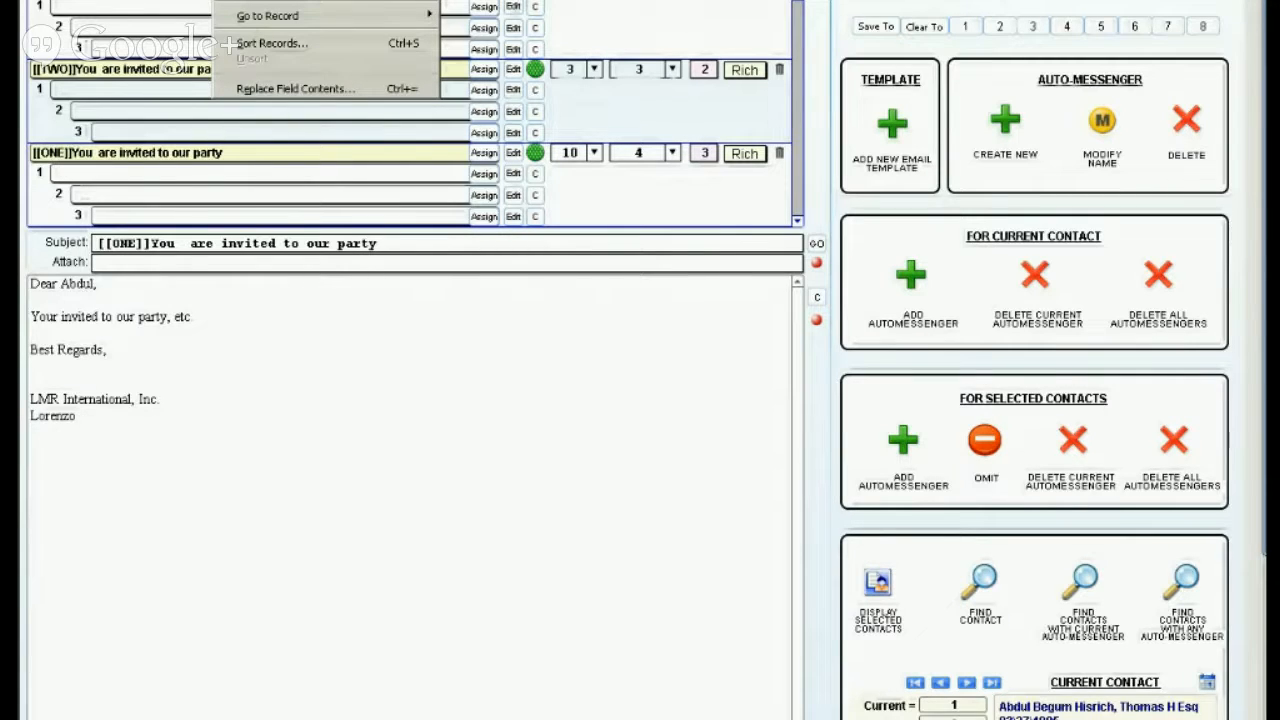
key("Escape")
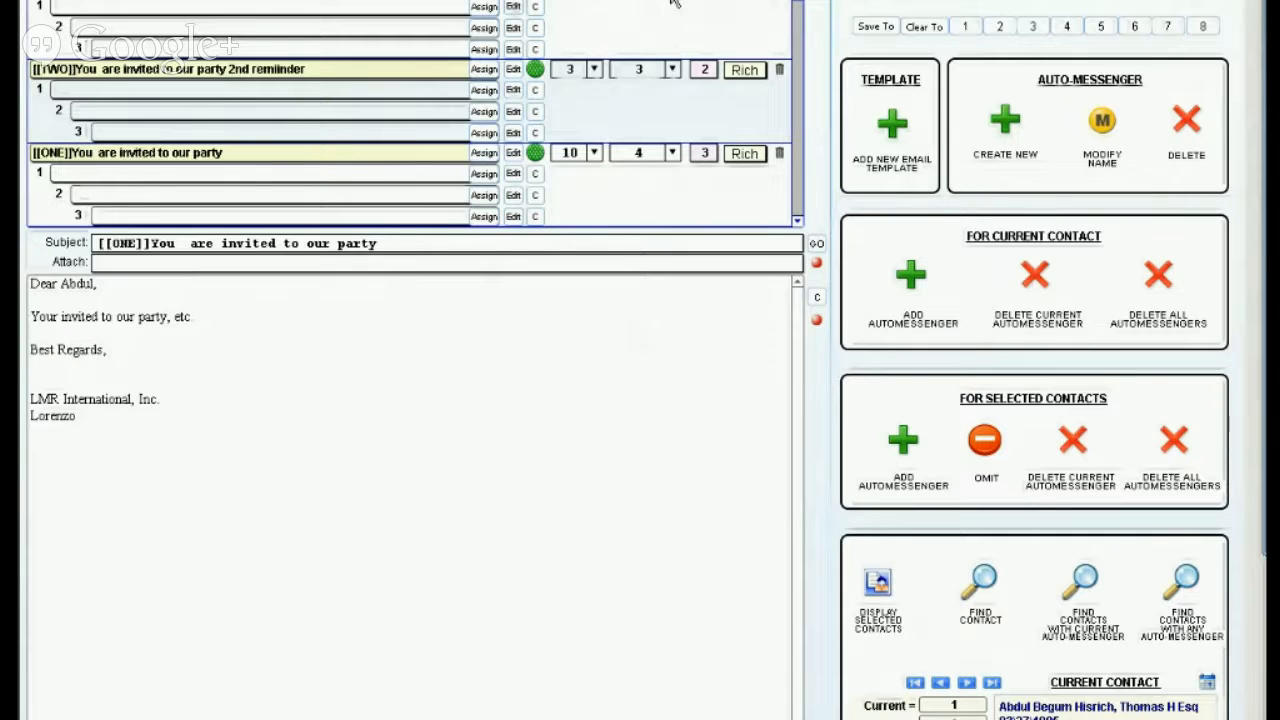
Step: Examine the delay options offered for the "[[TWO]]You are invited to our party 2nd remiinder" entry, from days through months to years
left_click(672, 70)
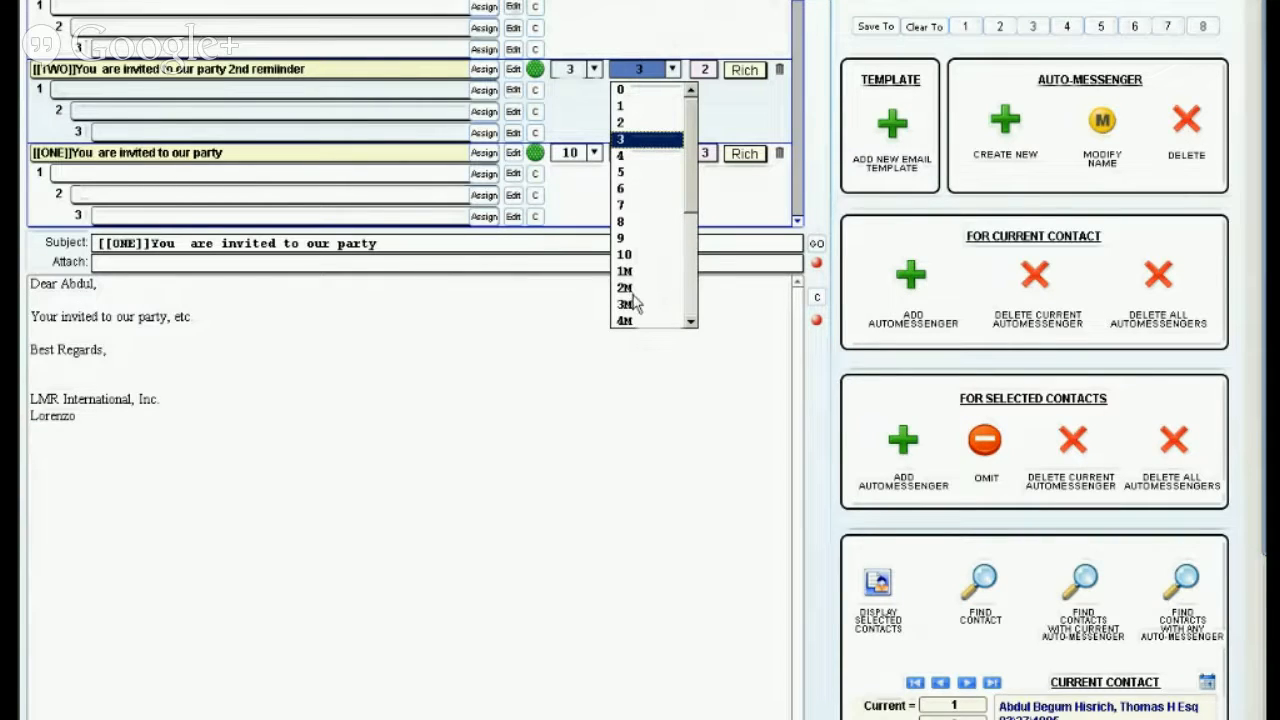
left_click(690, 324)
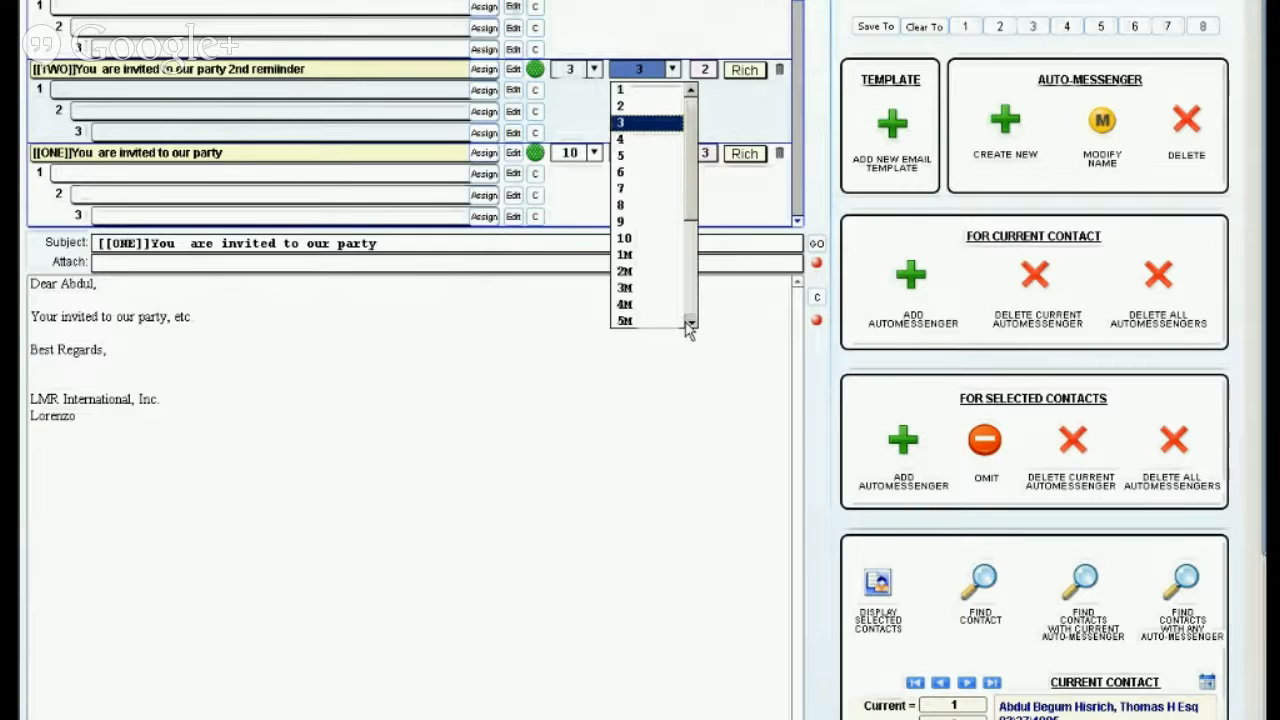
left_click(690, 324)
left_click(690, 324)
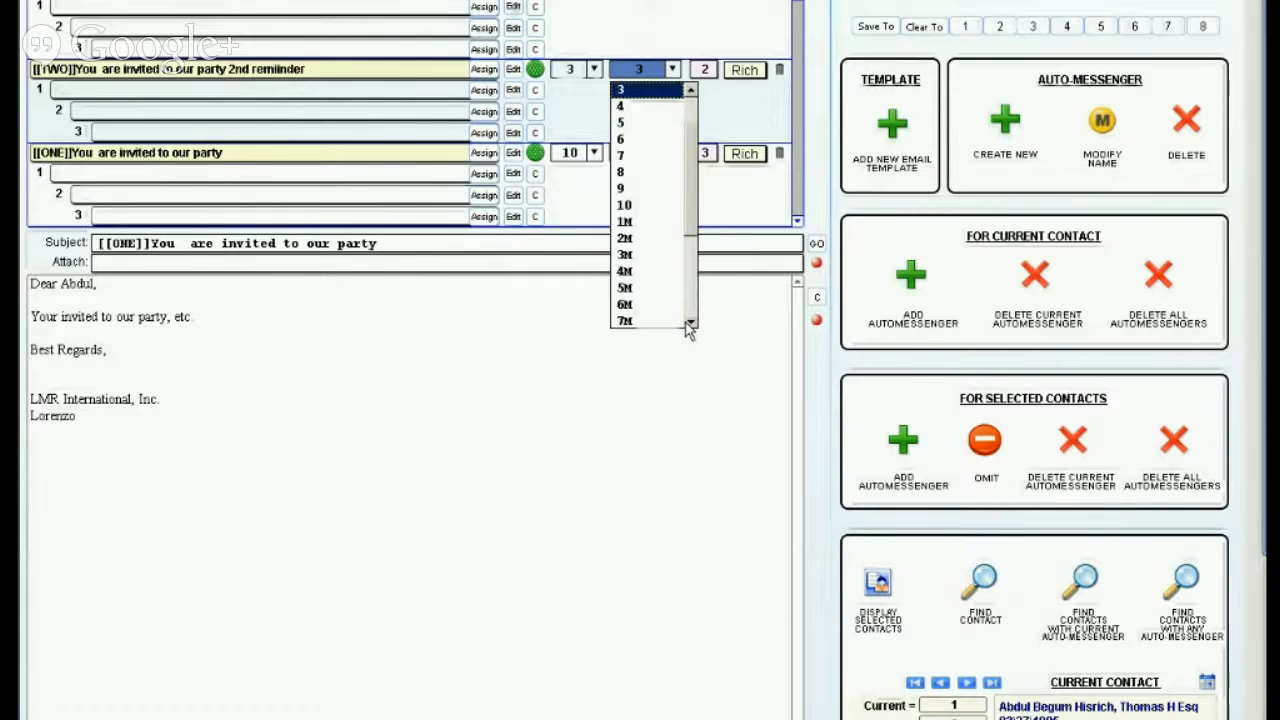
left_click(690, 324)
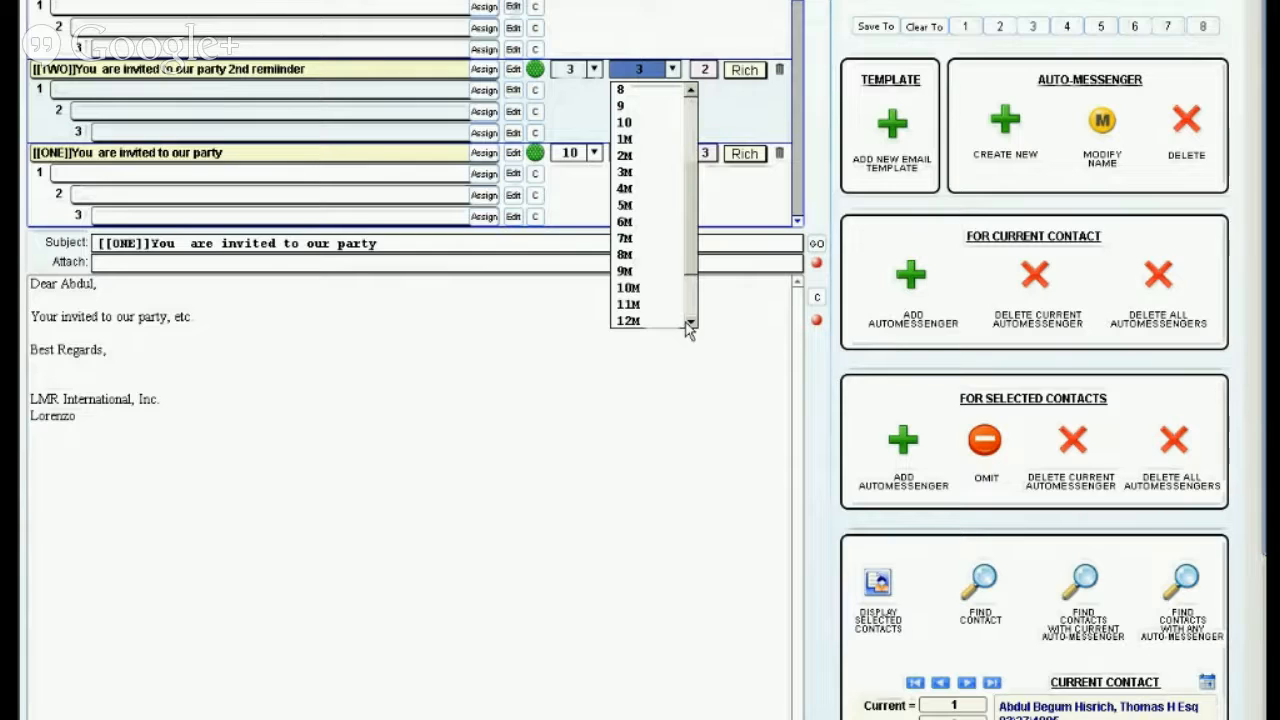
left_click(689, 323)
left_click(689, 323)
left_click(689, 323)
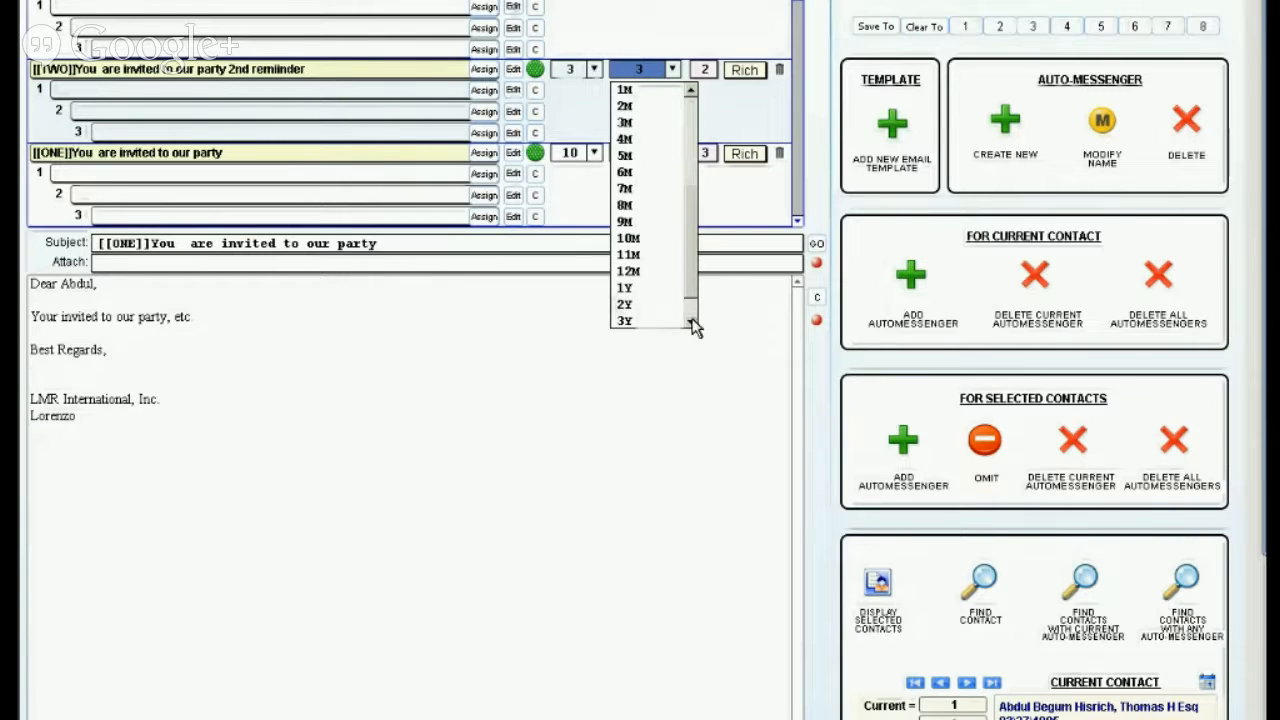
left_click(691, 323)
left_click(691, 323)
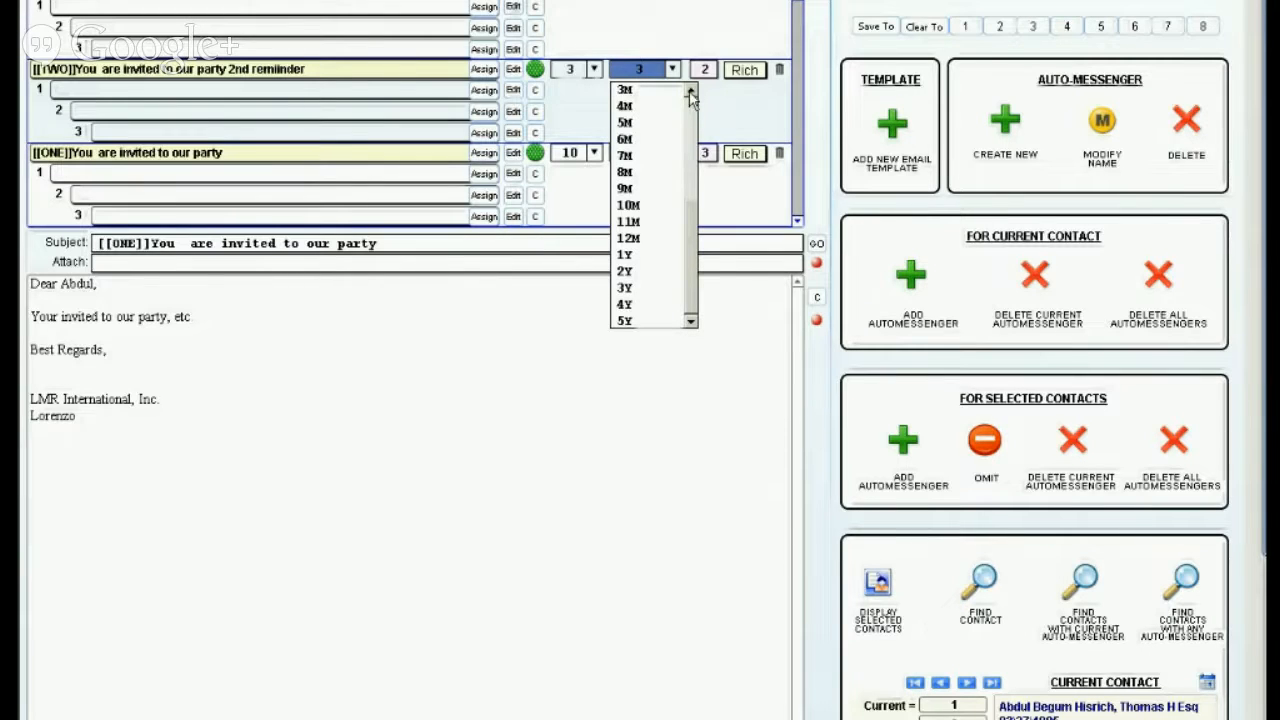
left_click(659, 28)
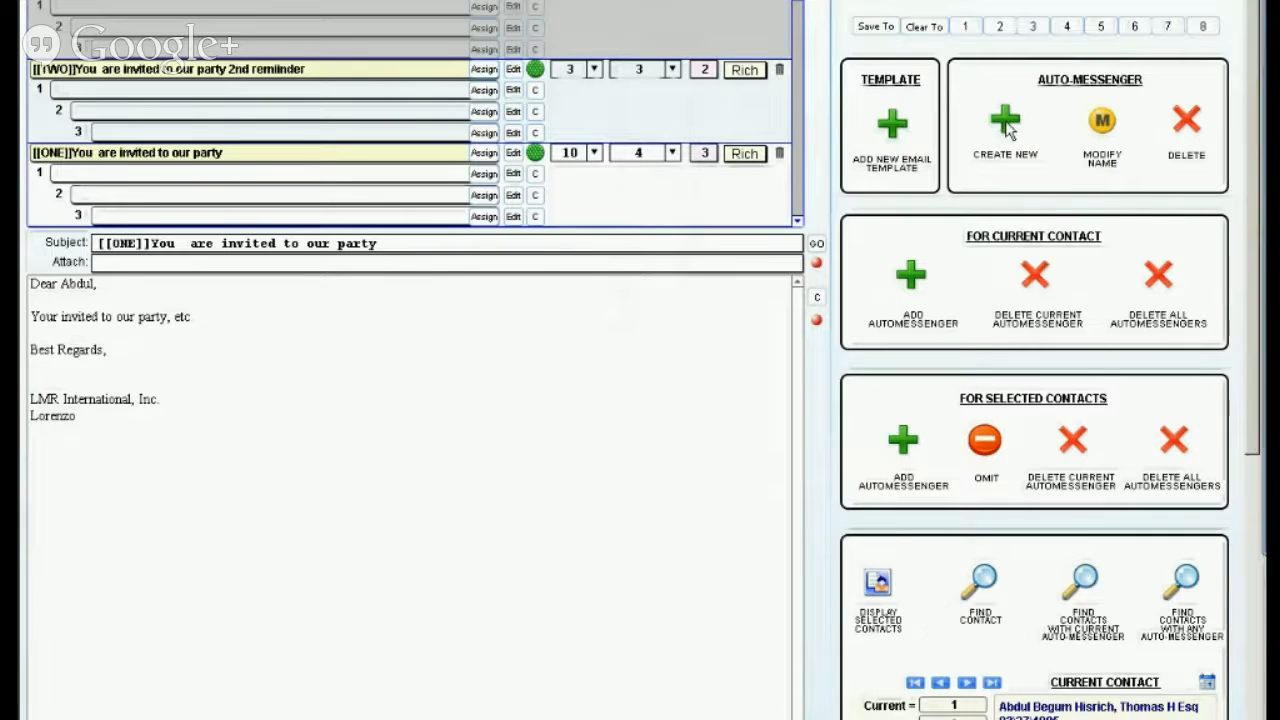
Step: Add a new email template in the MASTER CLASS category with "Happy Birthday" as subject and body, and enlarge its text
left_click(1005, 125)
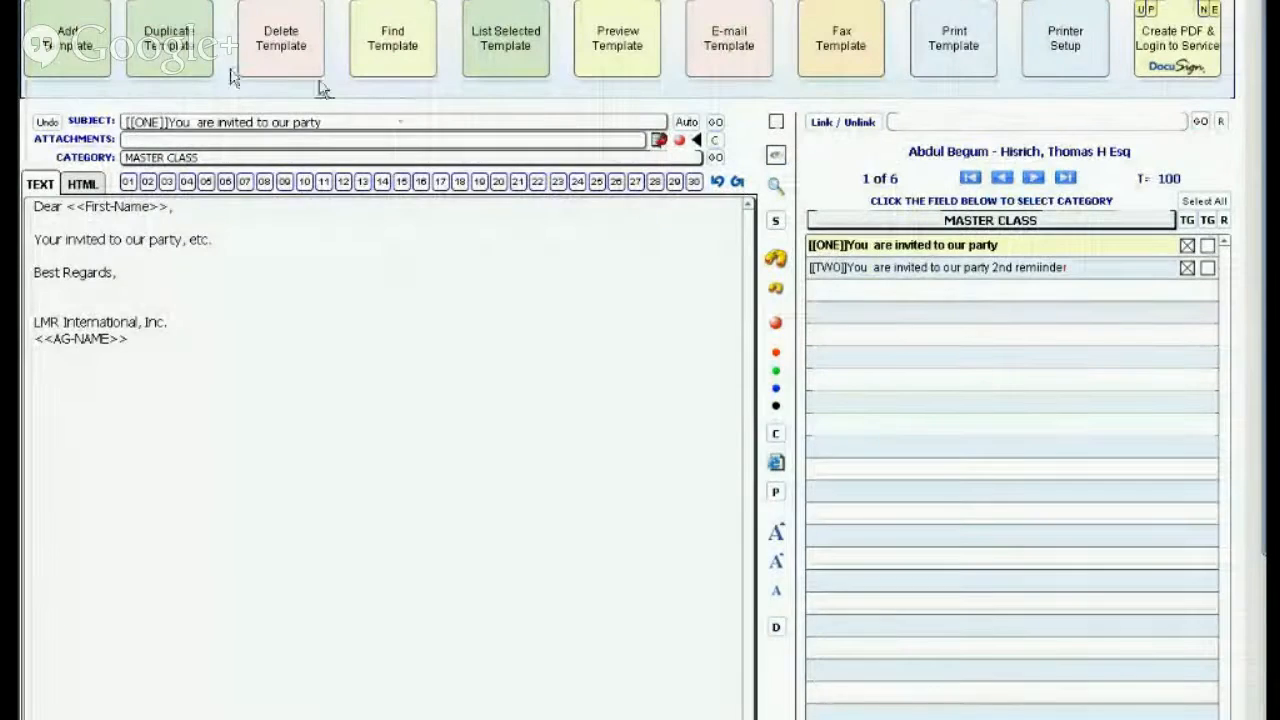
left_click(85, 36)
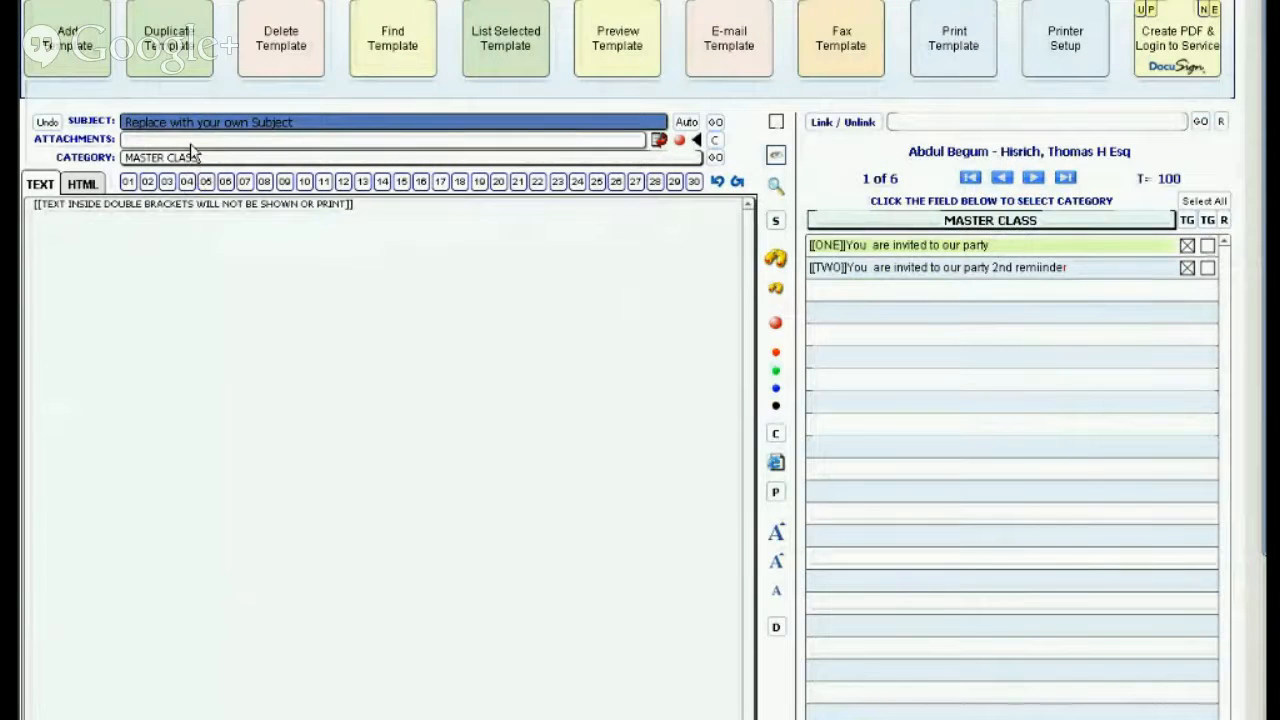
type("Happy Bi")
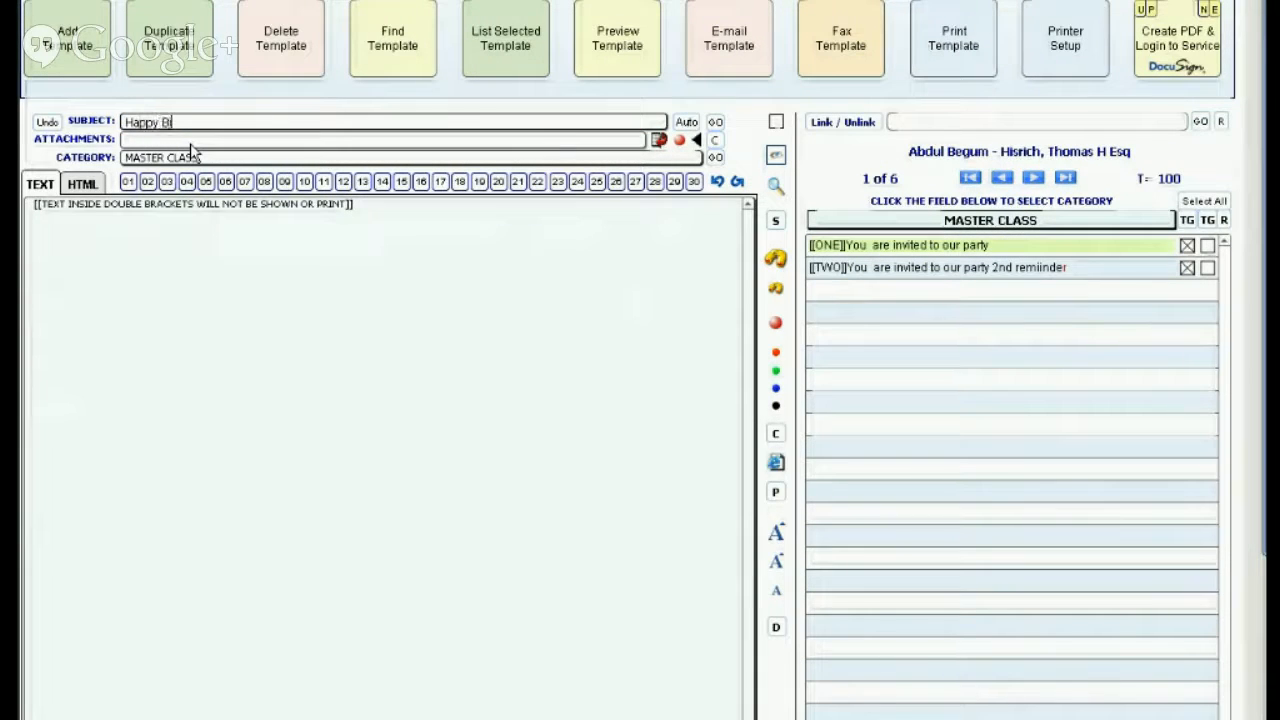
type("rthday")
left_click(170, 260)
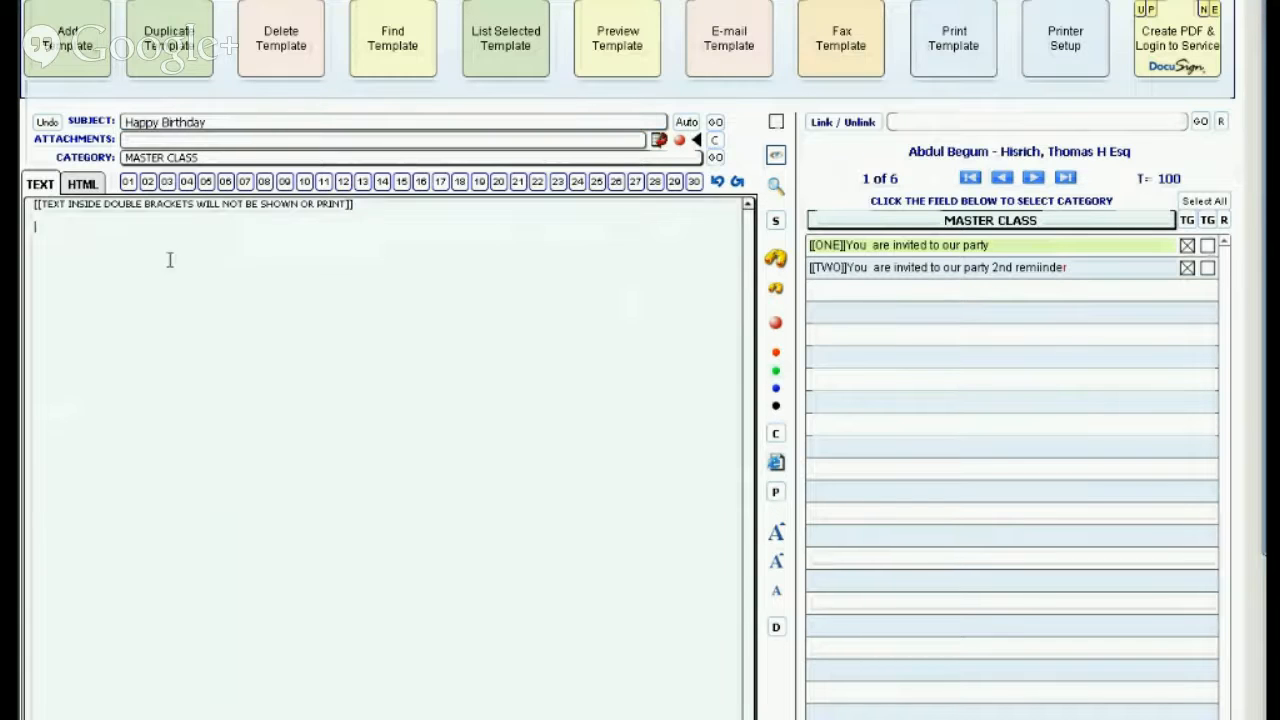
key("ctrl+a")
type("Happy Birthday")
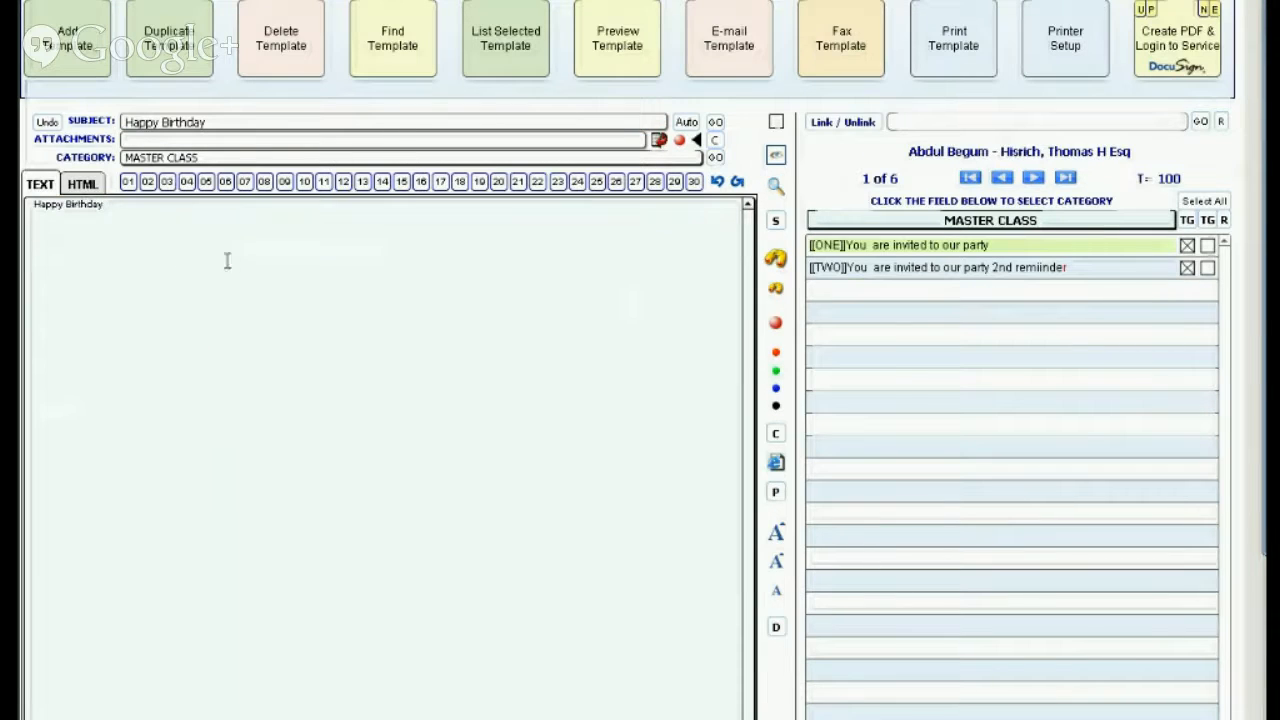
left_click(777, 563)
left_click(778, 564)
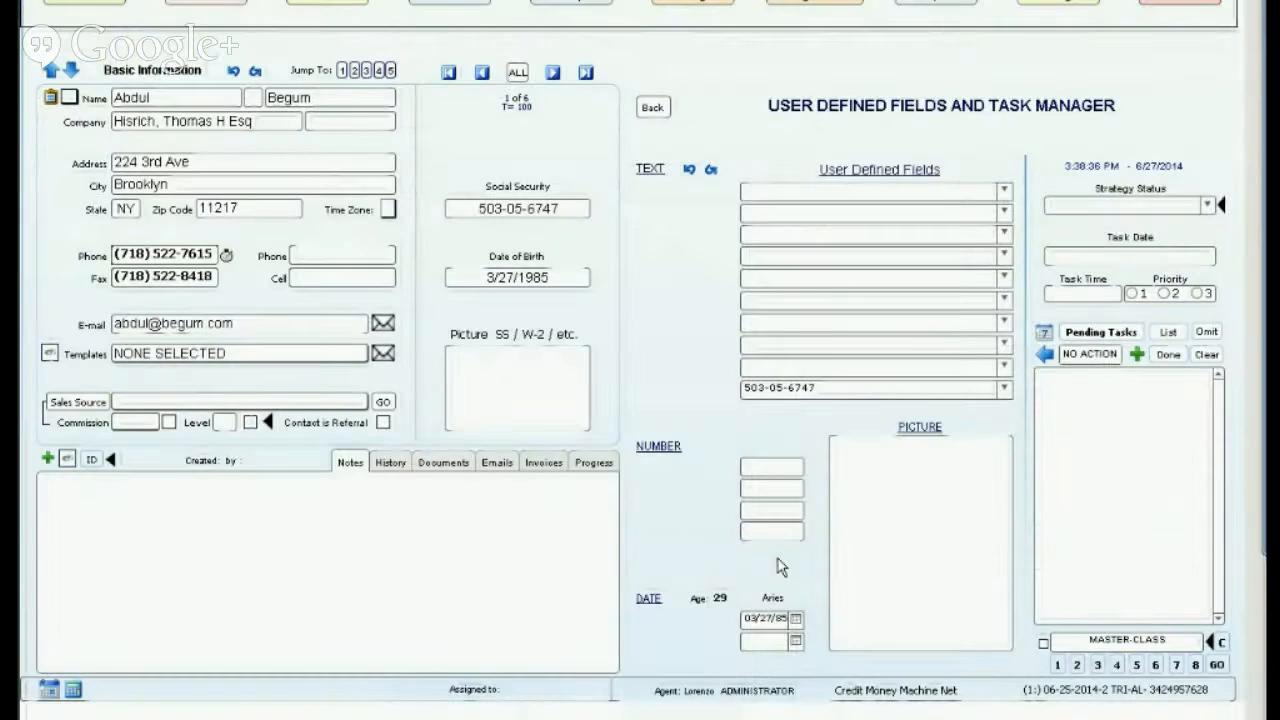
Step: Create a new auto-messenger named BIRTHDAY
left_click(1217, 665)
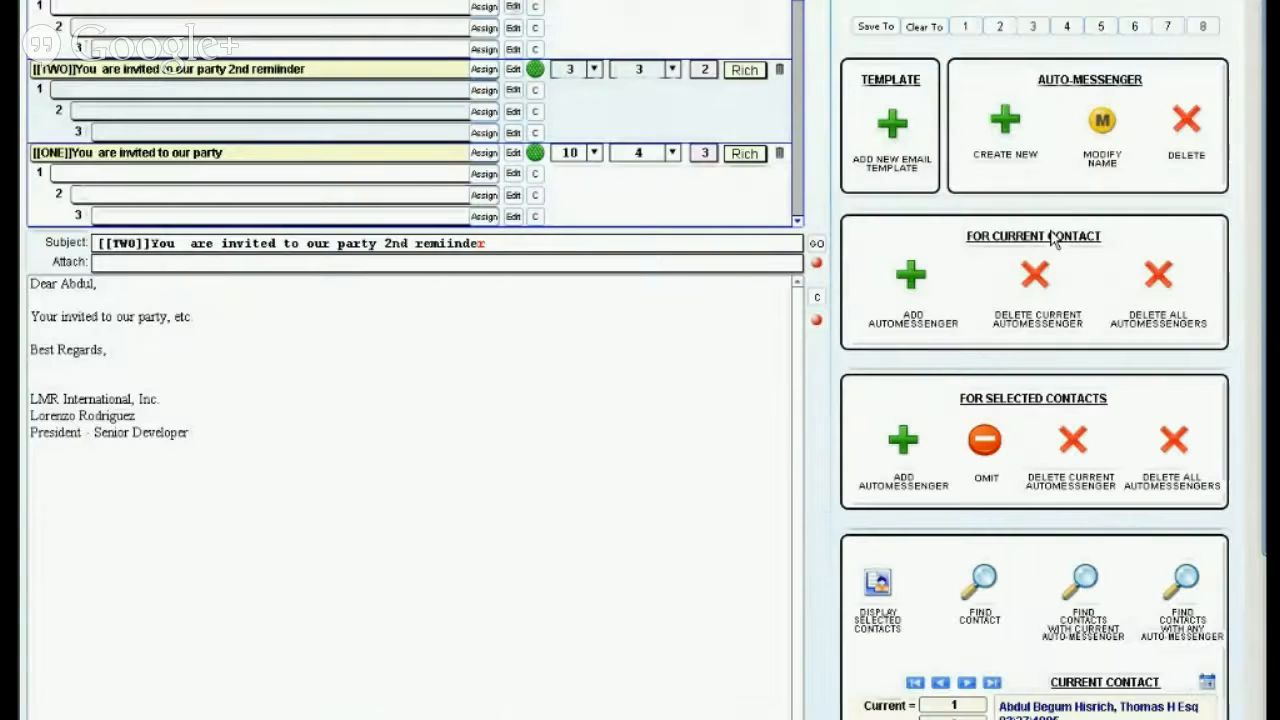
left_click(1008, 118)
type("Bl")
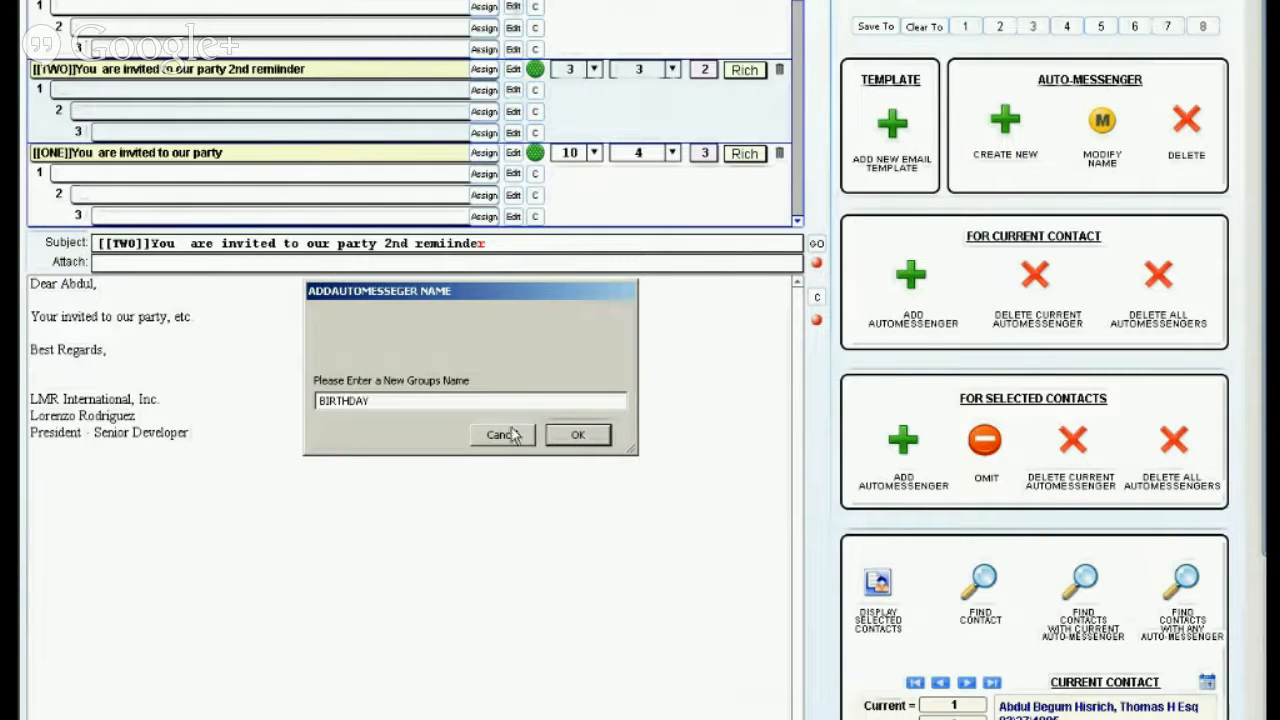
left_click(580, 436)
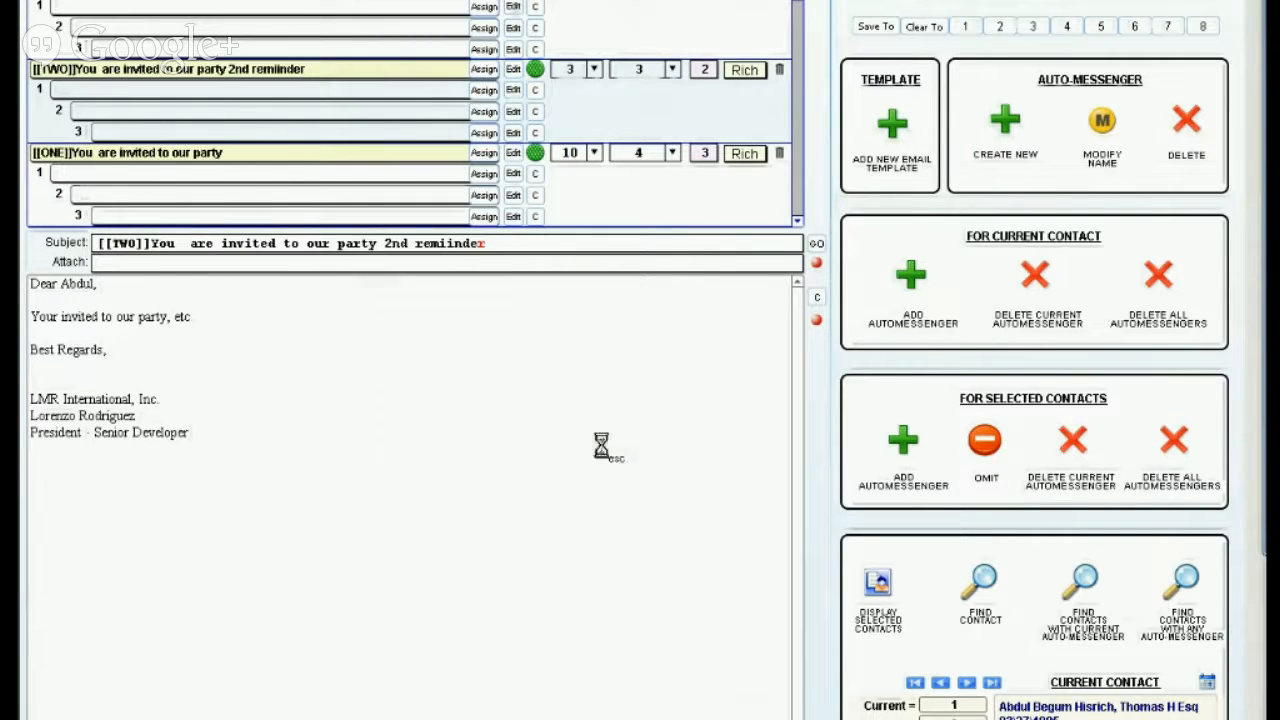
Step: Include the "Happy Birthday" template in the available list, assign it to the first BIRTHDAY entry and duplicate that entry
left_click(484, 6)
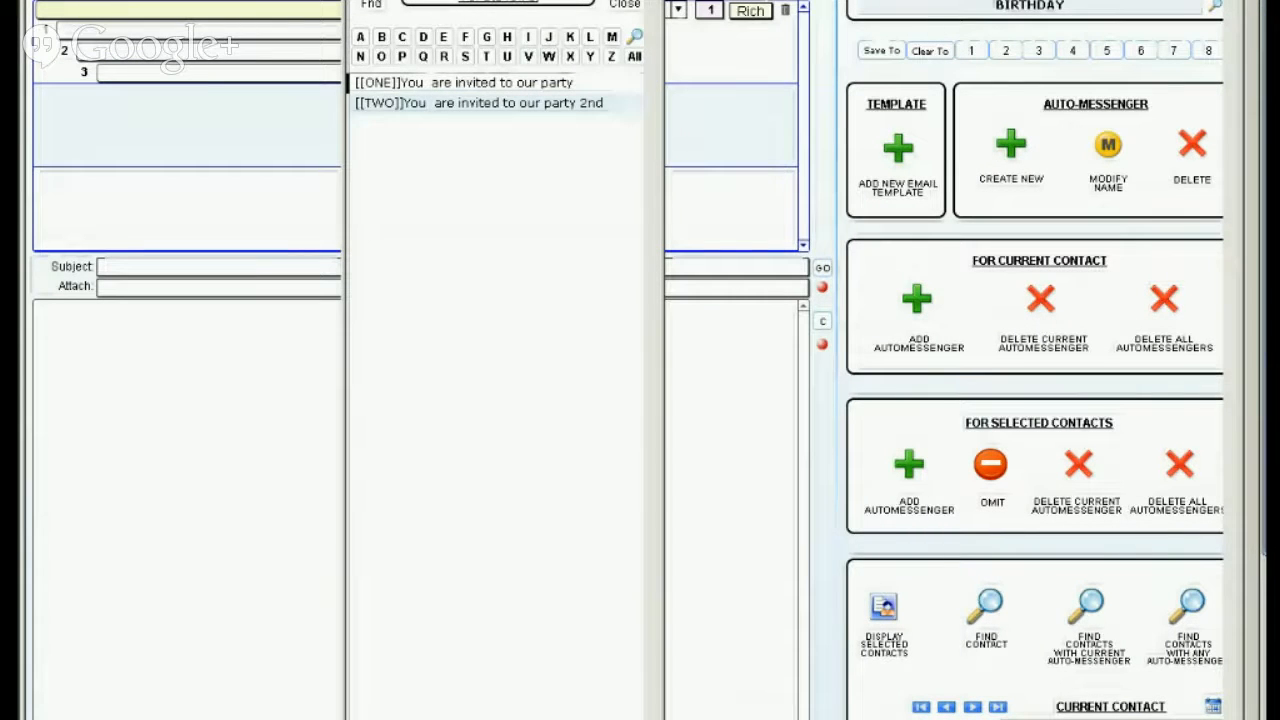
left_click(624, 5)
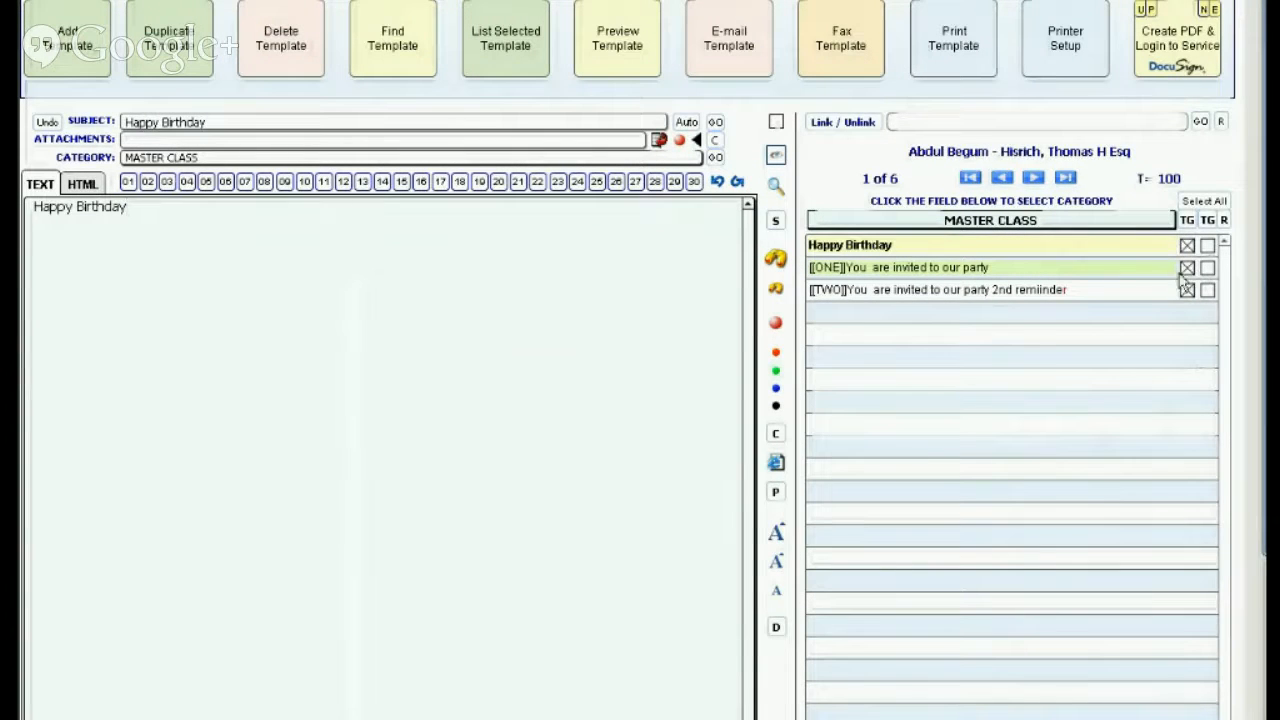
left_click(1182, 278)
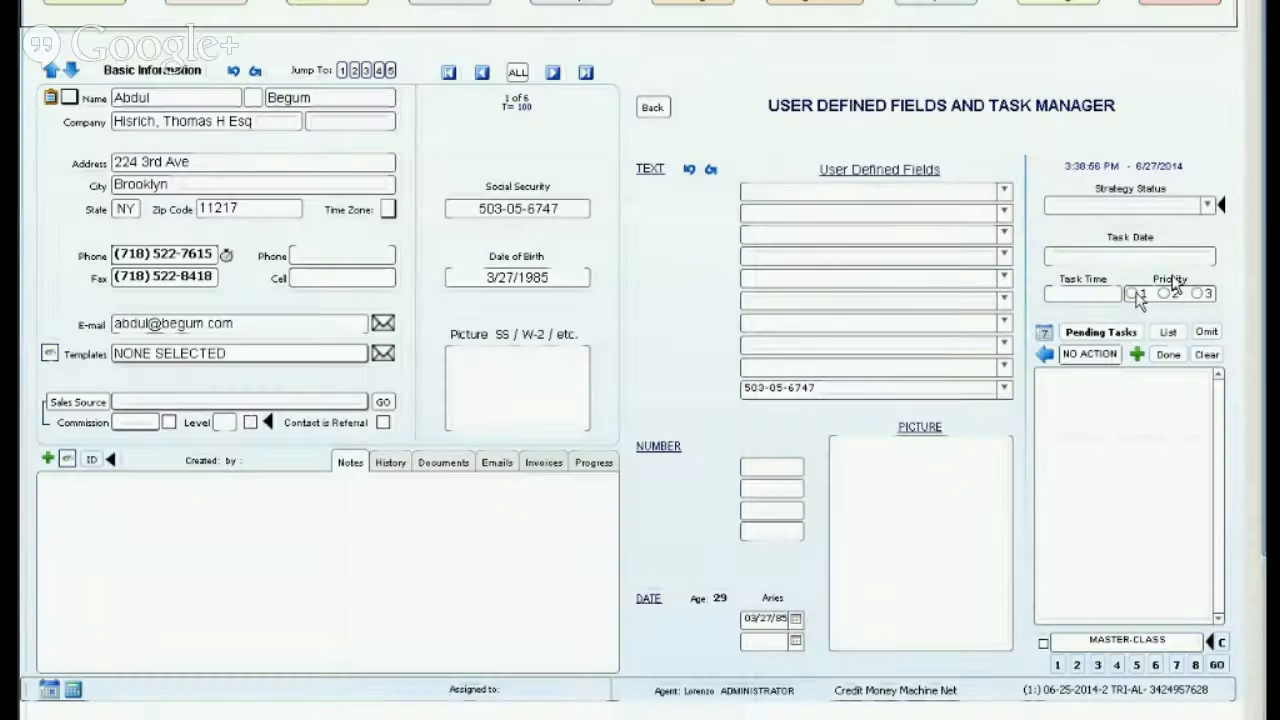
left_click(1217, 664)
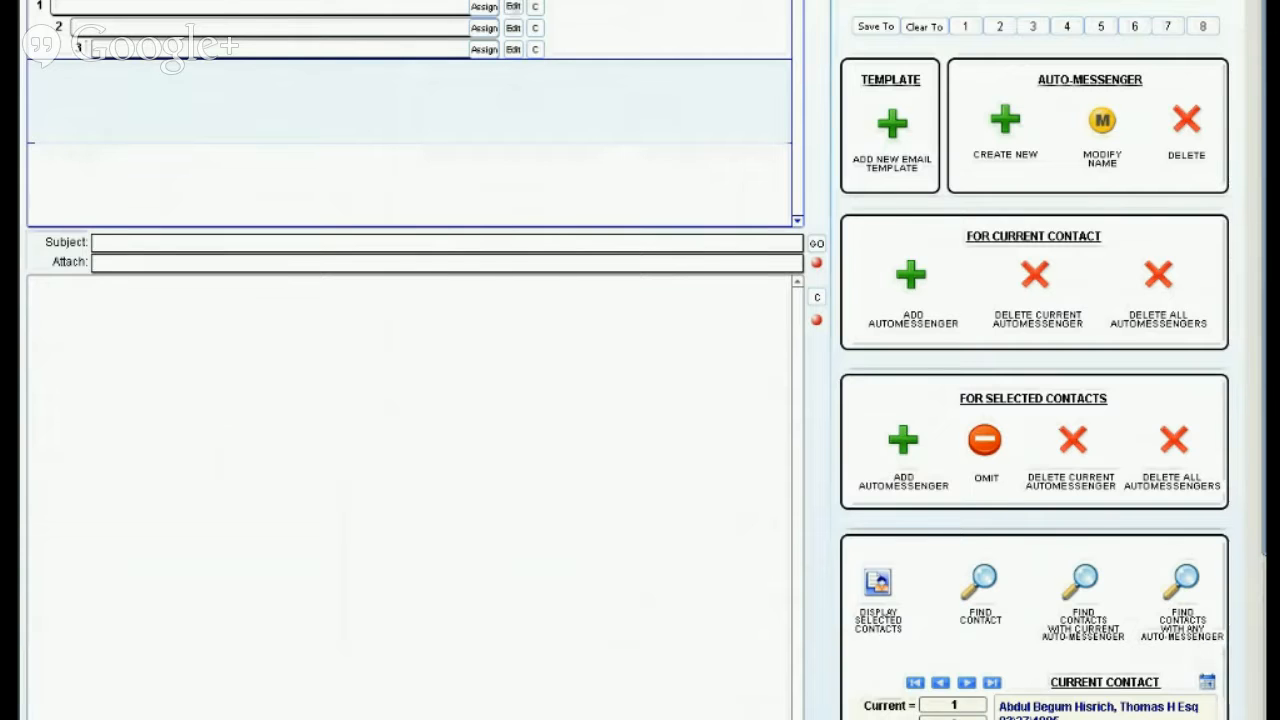
left_click(484, 3)
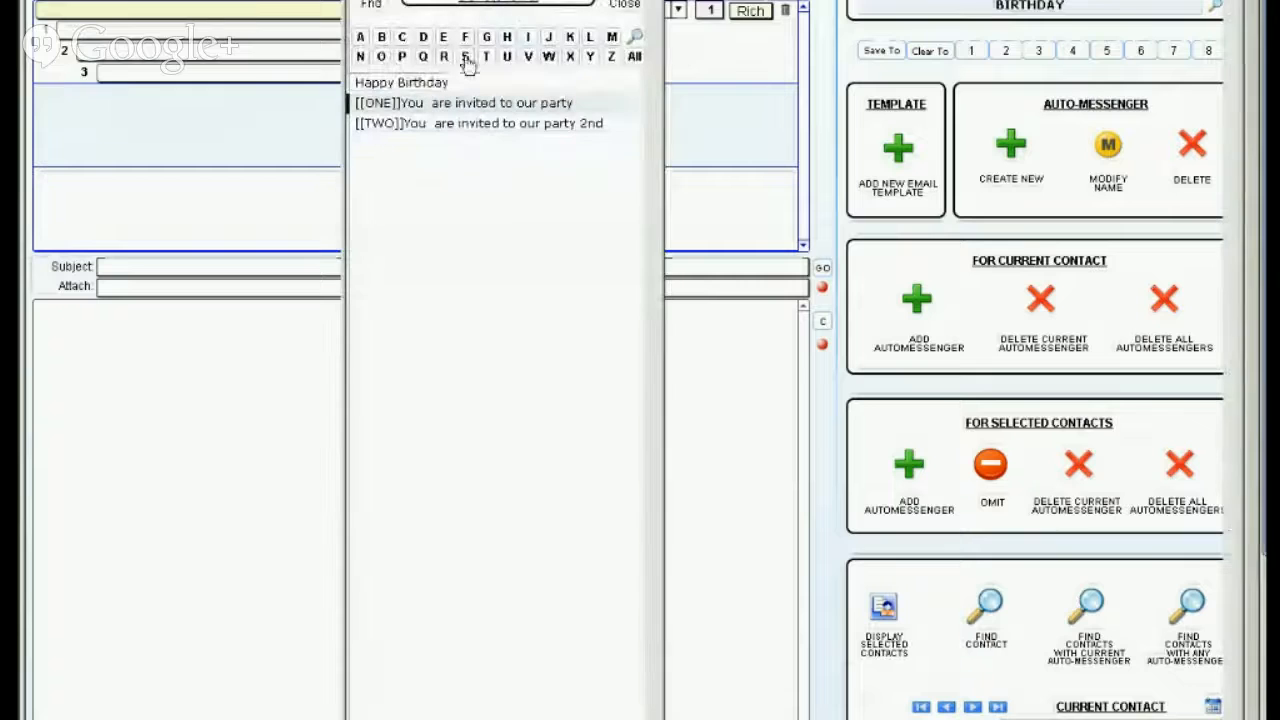
left_click(401, 84)
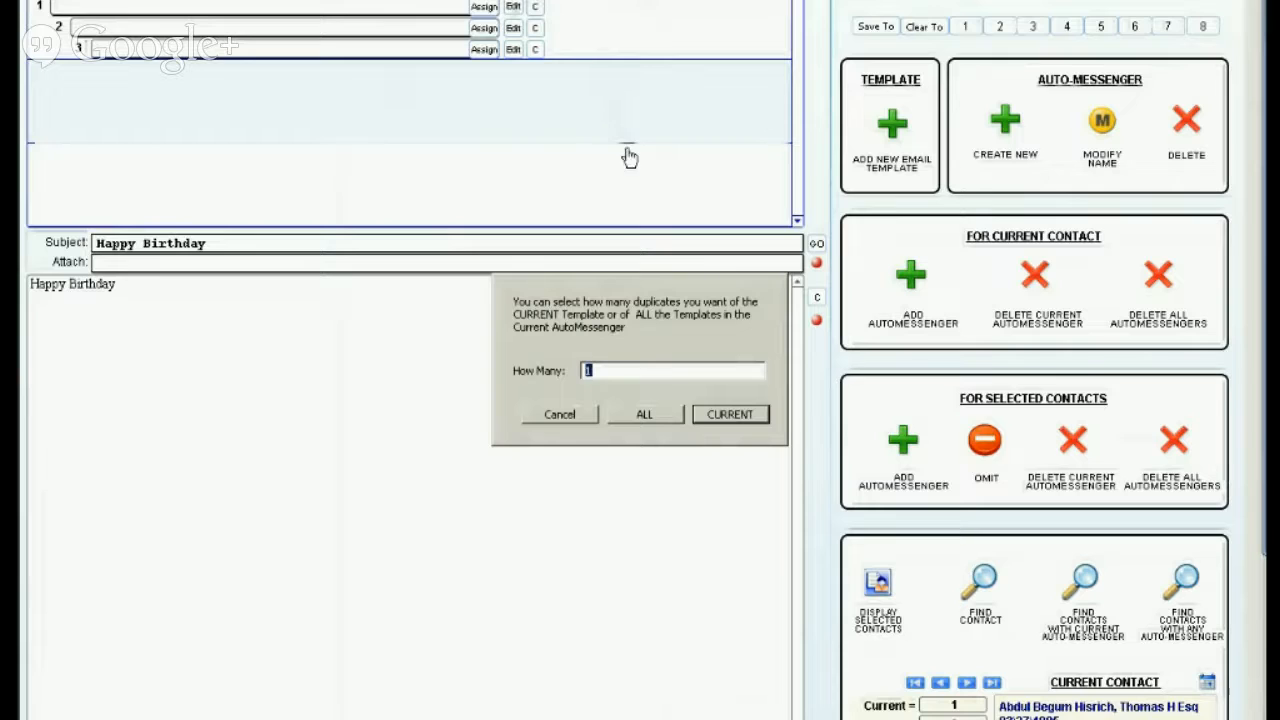
type("1")
key("Return")
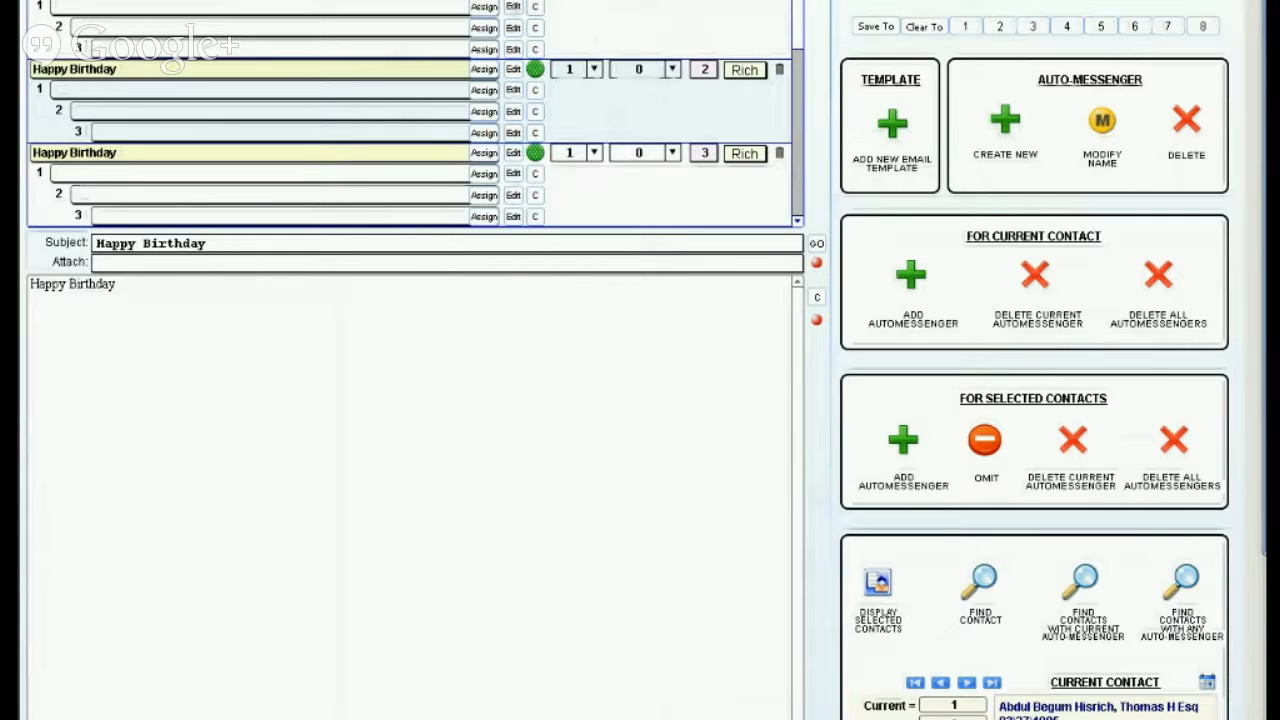
Step: Set the delay of all "Happy Birthday" entries in the BIRTHDAY auto-messenger to 1Y and choose a start date from the calendar
left_click(685, 2)
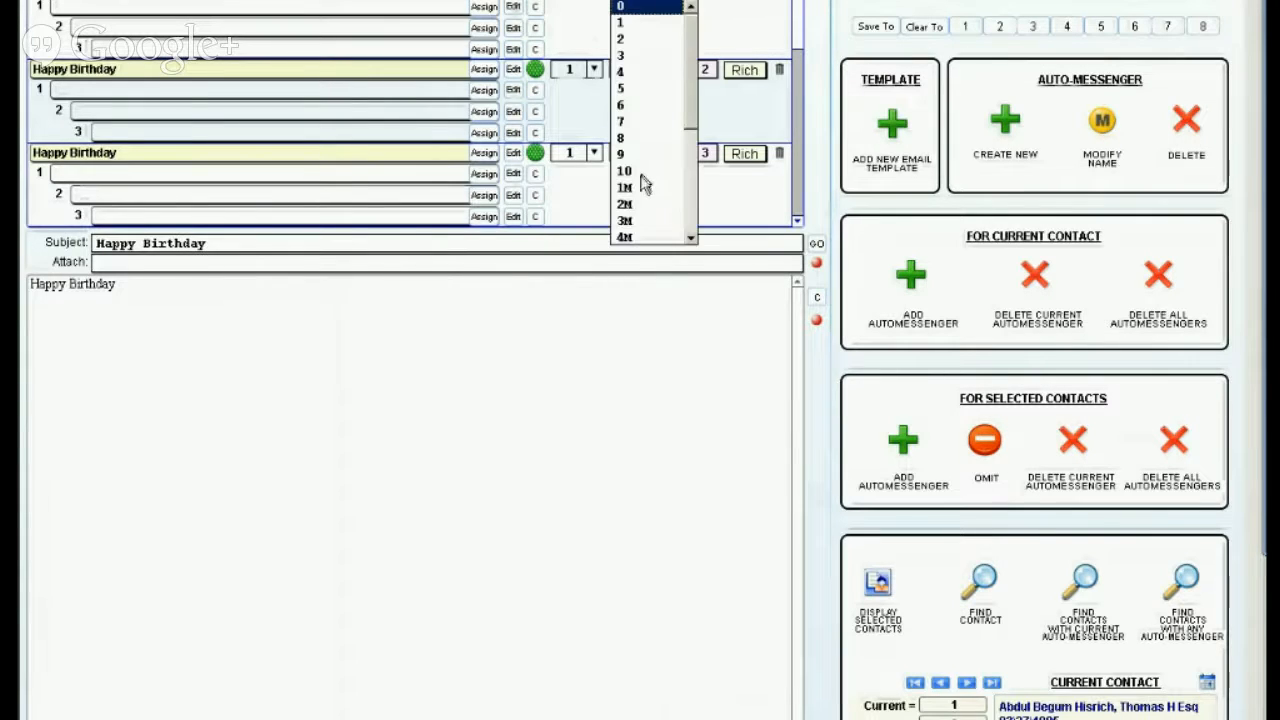
left_click(688, 216)
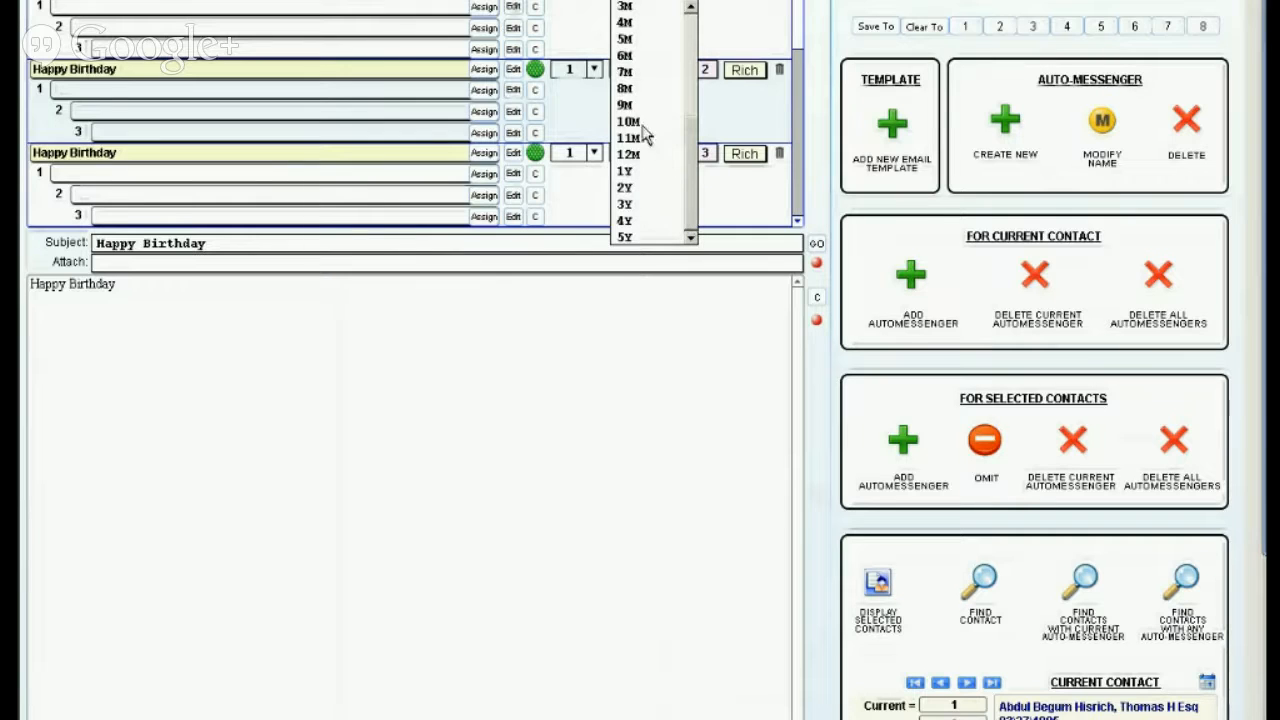
left_click(625, 172)
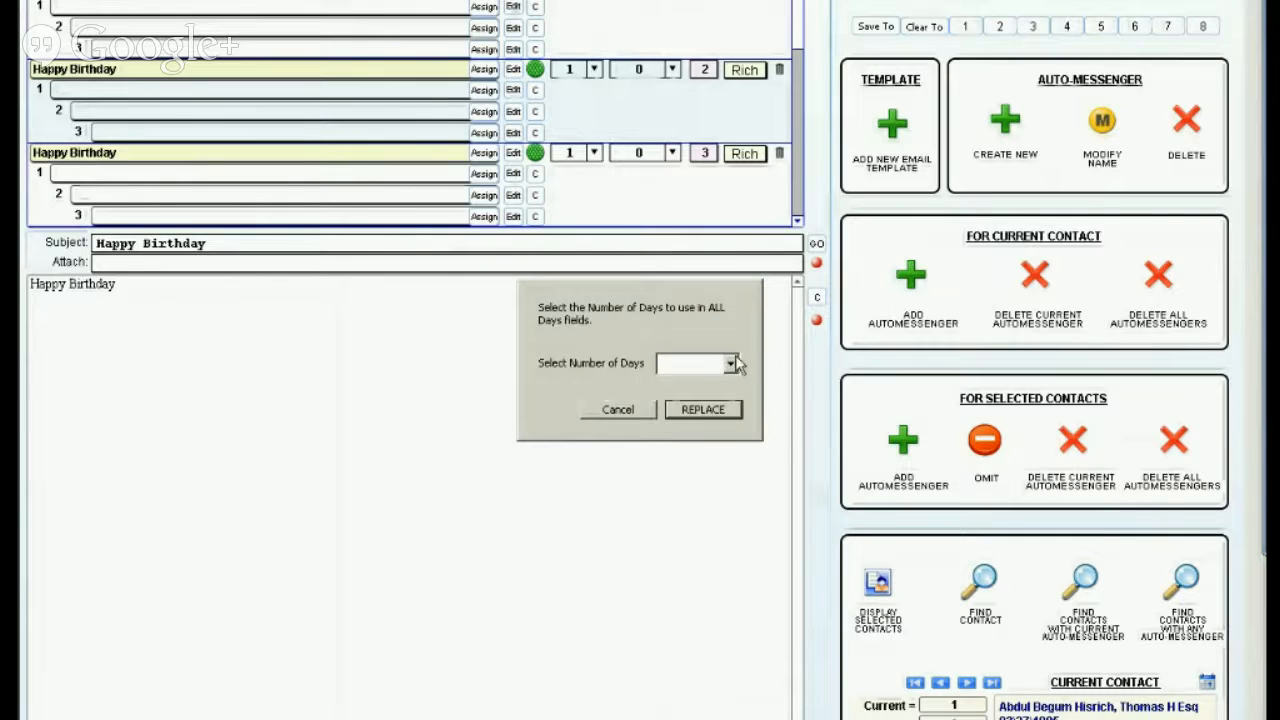
left_click(733, 365)
left_click(700, 663)
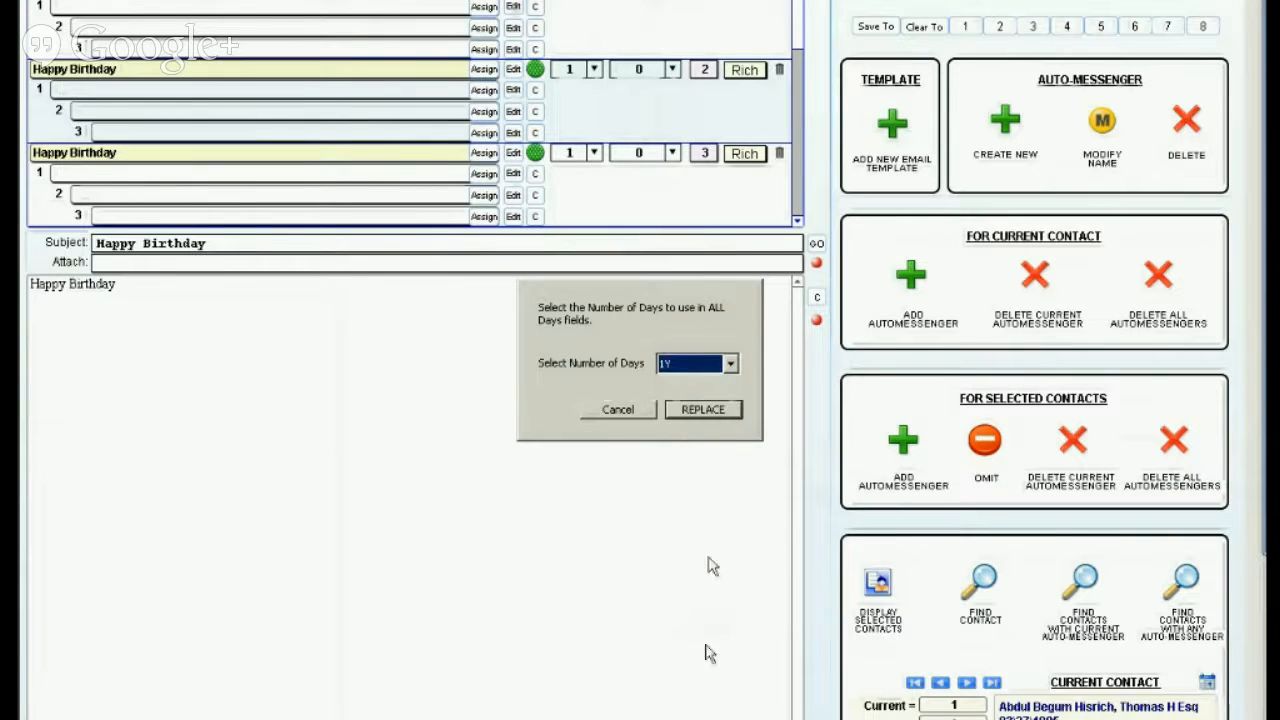
left_click(703, 410)
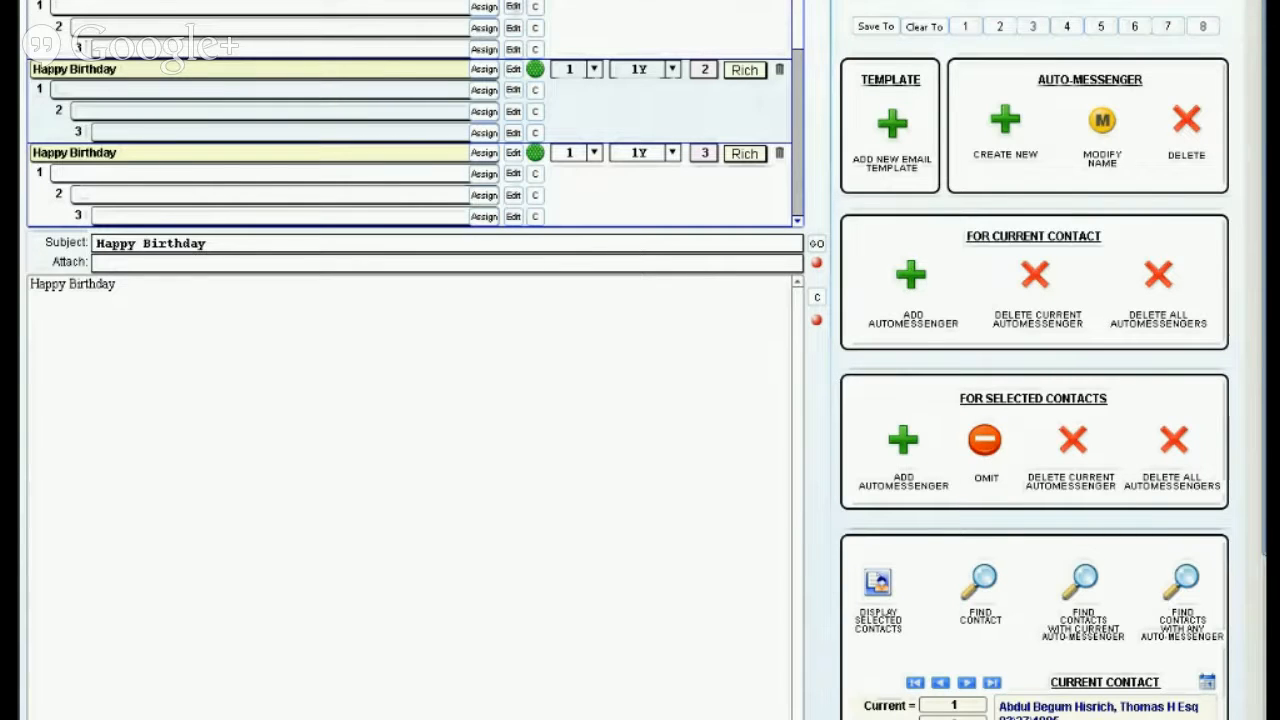
left_click(530, 2)
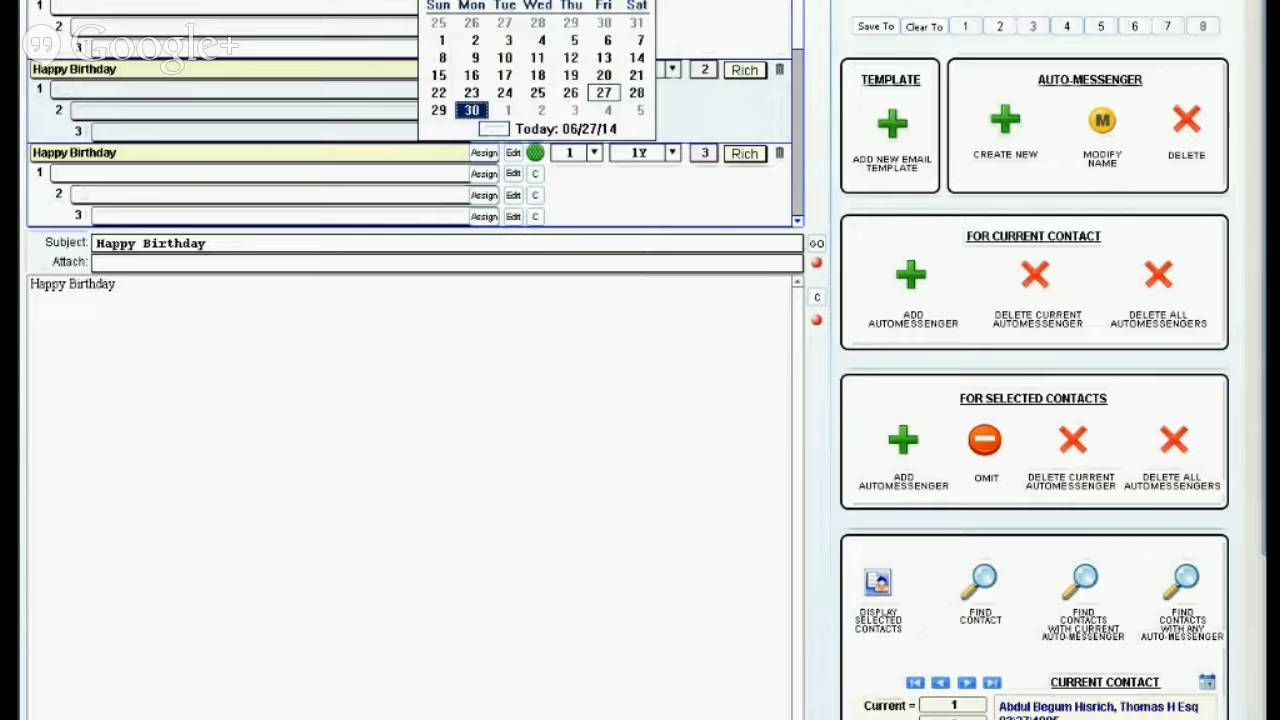
left_click(640, 111)
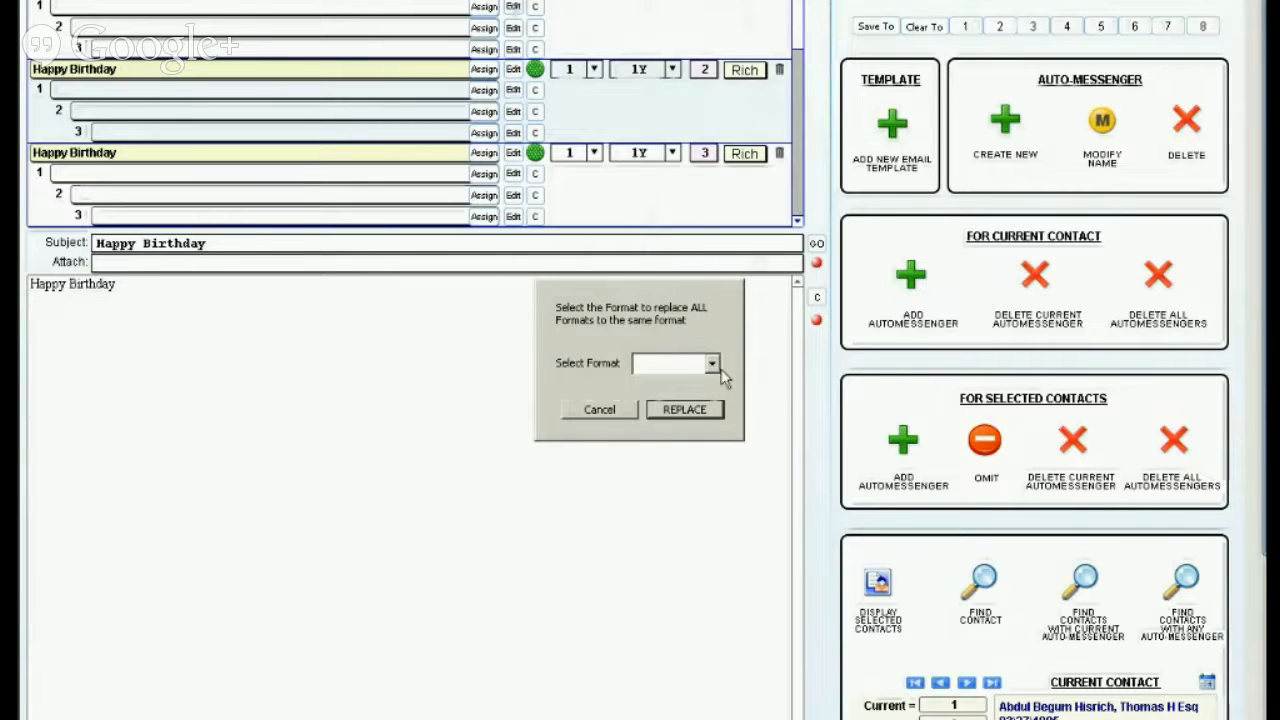
Step: Replace the format of all BIRTHDAY entries with Text and check it throughout the list
left_click(713, 365)
left_click(652, 385)
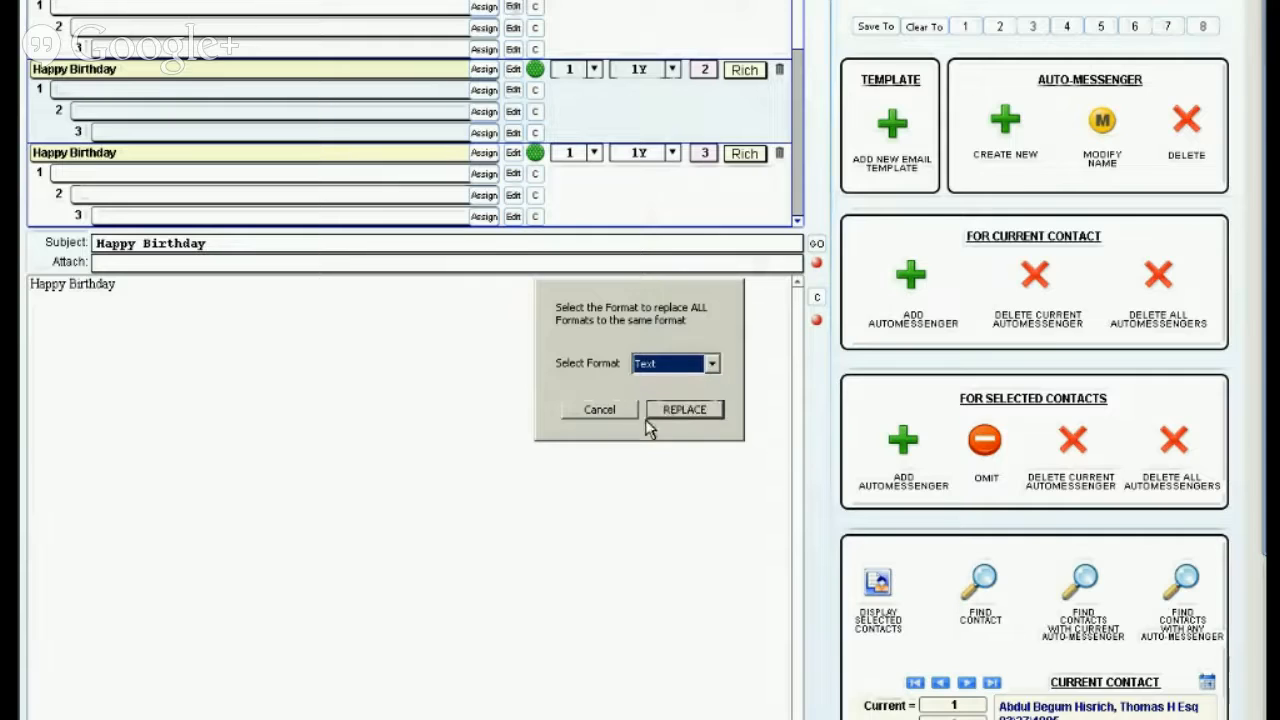
left_click(672, 416)
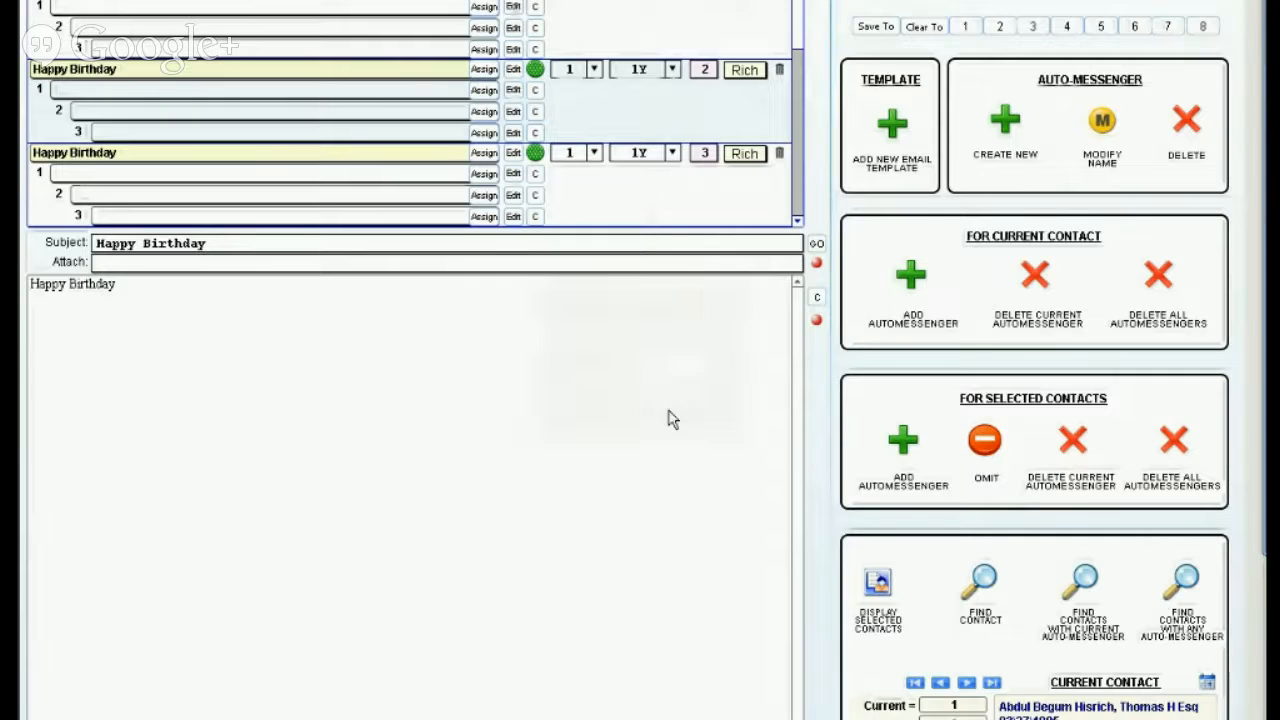
left_click(796, 202)
left_click(796, 202)
left_click(796, 202)
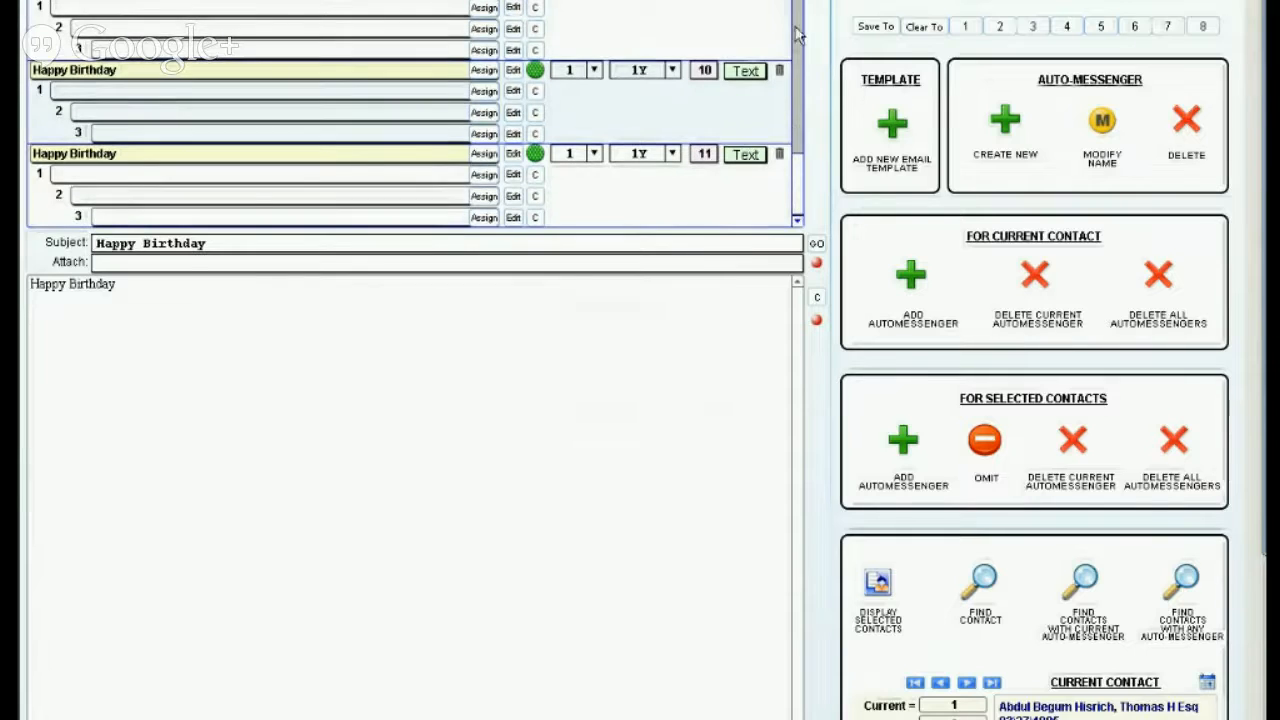
Step: Replace the format of all BIRTHDAY entries with Rich Text
left_click(798, 12)
left_click(798, 12)
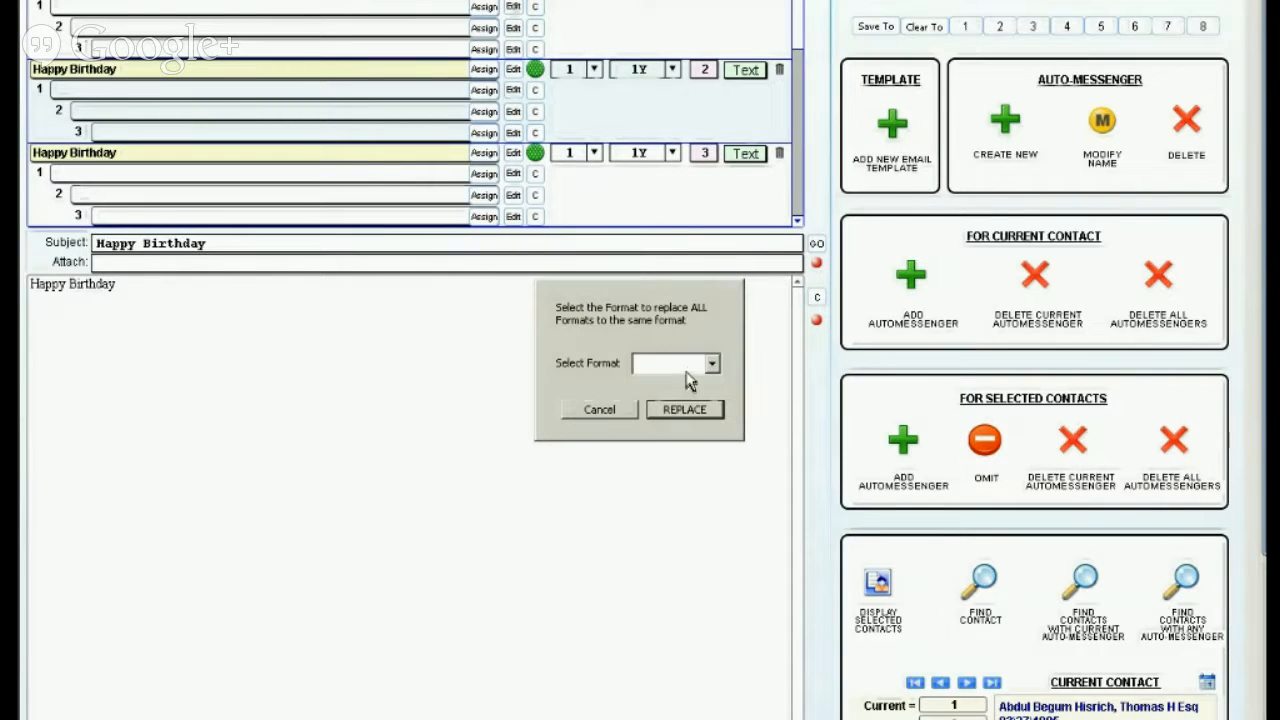
left_click(660, 364)
left_click(657, 400)
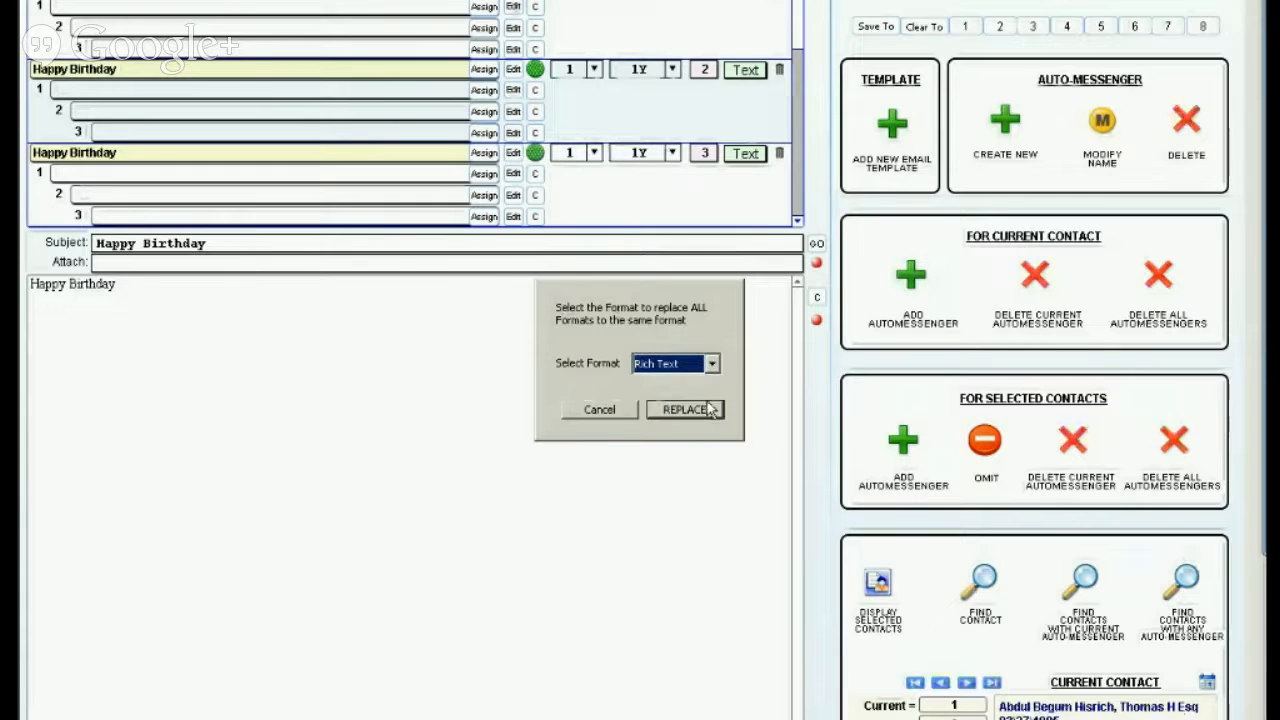
left_click(684, 410)
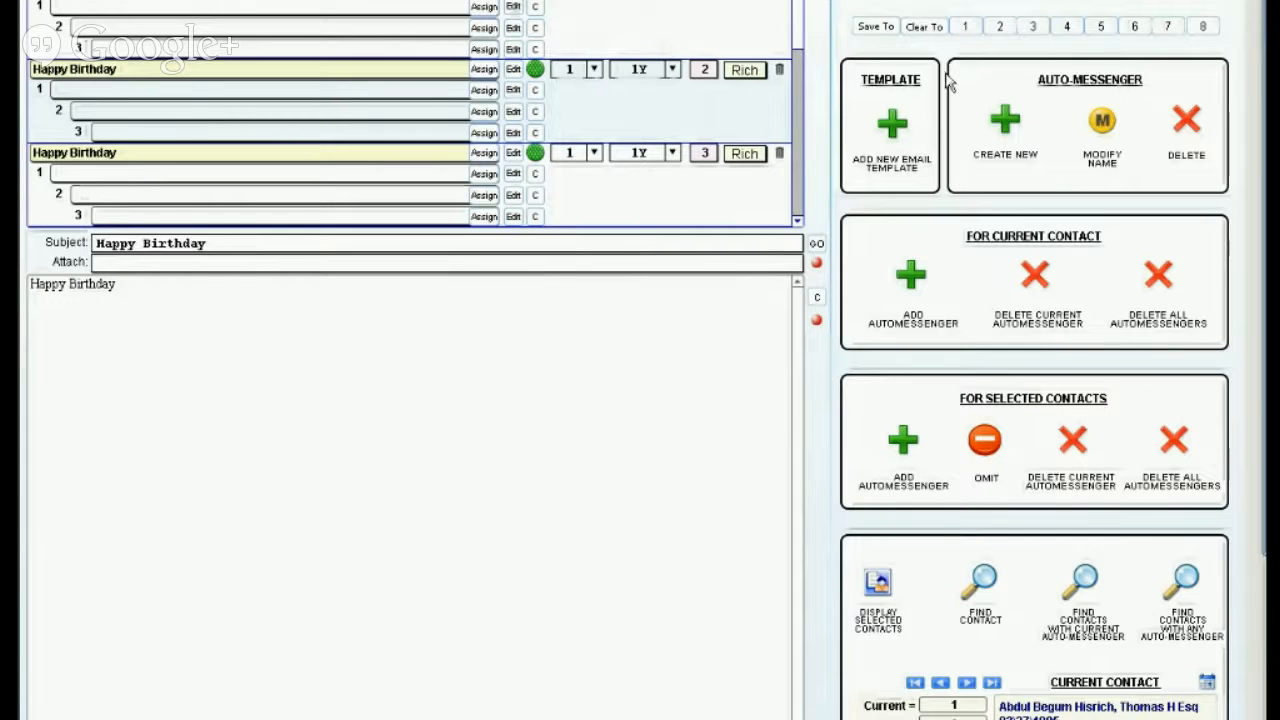
Step: Switch to the MASTER-CLASS auto-messenger and omit its second entry from the displayed sequence
left_click(935, 8)
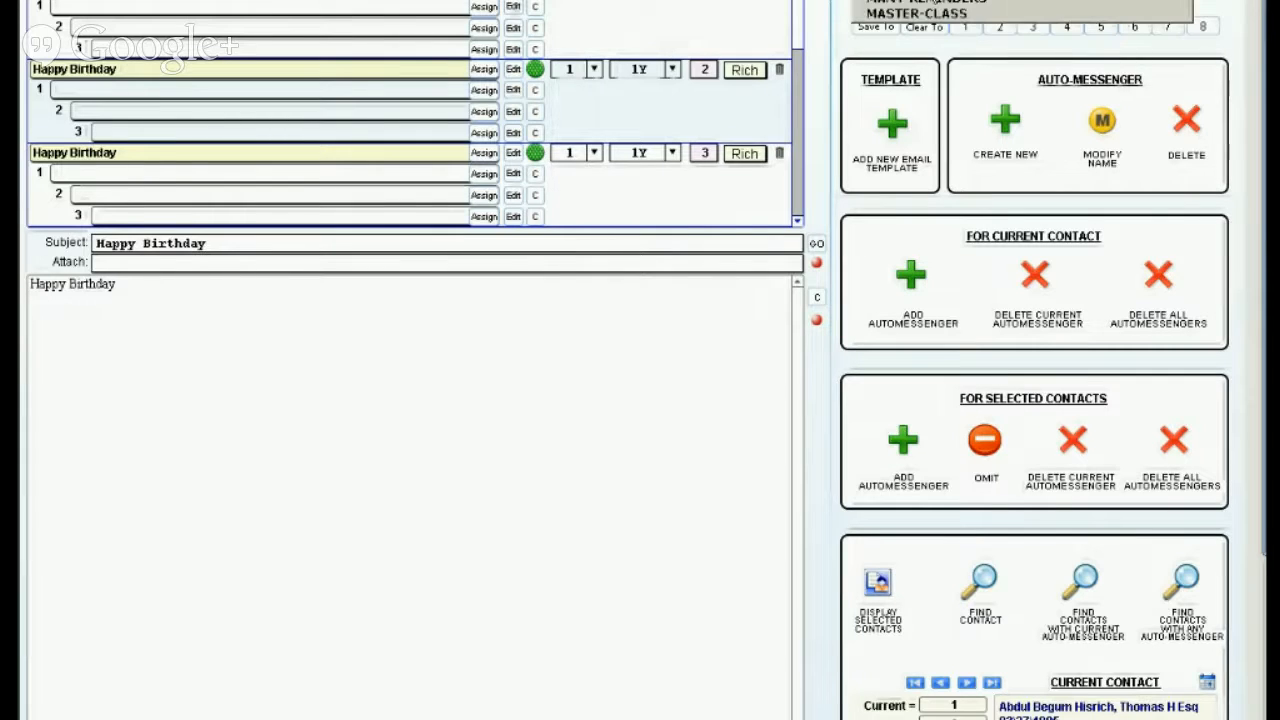
left_click(929, 10)
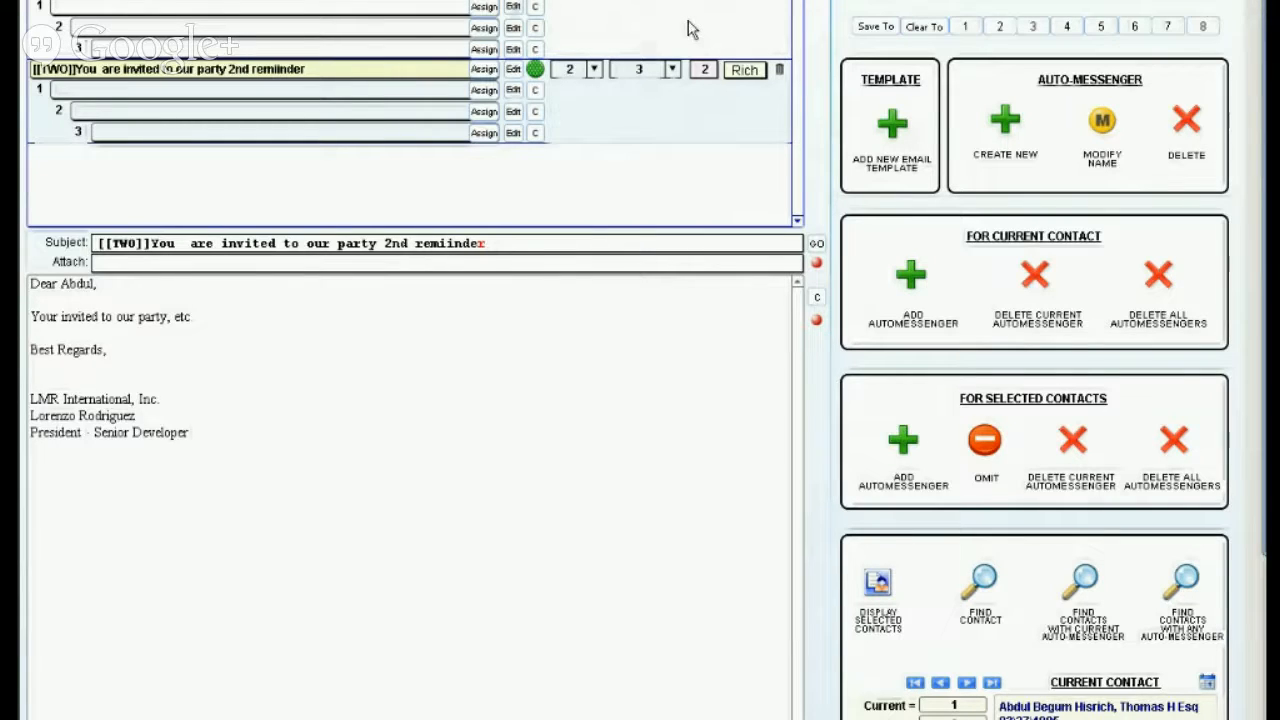
left_click(705, 72)
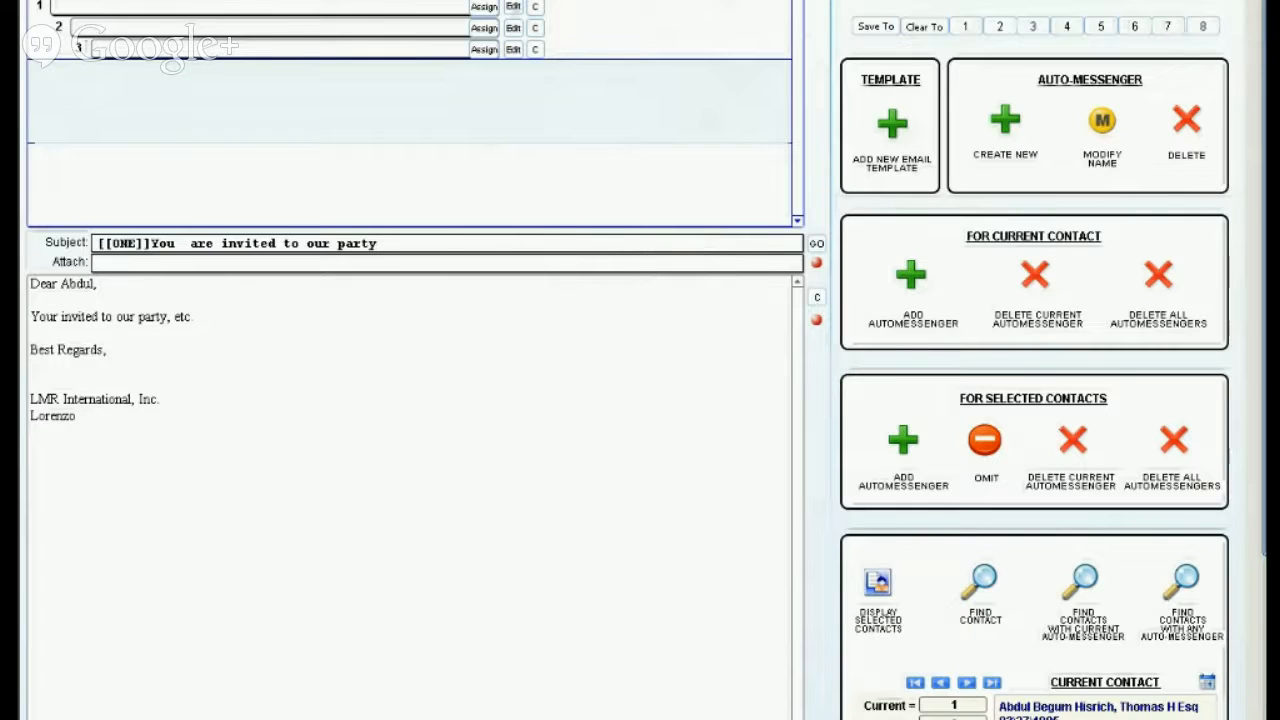
Step: Switch to the MANY REMINDERS auto-messenger and omit the entry in second place from the displayed sequence, repeatedly
left_click(1012, 2)
left_click(1031, 2)
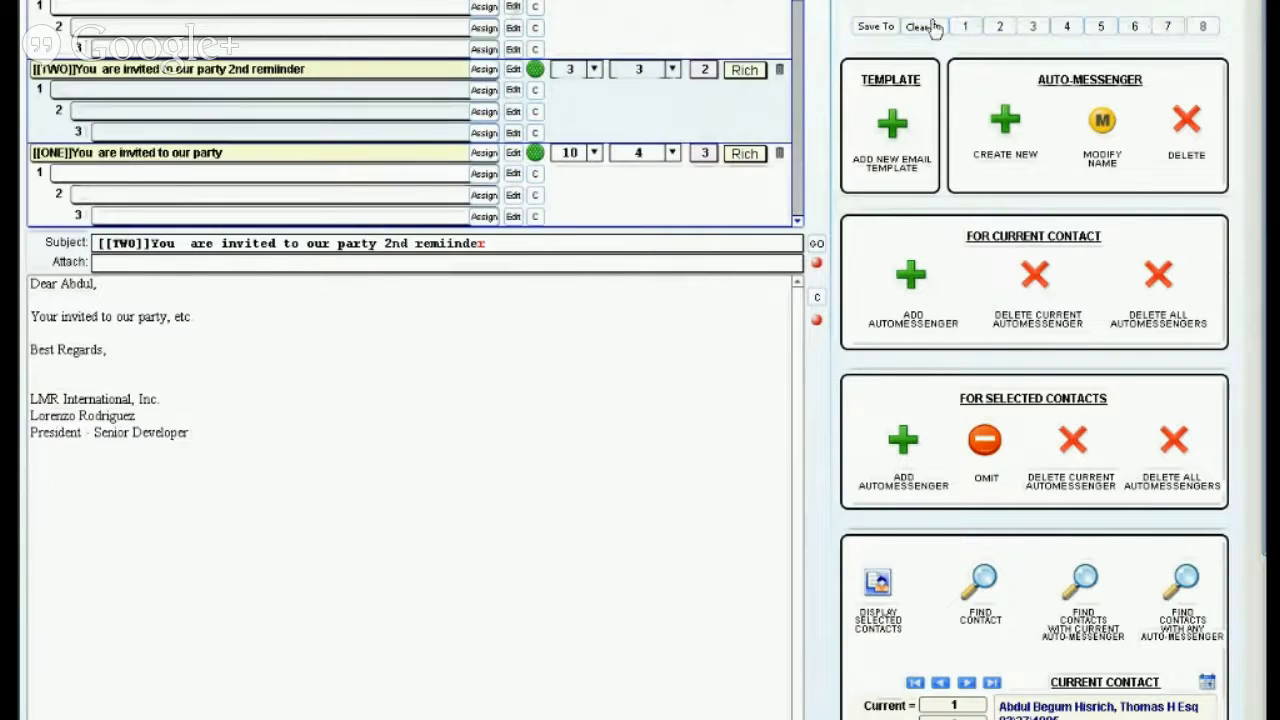
left_click(705, 72)
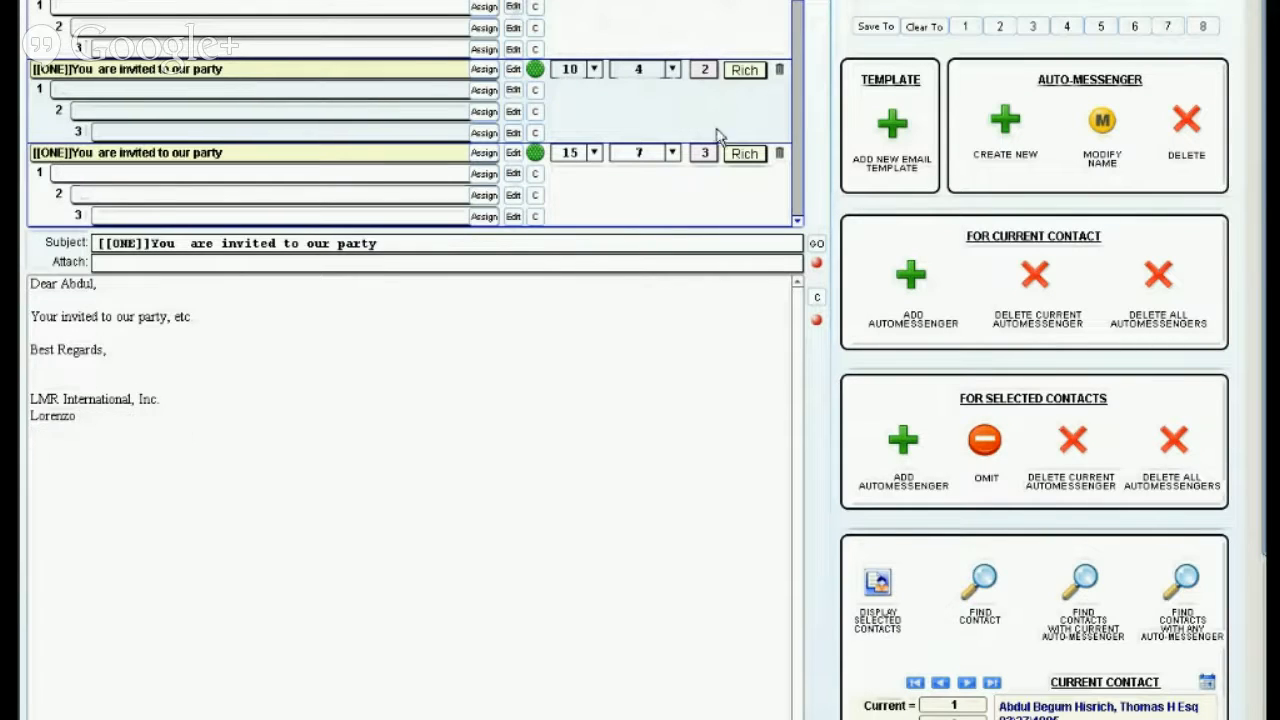
left_click(704, 71)
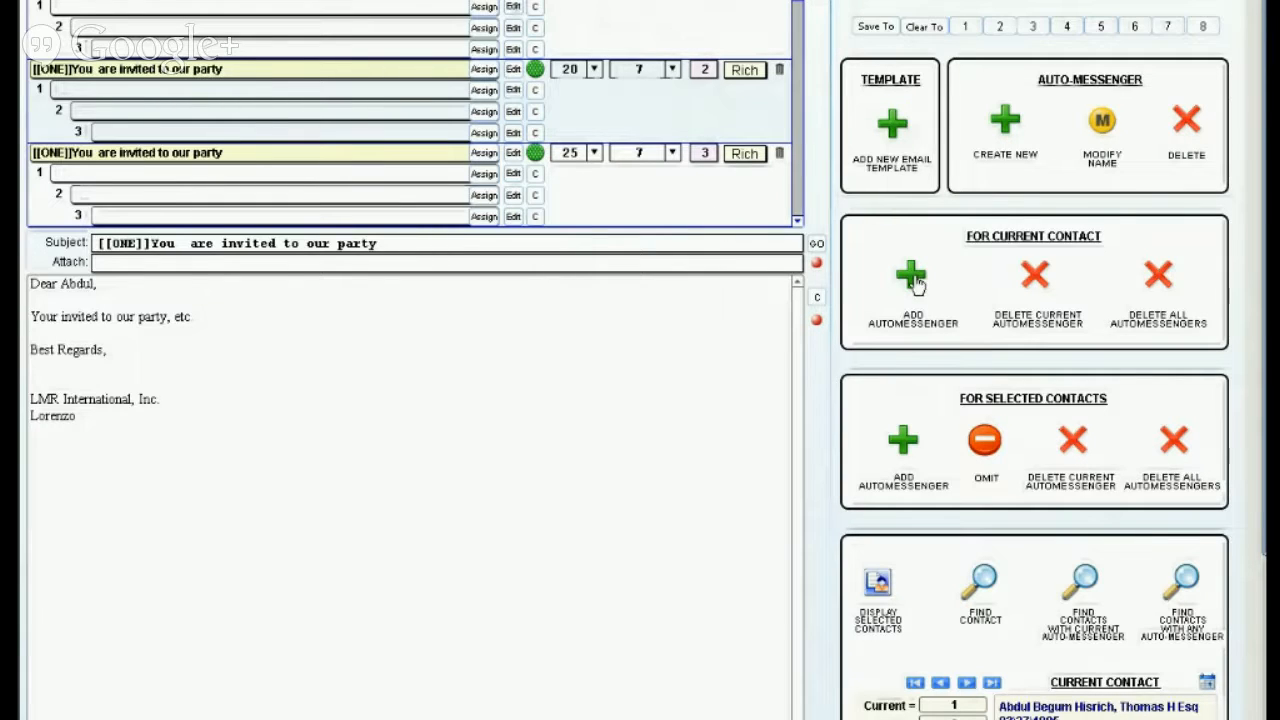
Step: View the messages of the first and second entries in the MANY REMINDERS auto-messenger
left_click(172, 70)
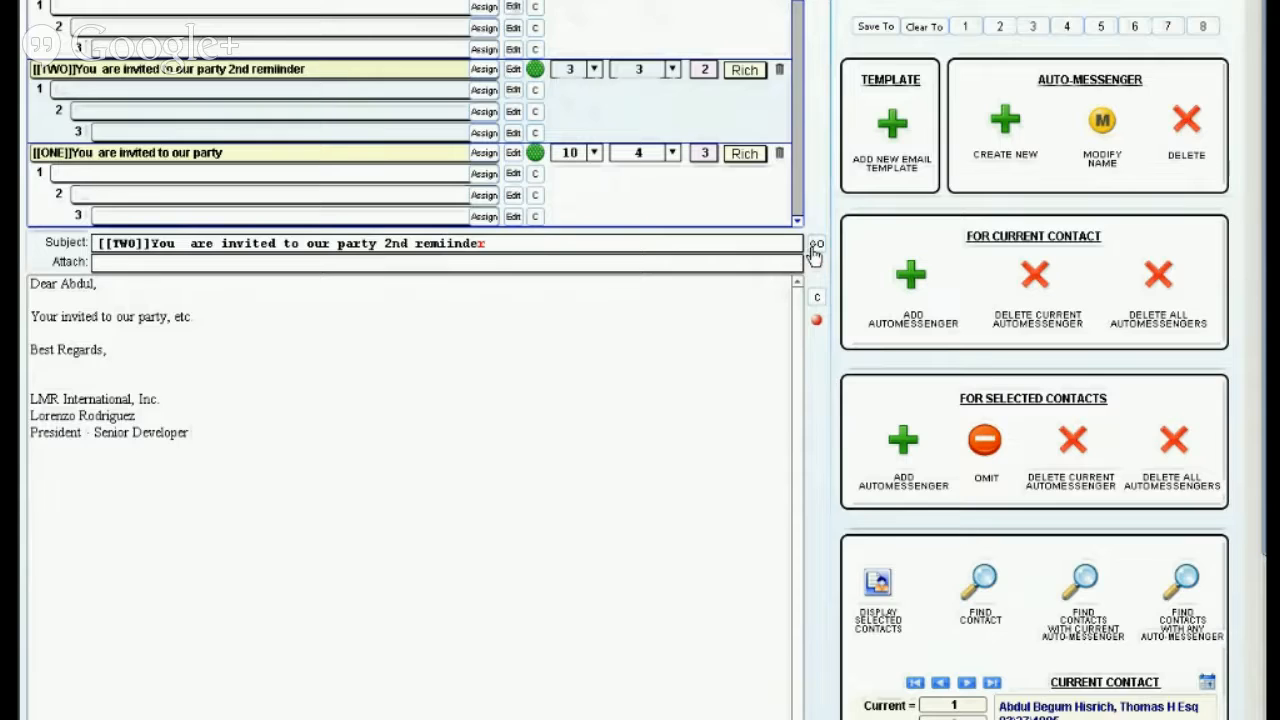
left_click(426, 3)
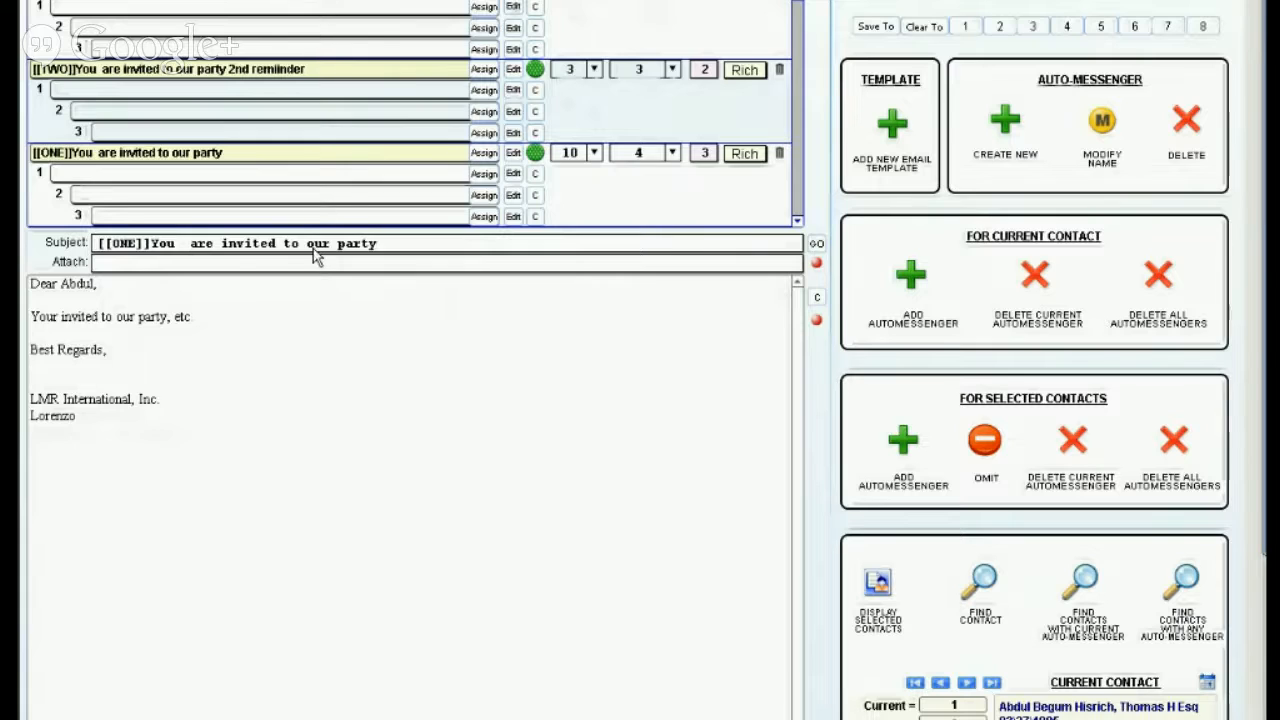
left_click(300, 70)
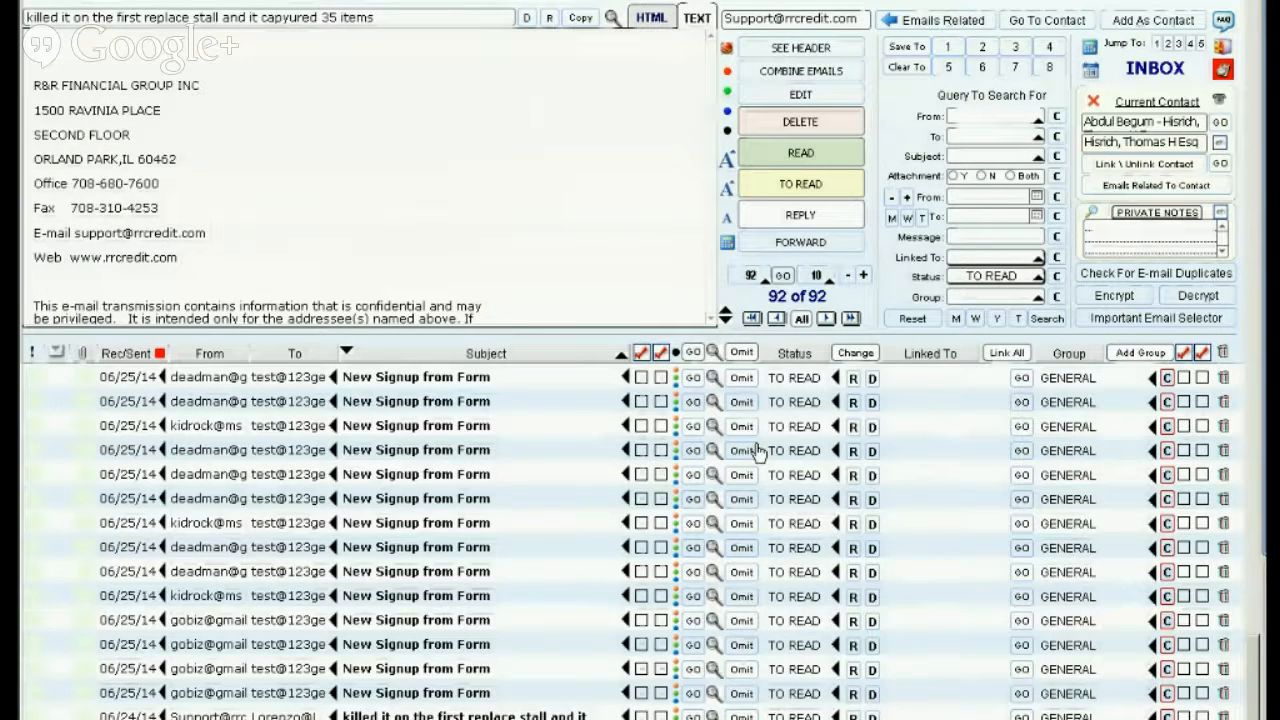
Step: Open the Internet settings, read the instructions for sending auto-messenger emails with the online server, and close them
left_click(694, 398)
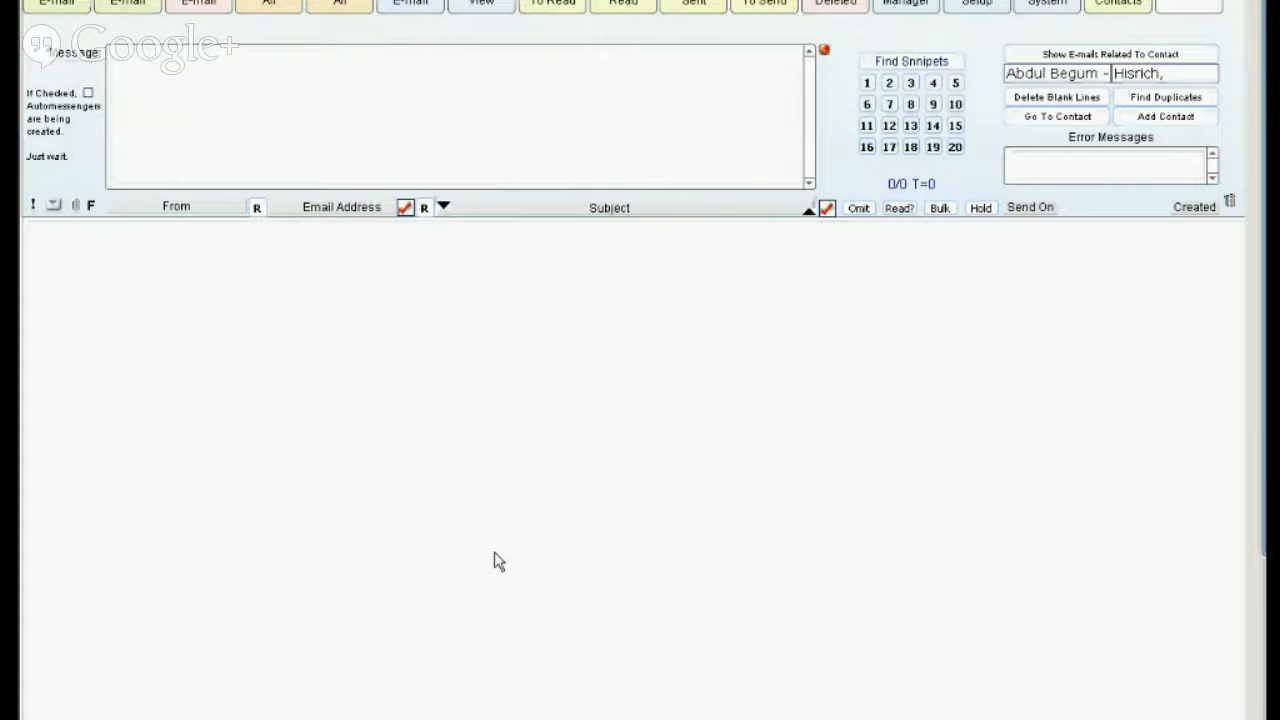
left_click(1180, 8)
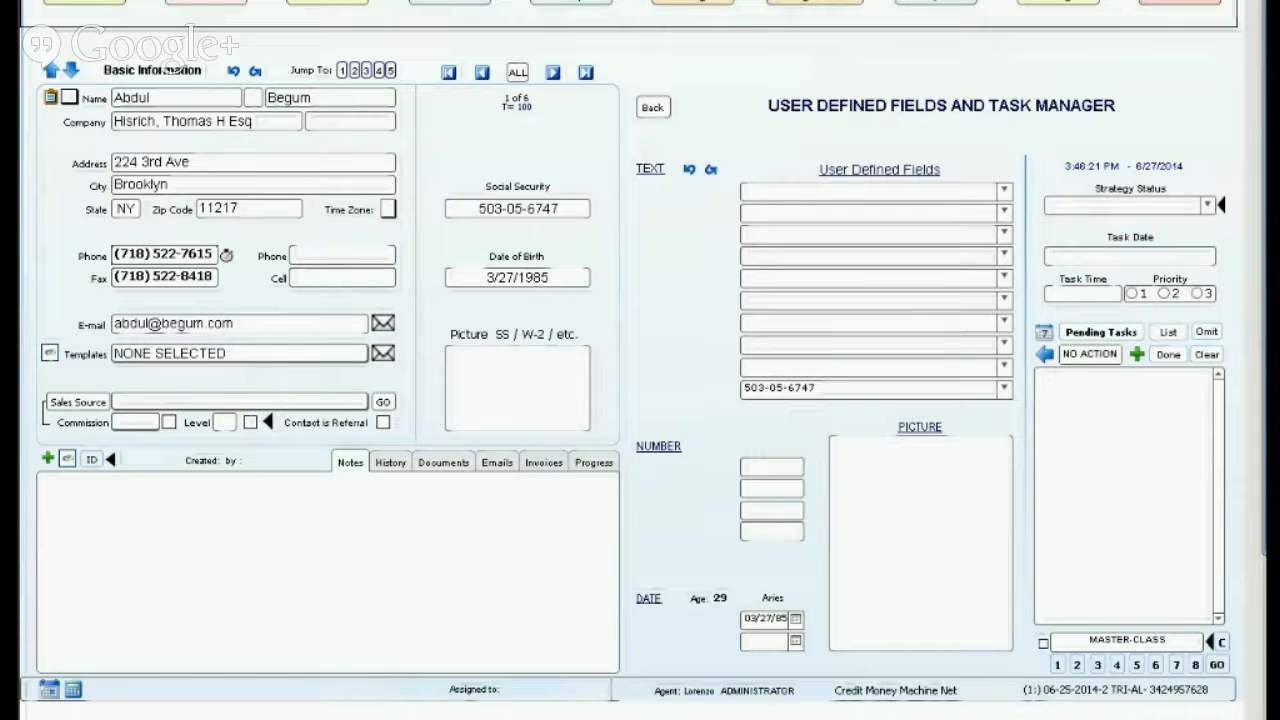
left_click(815, 2)
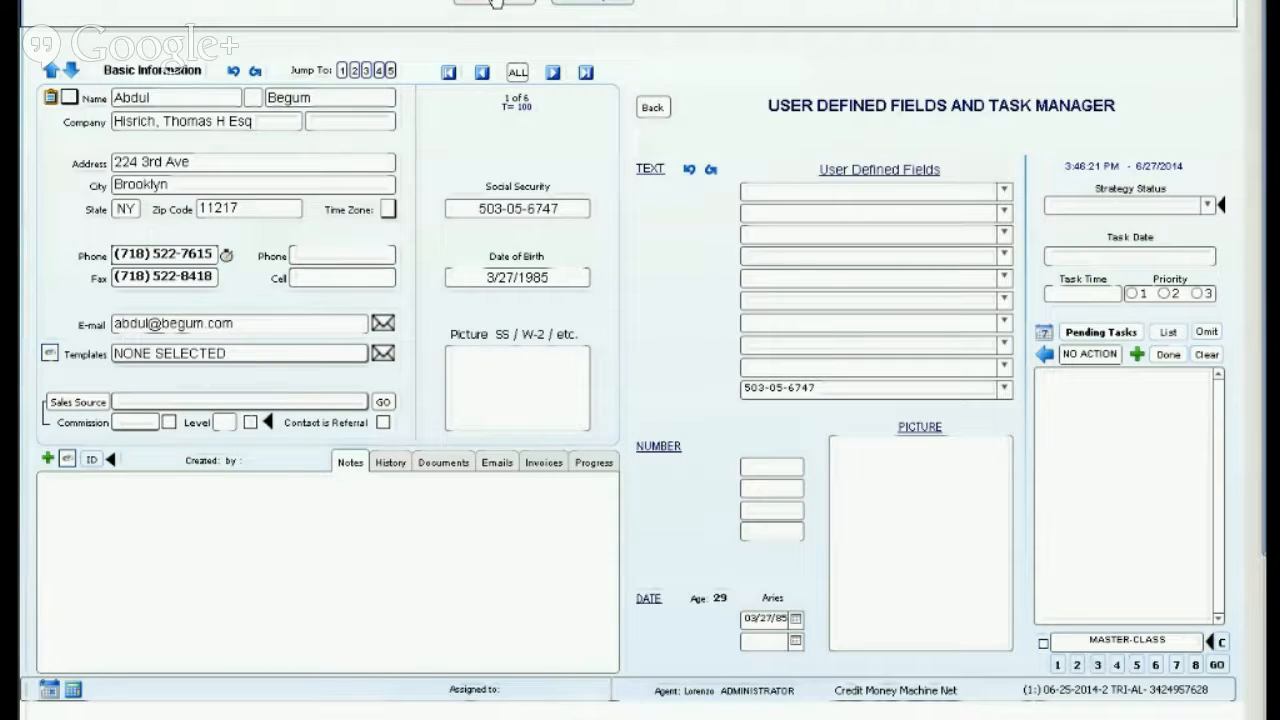
left_click(494, 2)
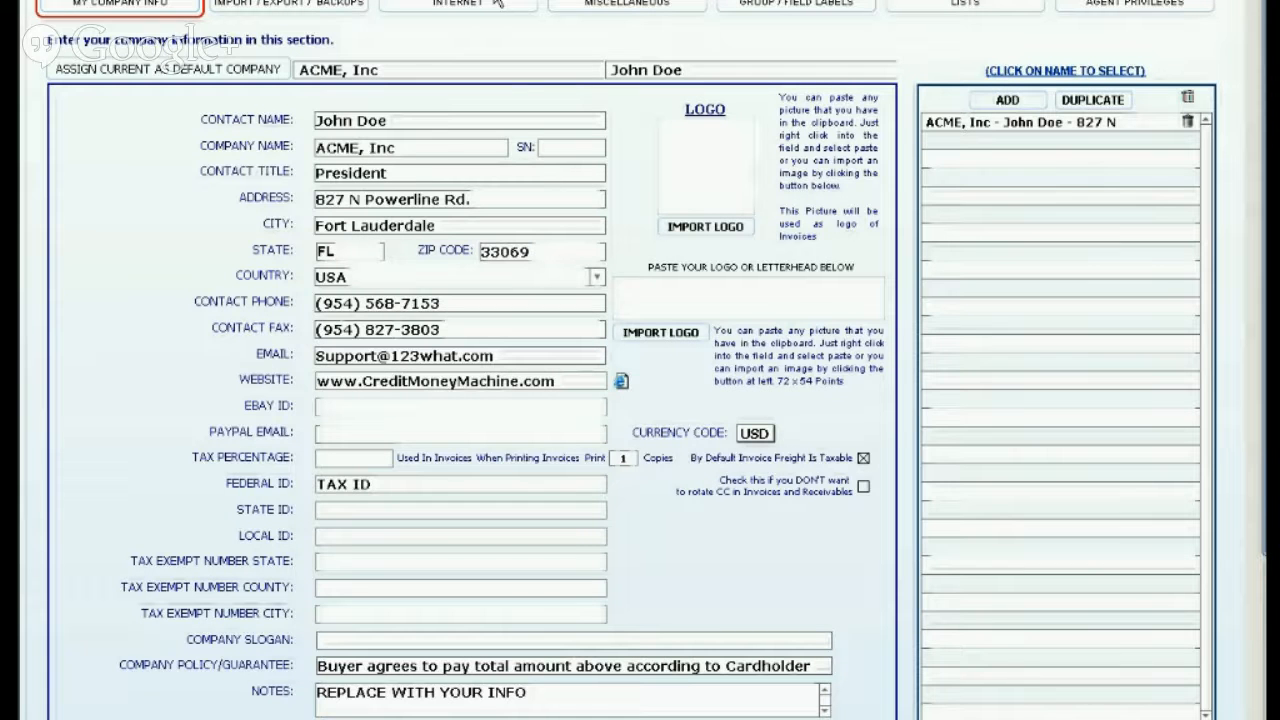
left_click(497, 3)
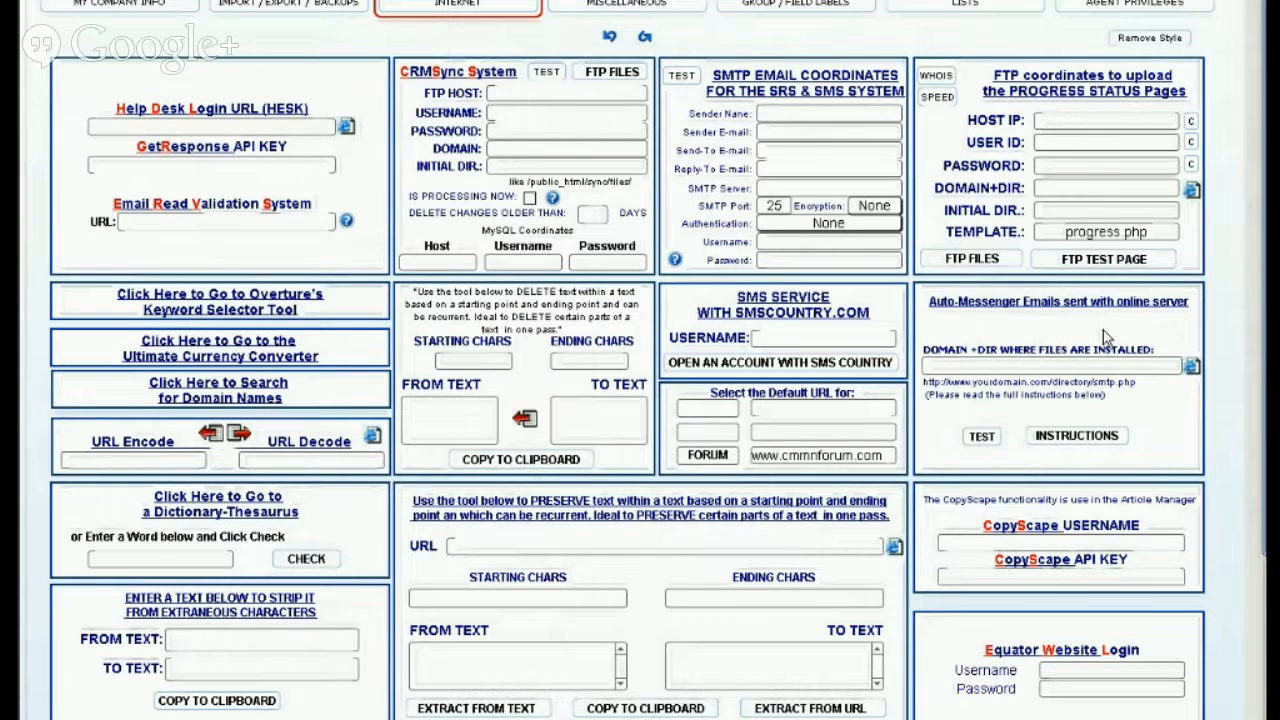
left_click(1054, 441)
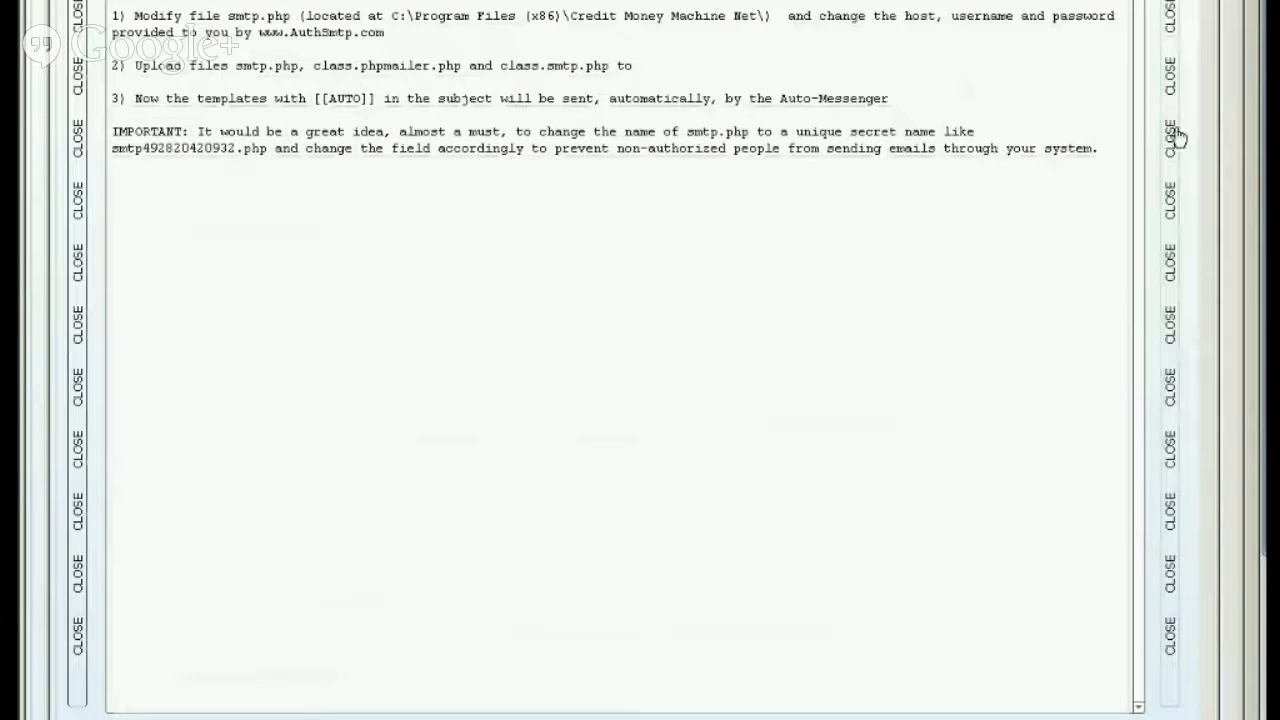
left_click(1175, 137)
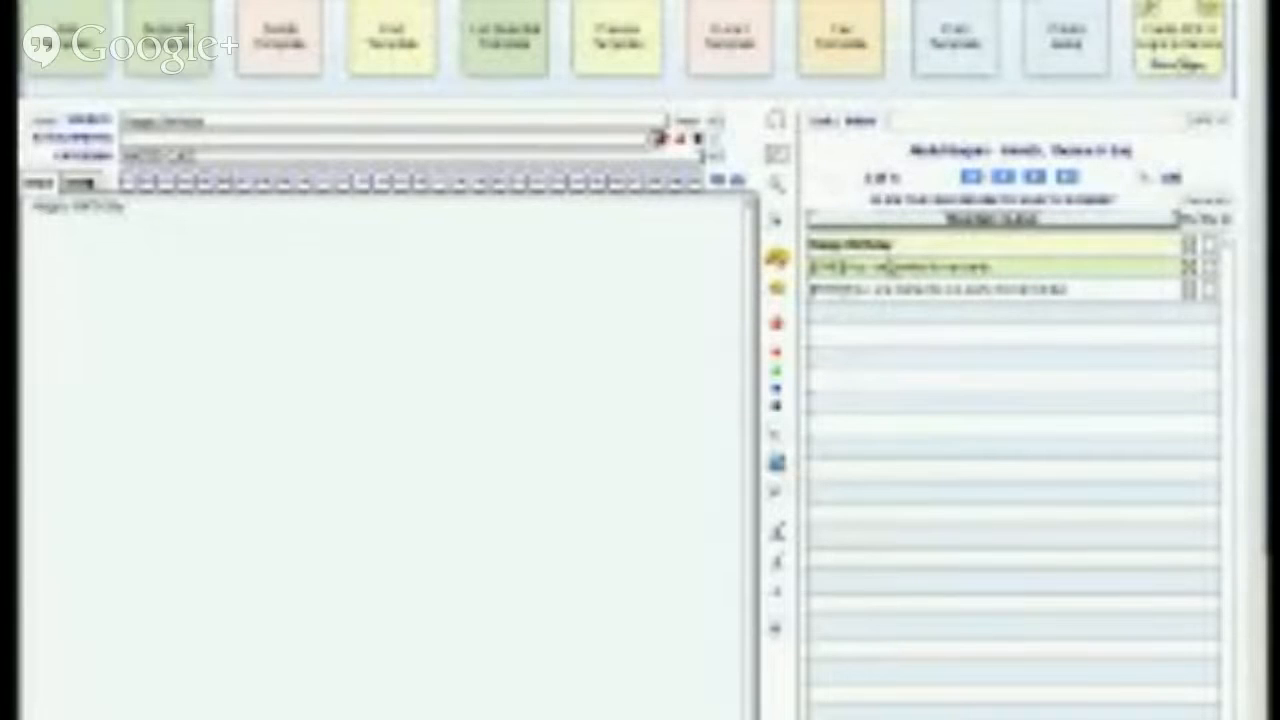
Step: Add the [[AUTO]] tag to the subject of the "[[ONE]]You are invited to our party" template in the MASTER CLASS category
left_click(886, 268)
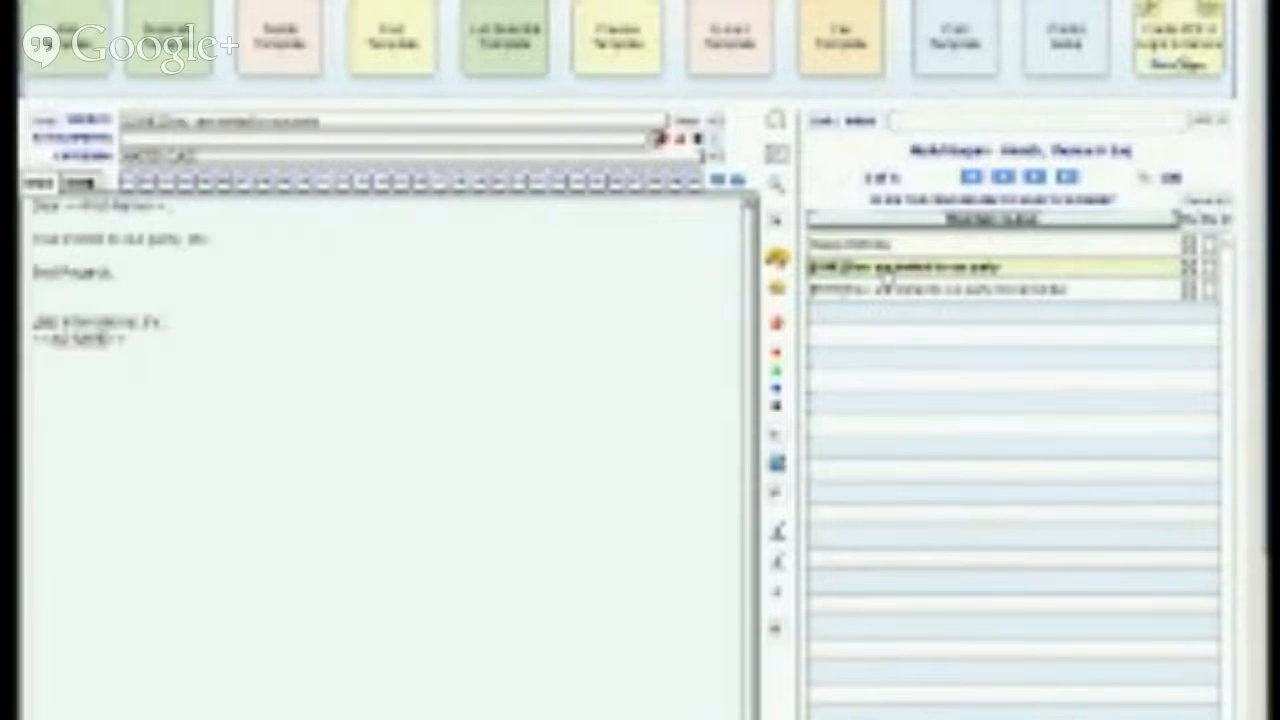
left_click(410, 120)
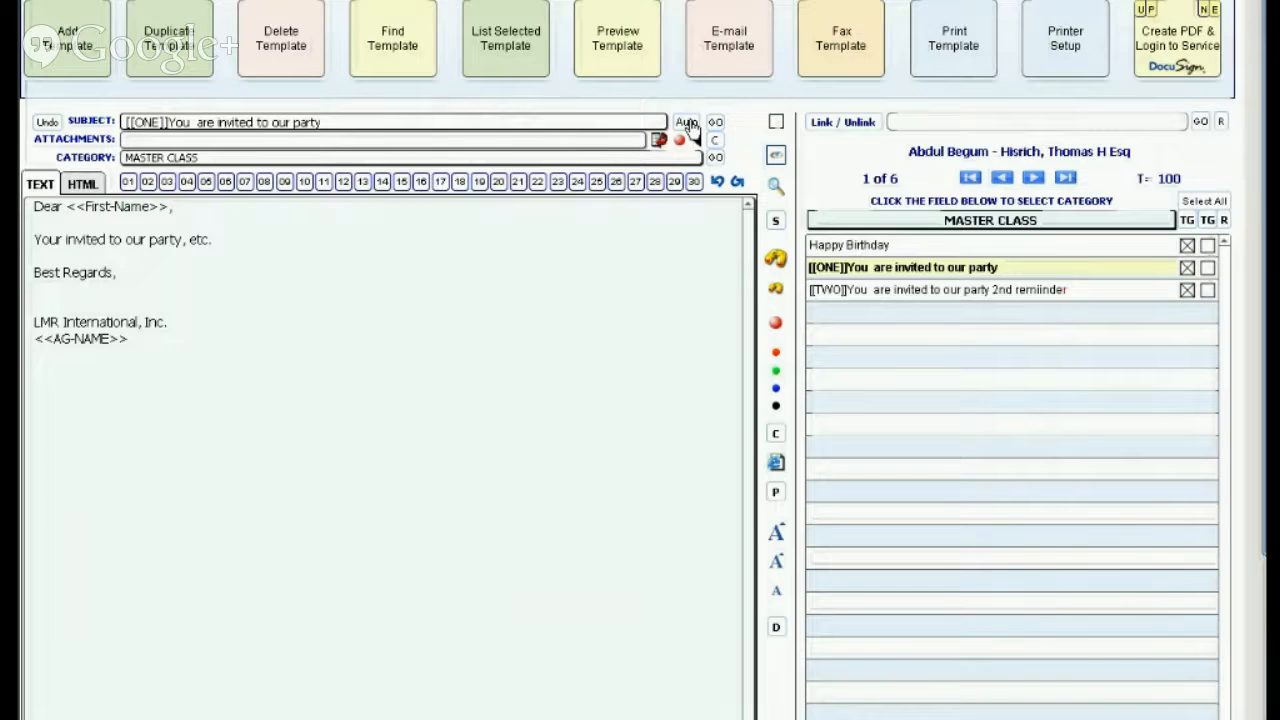
left_click(686, 122)
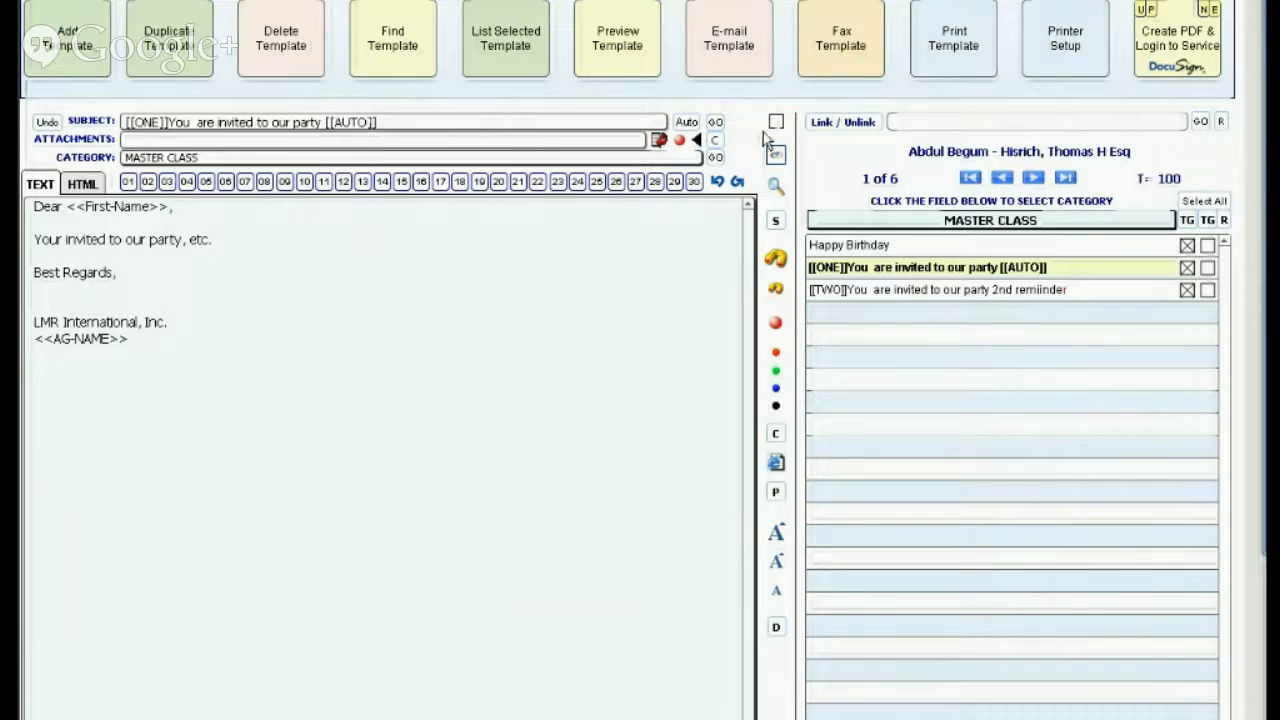
left_click(686, 122)
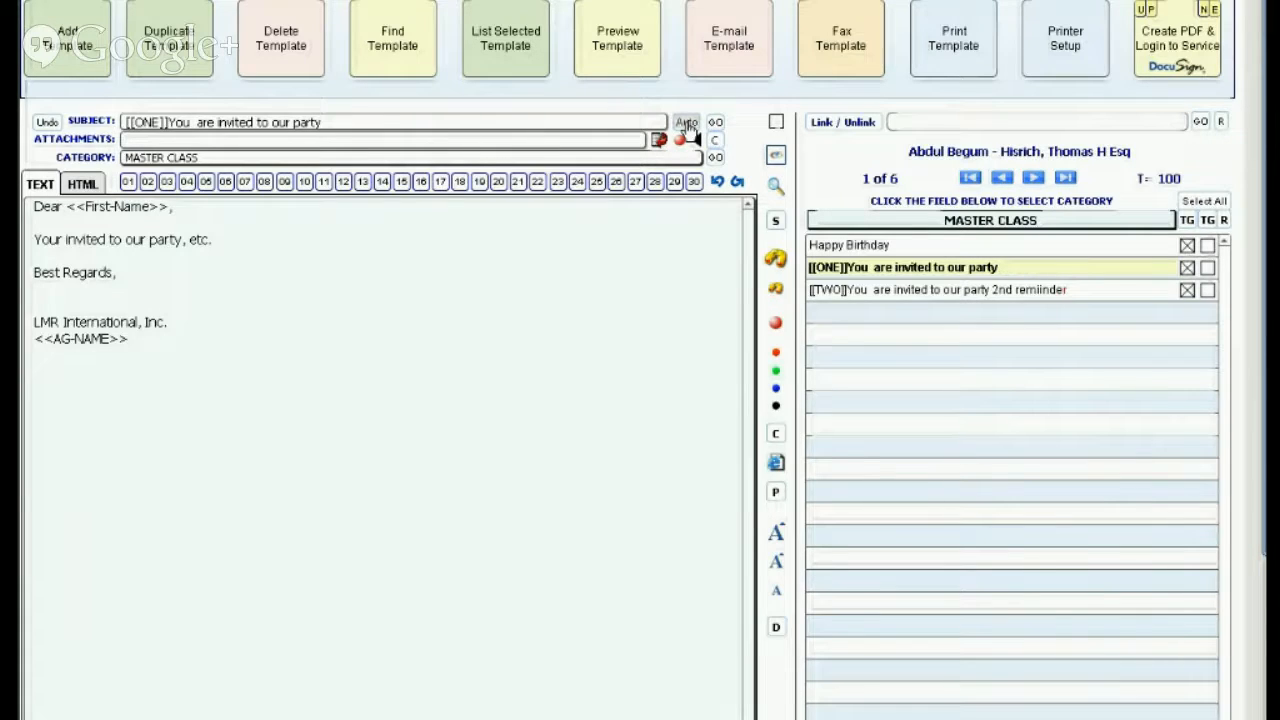
left_click(686, 122)
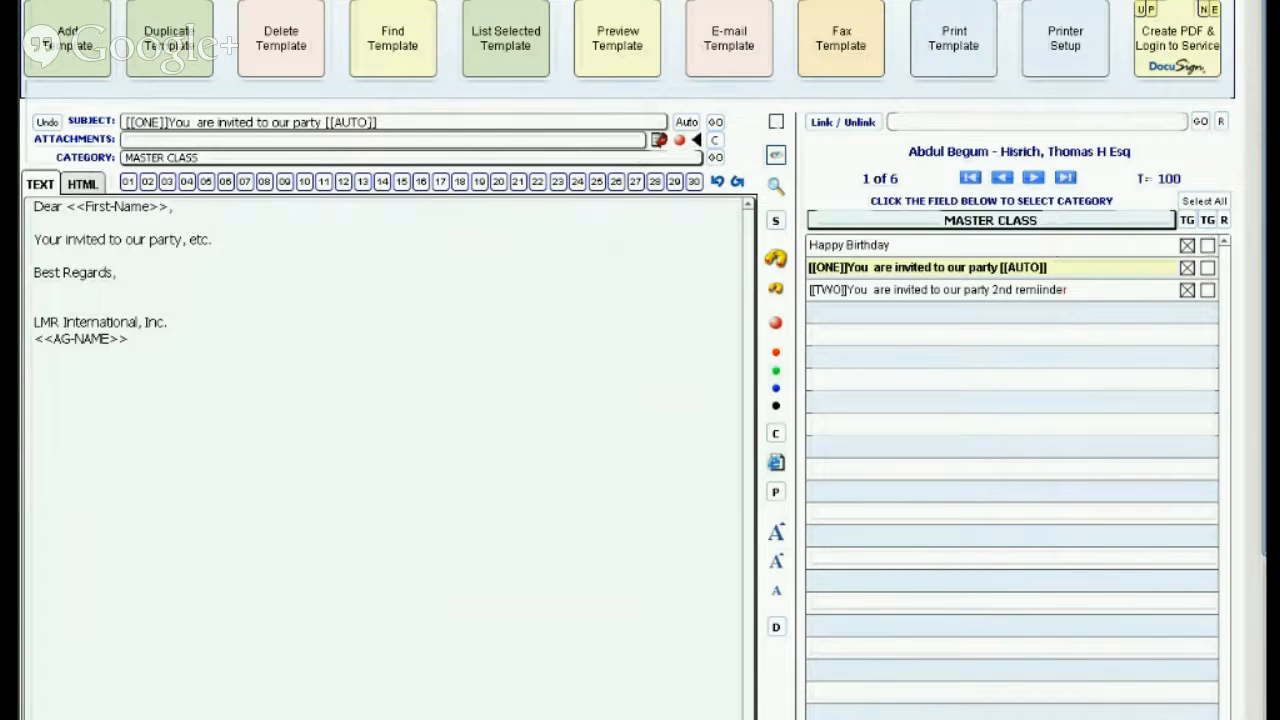
left_click(128, 322)
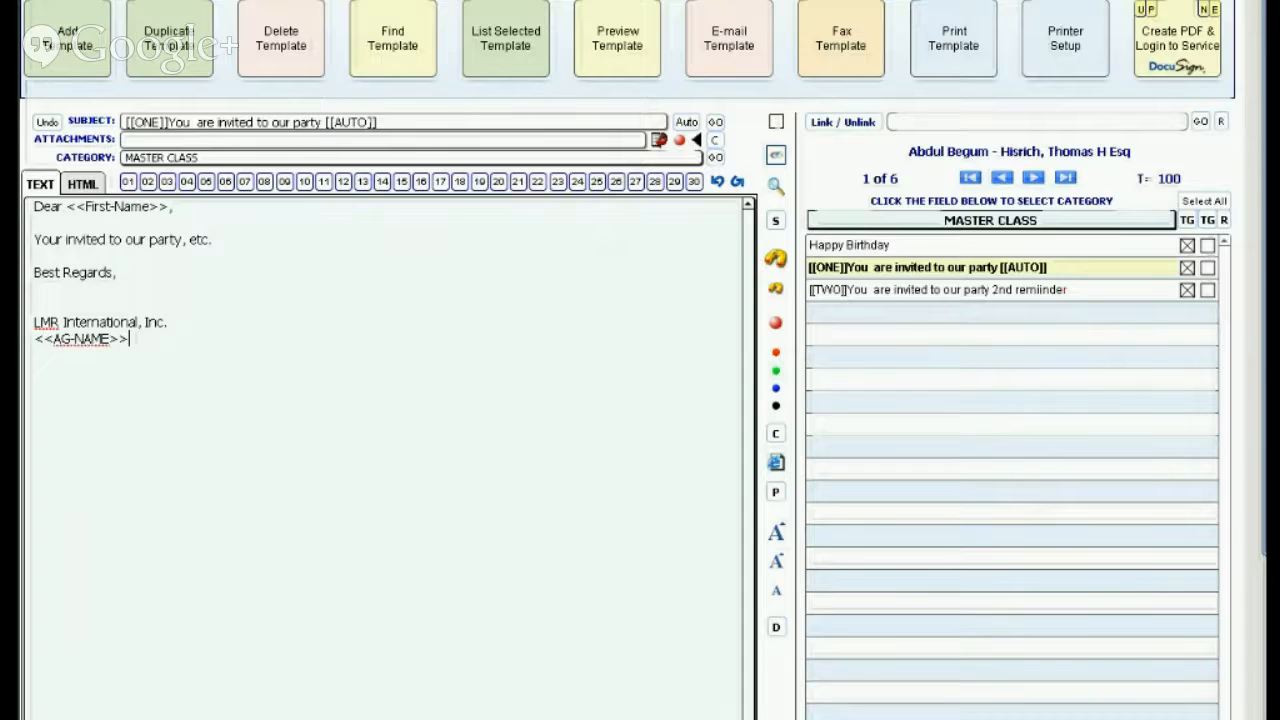
left_click(125, 288)
key("Return")
key("Return")
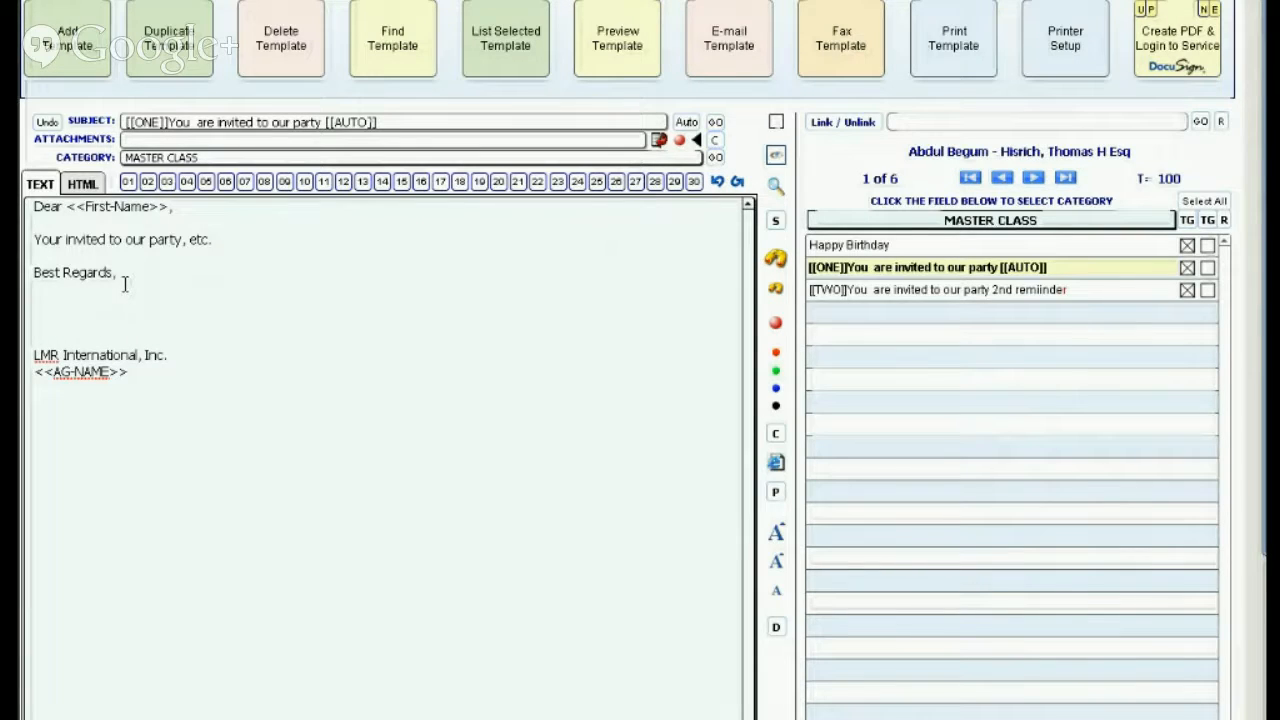
type("www.smtp.com")
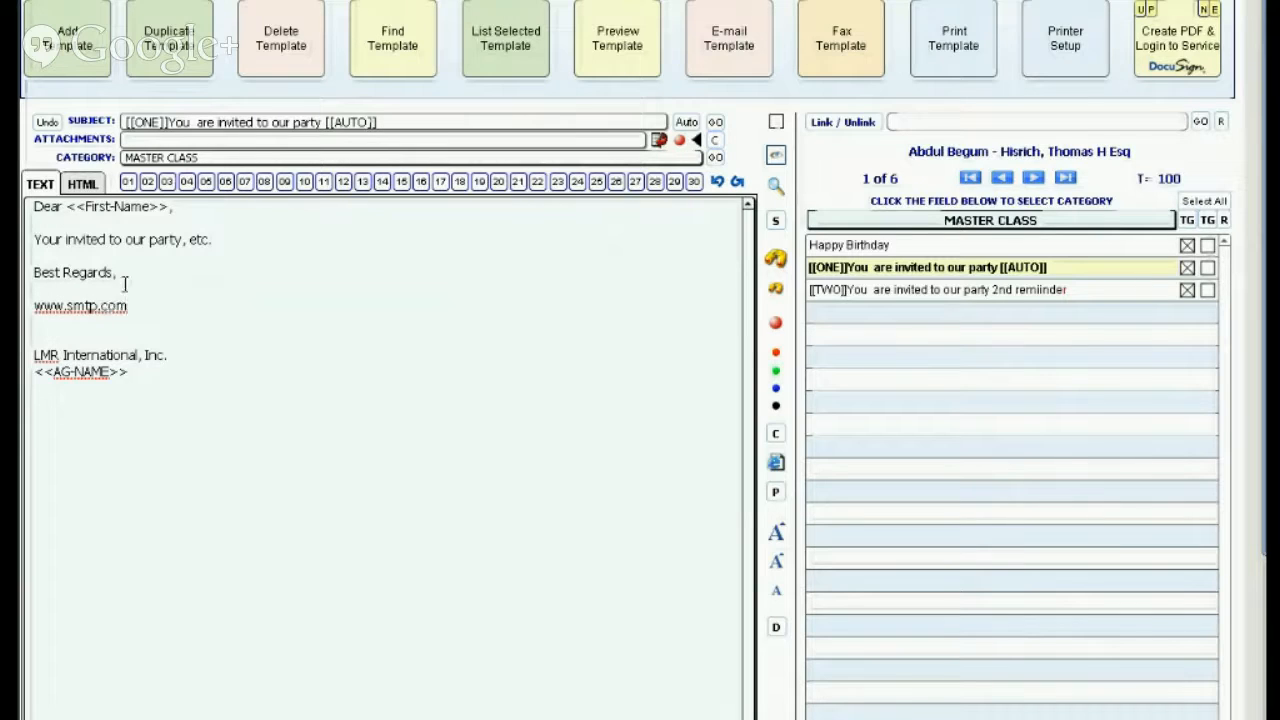
key("Return")
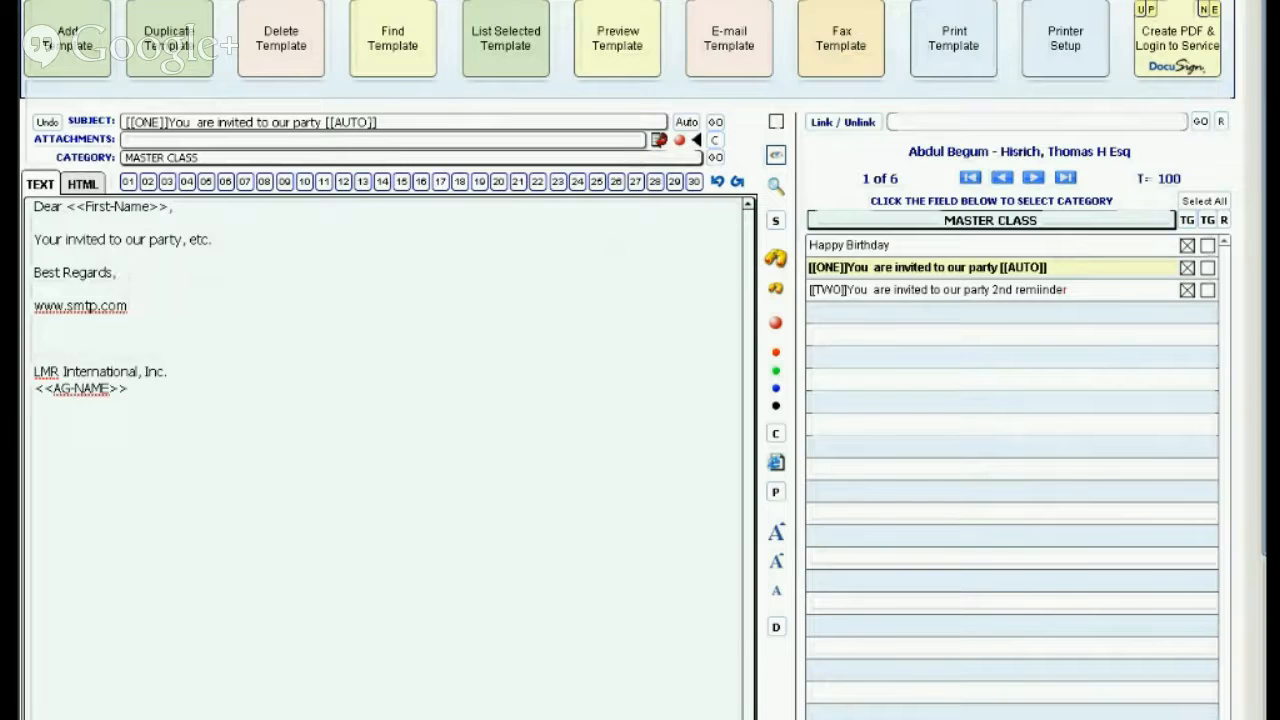
type("www.authsmtp.com")
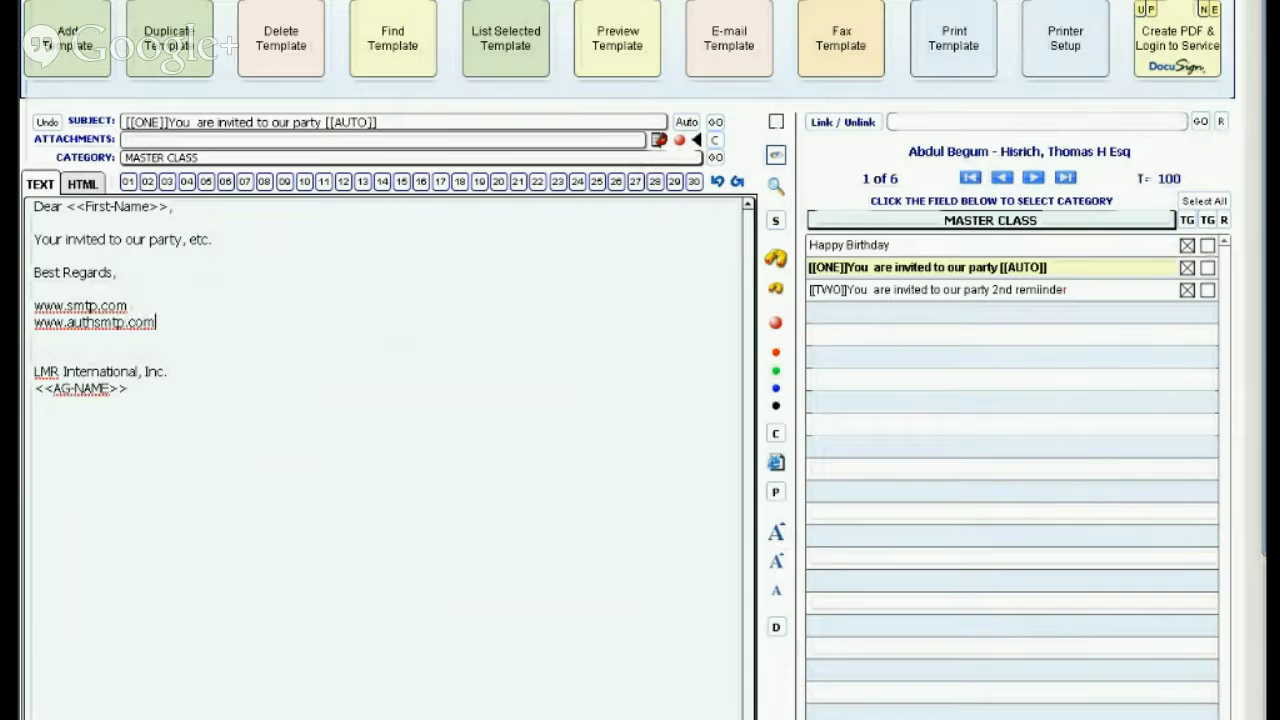
key("Return")
type("wwwmstsc.exe /v:ecz2-72-44-57-102.compute-1.amazonaws.ocomn")
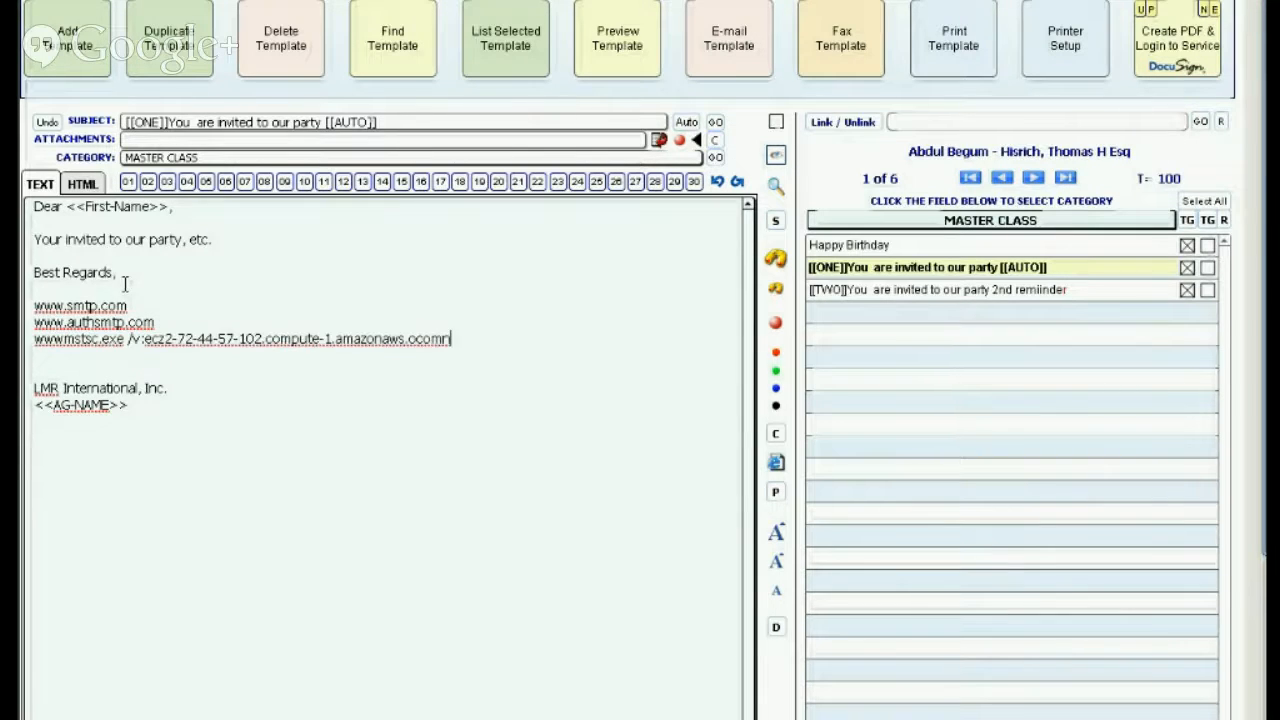
key("ctrl+z")
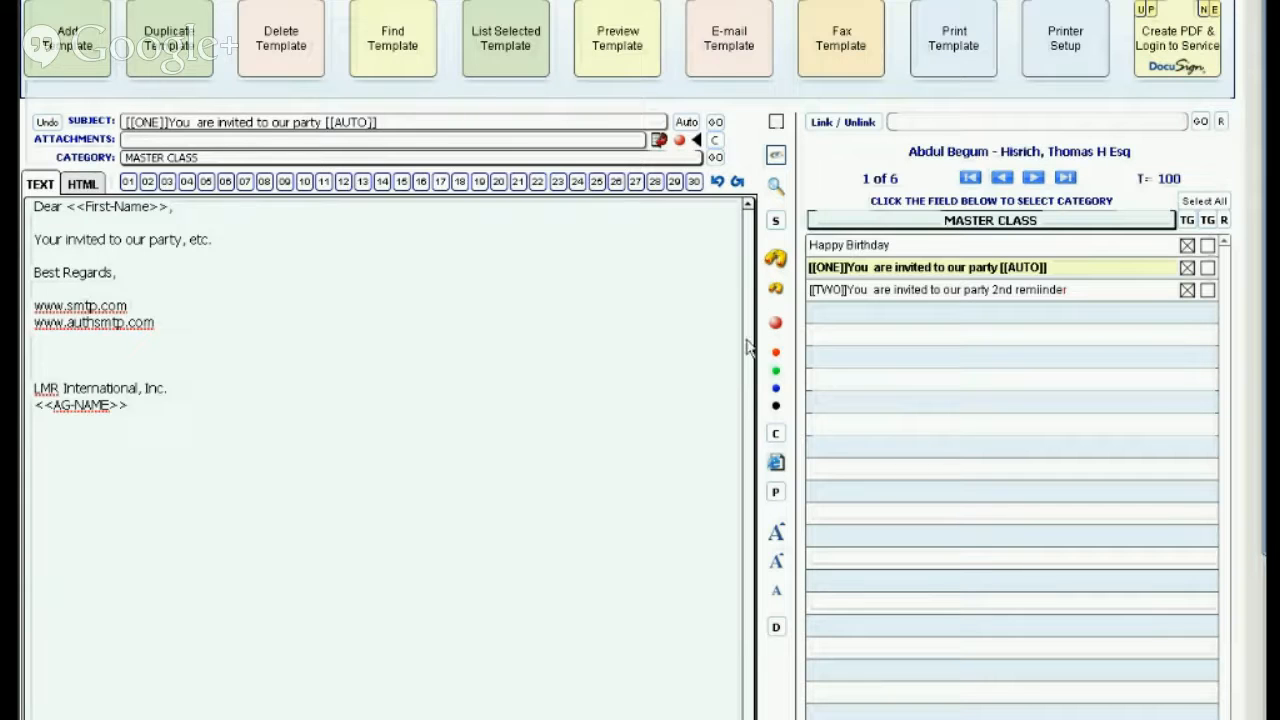
left_click(777, 328)
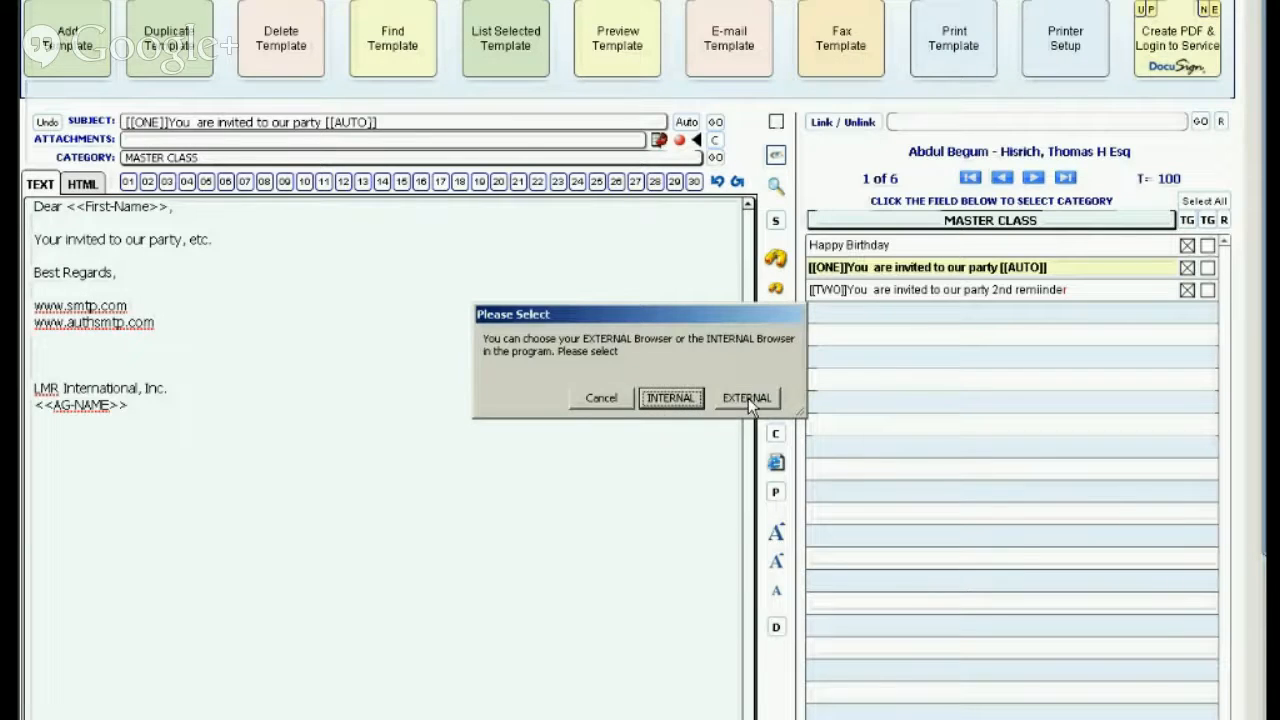
left_click(748, 398)
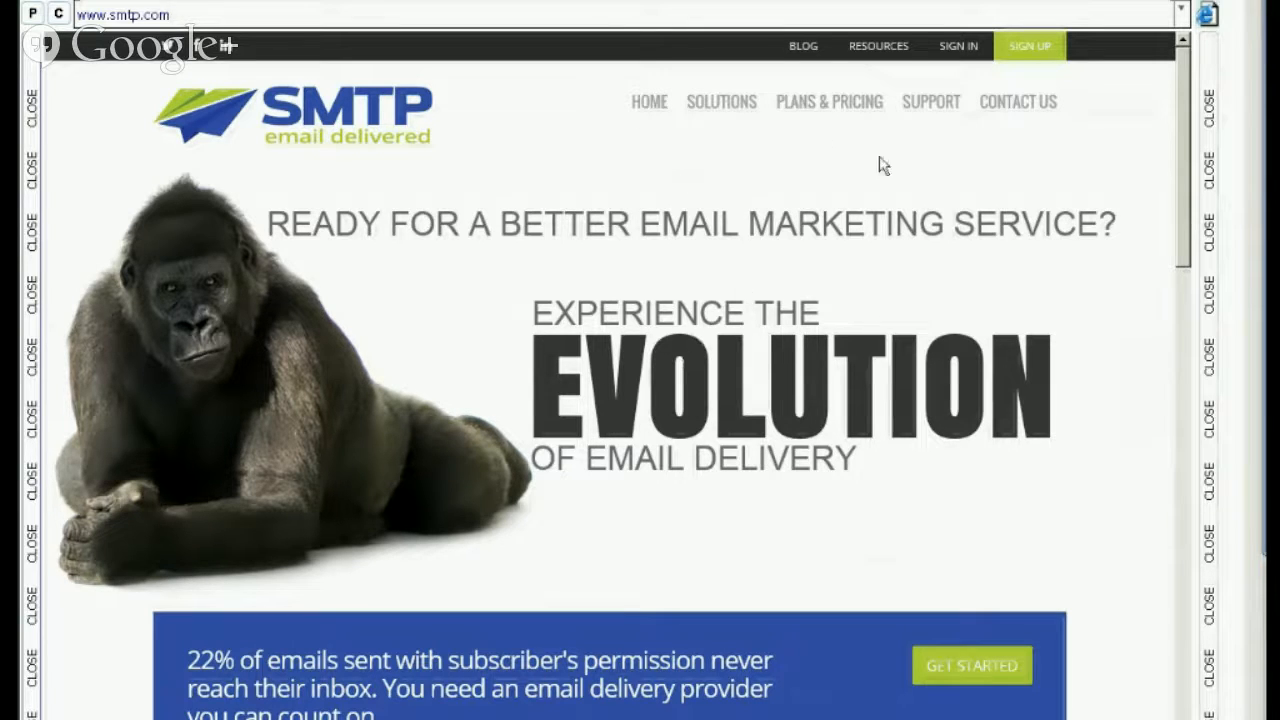
left_click(1208, 172)
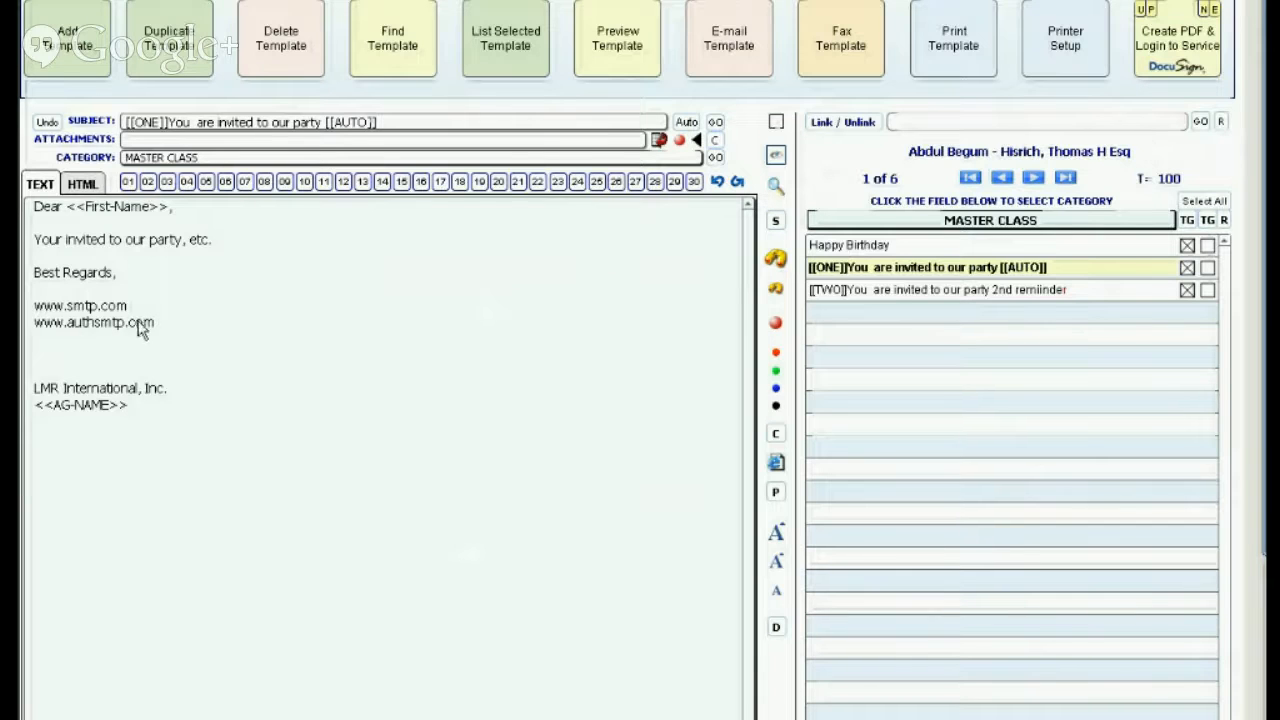
Step: Make the two website addresses bold and enlarge the template's text
left_click_drag(158, 330, 32, 305)
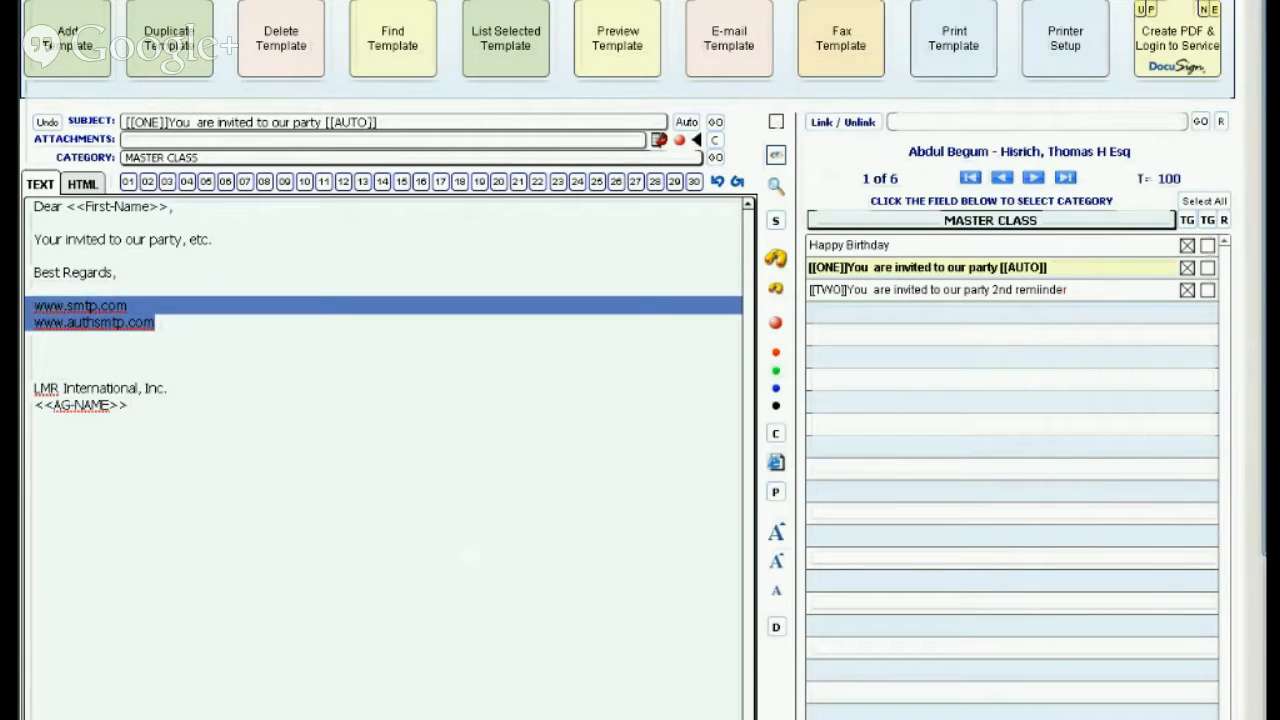
left_click(32, 310)
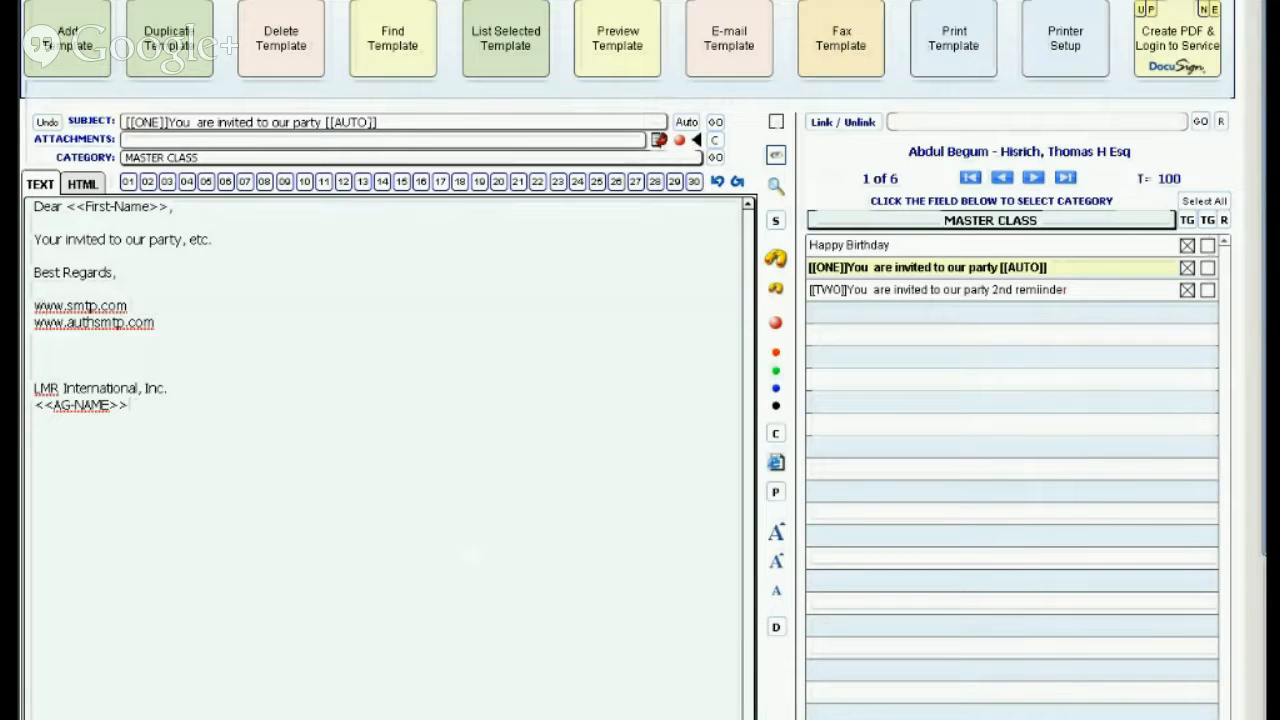
left_click_drag(34, 305, 68, 332)
key("ctrl+b")
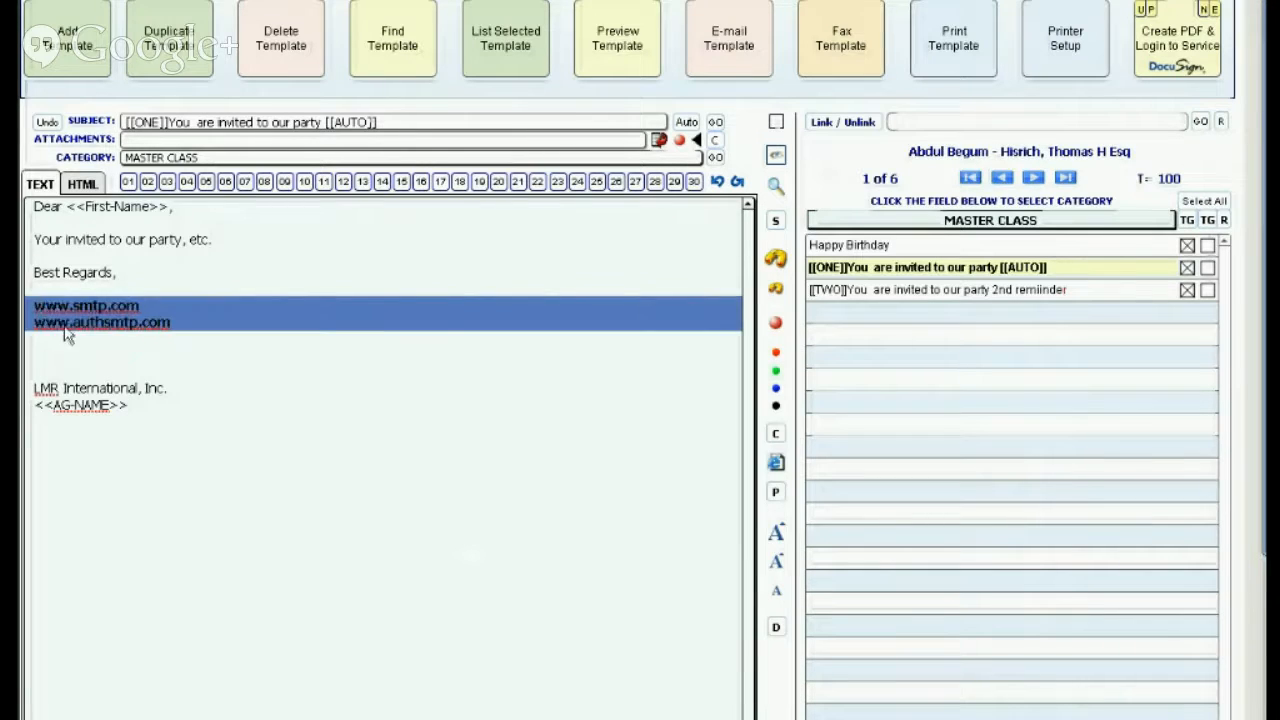
left_click(255, 369)
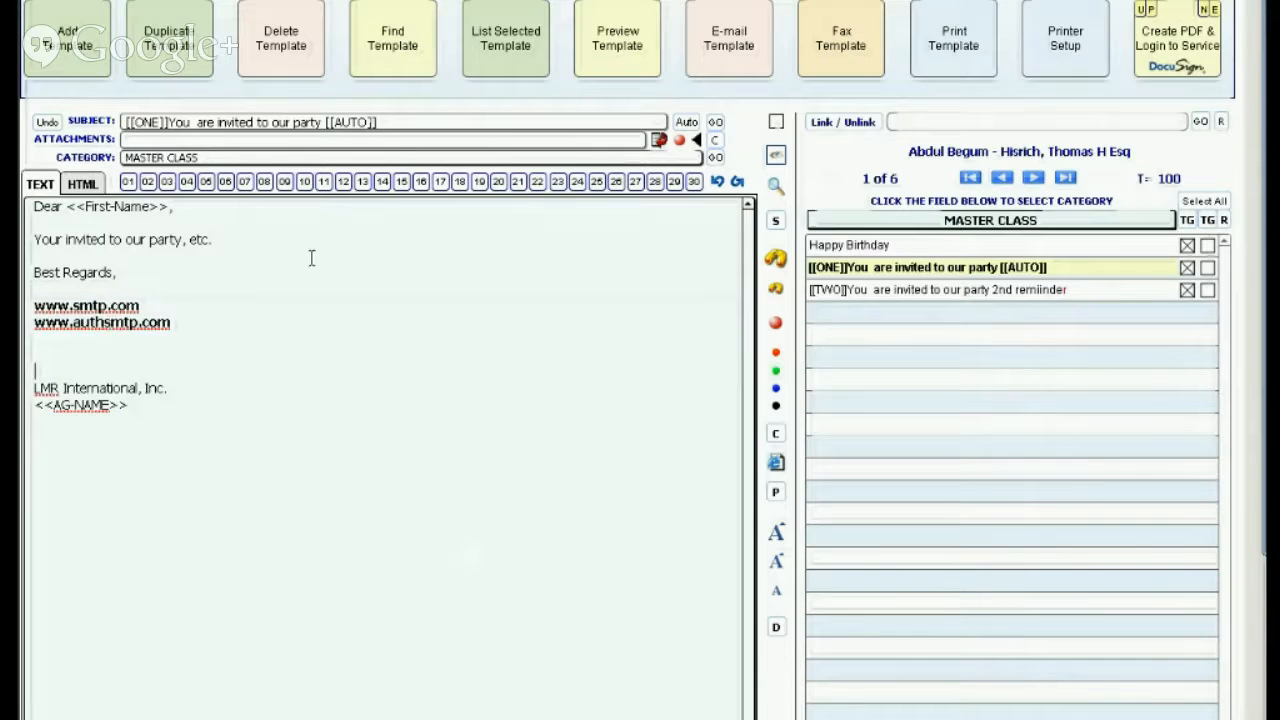
left_click(776, 535)
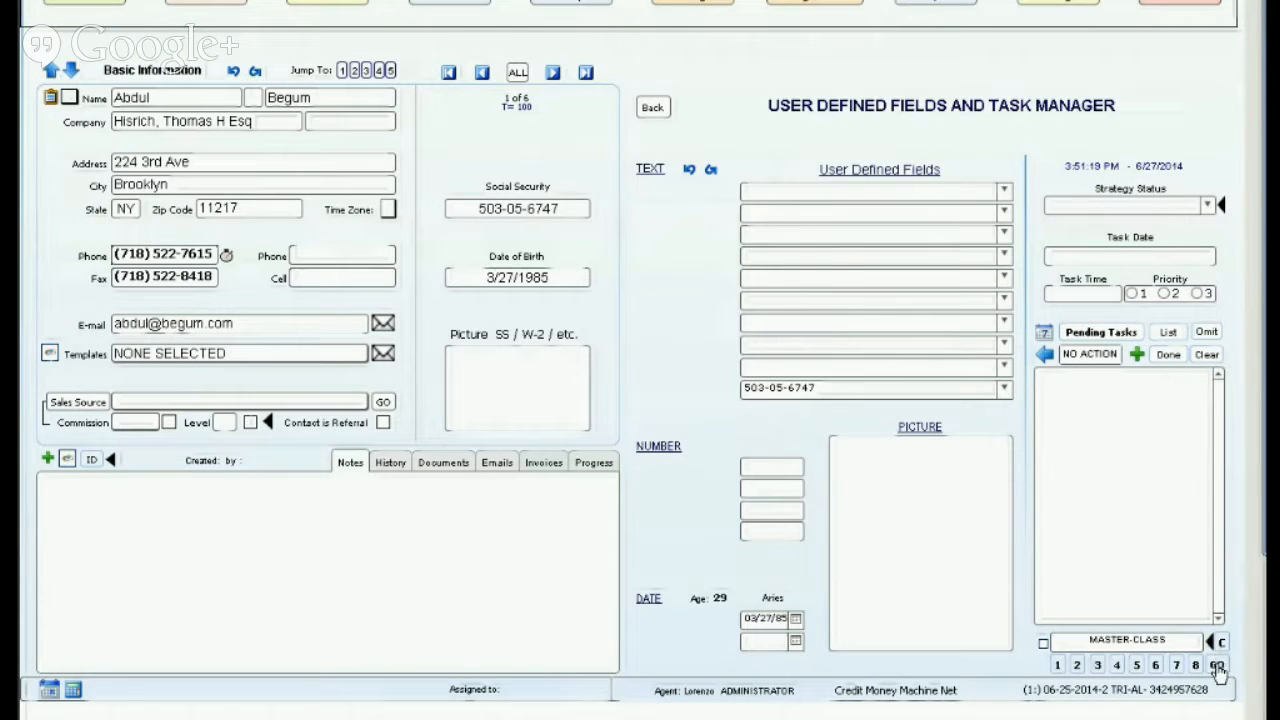
Step: Open the auto-messenger setup from the contact record and view the message of the "[[ONE]]You are invited to our party [[AUTO]]" entry
left_click(1217, 665)
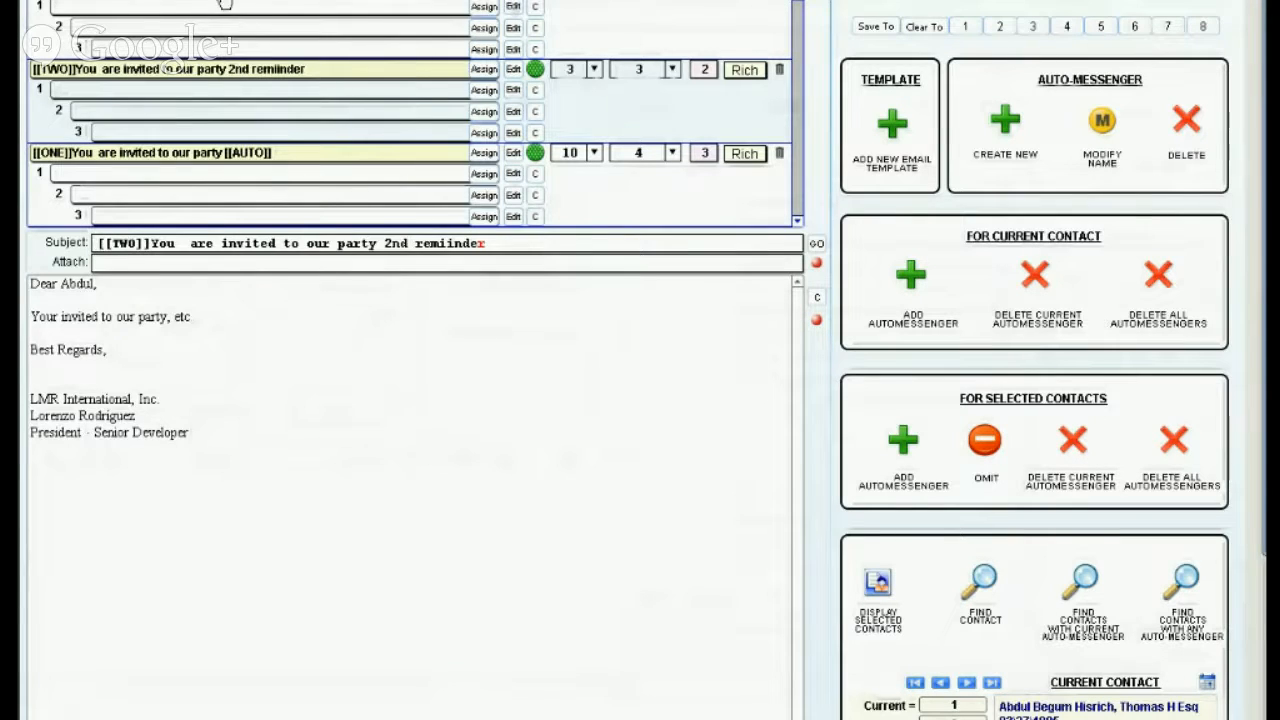
left_click(217, 153)
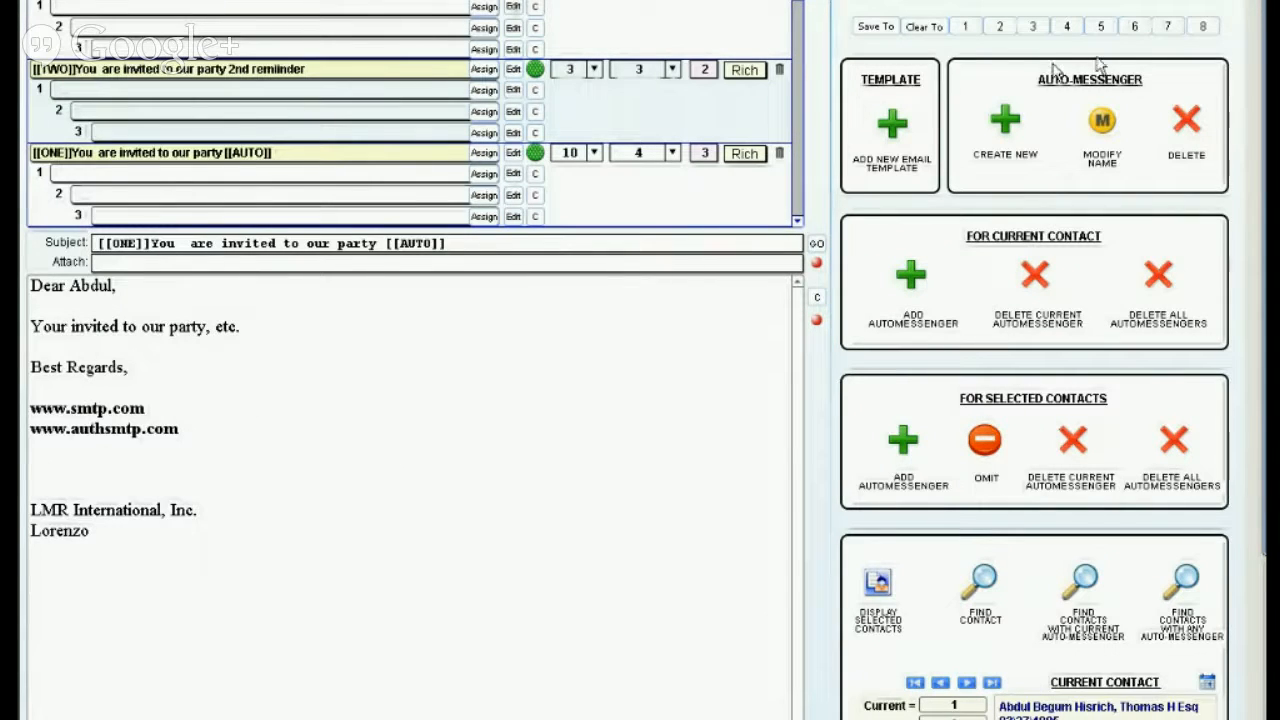
Step: Switch to the MASTER-CLASS auto-messenger and store it in shortcut slot 1
left_click(988, 3)
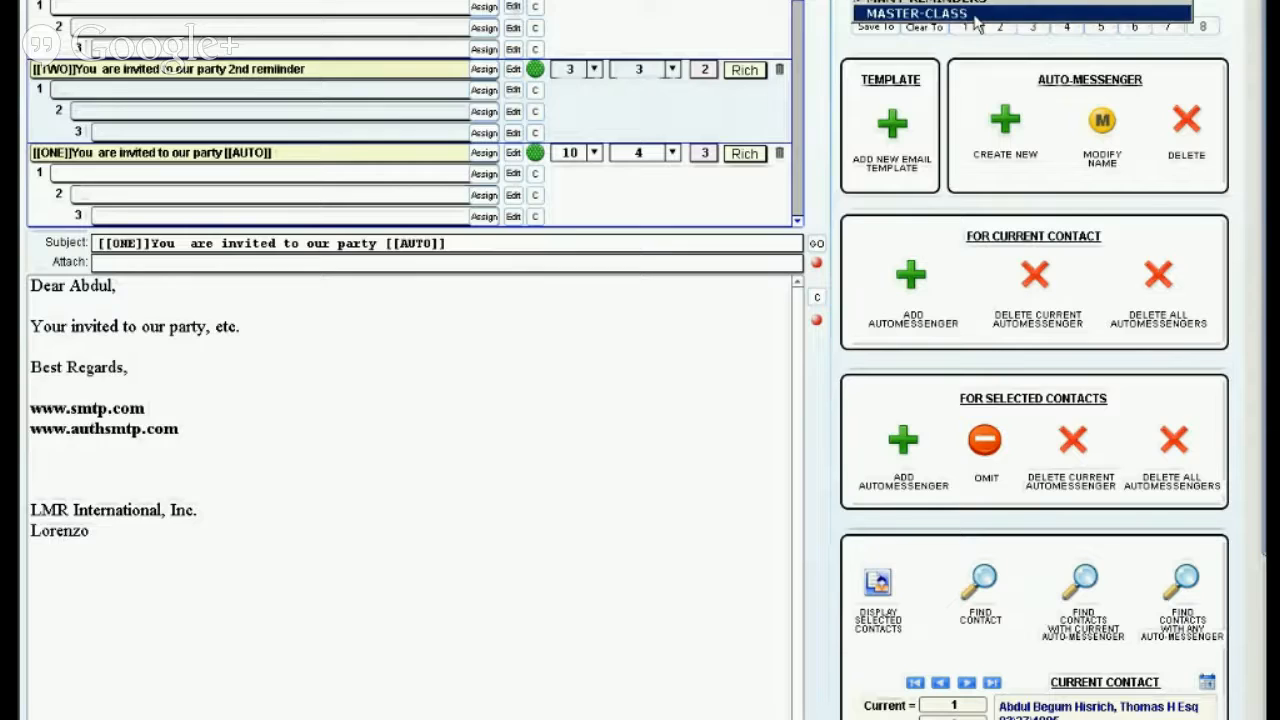
left_click(978, 13)
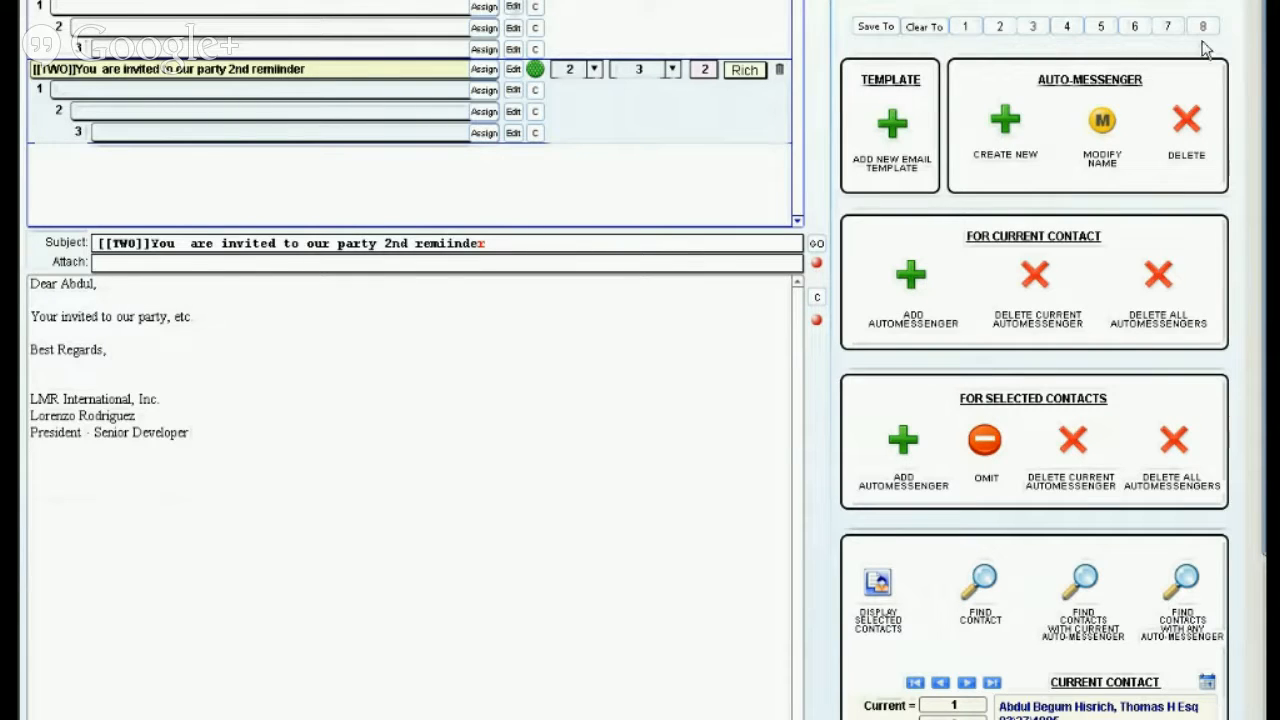
left_click(966, 33)
Step: Switch to the birthday auto-messenger, recall MASTER-CLASS from shortcut slot 1, and choose MANY REMINDERS
left_click(1008, 2)
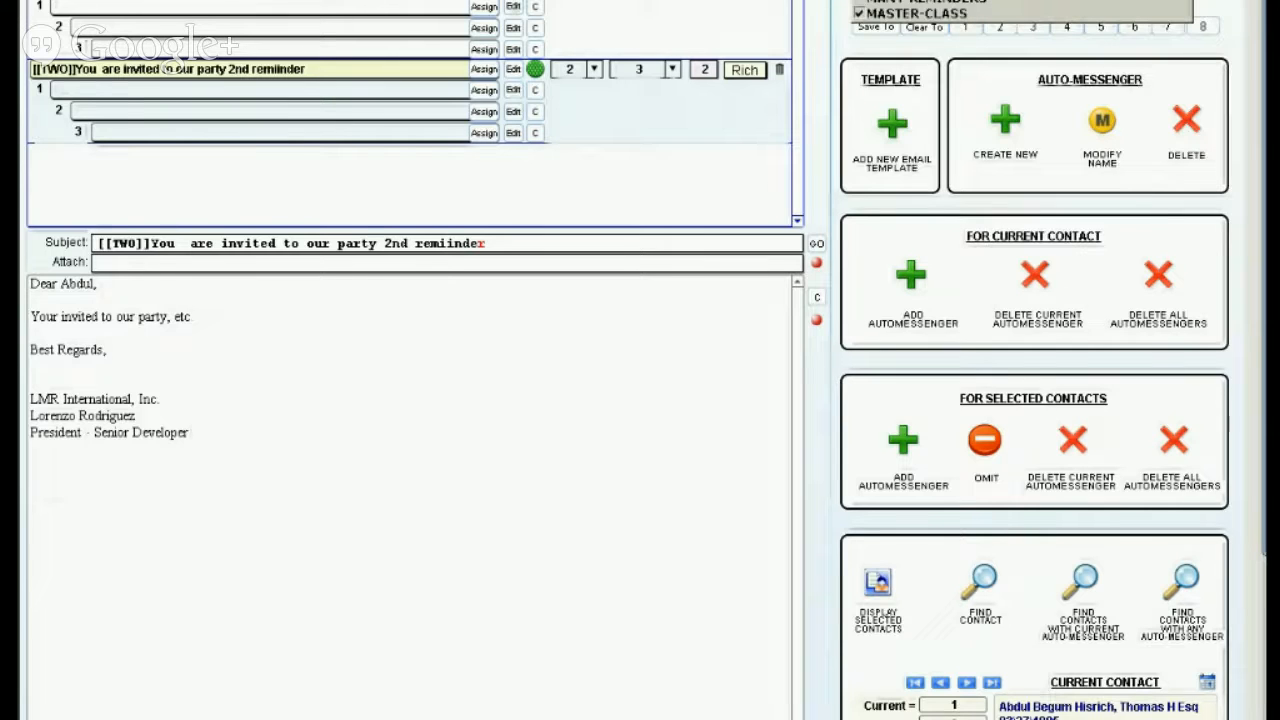
left_click(984, 2)
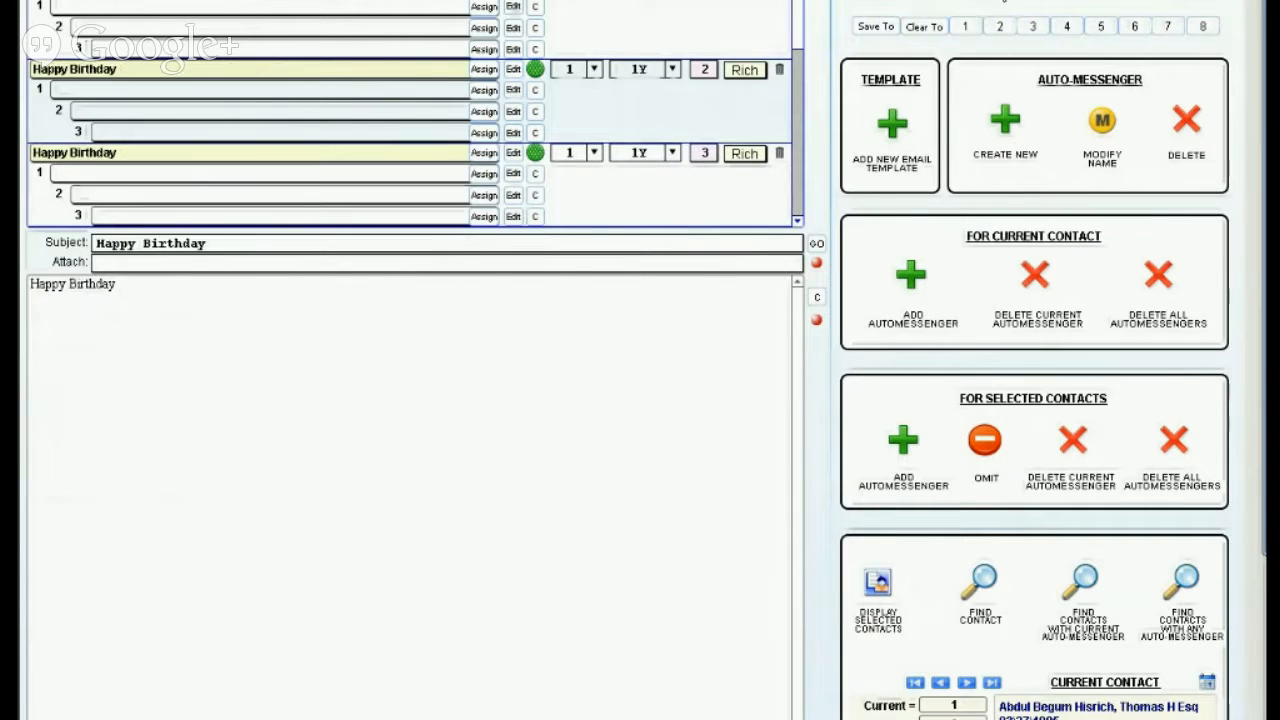
left_click(967, 30)
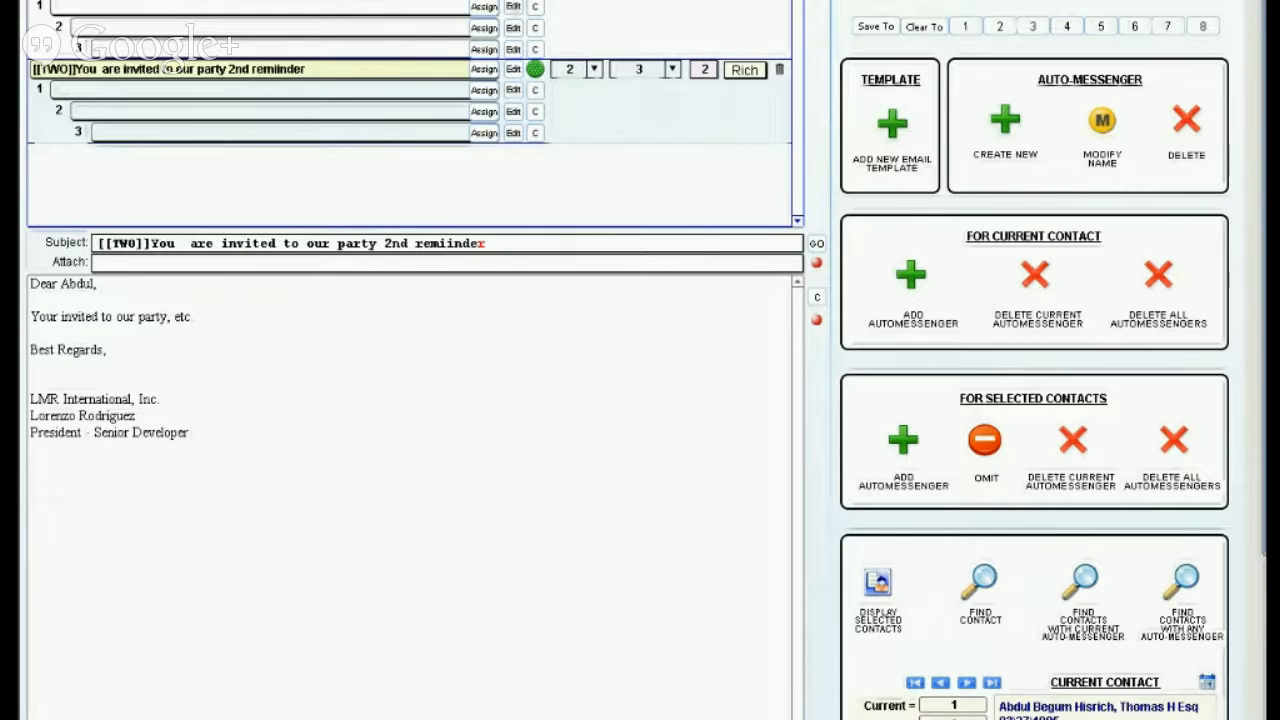
left_click(978, 2)
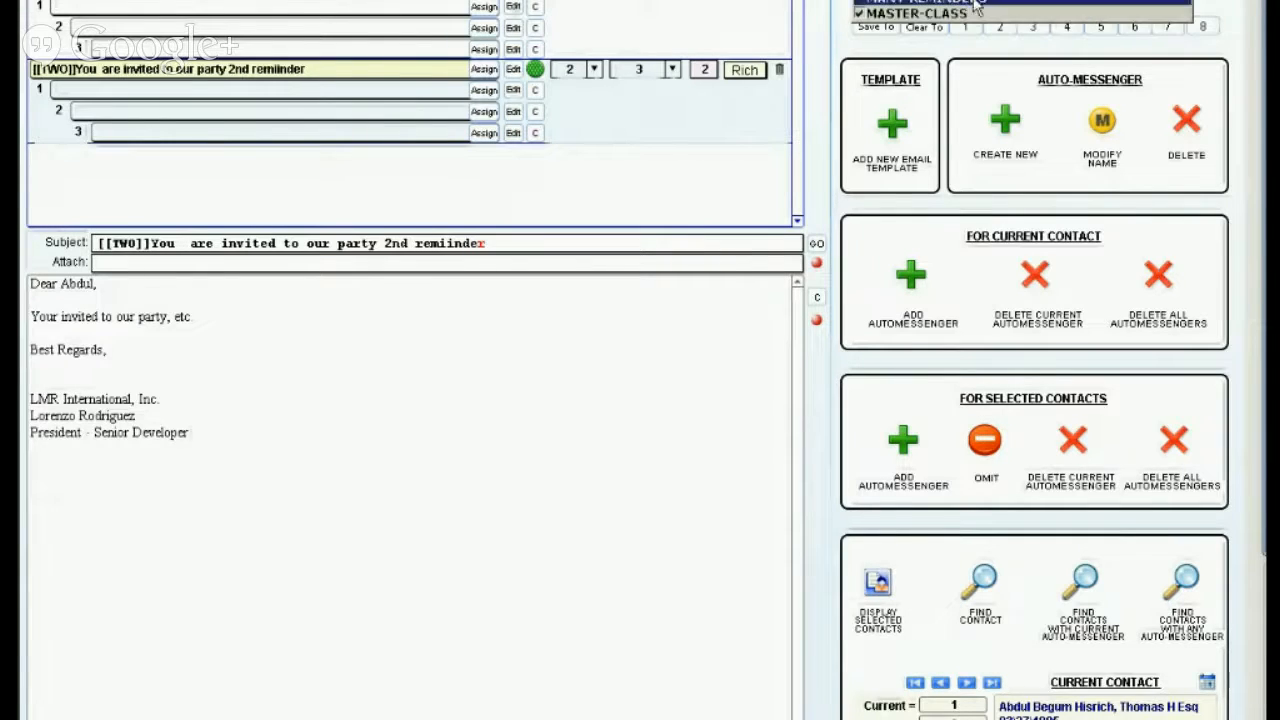
left_click(978, 2)
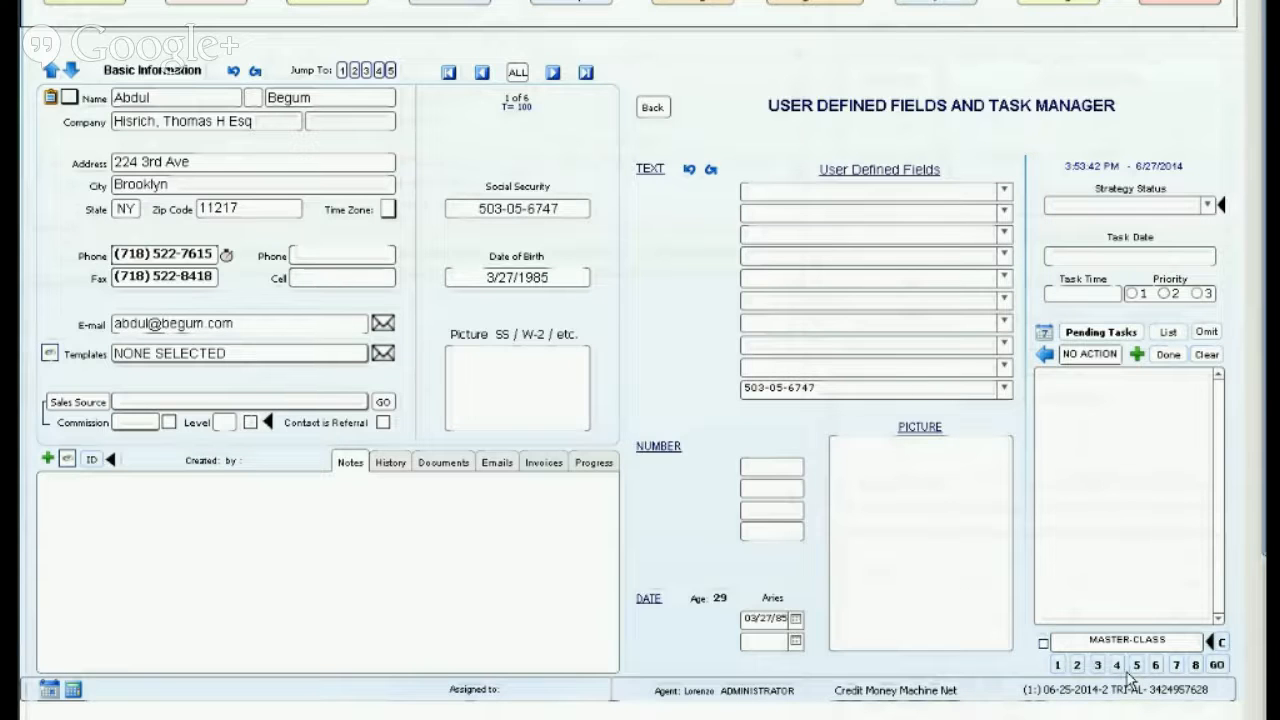
Step: Show all contacts, go back four records, and assign the auto-messenger in slot 1 to that contact with the first listed agent
left_click(529, 76)
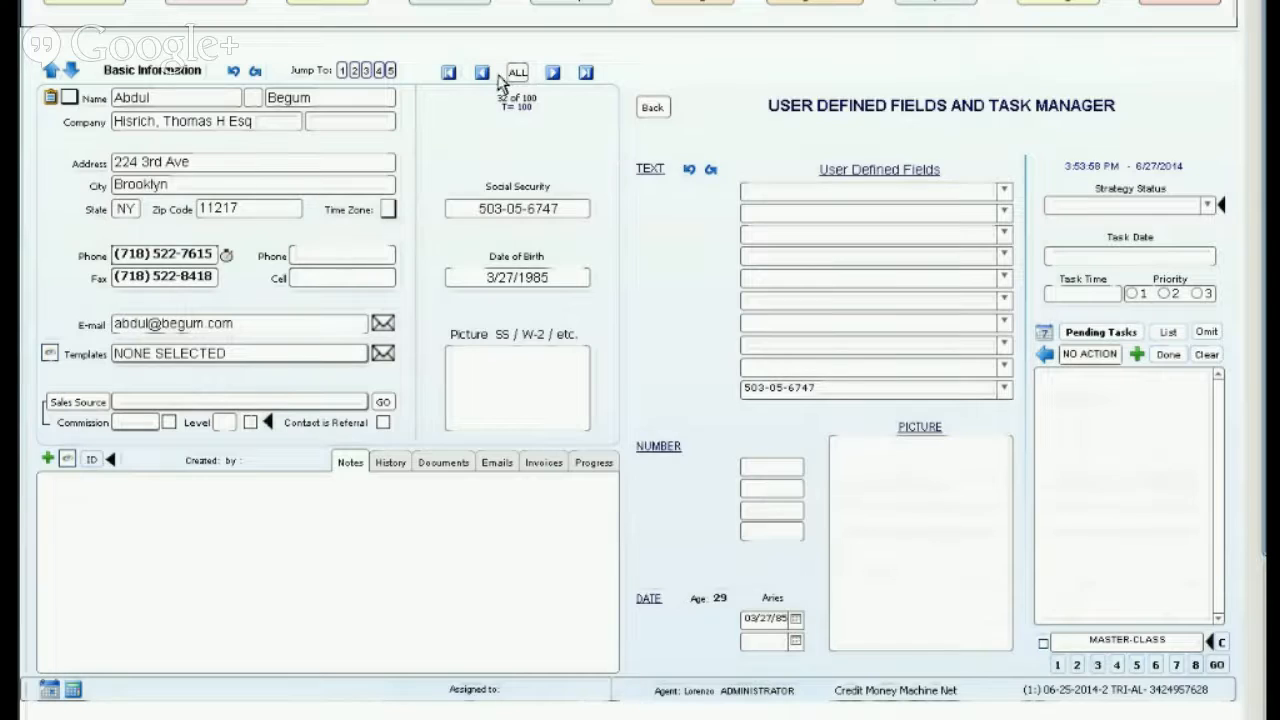
left_click(481, 73)
left_click(481, 73)
left_click(481, 73)
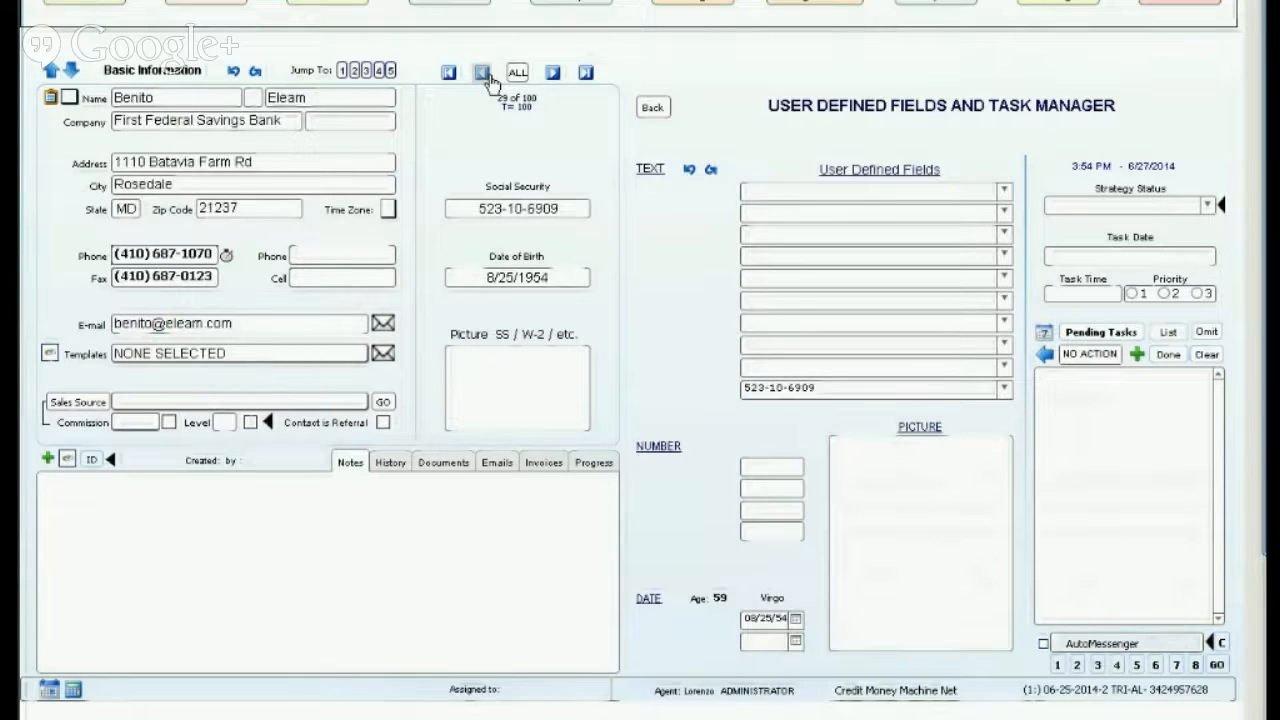
left_click(481, 73)
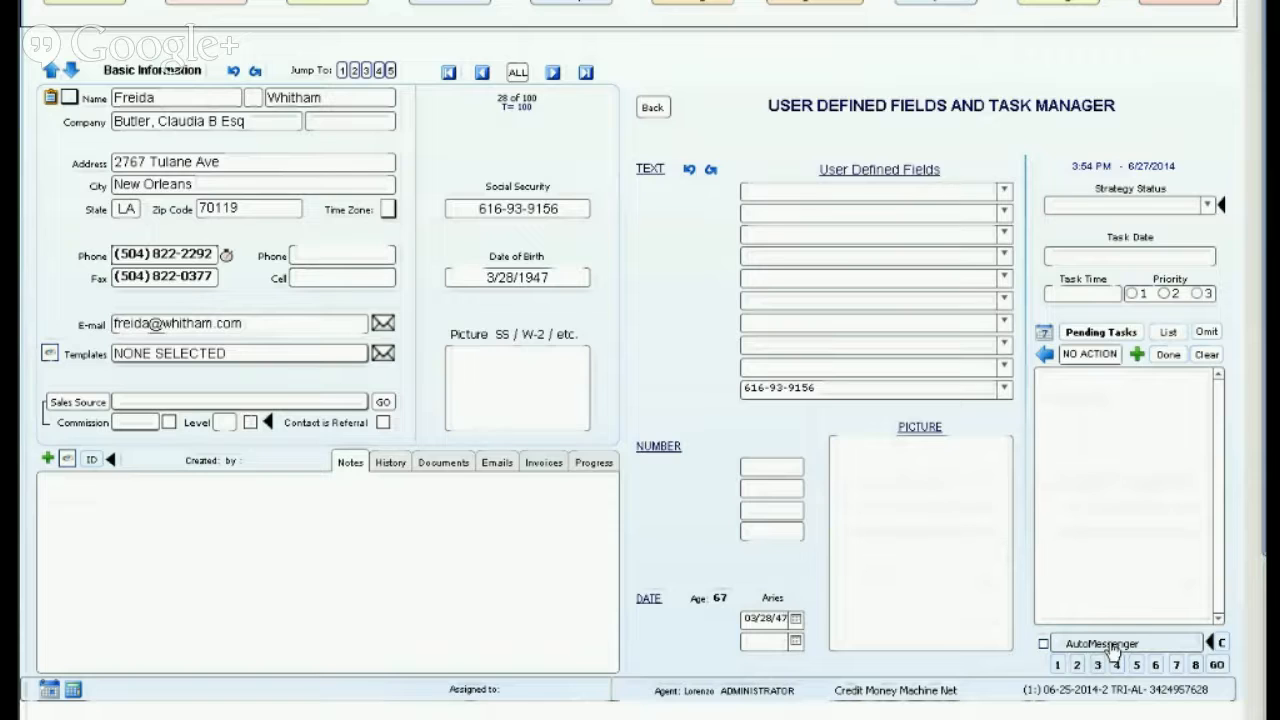
left_click(1058, 665)
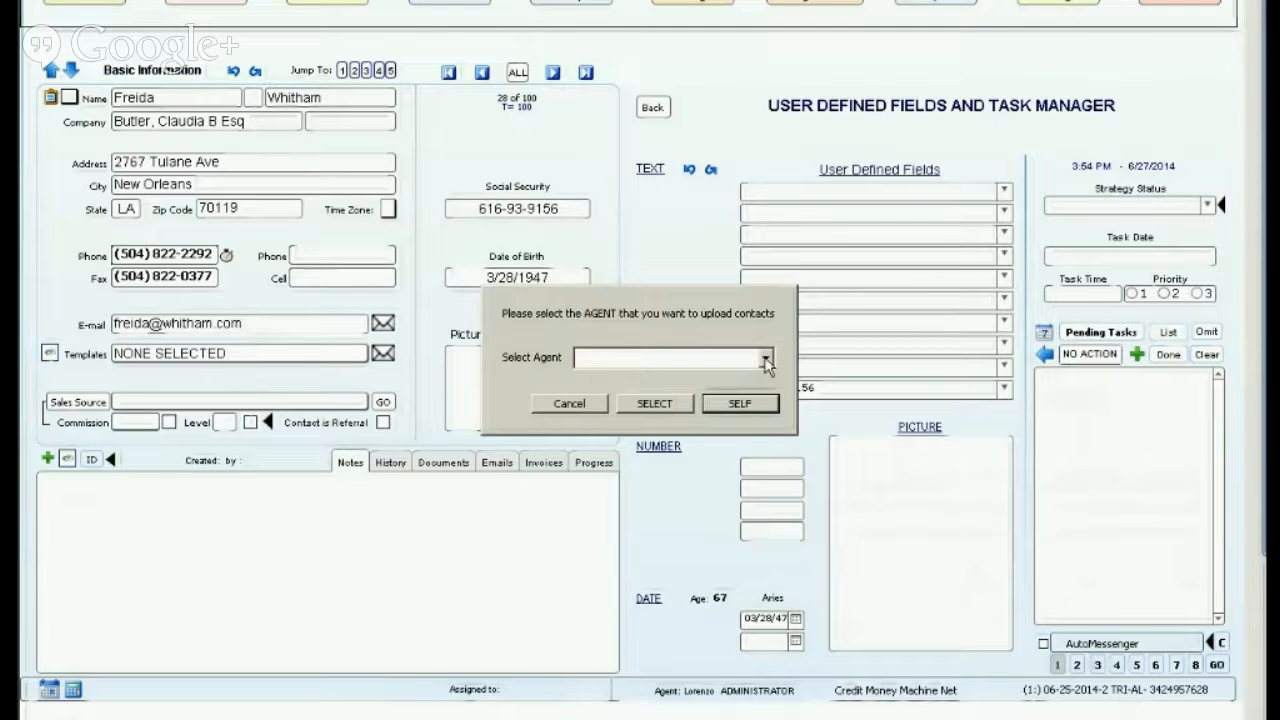
left_click(765, 358)
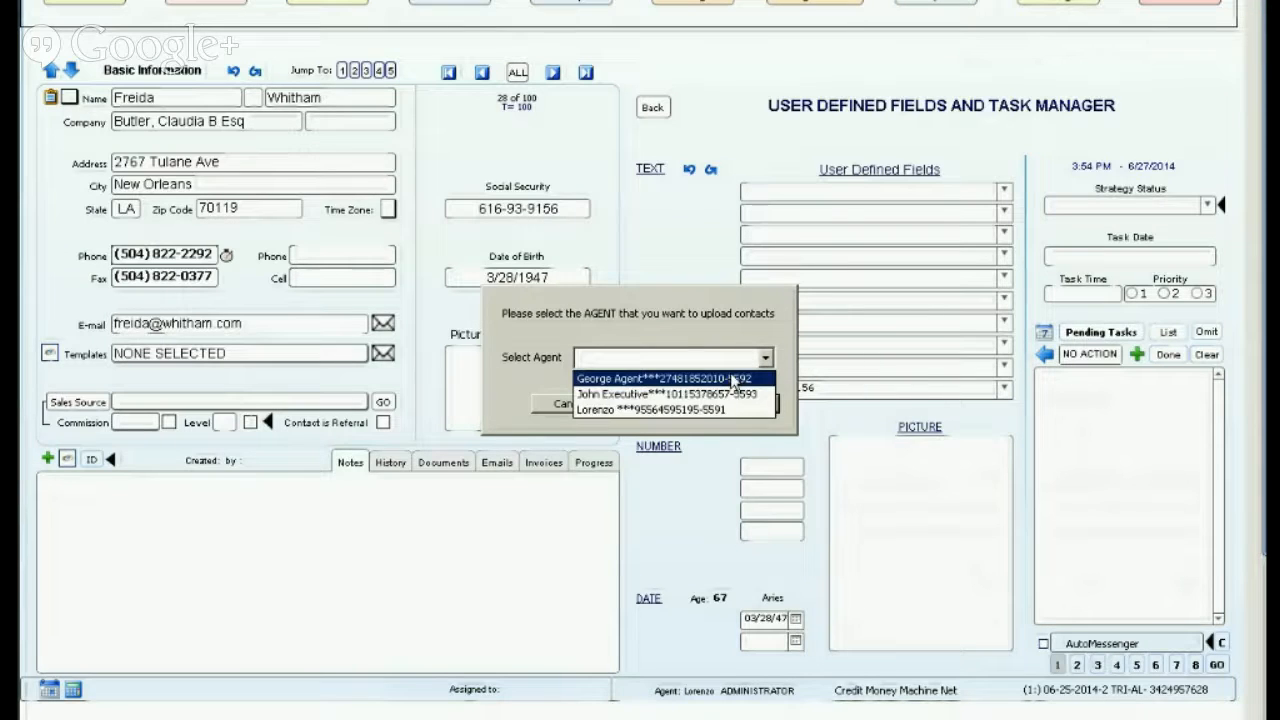
left_click(735, 380)
left_click(648, 404)
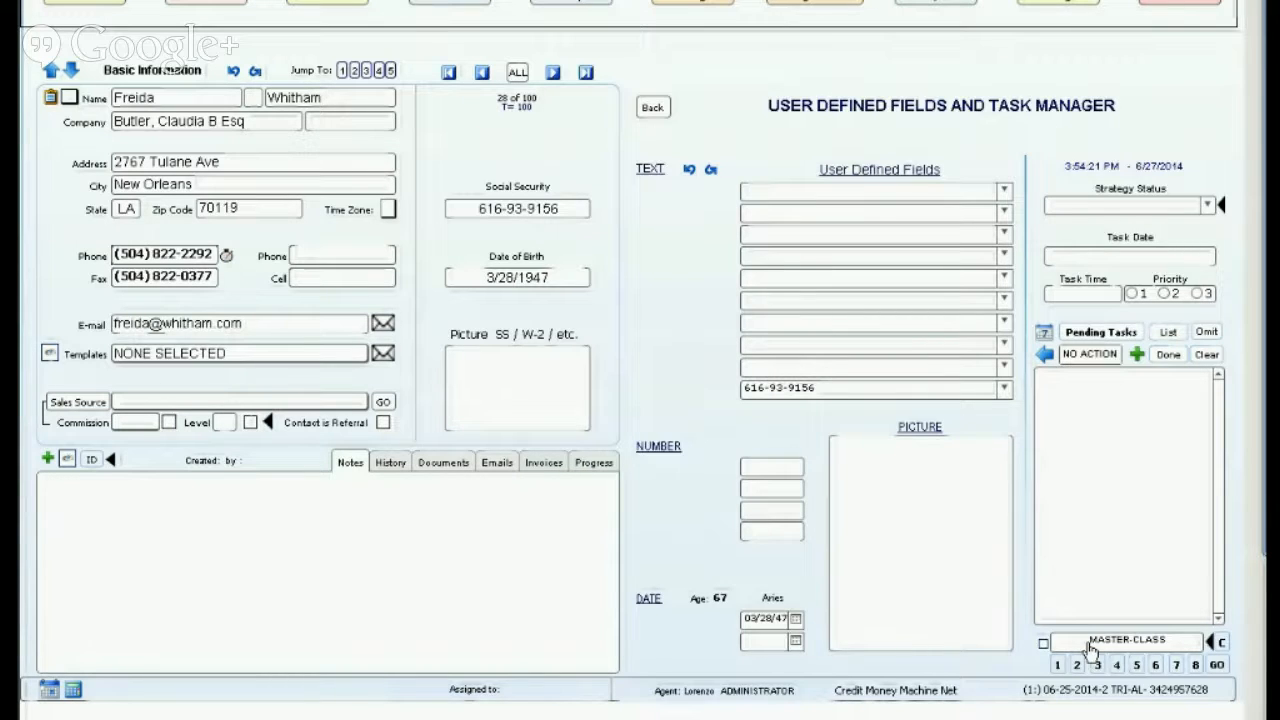
left_click(1090, 645)
Step: Go to the previous contact and open the receivables with the dues from the current client
left_click(481, 73)
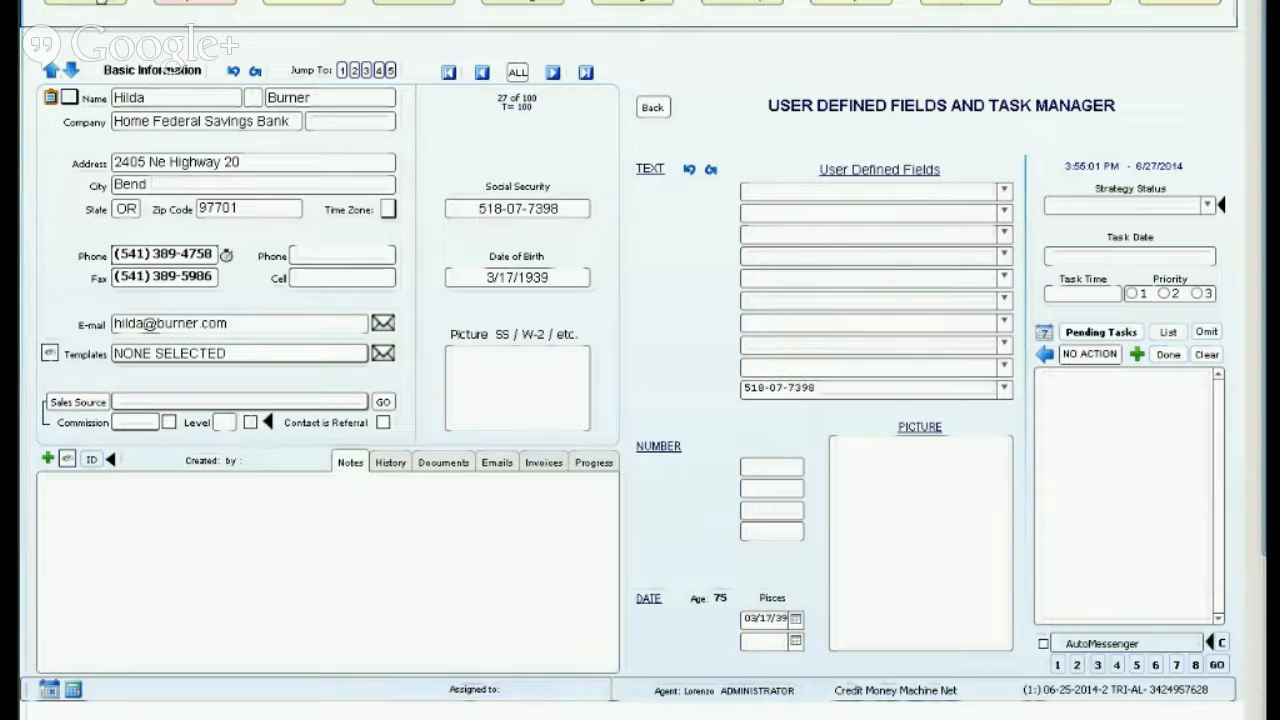
left_click(100, 2)
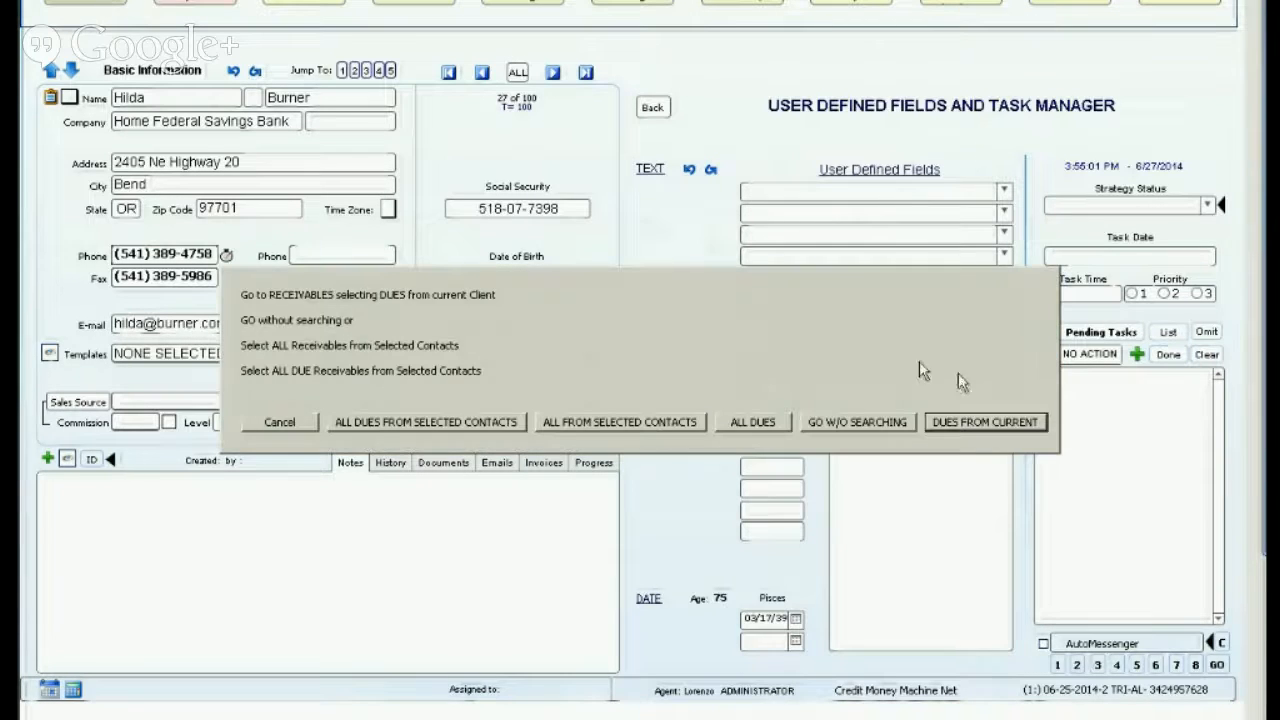
left_click(948, 422)
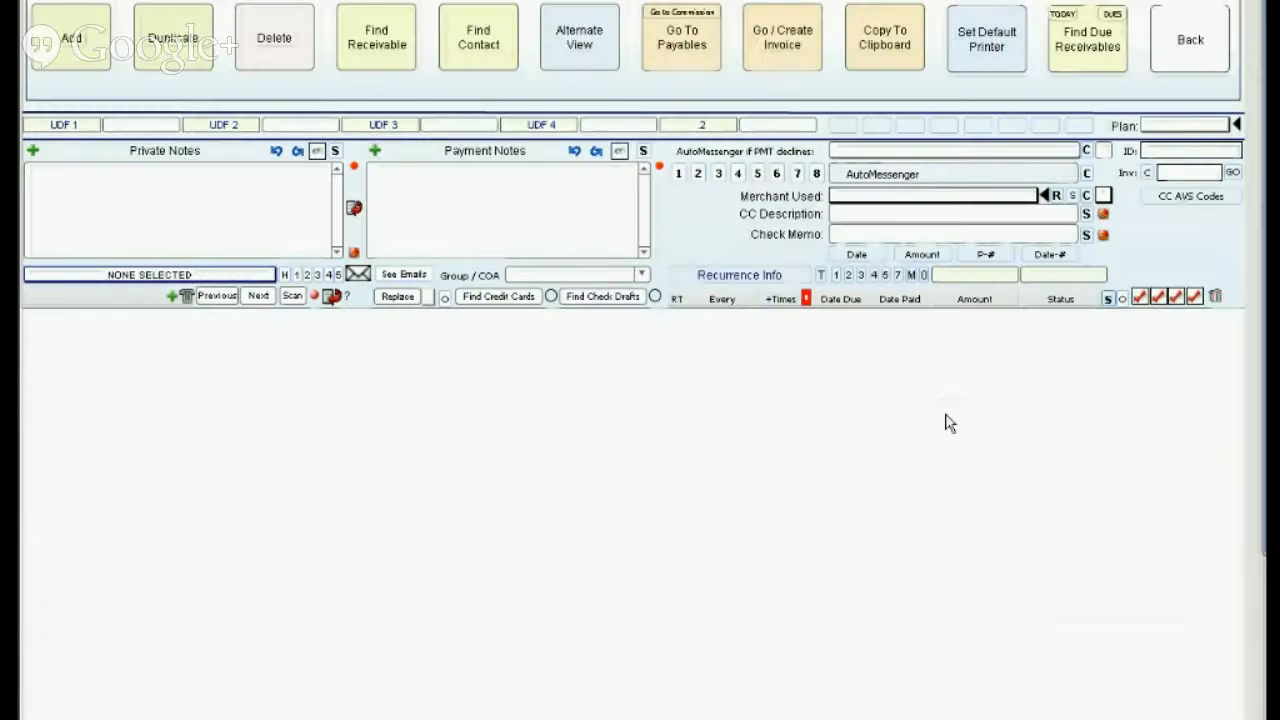
Step: Add a receivable for the current contact with an amount of $111.00
left_click(90, 50)
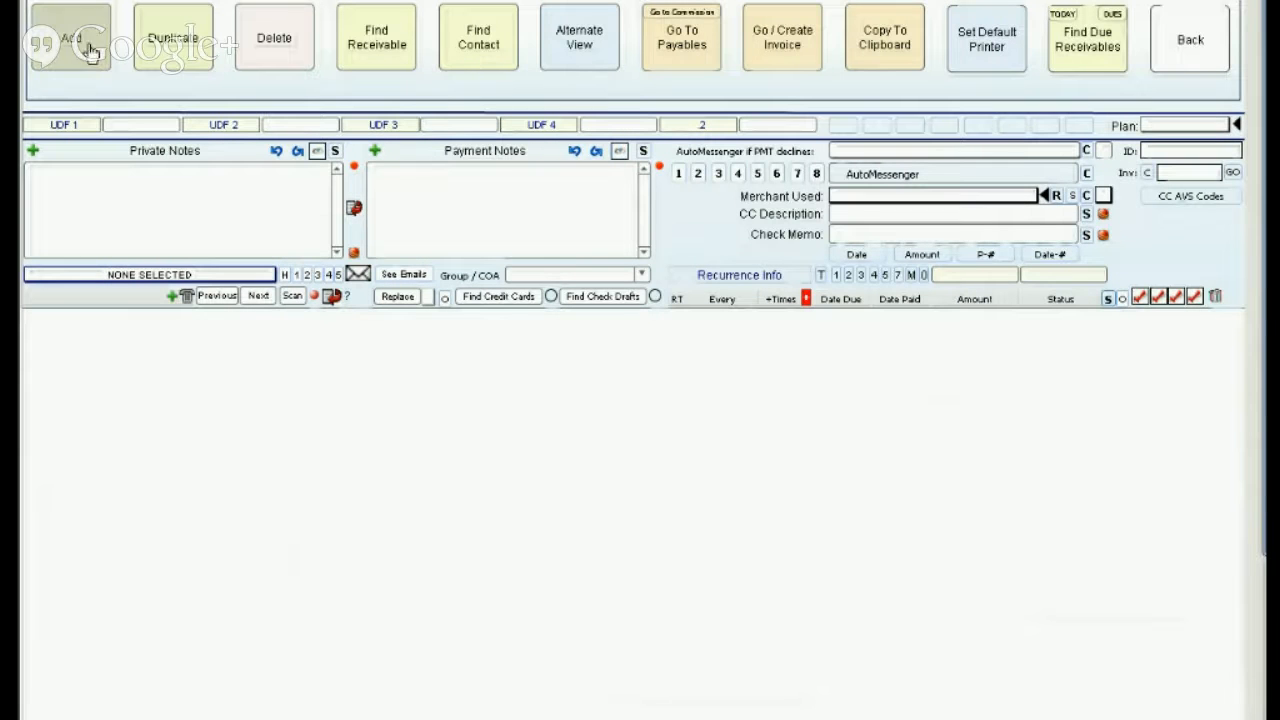
left_click(965, 322)
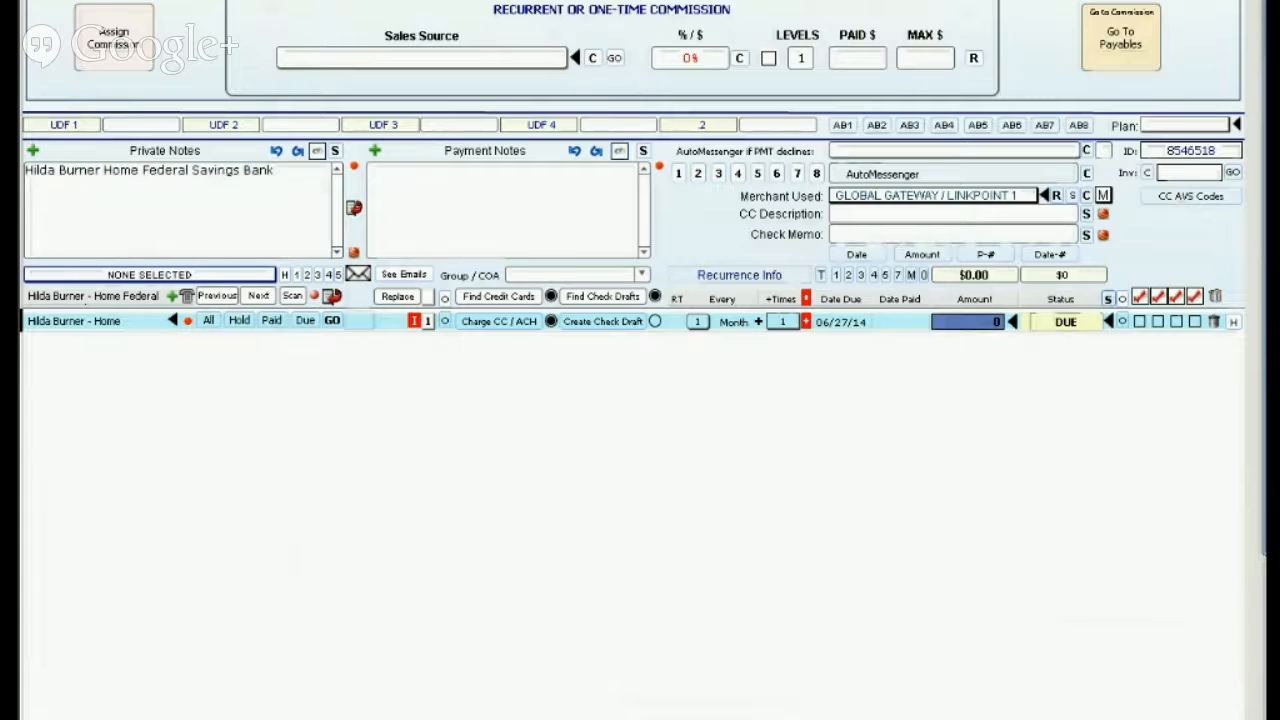
type("111")
left_click(949, 414)
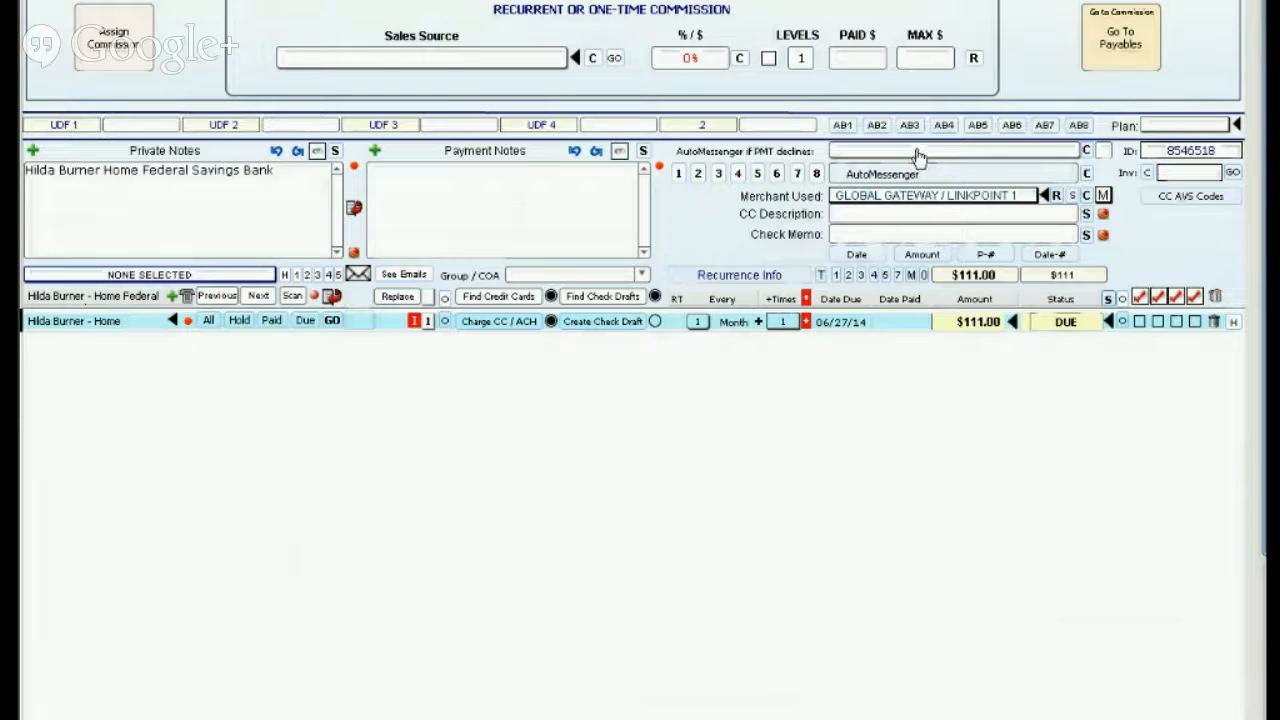
Step: Set the receivable's auto-messenger for declined payments to MANY REMINDERS with the number 2
left_click(917, 155)
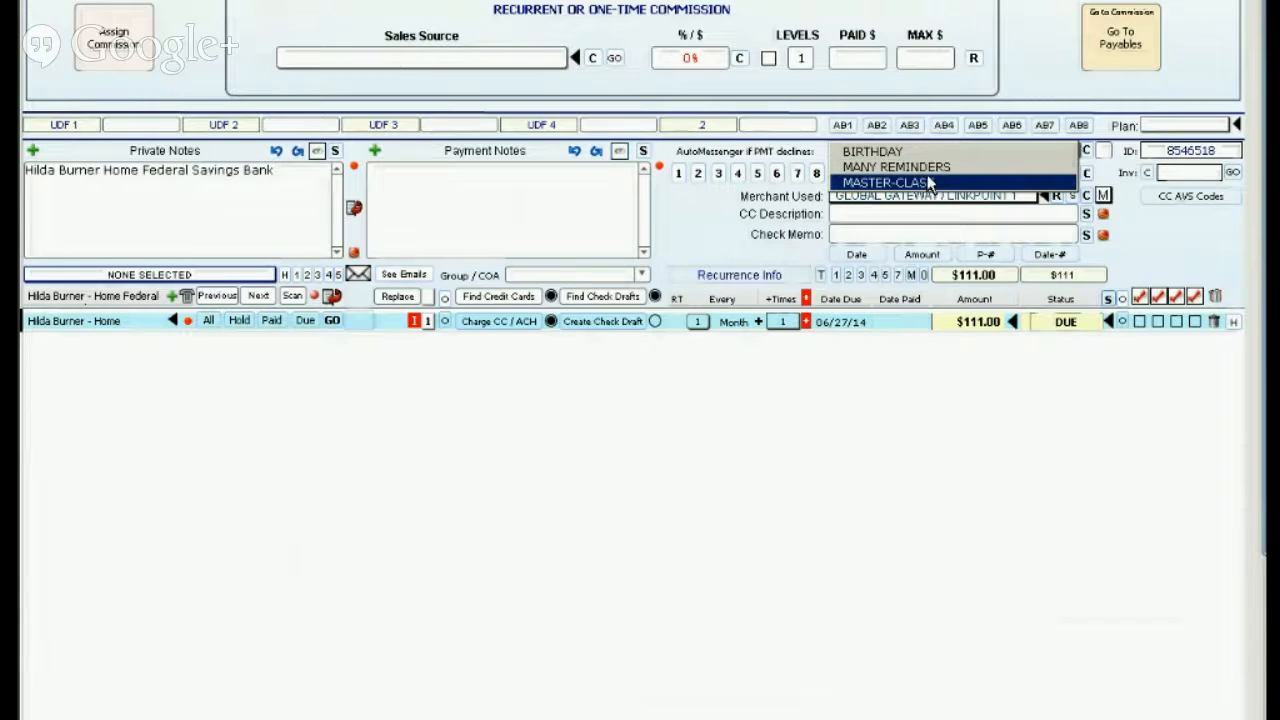
left_click(928, 167)
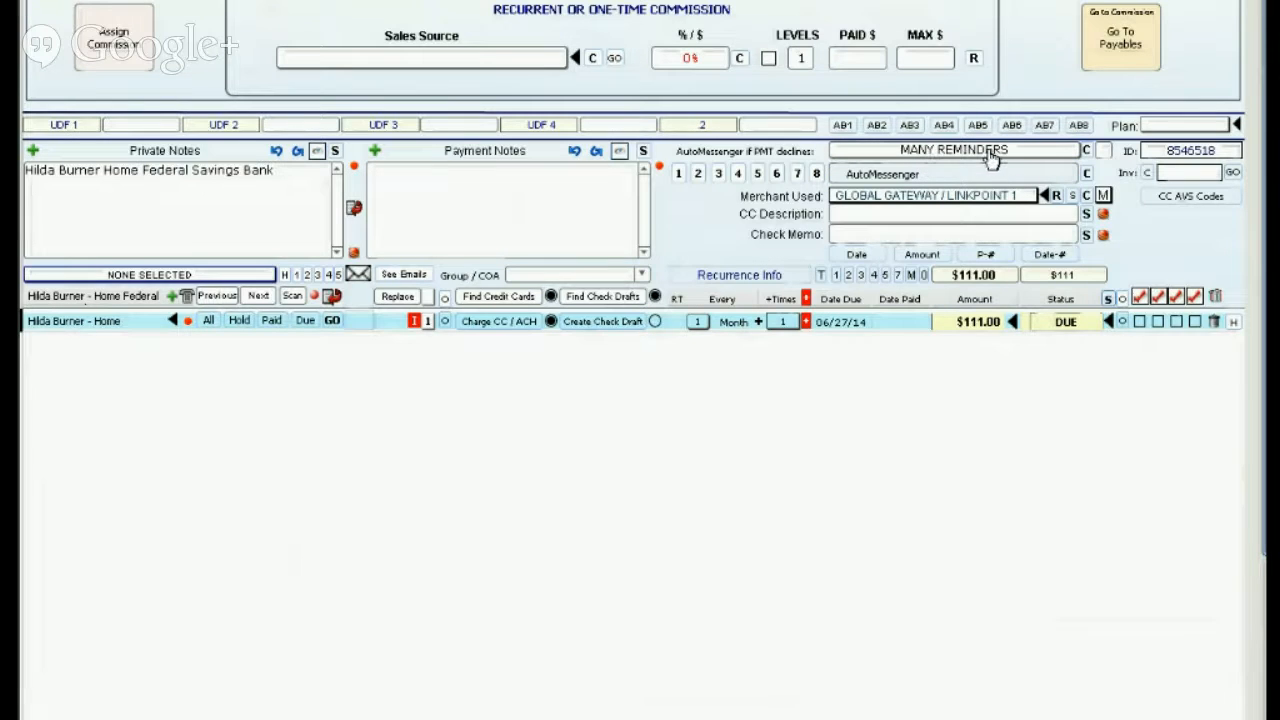
left_click(1106, 151)
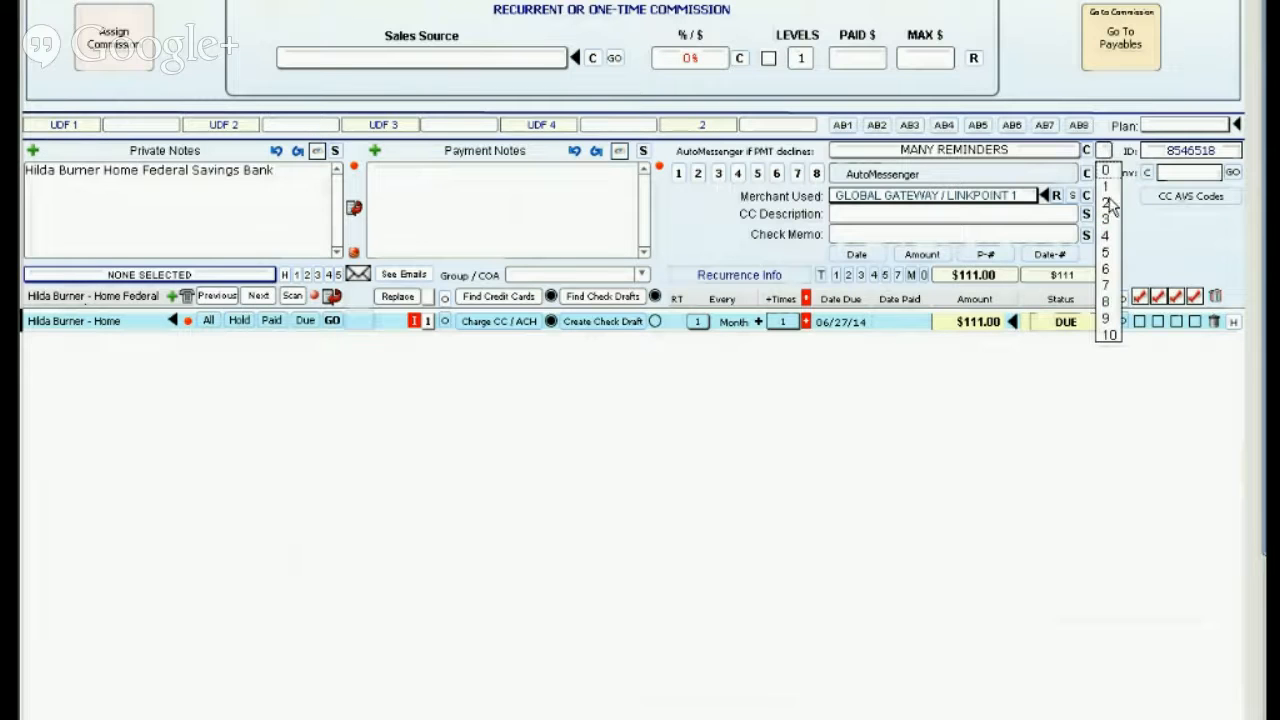
left_click(1107, 203)
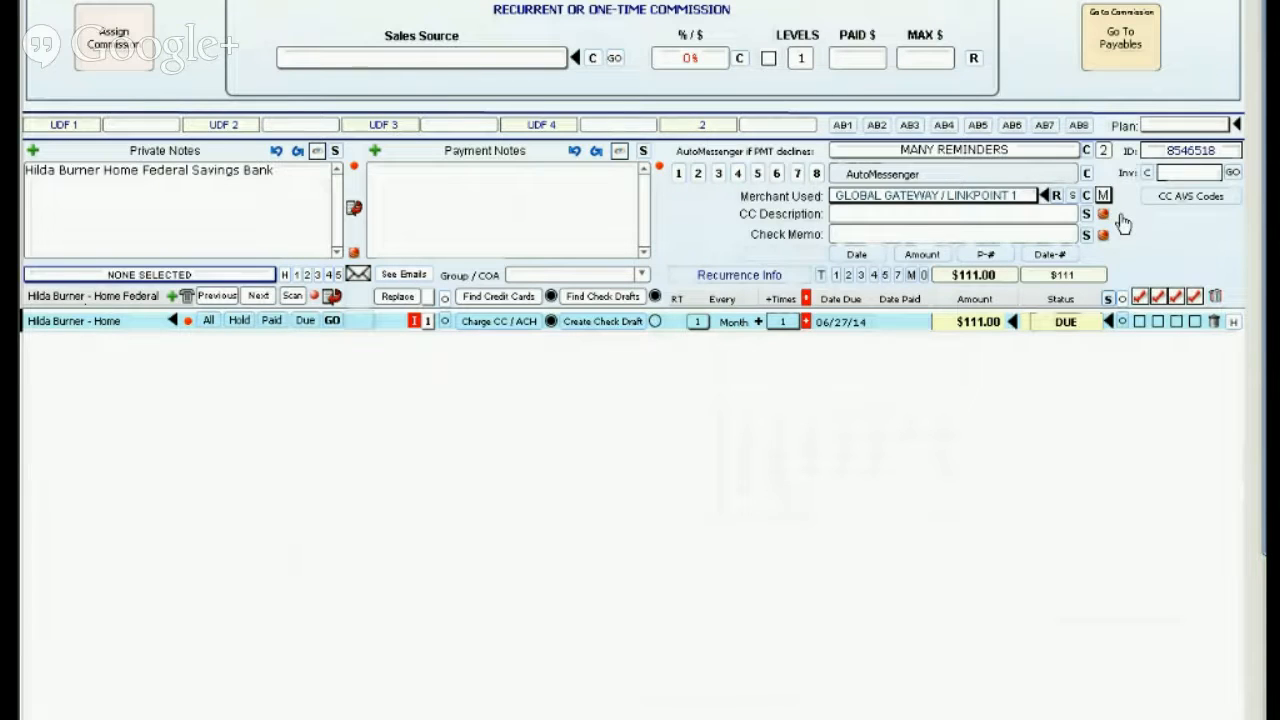
Step: Assign the auto-messenger in shortcut slot 1 to the receivable's contact, with SELF as the agent
left_click(1088, 150)
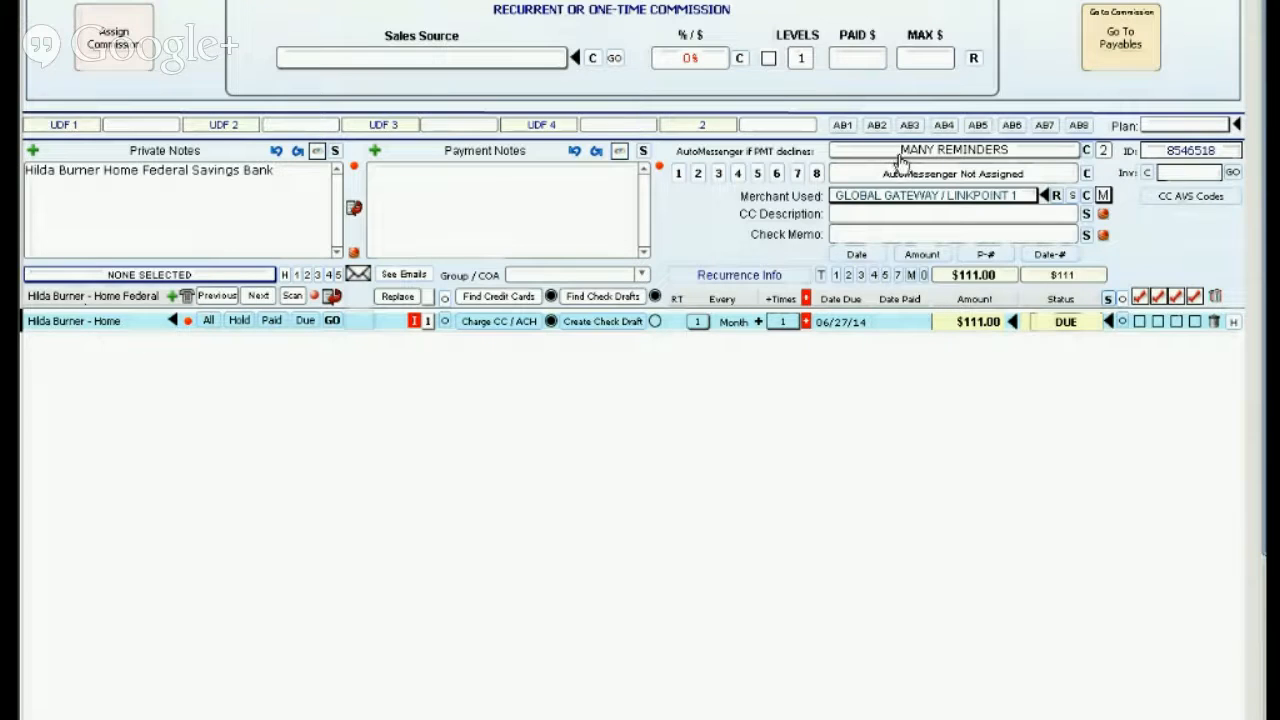
left_click(678, 176)
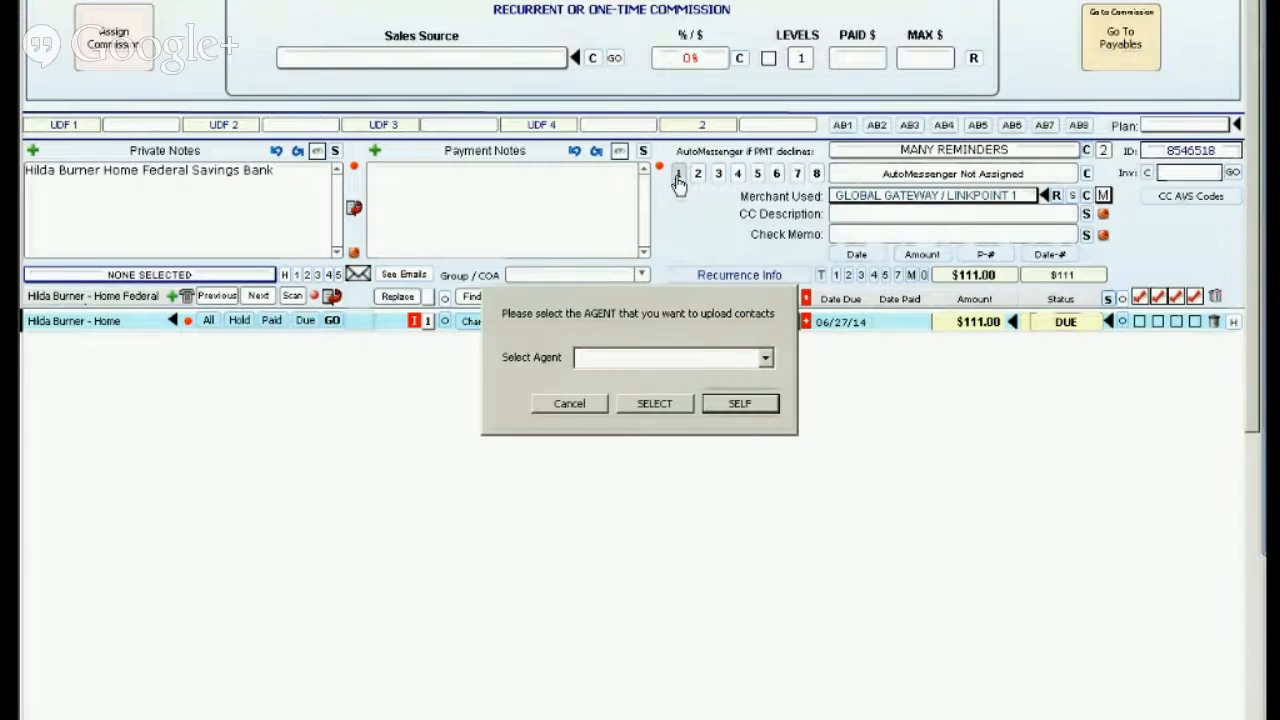
left_click(740, 403)
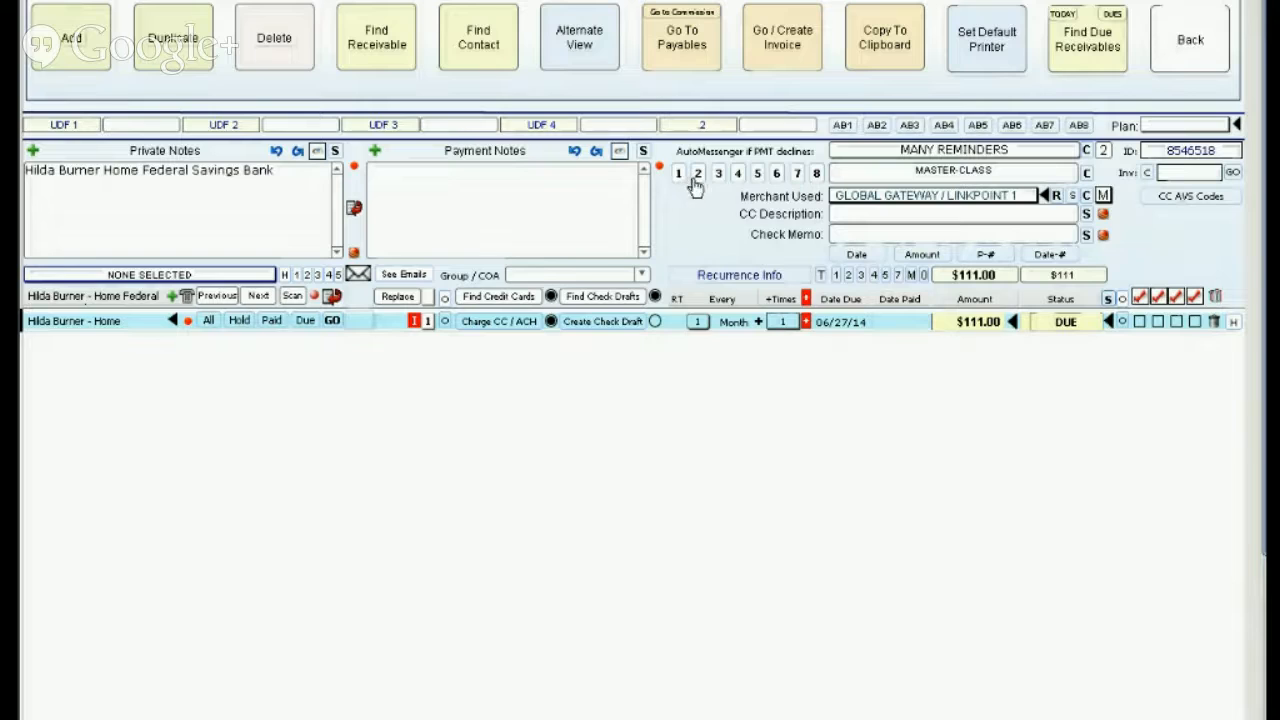
Step: Try the [[TWO]] and [[ONE]] party invitation templates for the receivable, ending with the template stored in shortcut slot 2
left_click(223, 277)
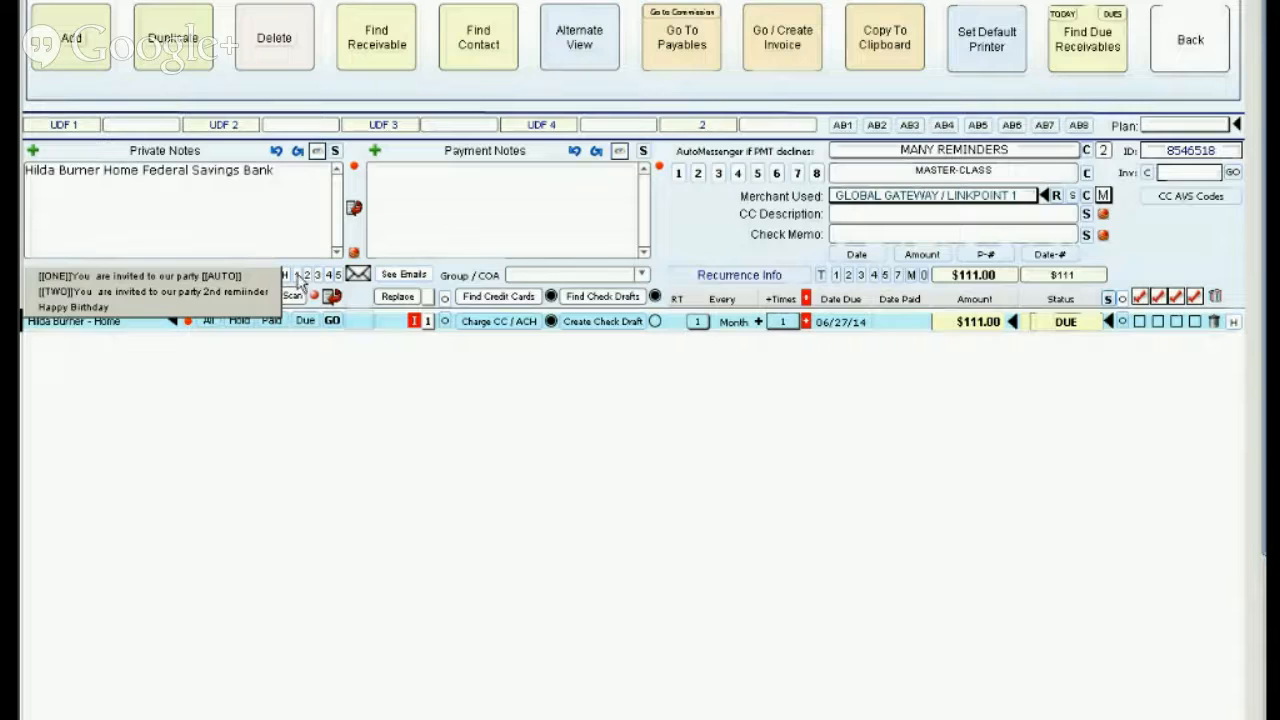
left_click(185, 291)
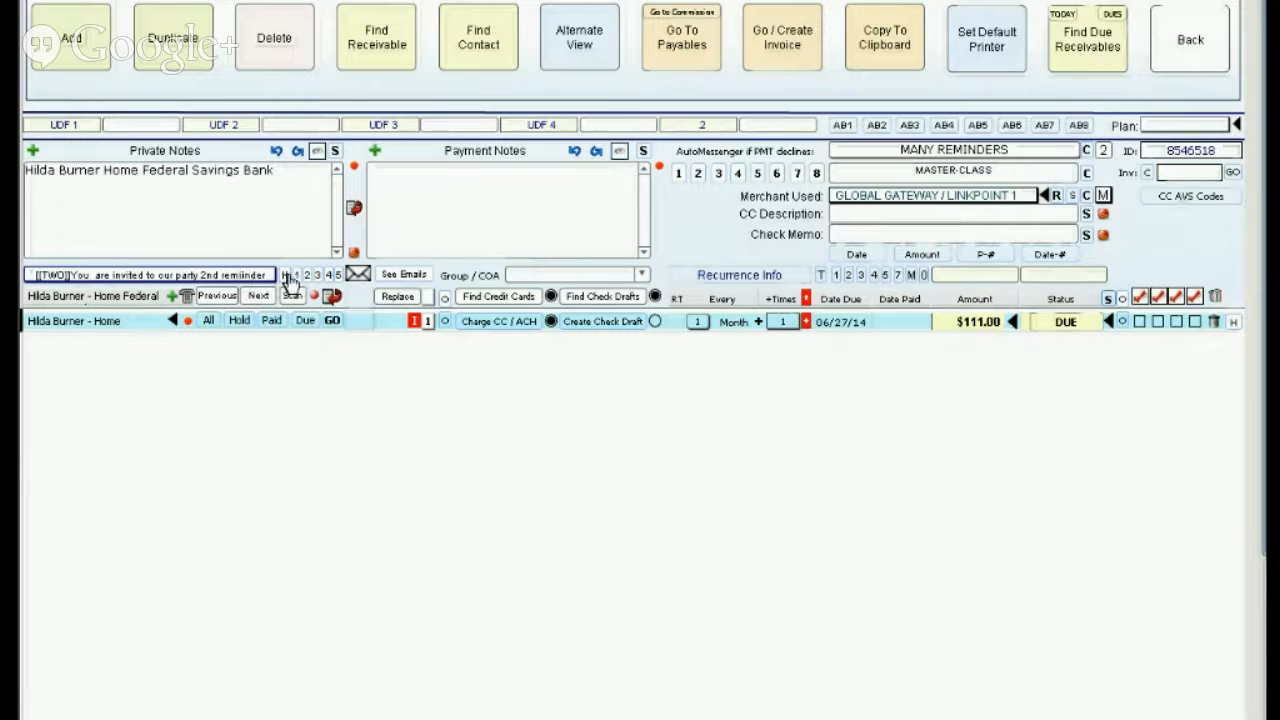
left_click(258, 281)
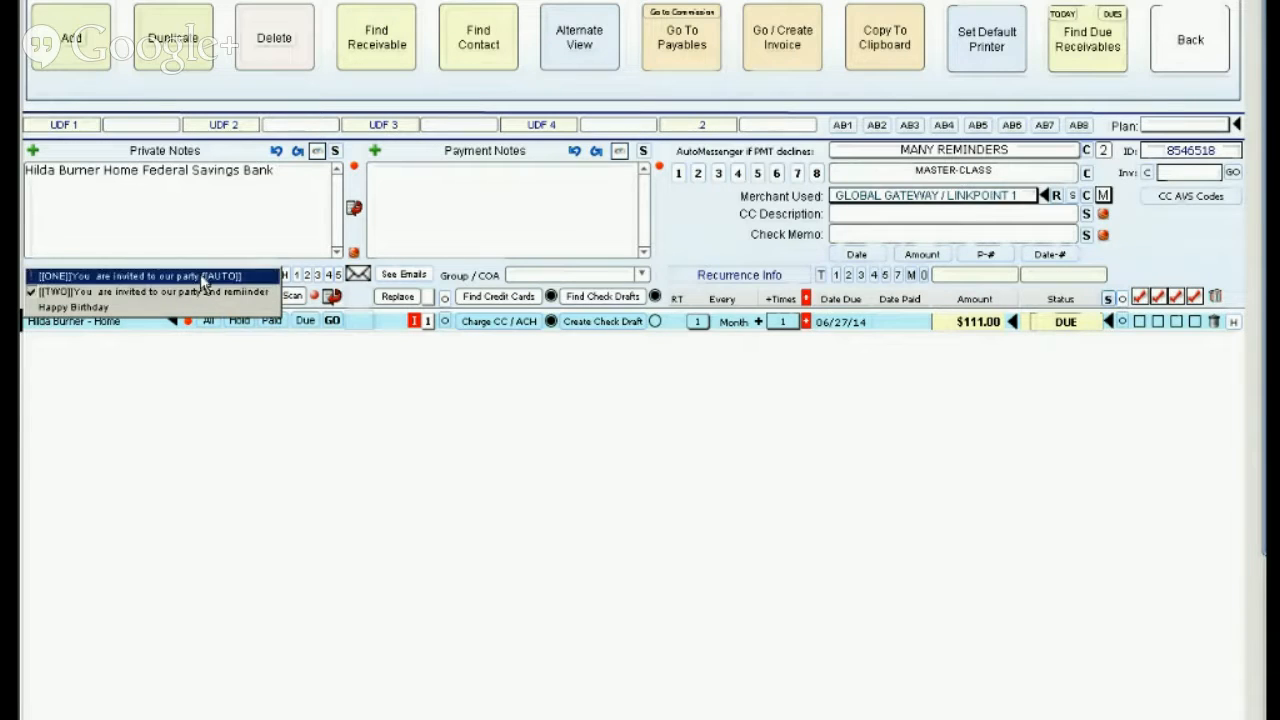
left_click(203, 278)
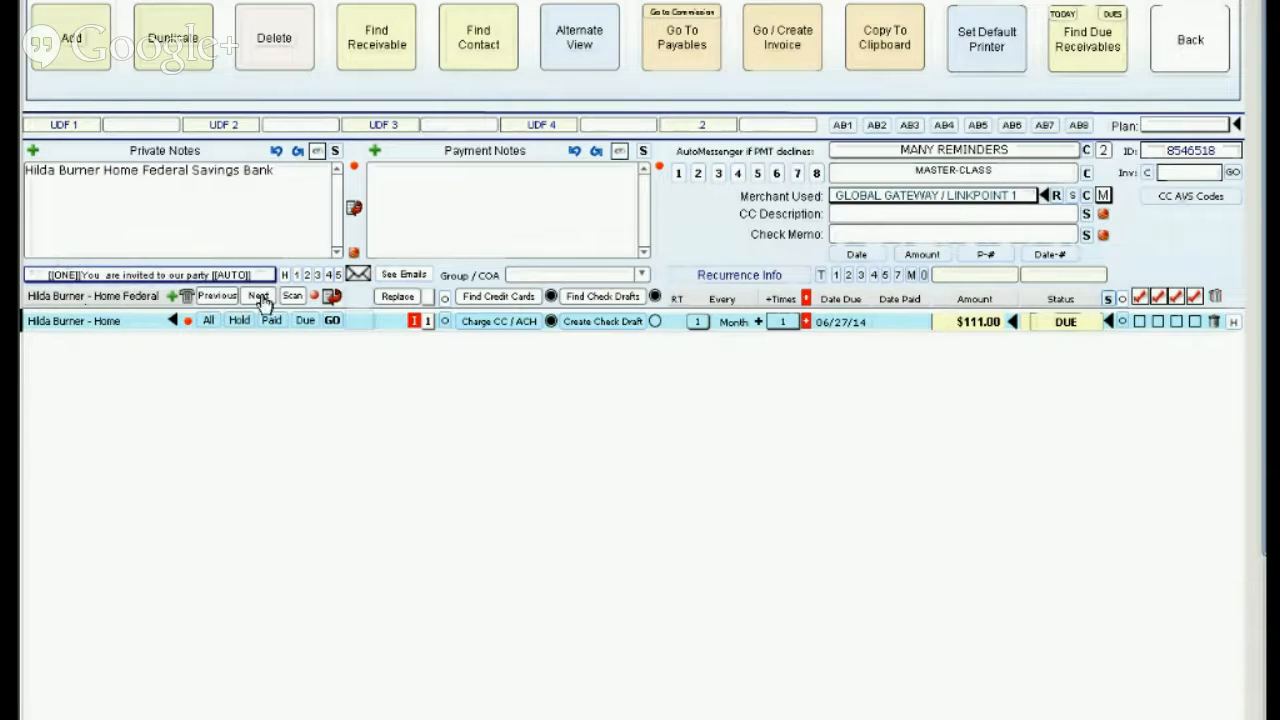
left_click(306, 275)
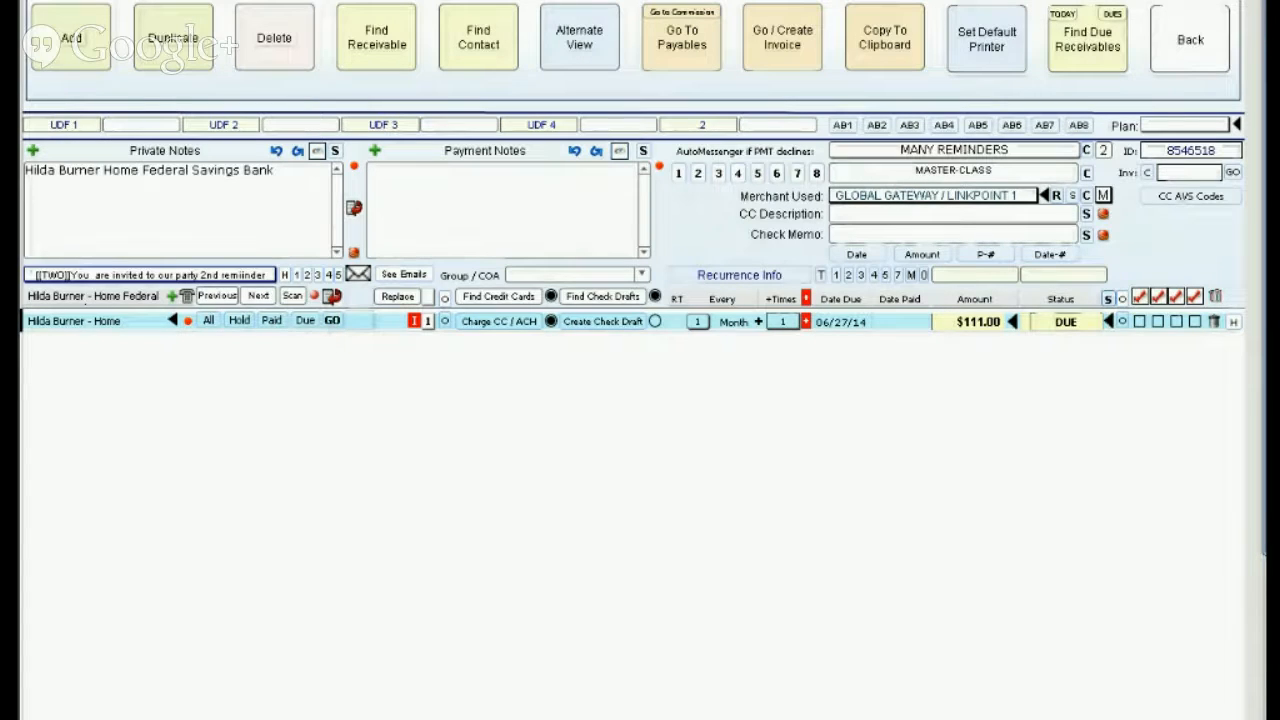
Step: Return to the contact and list in full all contacts that have the current auto-messenger, searching among ALL contacts
left_click(1186, 37)
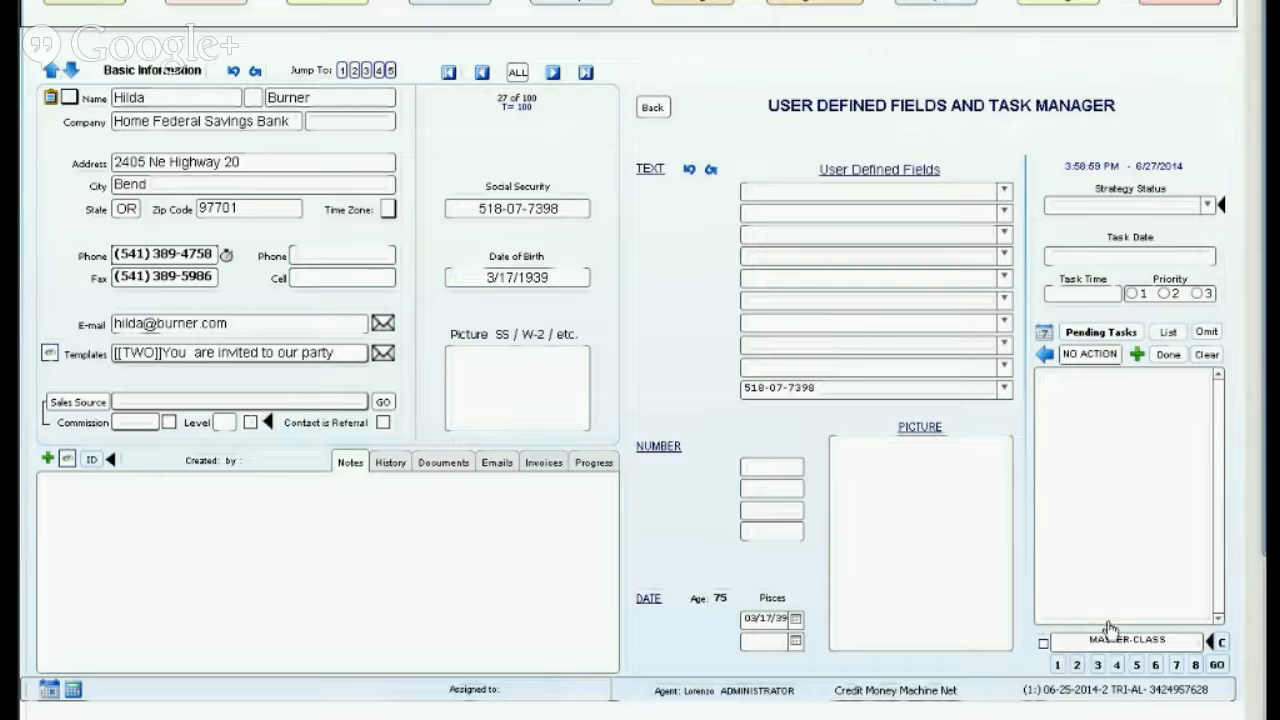
left_click(1218, 666)
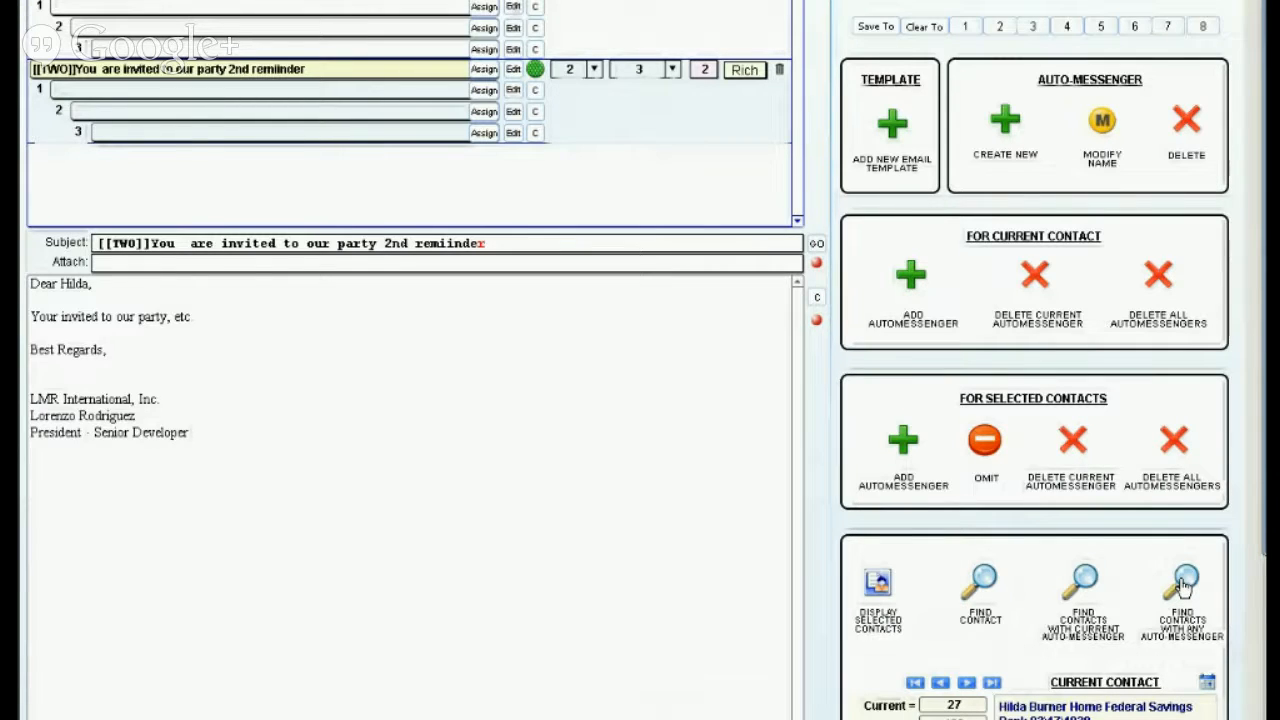
left_click(1090, 583)
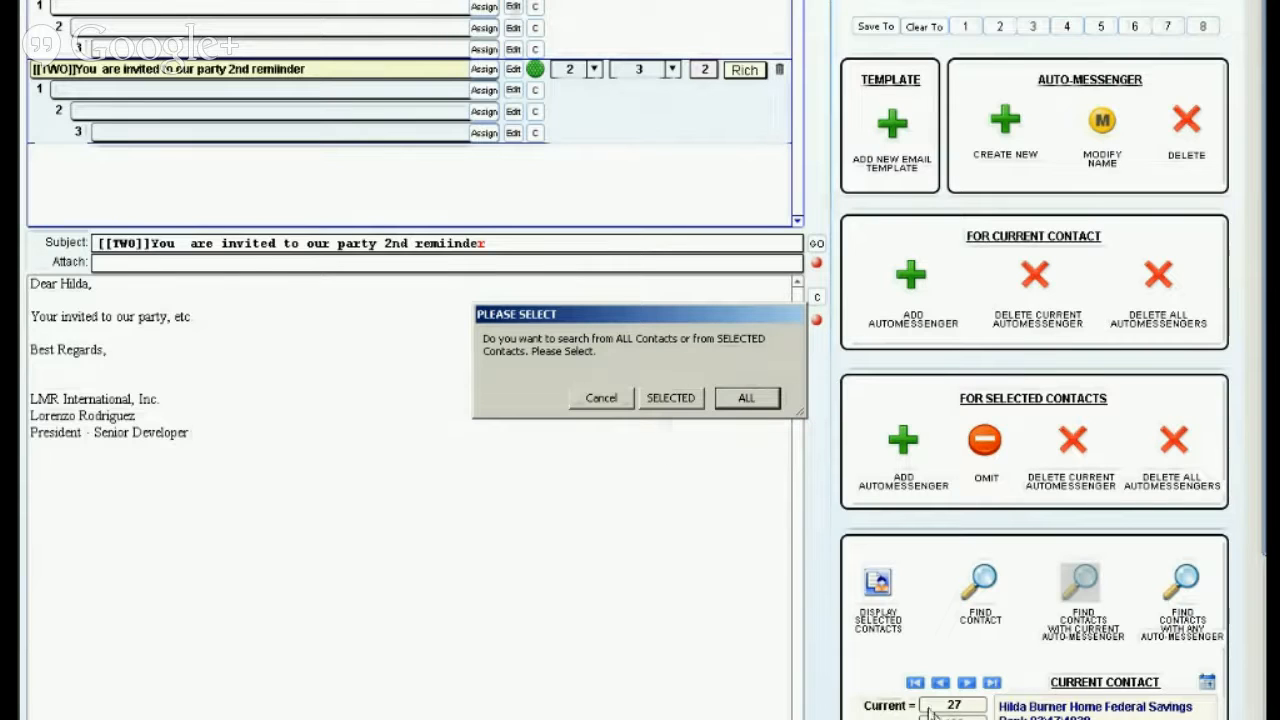
left_click(744, 396)
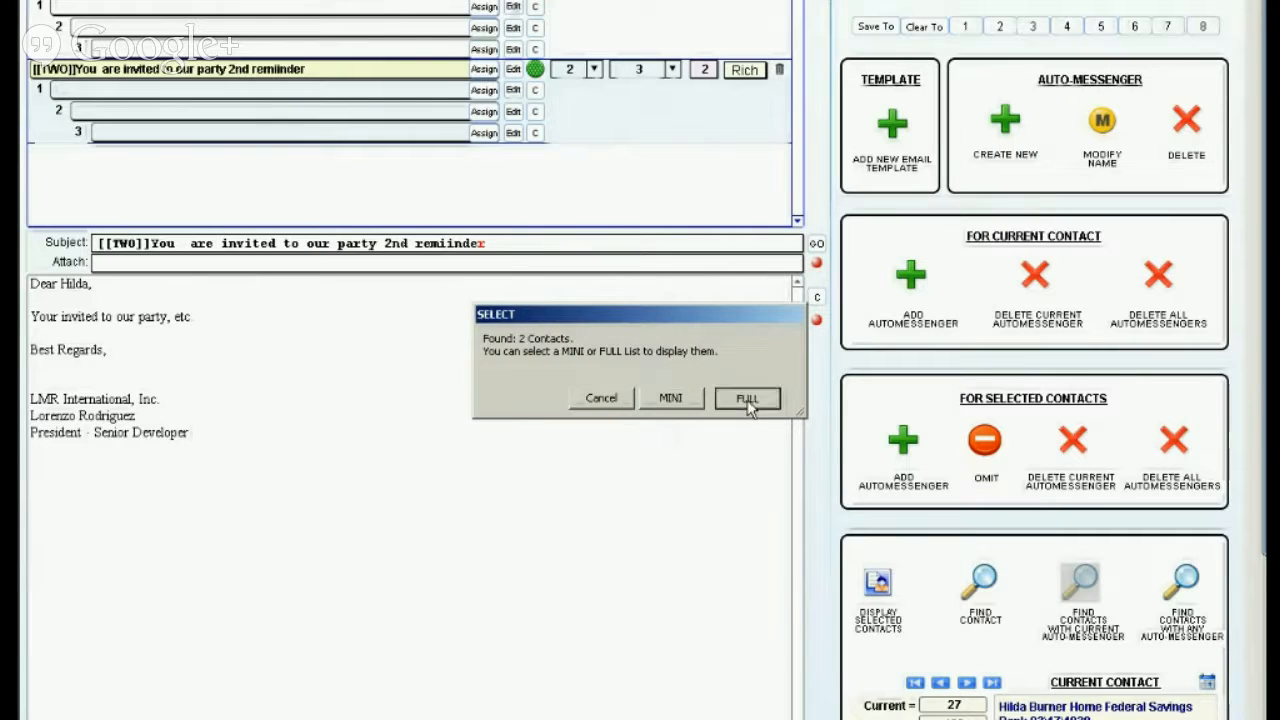
left_click(748, 400)
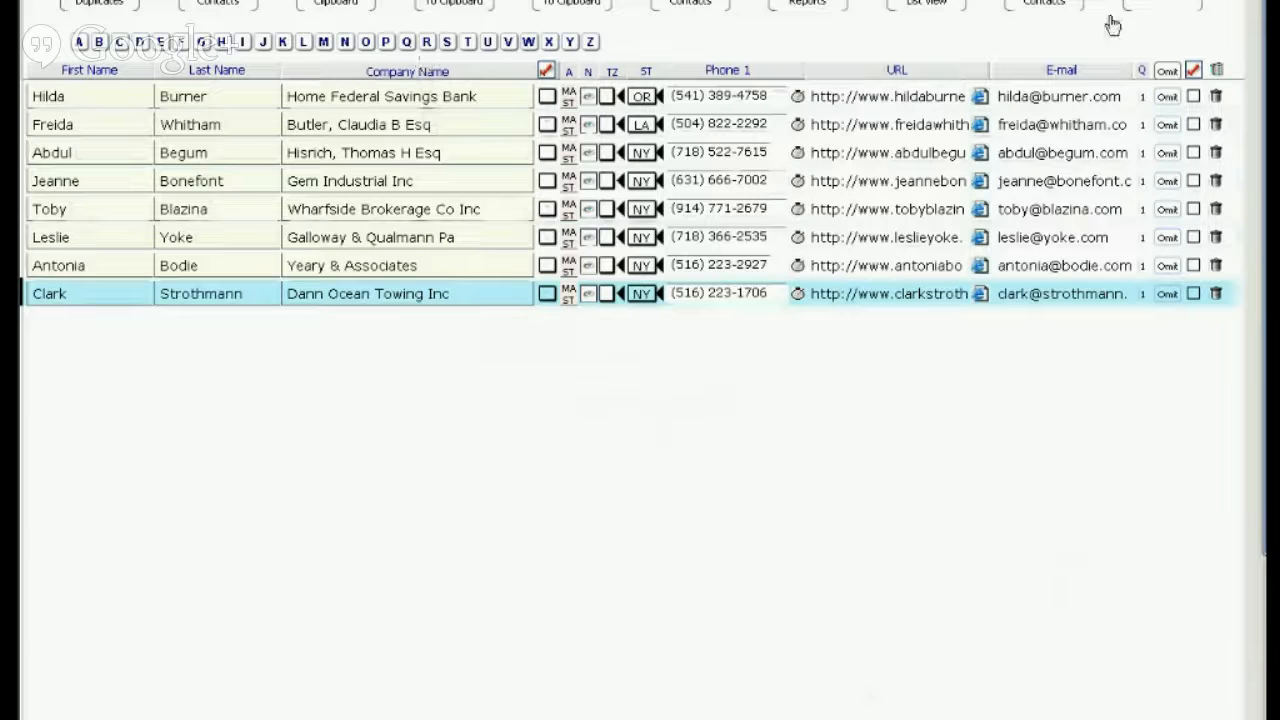
Step: Open the auto-messenger setup from the last listed contact and delete the WHOLE current auto-messenger from the selected contacts
left_click(1178, 6)
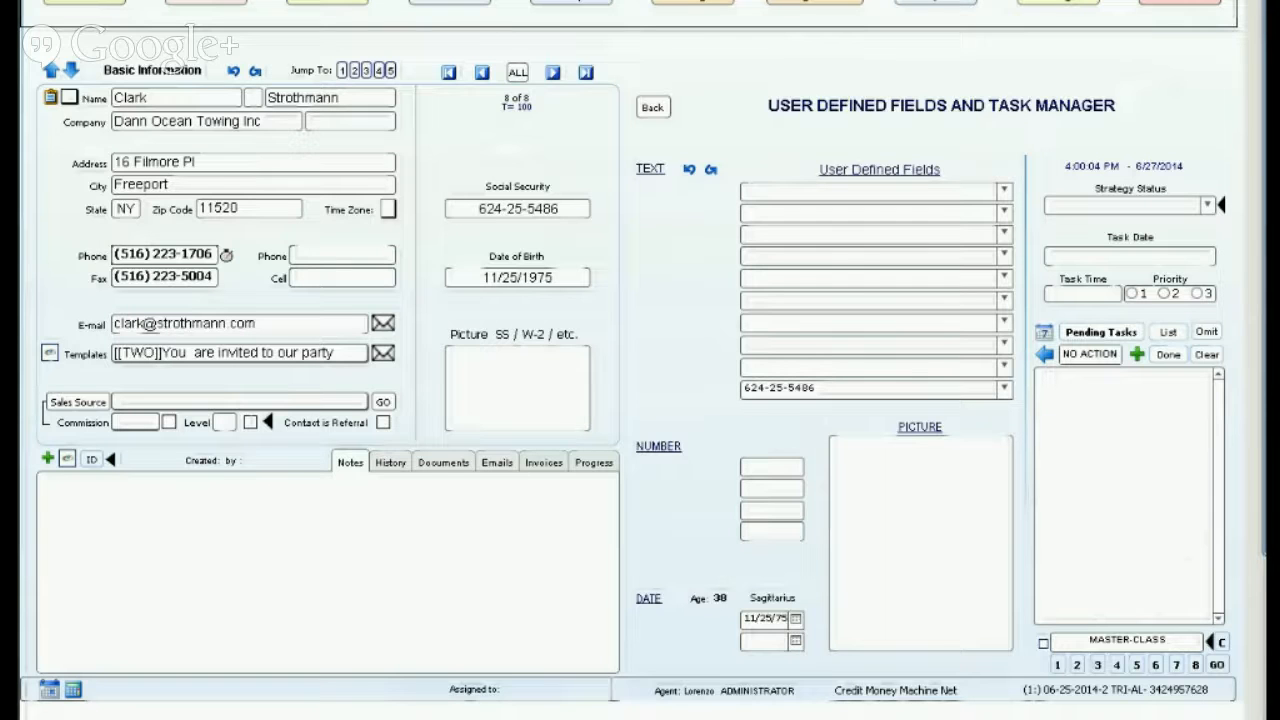
left_click(1217, 666)
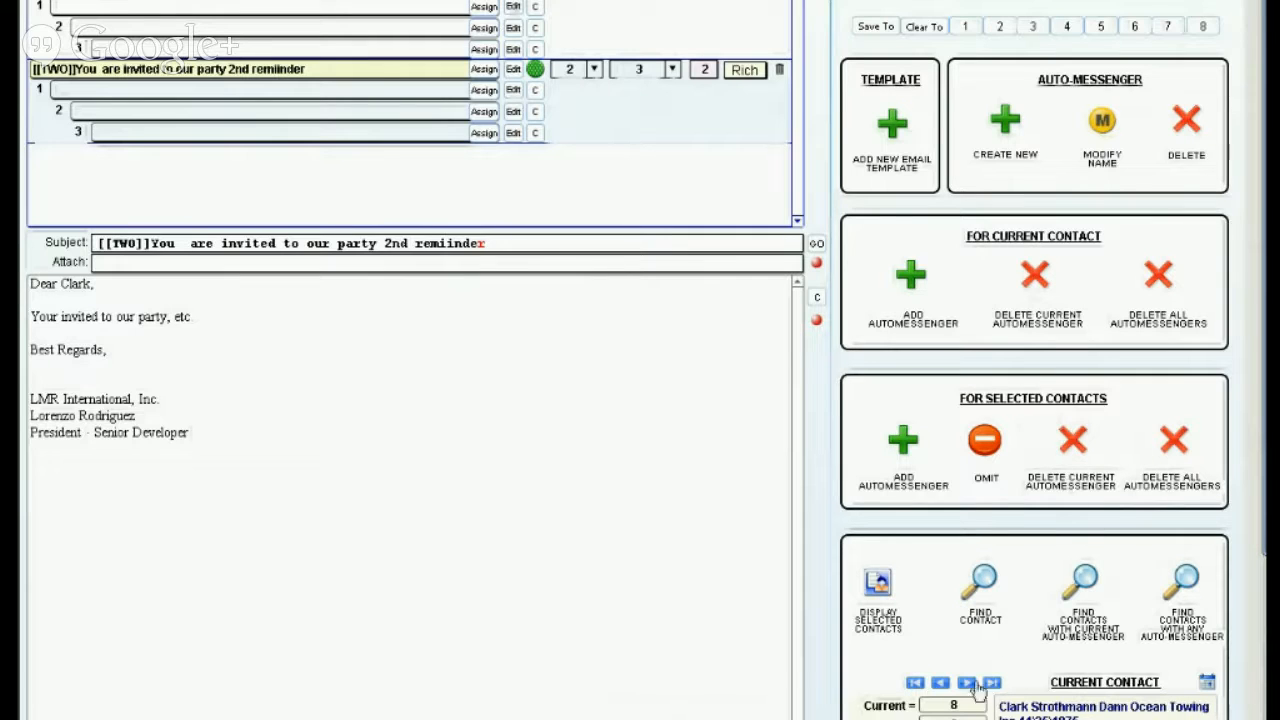
left_click(1068, 438)
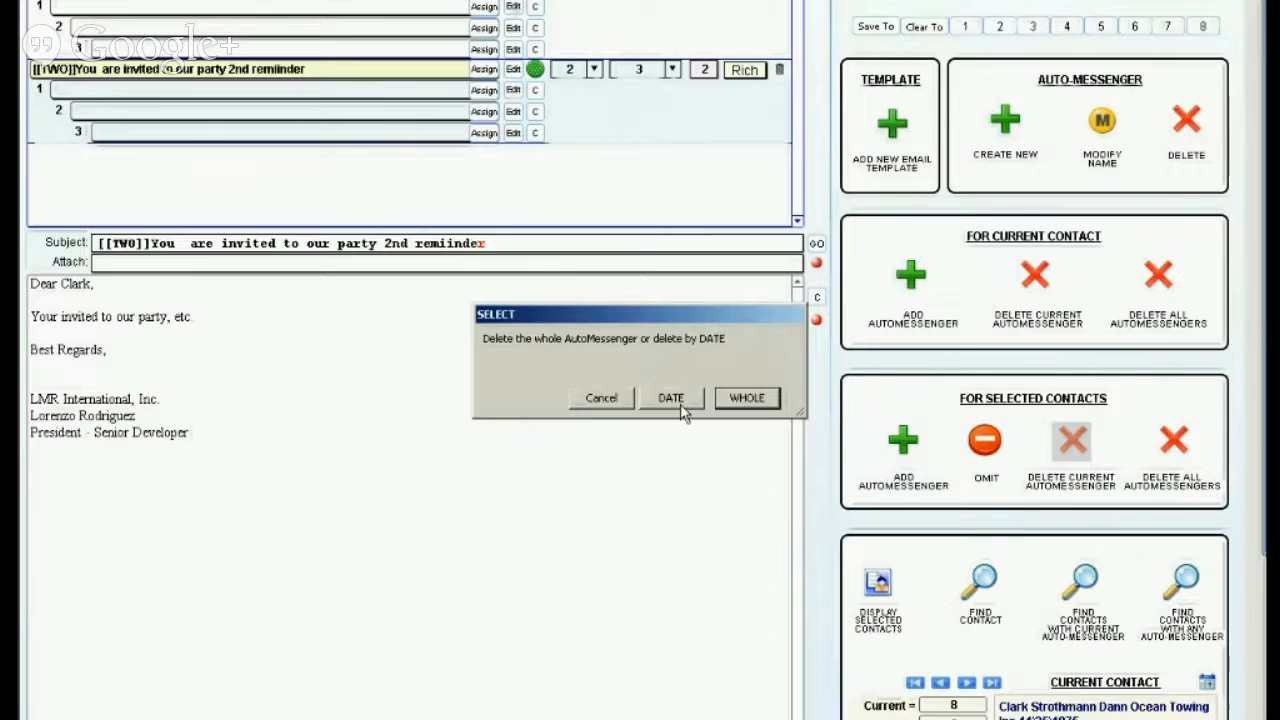
left_click(749, 399)
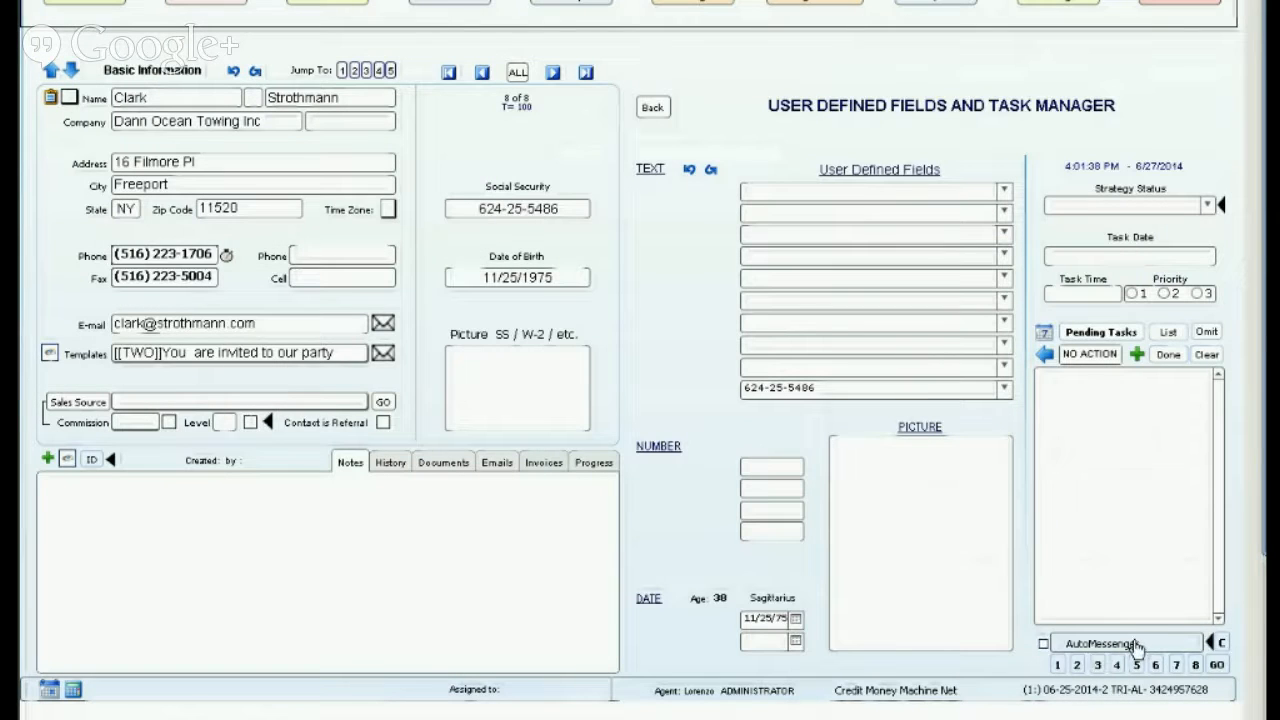
Step: Go back seven records to the first found contact and refresh the auto-messenger list for the CURRENT contact
left_click(482, 73)
left_click(482, 73)
left_click(482, 73)
left_click(482, 73)
left_click(482, 73)
left_click(482, 73)
left_click(482, 73)
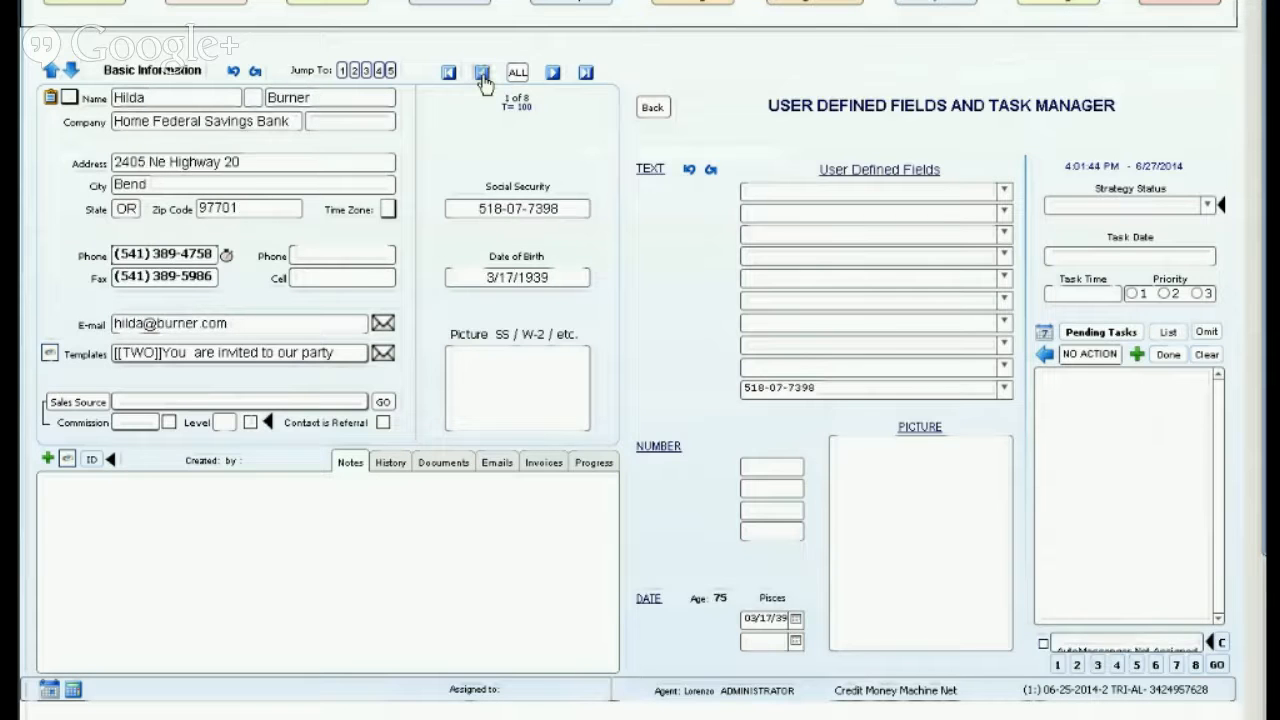
left_click(1103, 650)
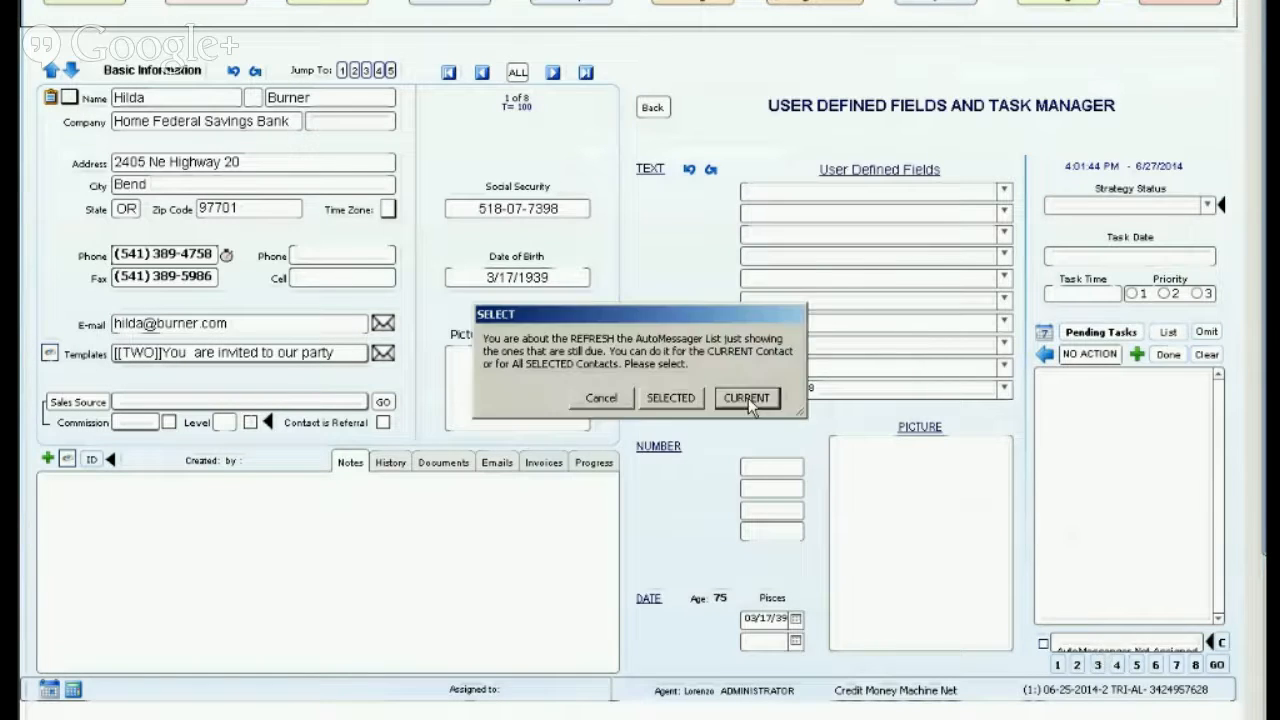
left_click(755, 402)
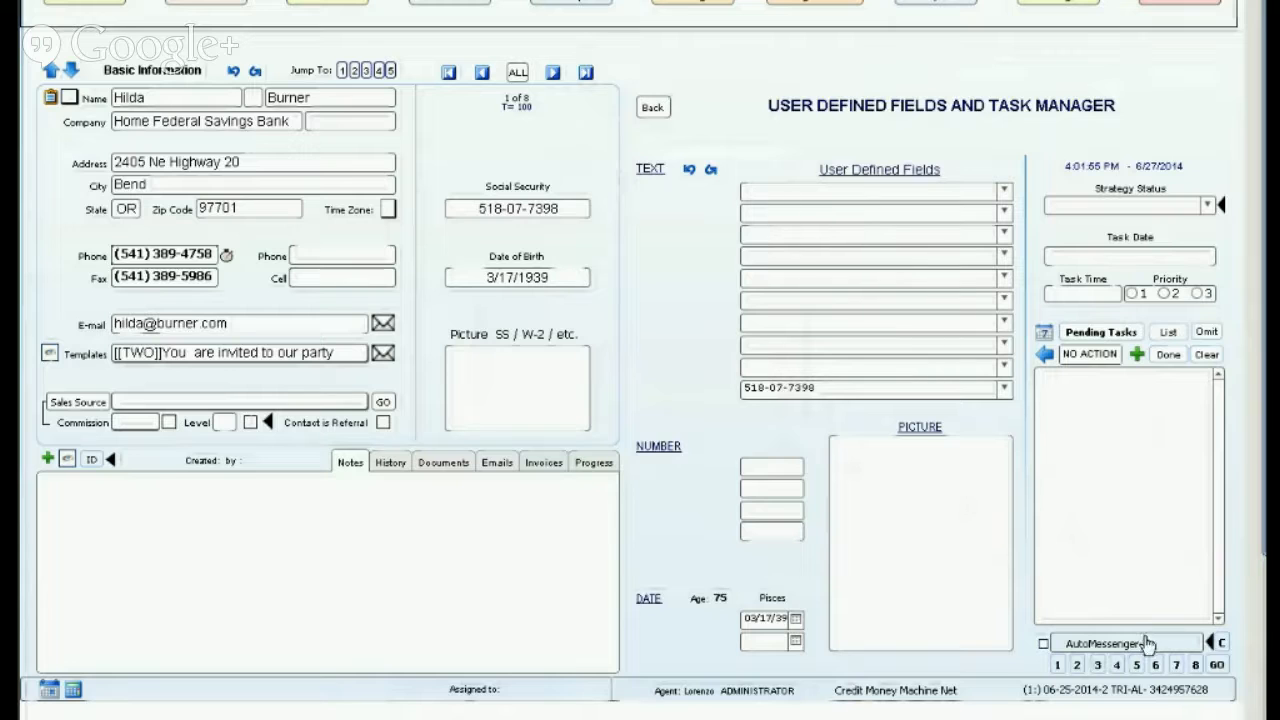
Step: Add the current auto-messenger to all selected contacts, with SELF as the agent
left_click(1216, 665)
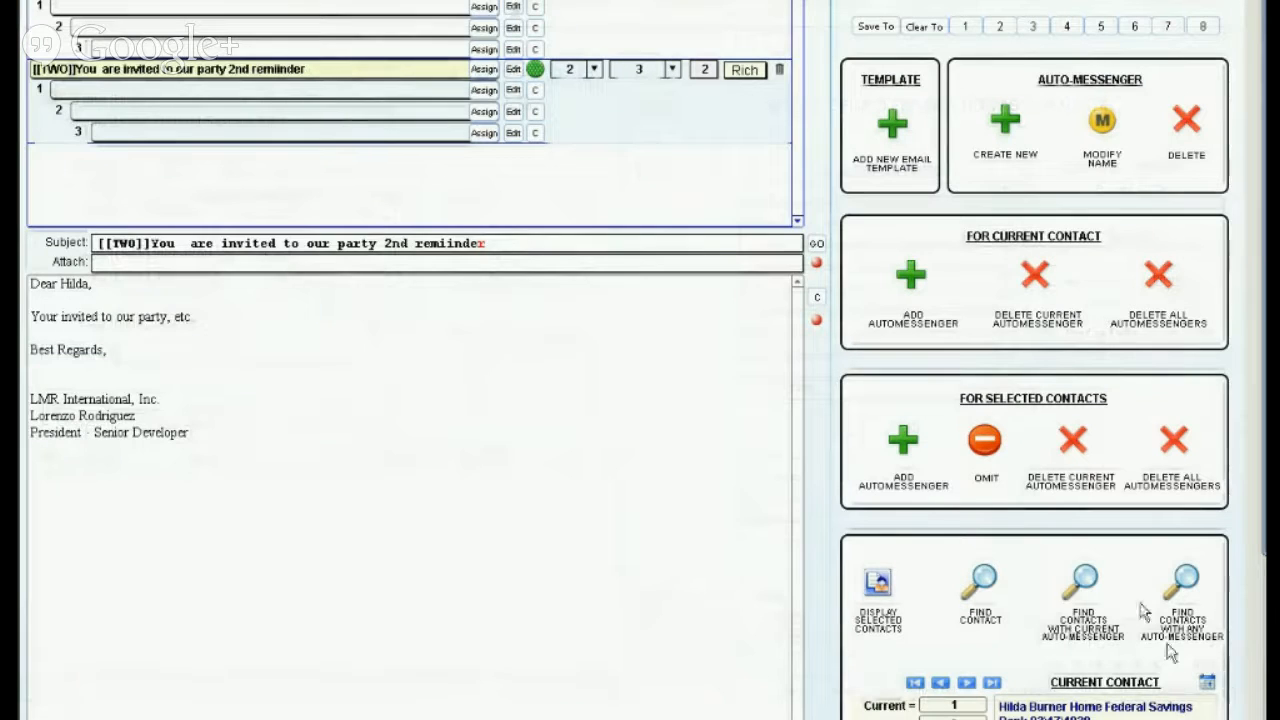
left_click(903, 443)
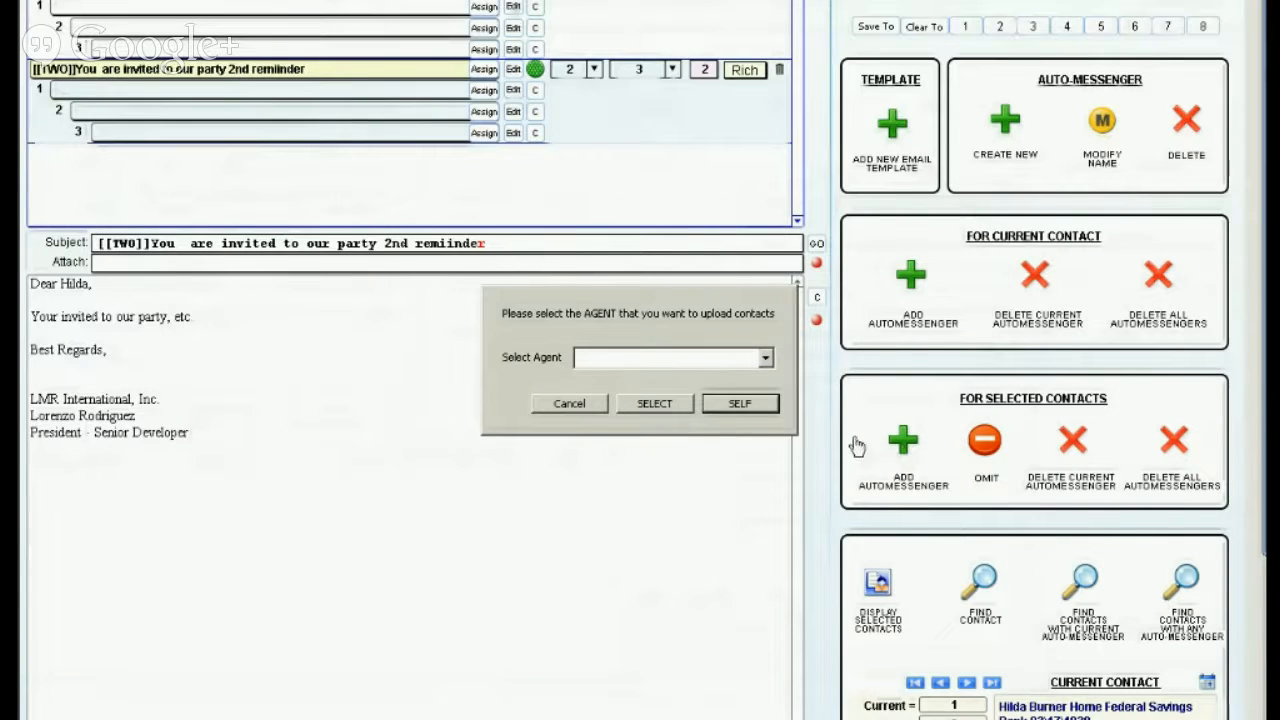
left_click(731, 404)
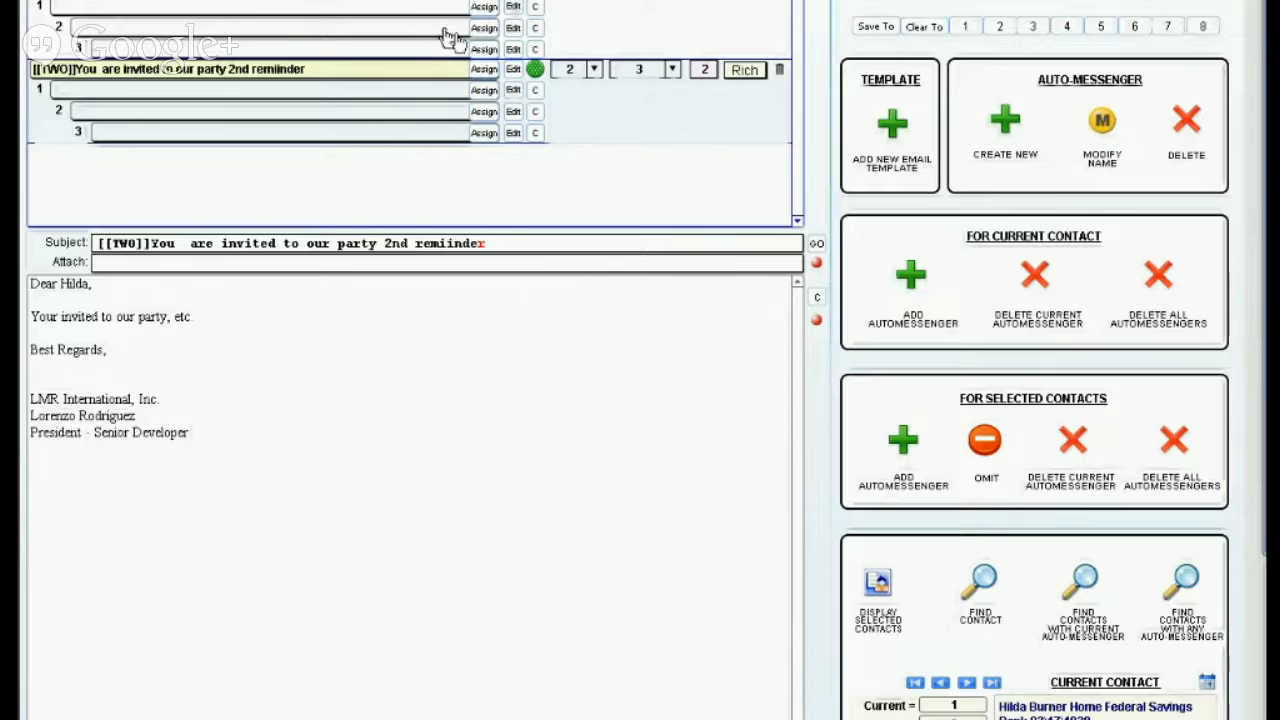
Step: Open the [[ONE]] party invitation template in the MASTER CLASS category and insert two blank lines above the company signature
left_click(615, 40)
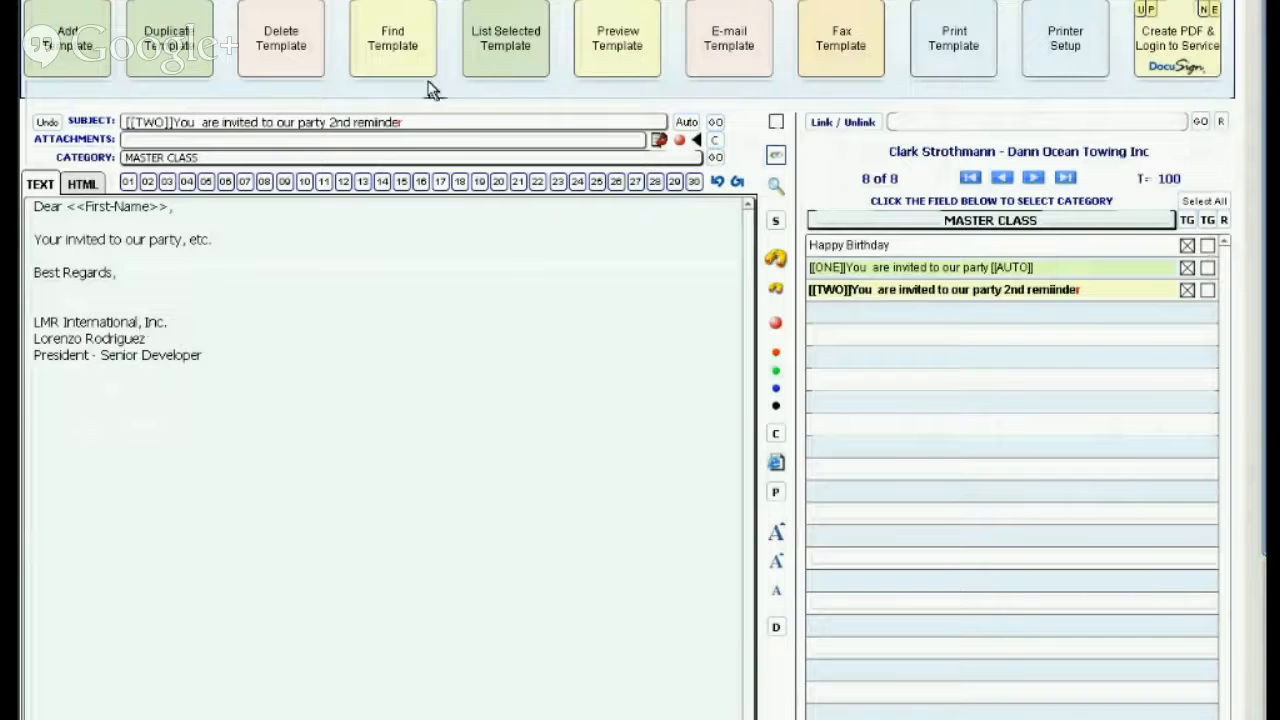
left_click(897, 270)
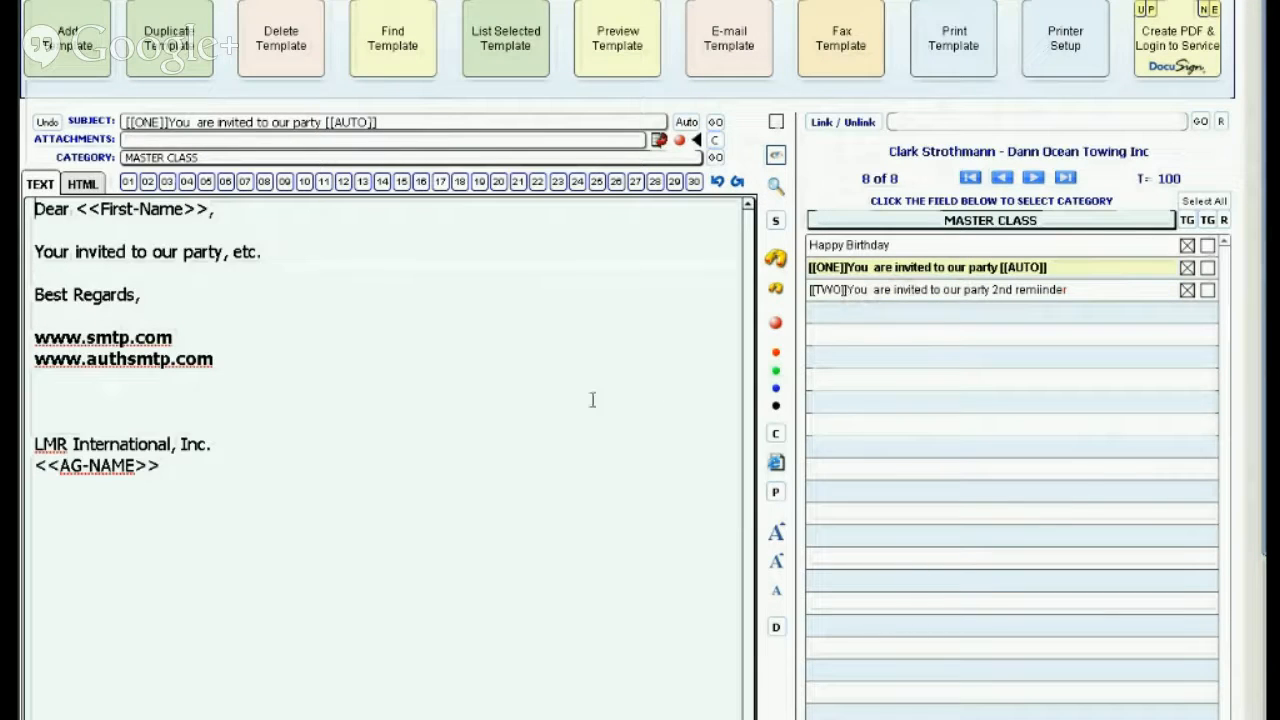
left_click(61, 402)
key("Return")
key("Return")
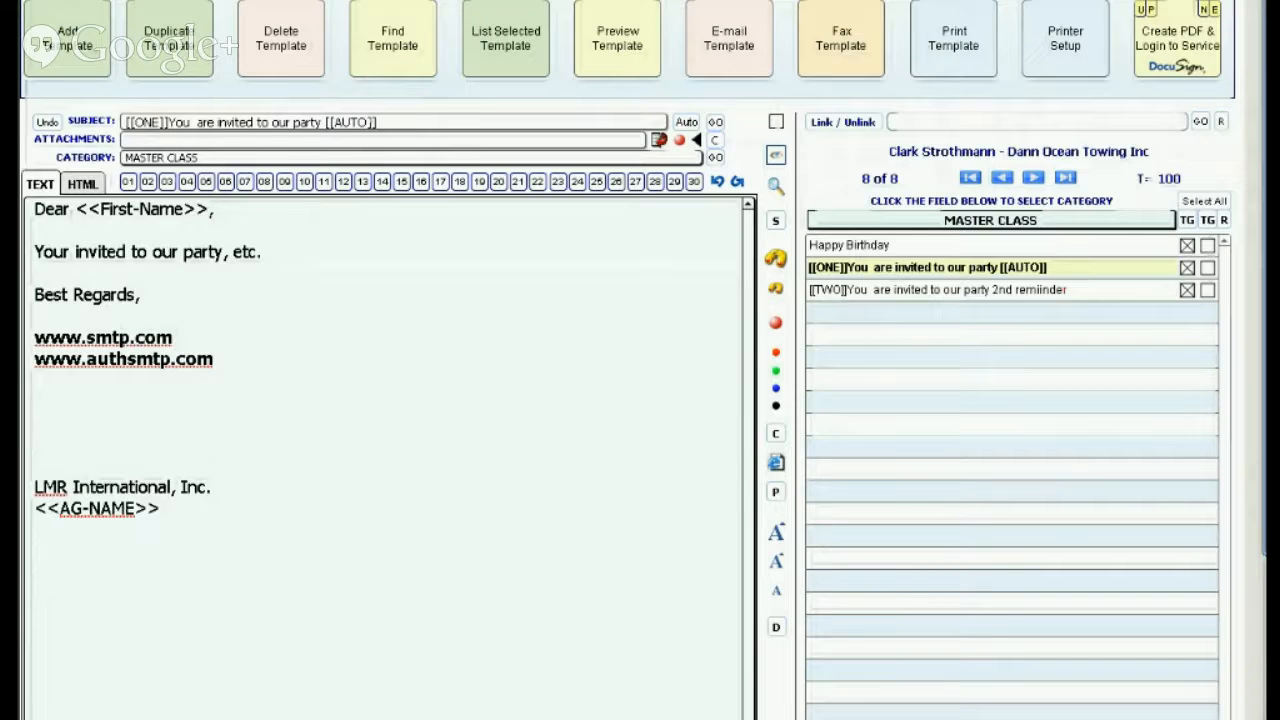
Step: Add a MASTER CLASS template with the subject "[[AFFILIATE]]Here is the info from your client"
left_click(72, 60)
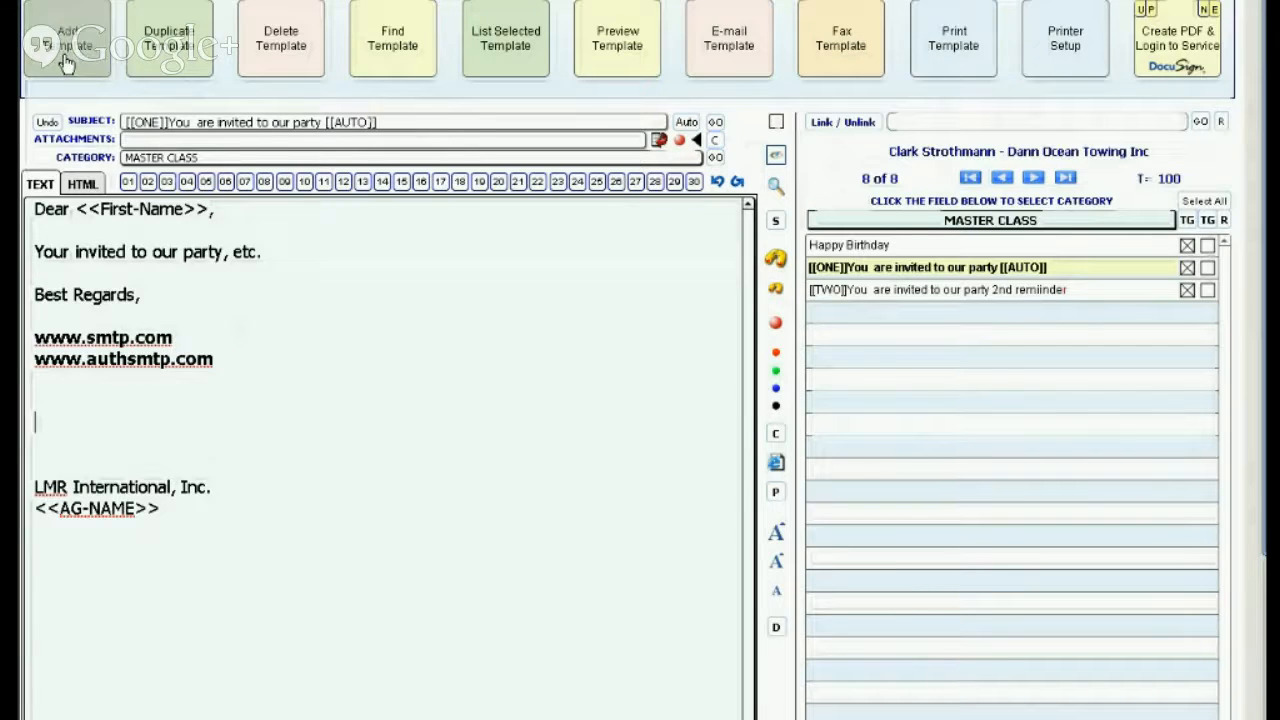
left_click(158, 127)
type("[[AFF")
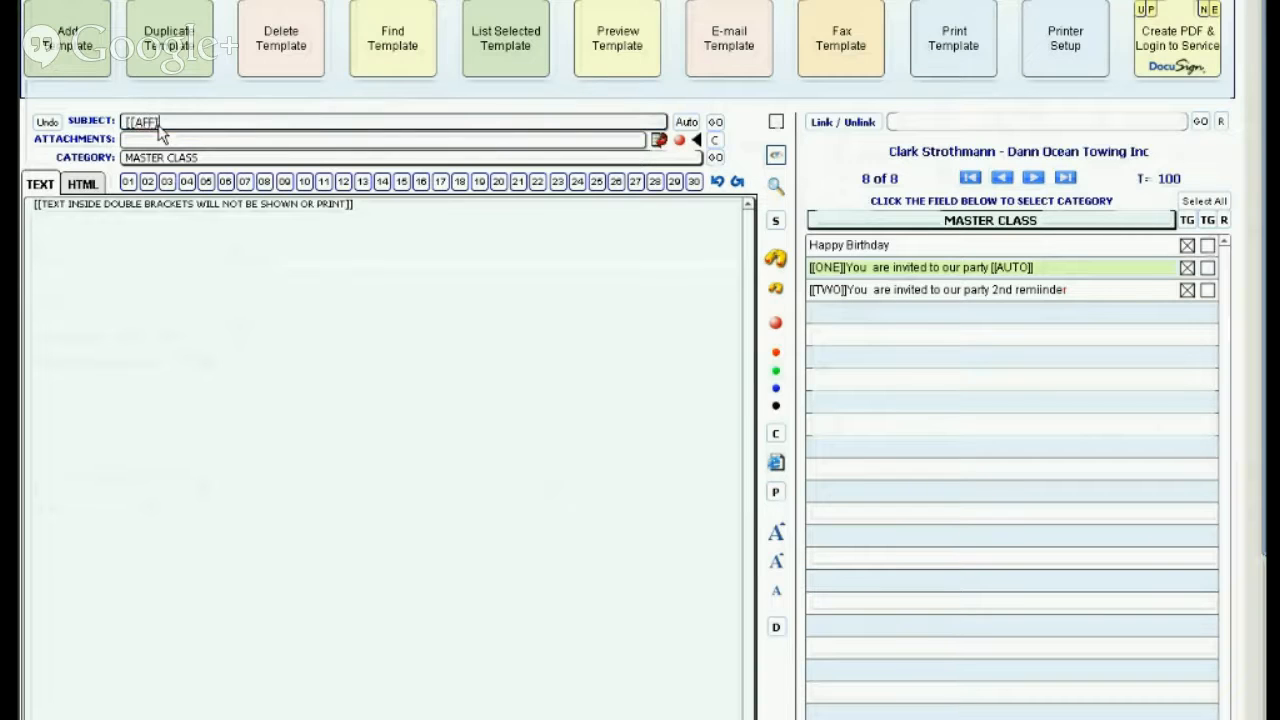
type("]ILIATE]]Here is the")
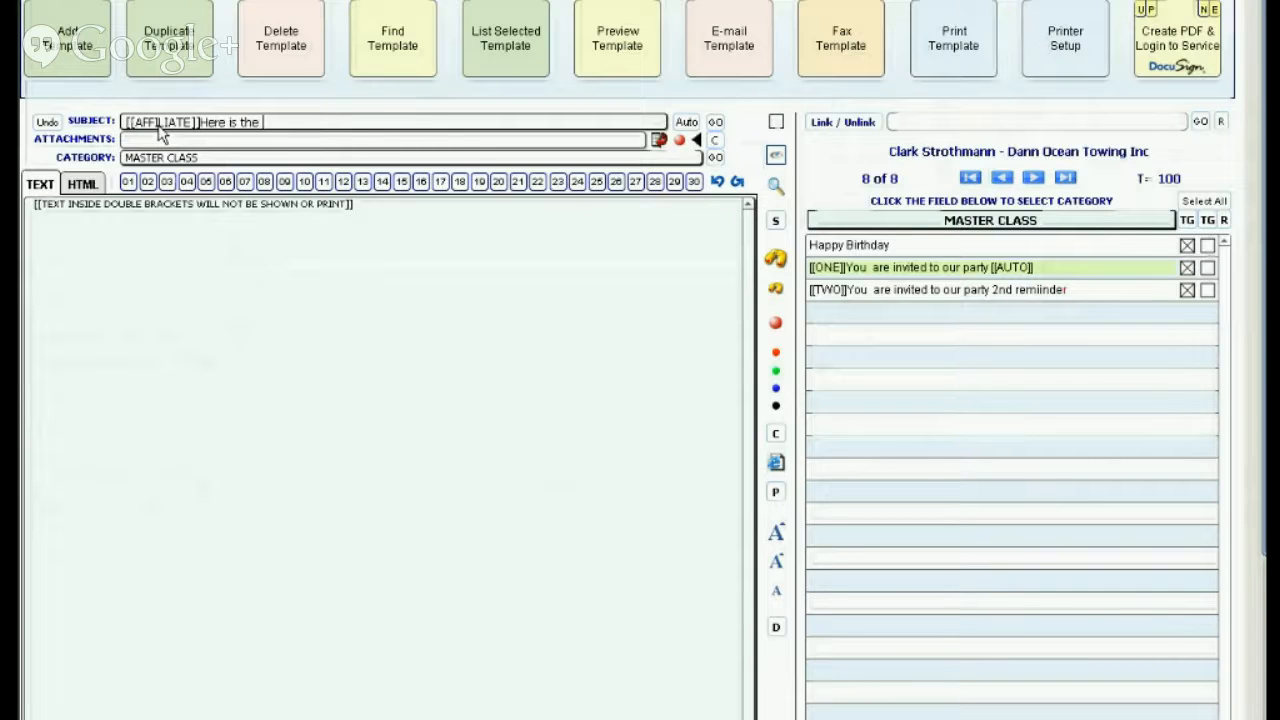
type(" info from your client")
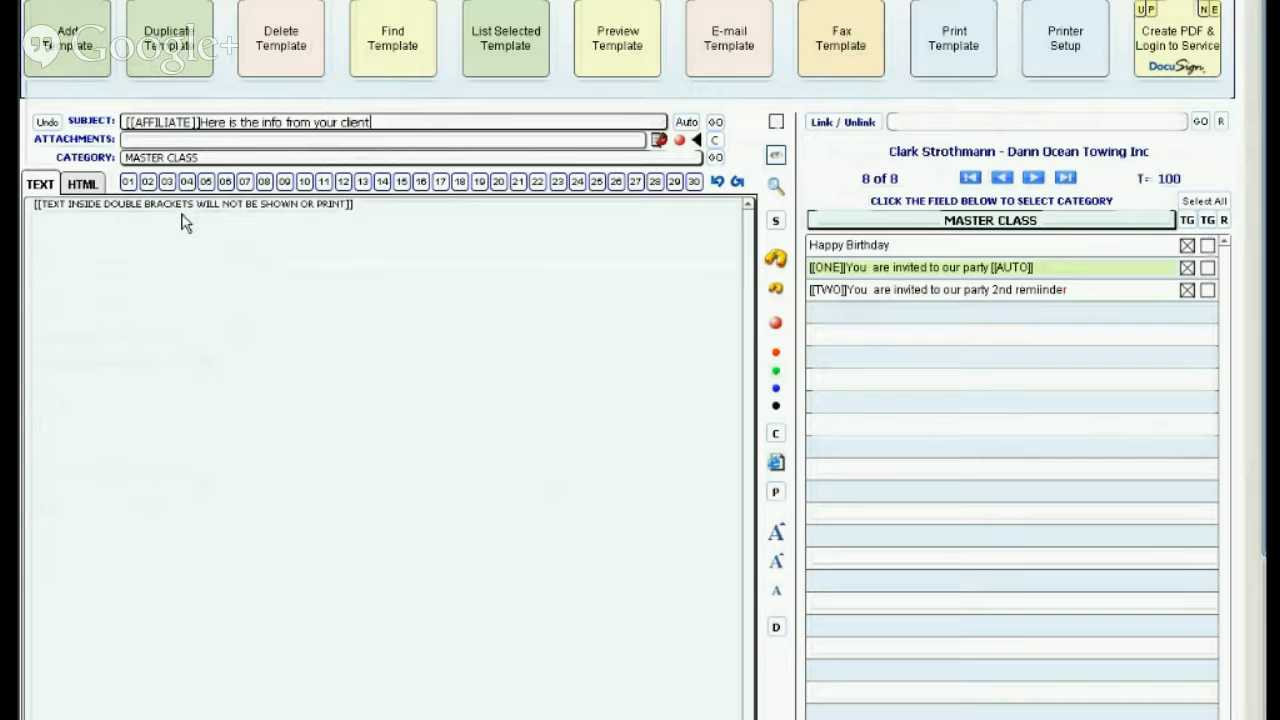
Step: Replace the template's placeholder text with the greeting "Dear <<AFFILIATE-FIRST-NAME>>," in larger text
left_click(183, 212)
key("ctrl+a")
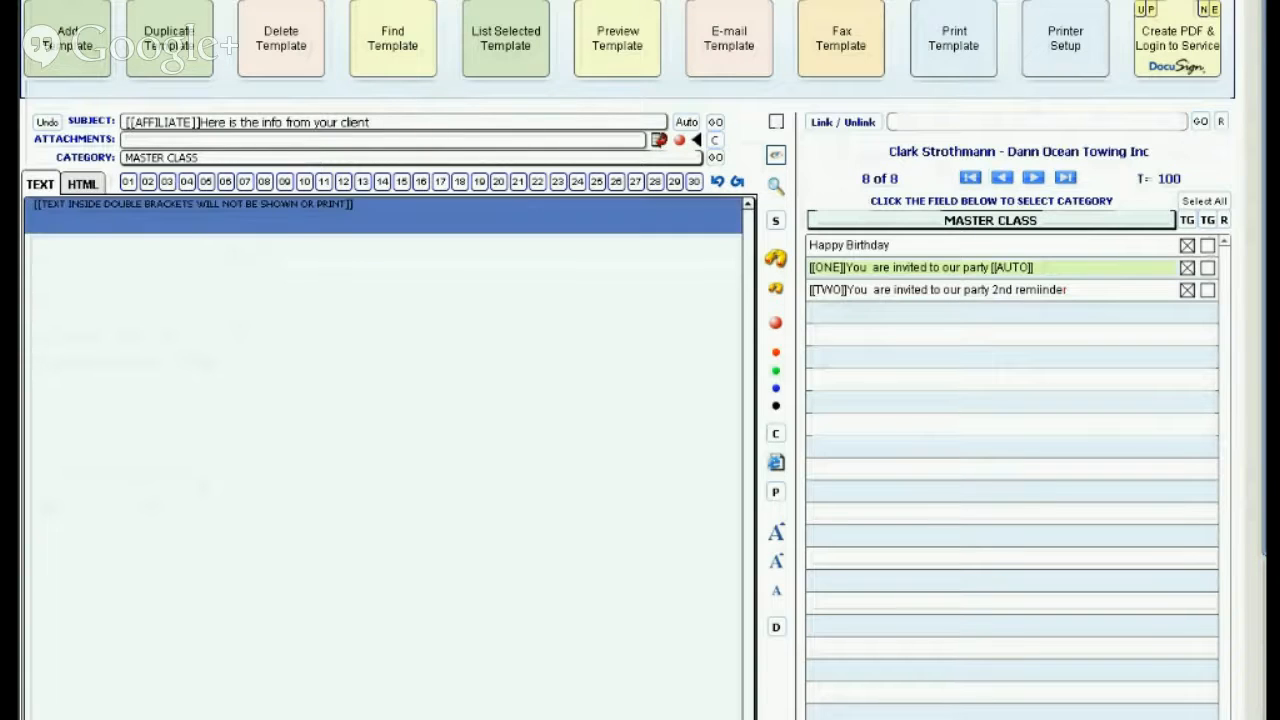
key("Delete")
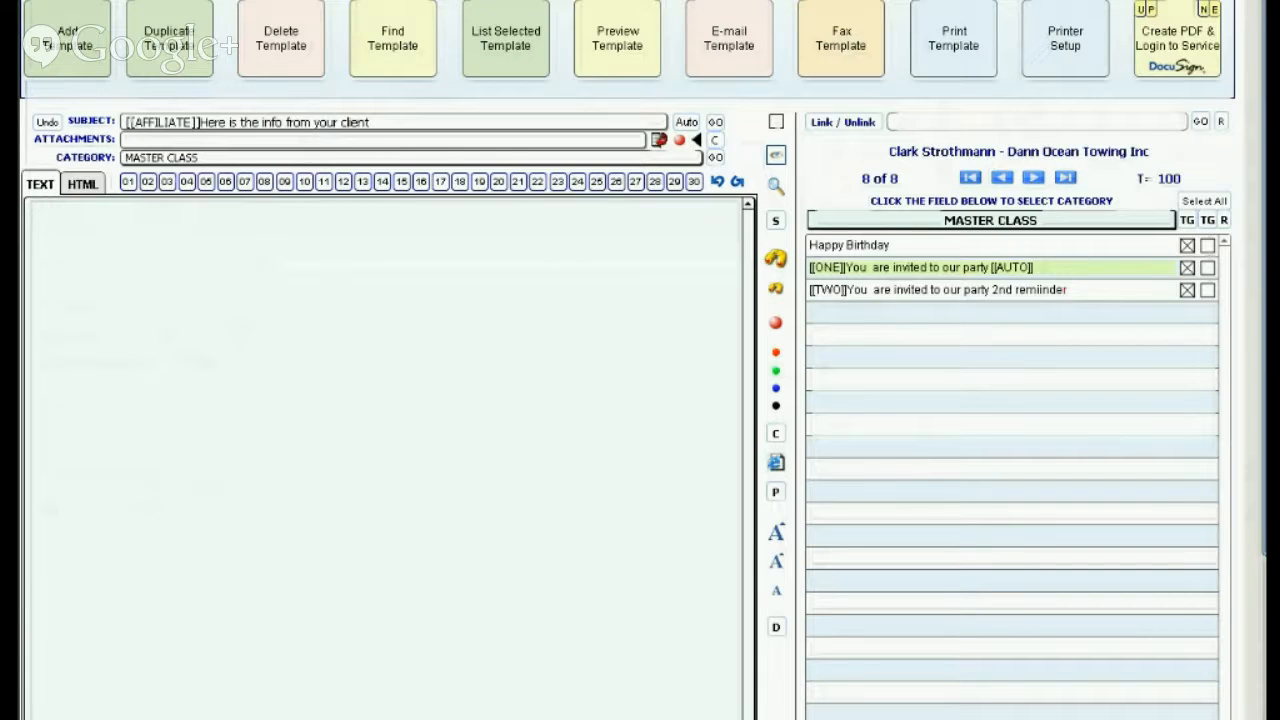
type("ear")
left_click(777, 535)
left_click(777, 535)
left_click(308, 1)
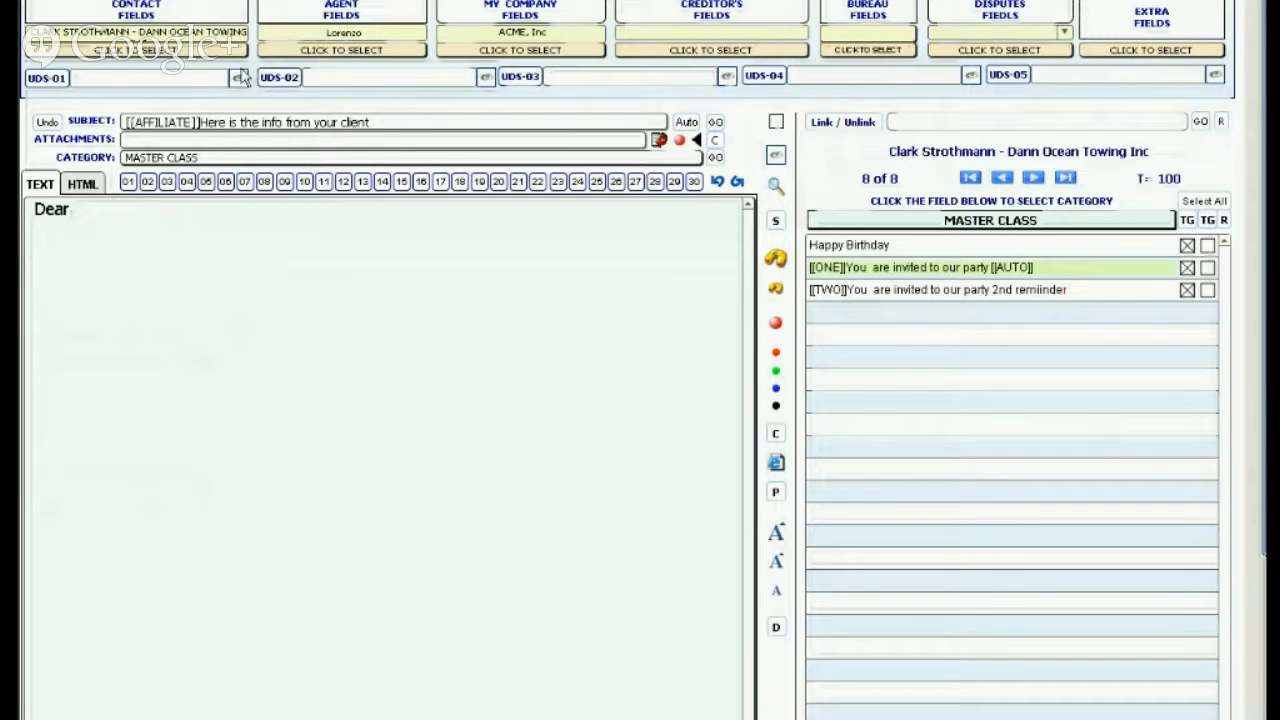
left_click(173, 50)
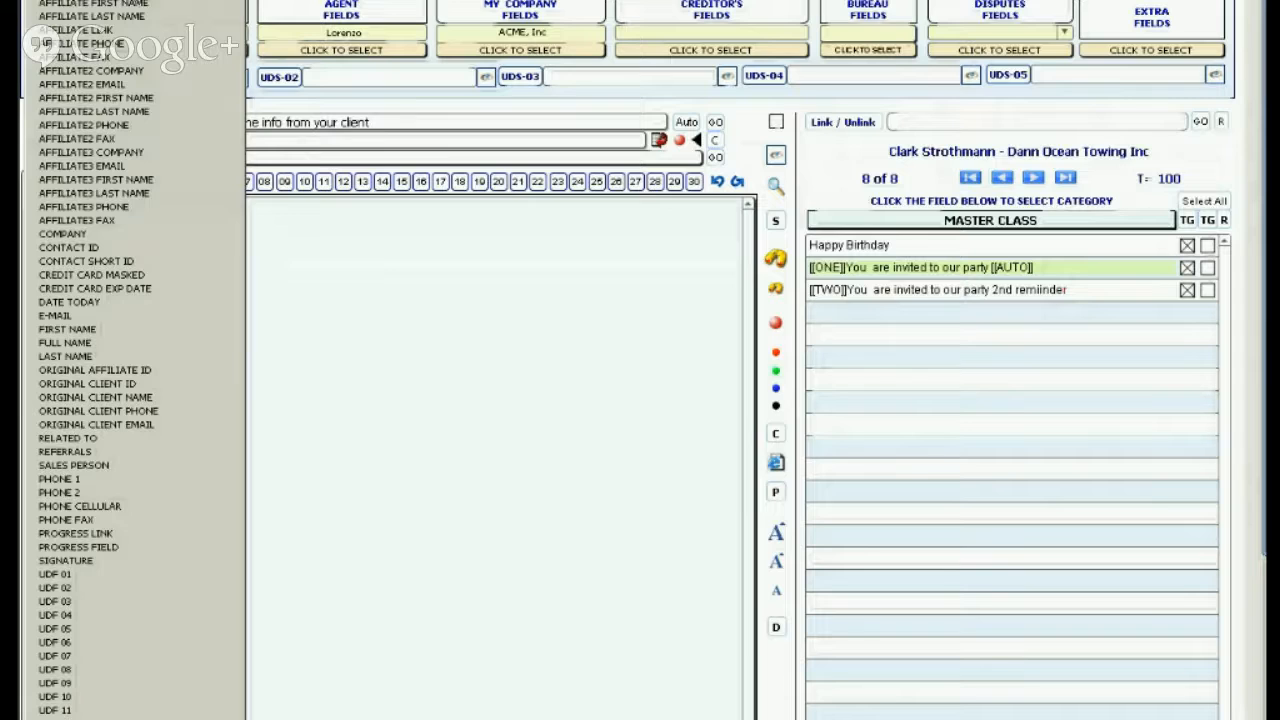
left_click(138, 5)
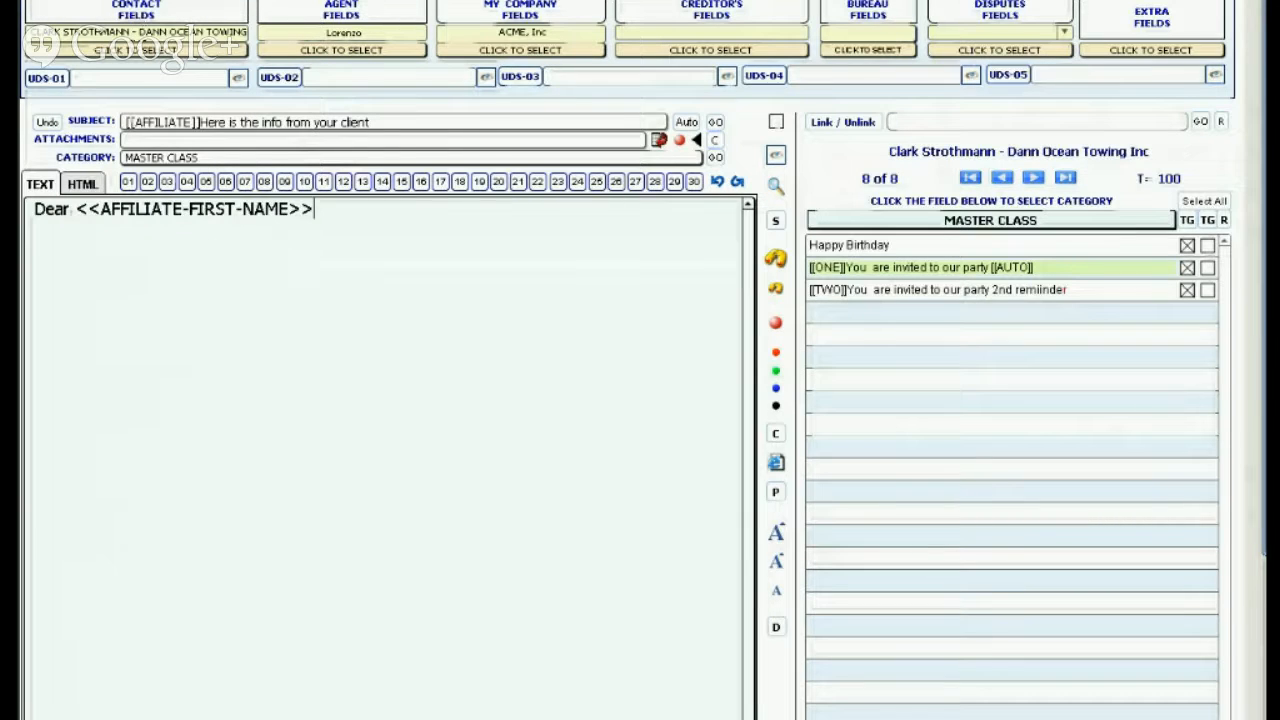
type(",")
Step: Below the greeting, add the line "Your client is: <<ORIGINAL-CLIENT-NAME>>" using the contact merge field
key("Return")
key("Return")
type("Your v")
key("BackSpace")
type("client is:")
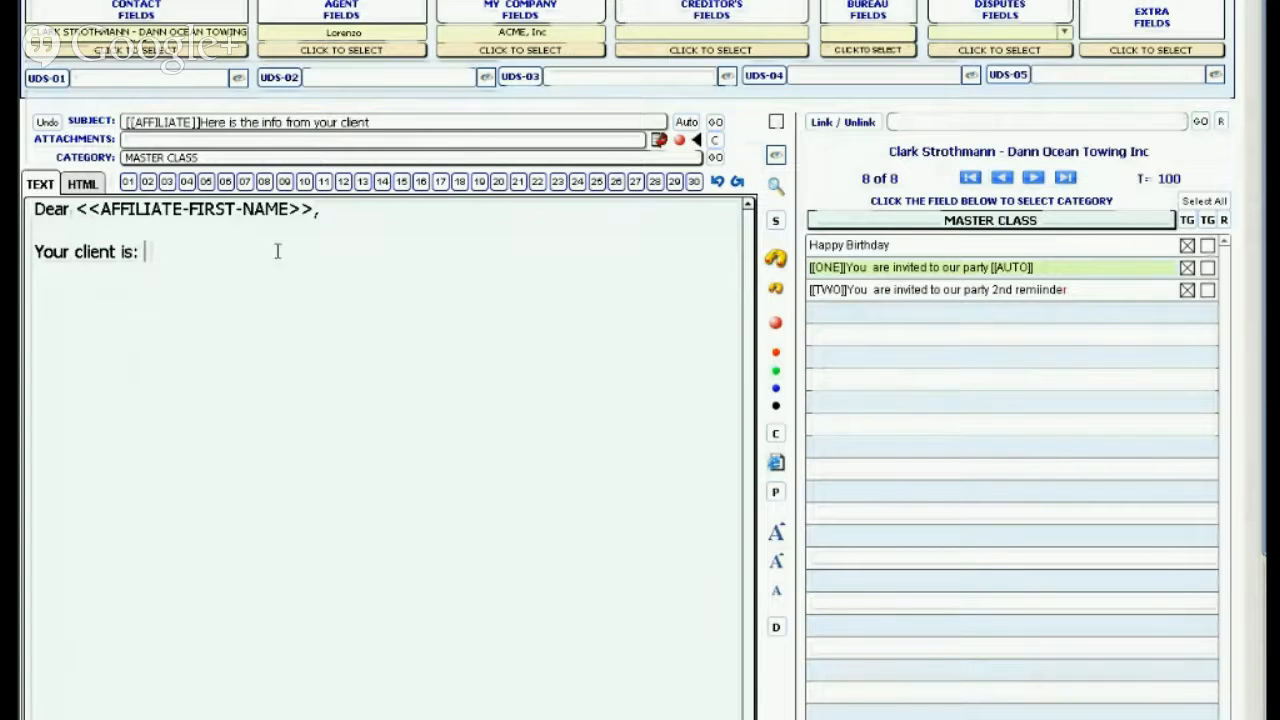
left_click(143, 58)
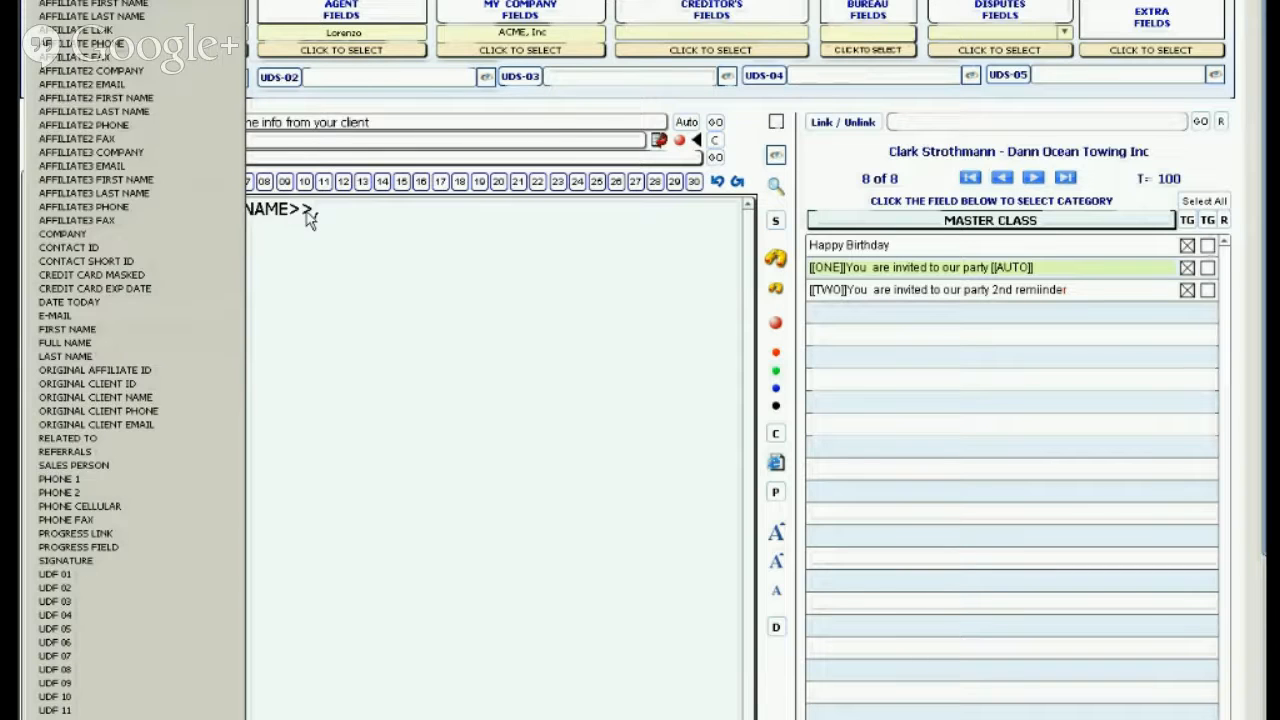
left_click(294, 283)
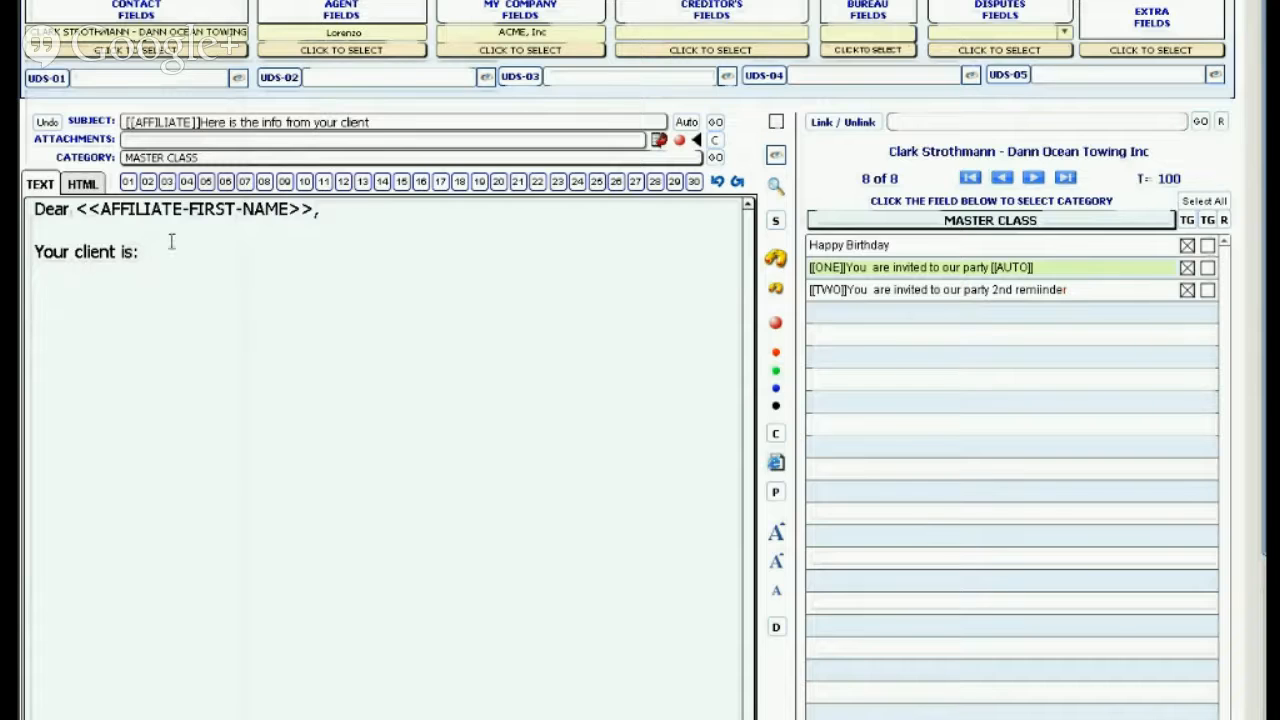
left_click(90, 52)
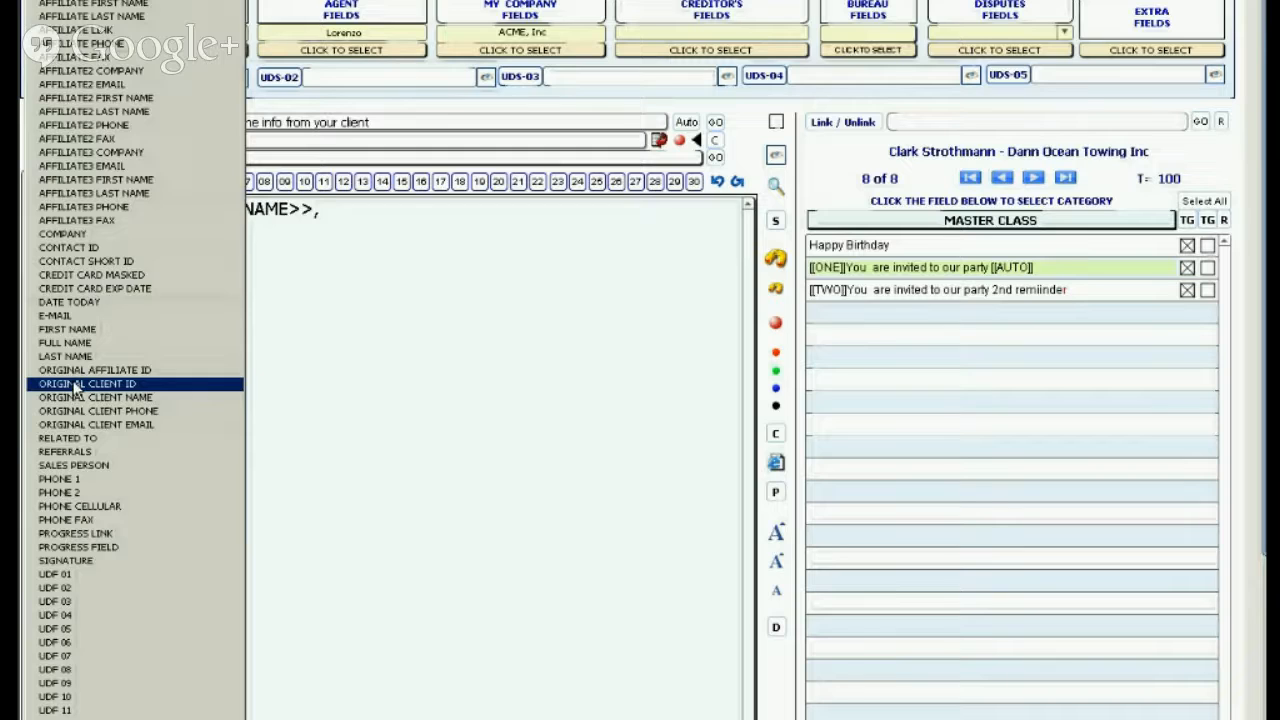
left_click(130, 397)
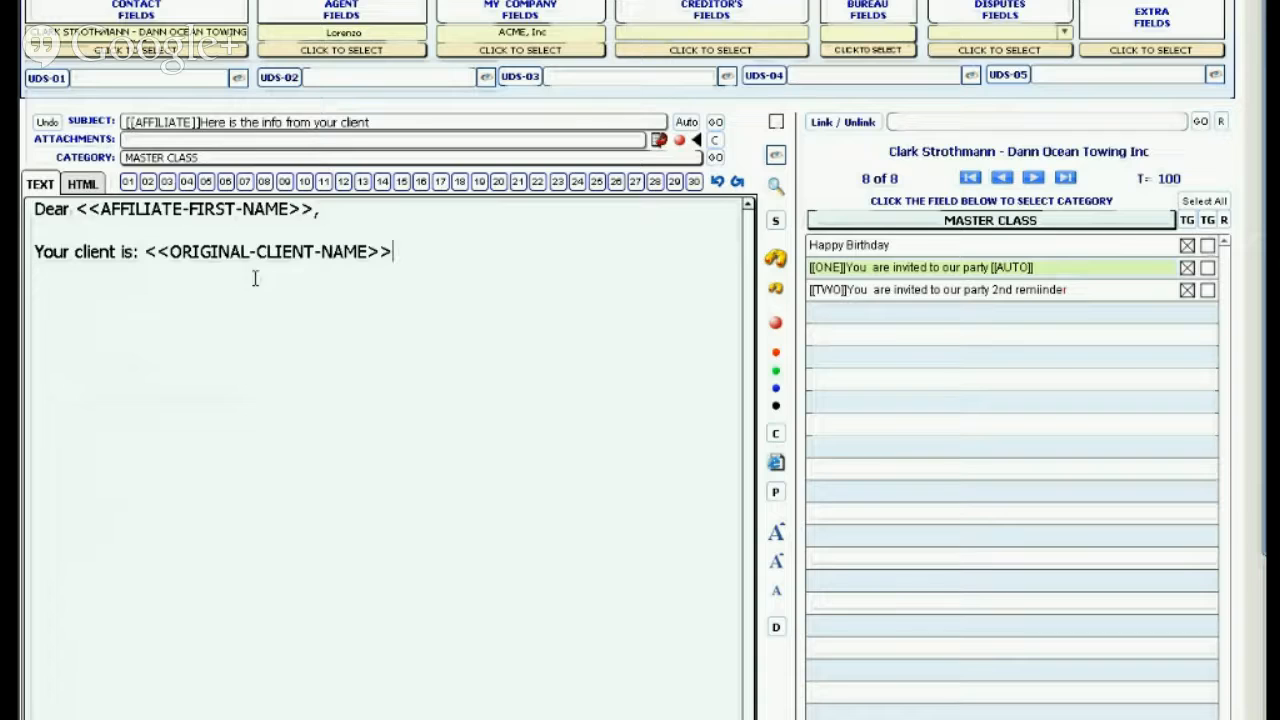
Step: Add the closing "Best regards" below the client line and insert blank lines above it for a link
key("Return")
type("Best regards")
key("Return")
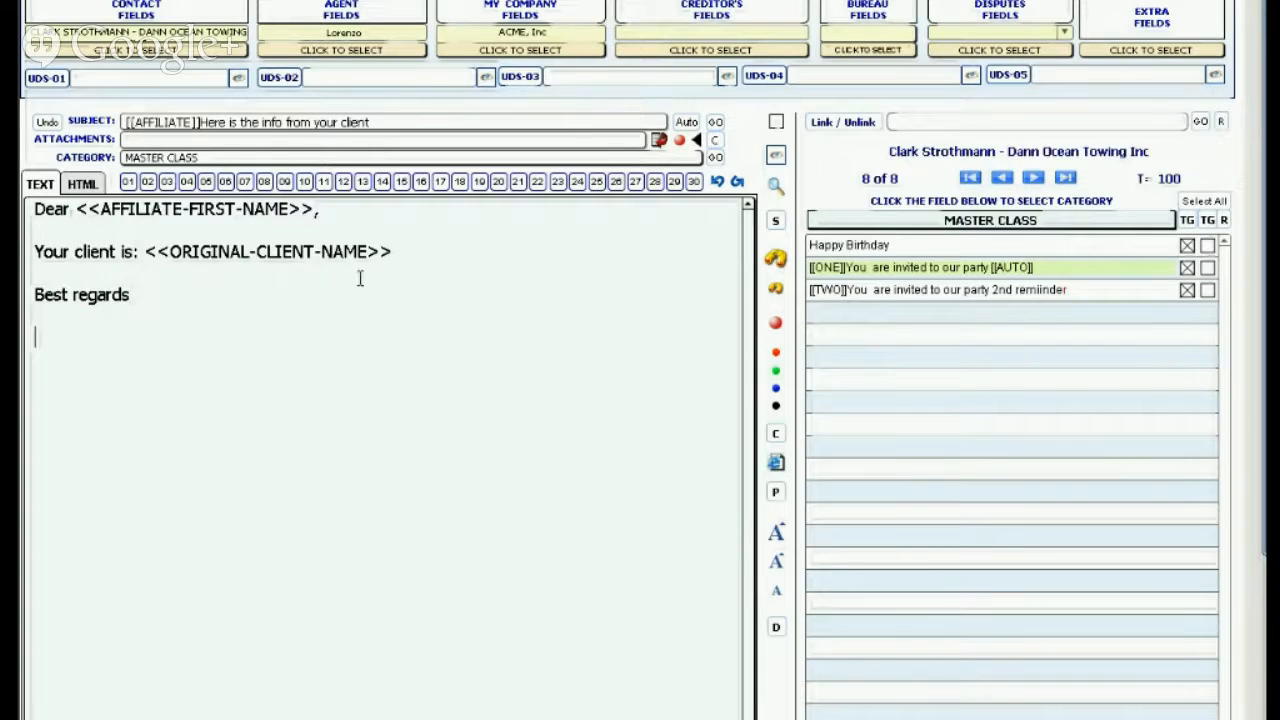
left_click(360, 278)
key("Return")
key("Return")
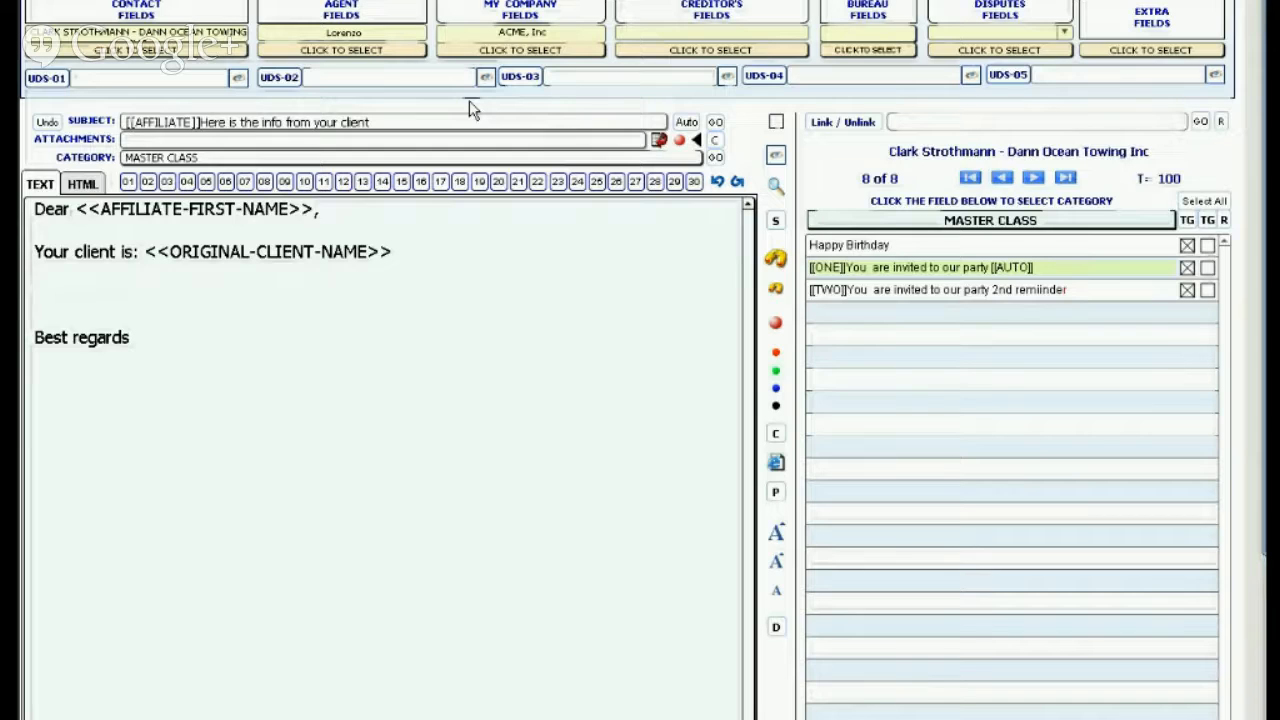
type("http://")
left_click(514, 46)
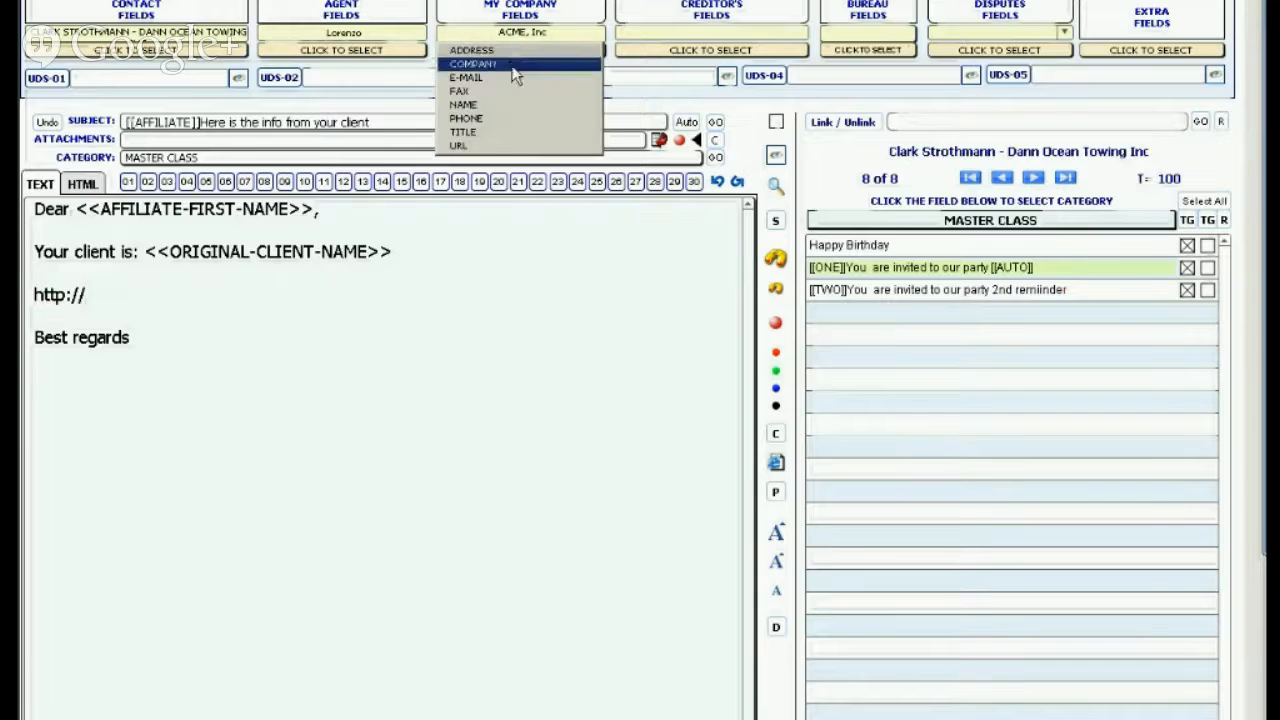
left_click(488, 149)
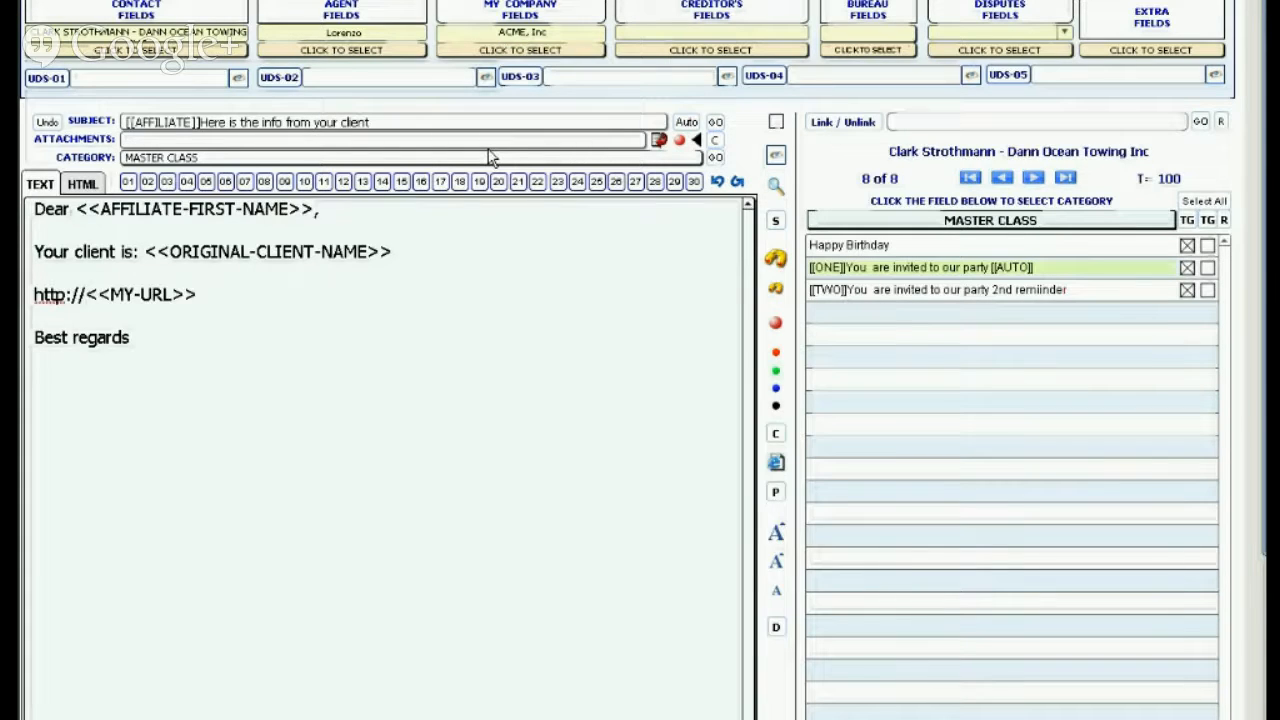
type("/progress")
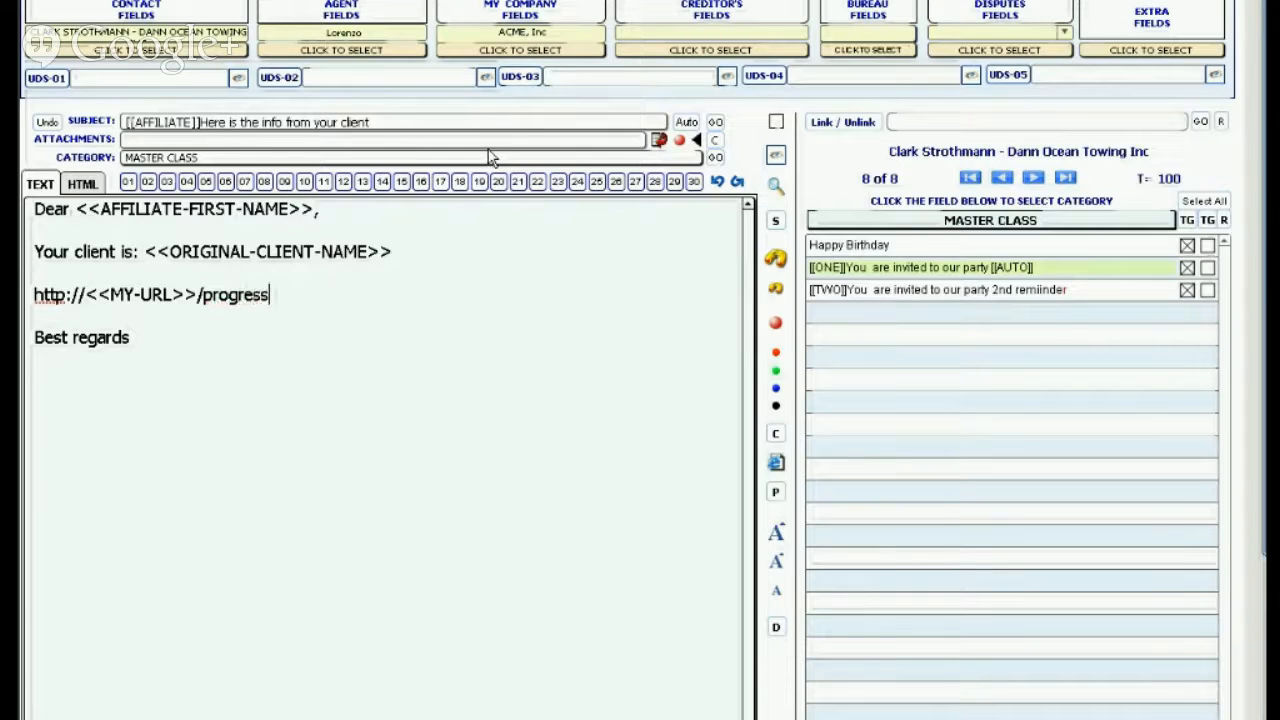
type("/progress")
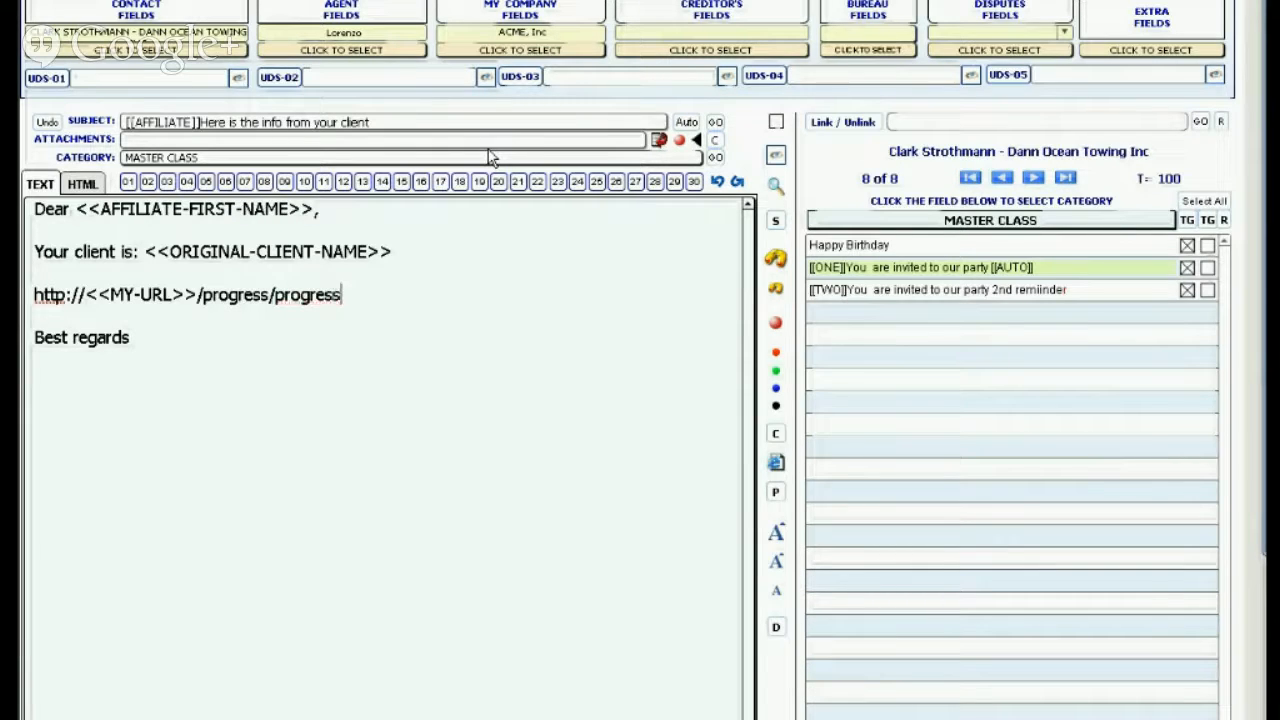
type(".php?")
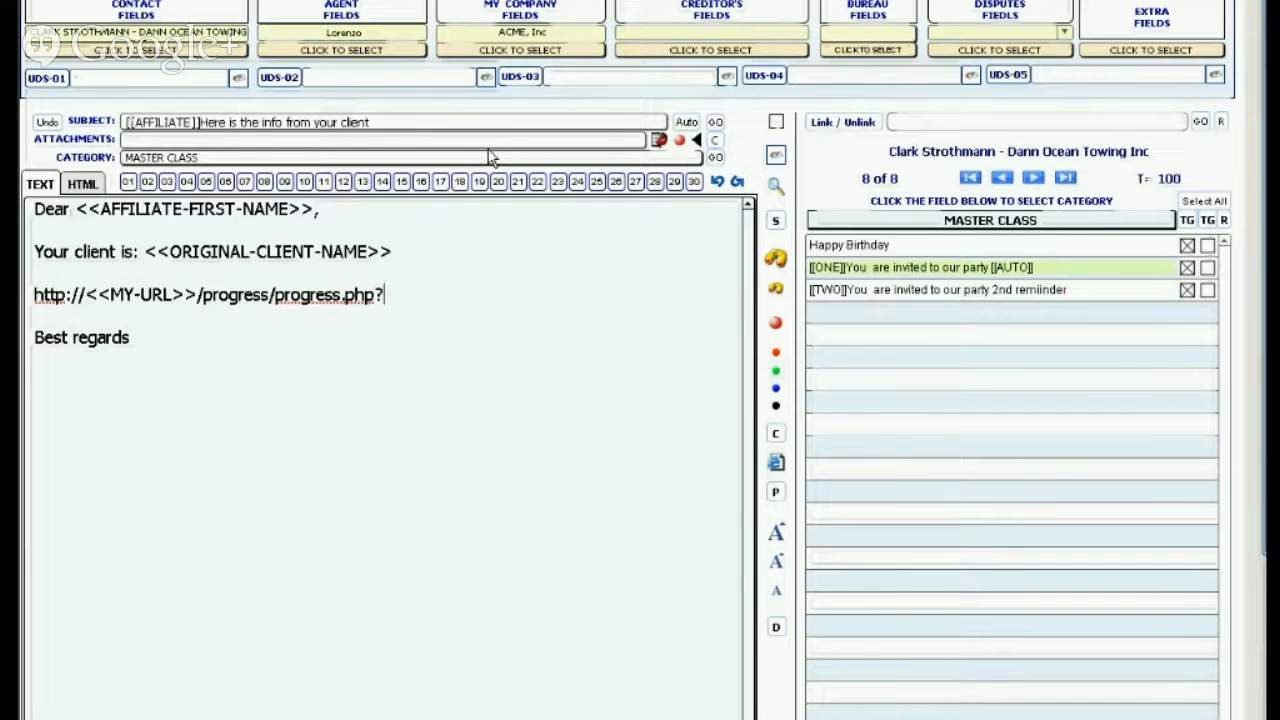
type("p-")
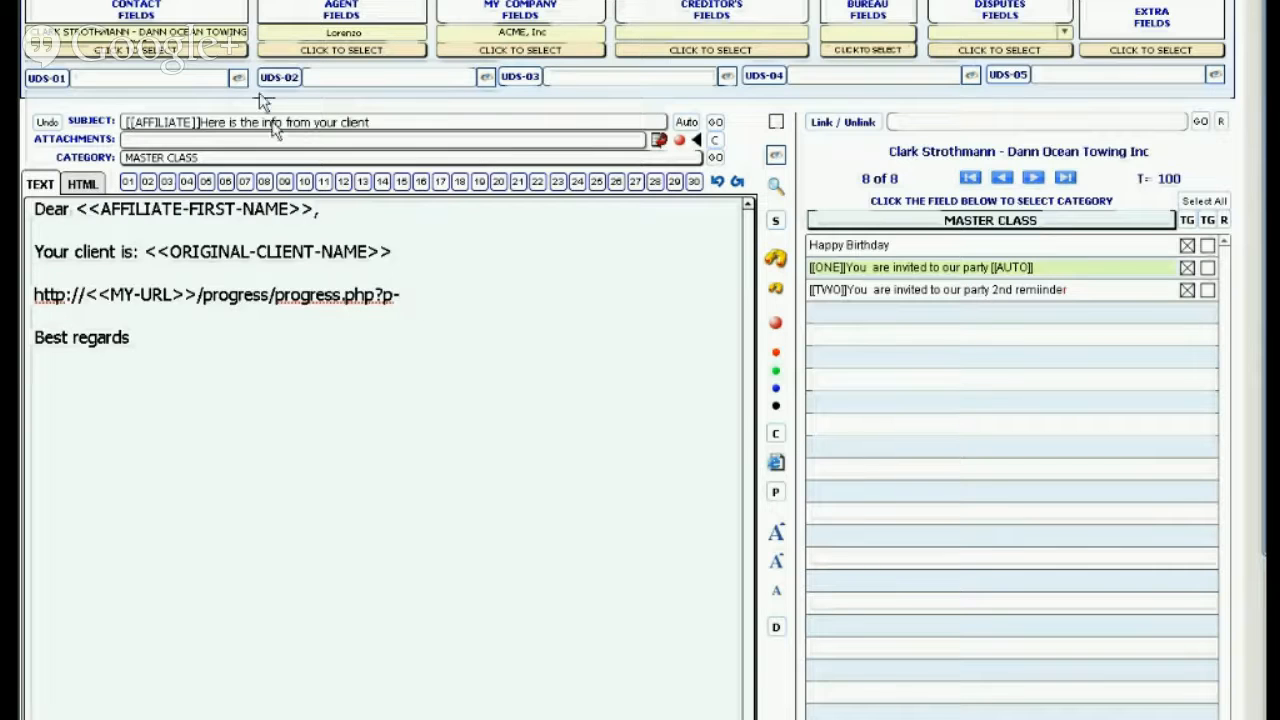
left_click(190, 57)
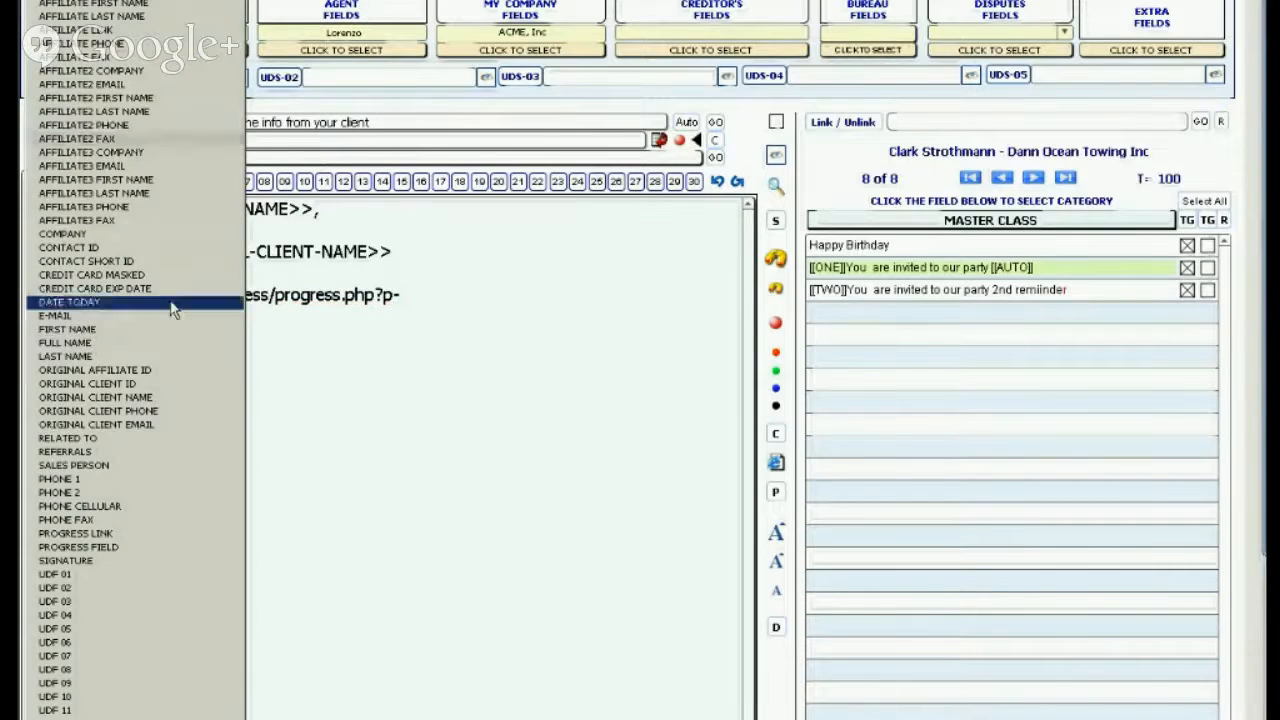
left_click(165, 386)
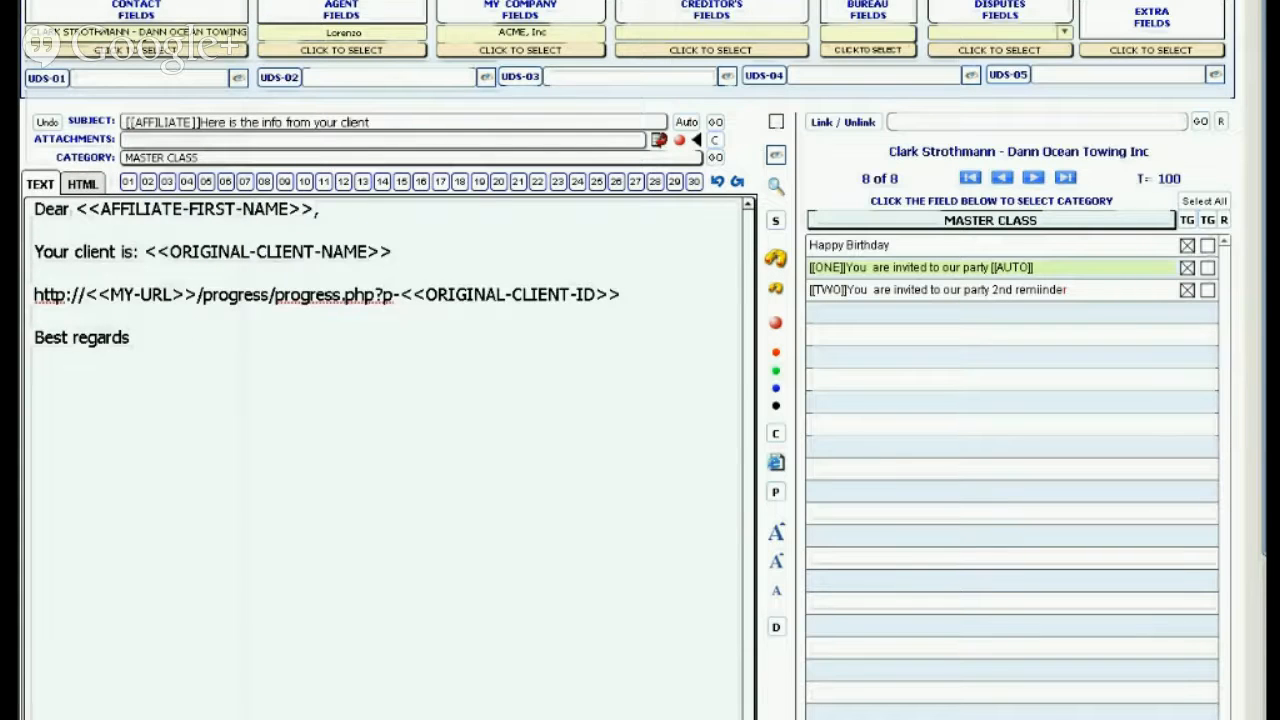
left_click(775, 155)
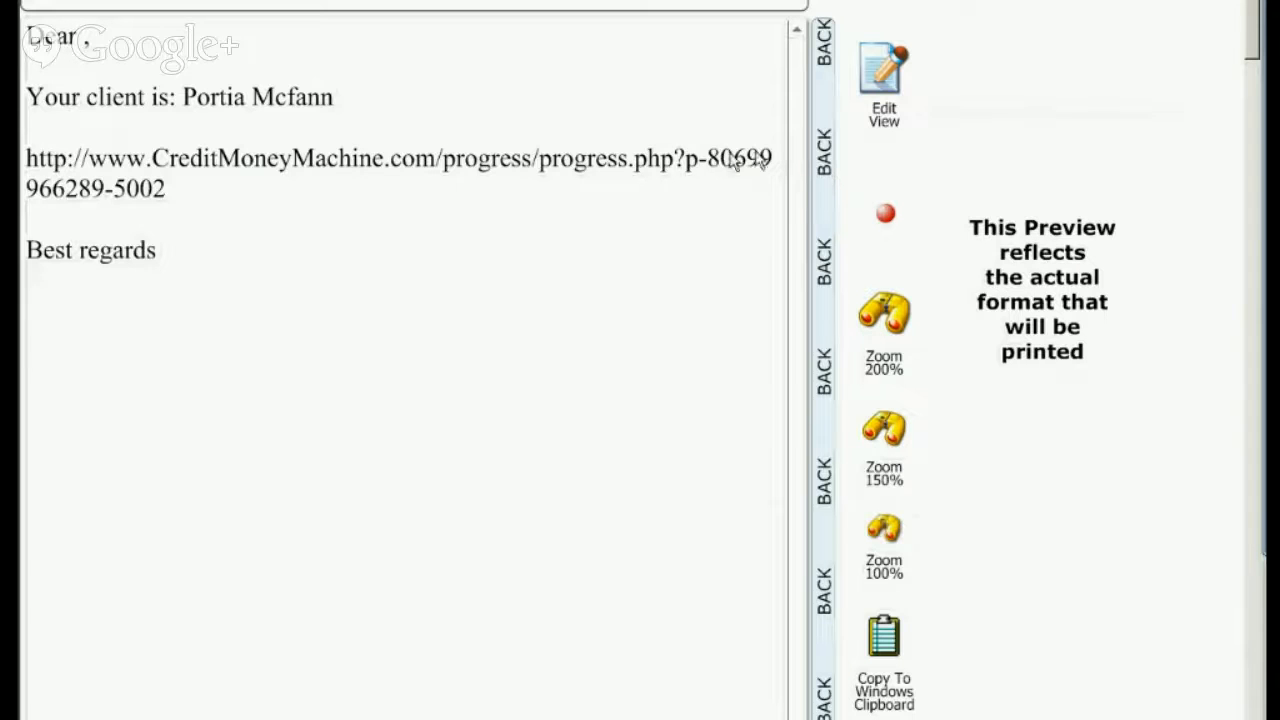
left_click(822, 178)
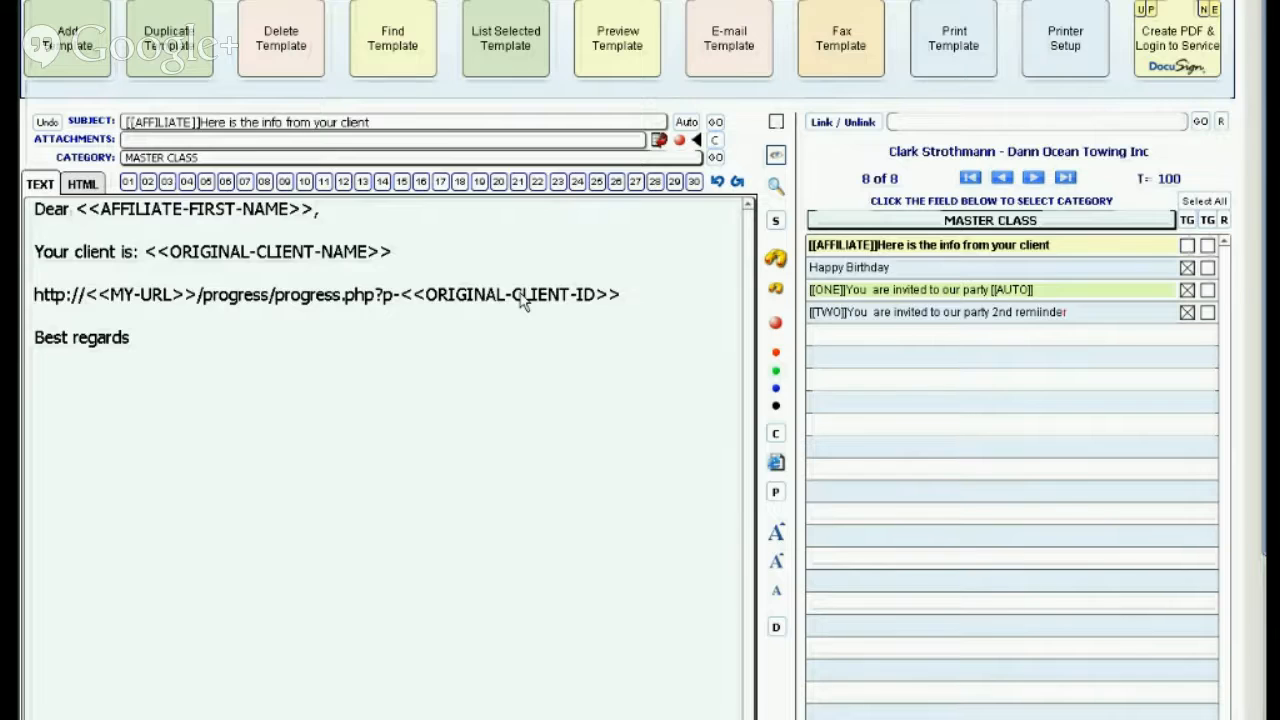
Step: In Credit Repair, select the [[ONE]] party invitation as the client's FTP template and the [[TWO]] party 2nd reminder as the affiliate's FTP template
key("ctrl+1")
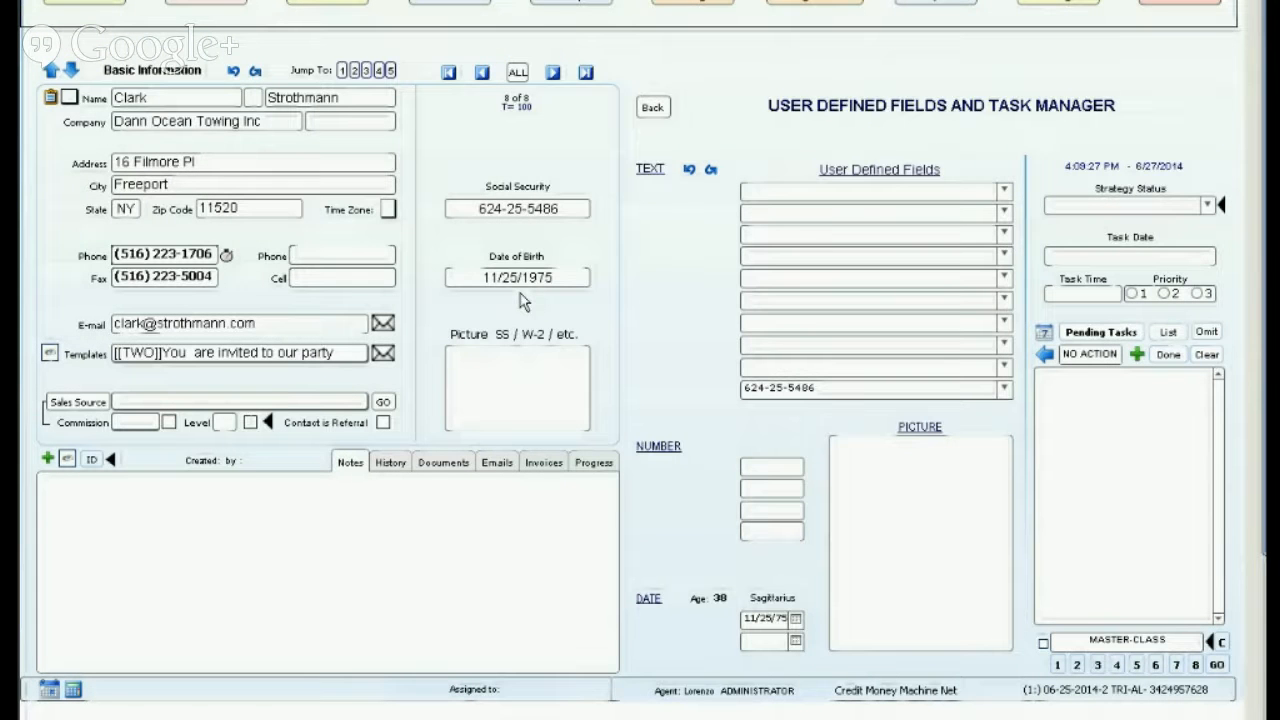
left_click(950, 3)
left_click(760, 436)
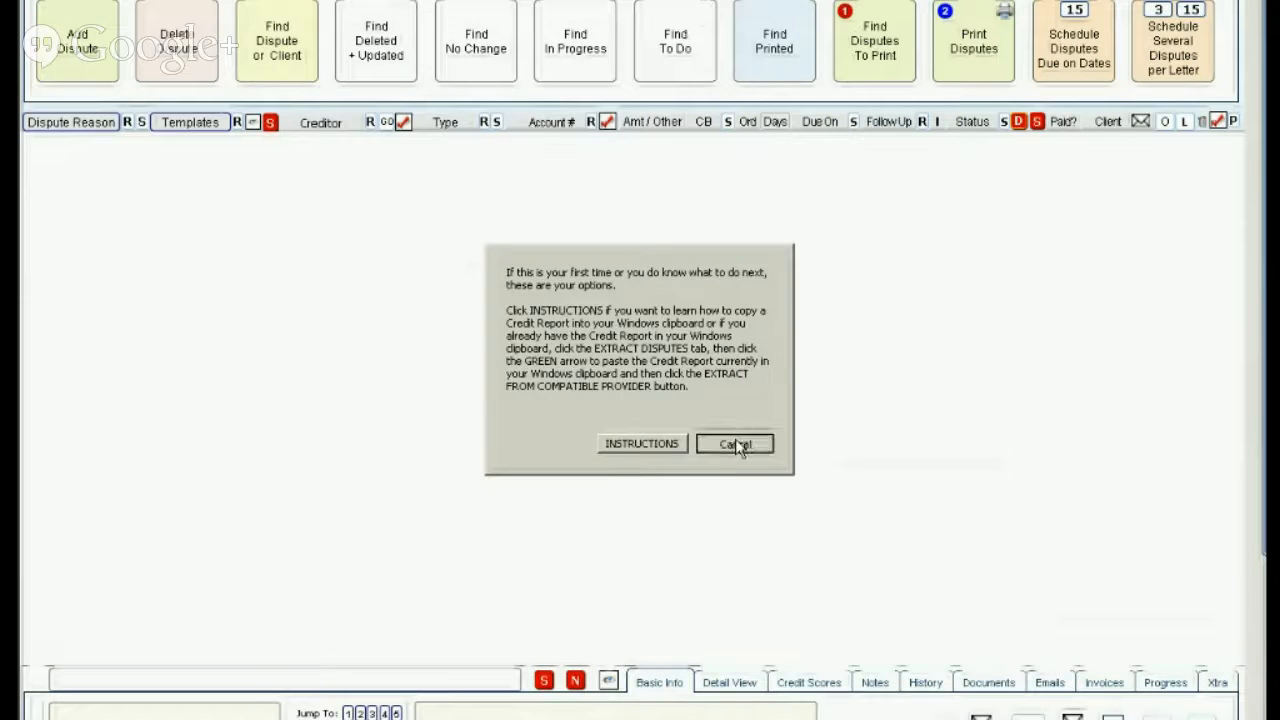
left_click(737, 446)
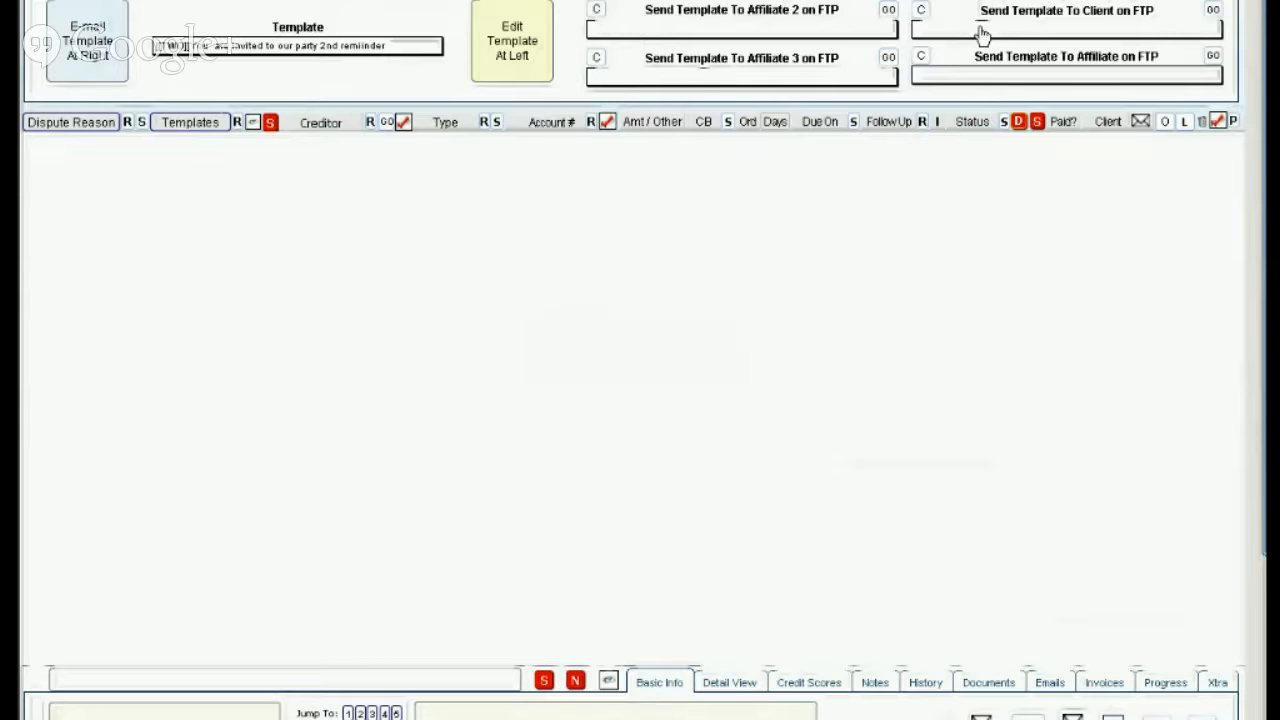
left_click(993, 31)
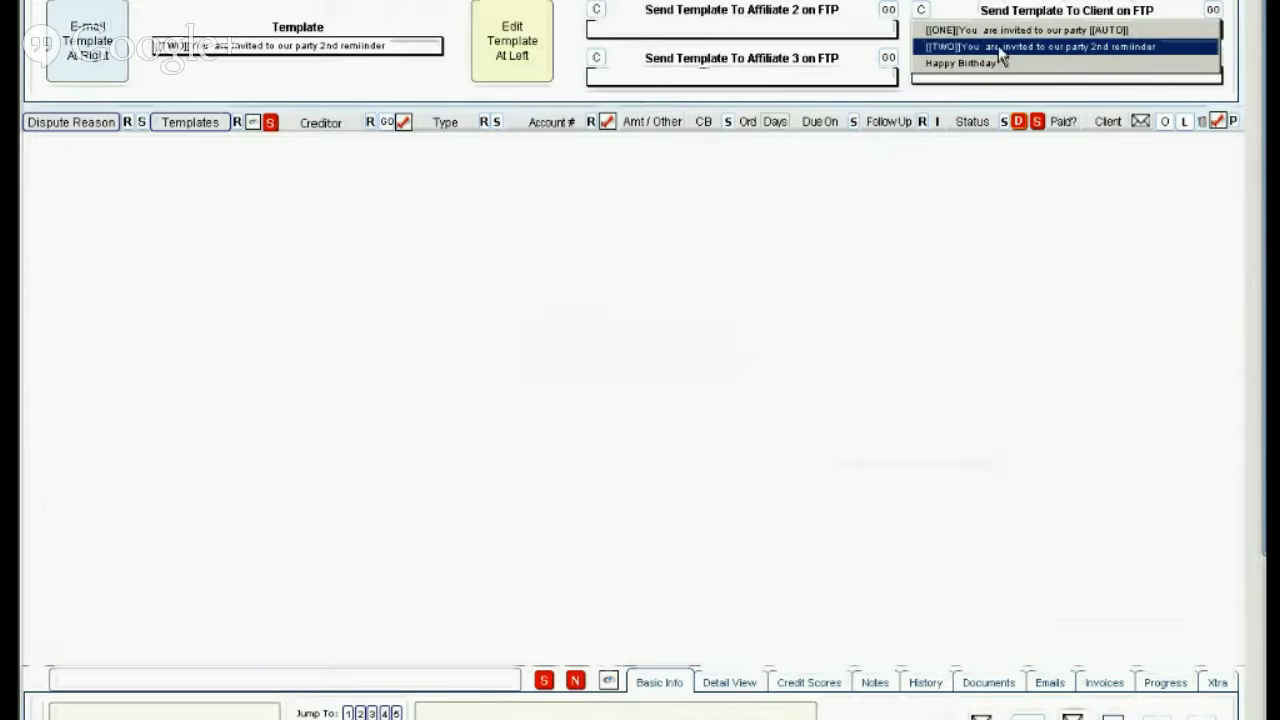
left_click(998, 30)
left_click(995, 74)
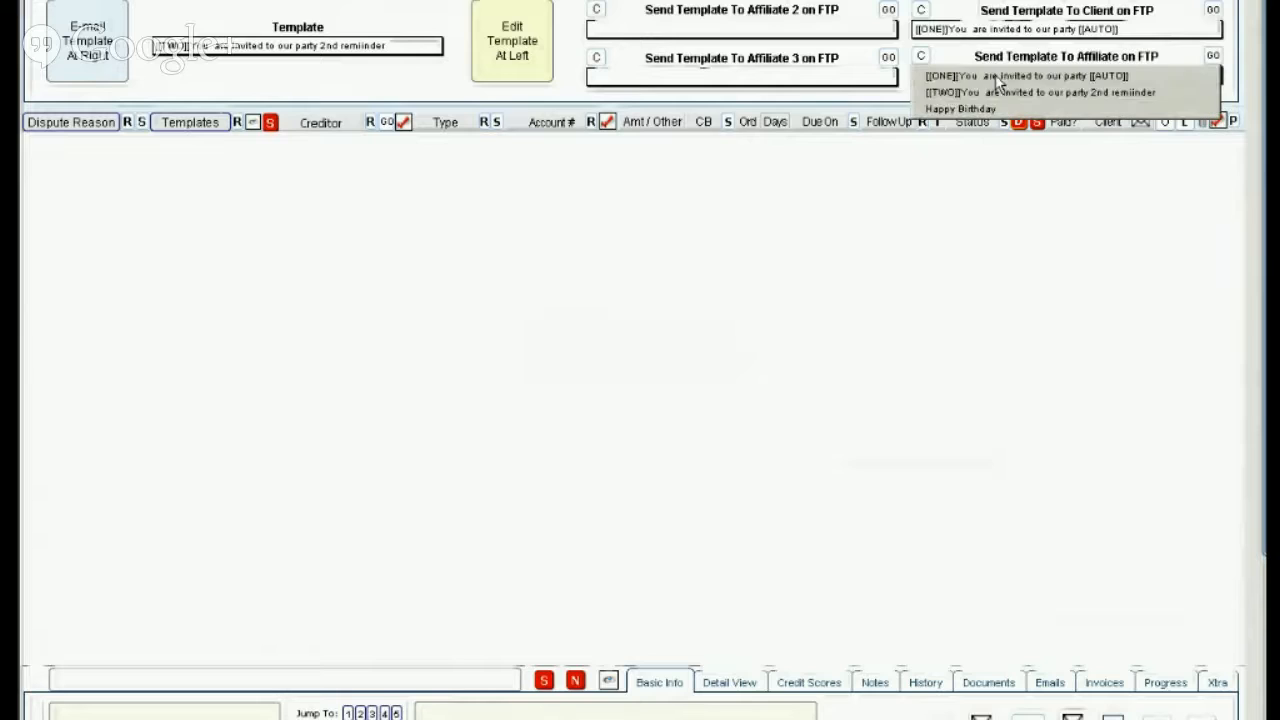
left_click(1003, 92)
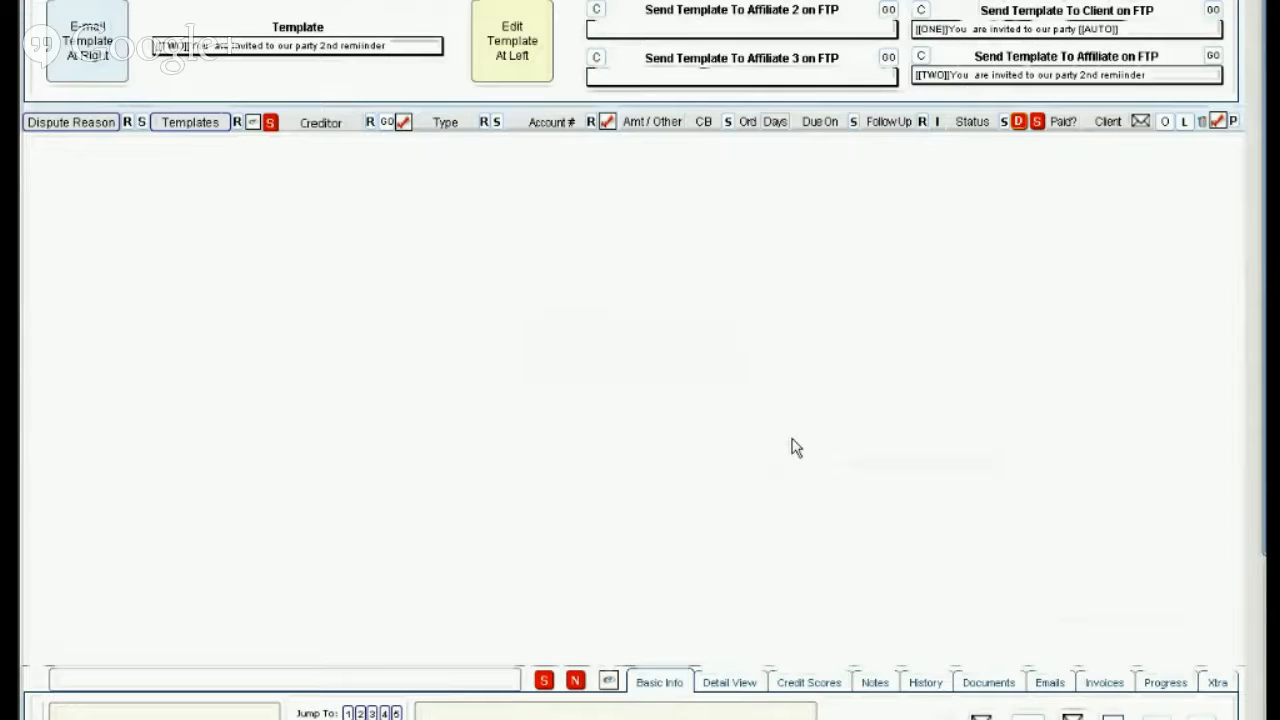
Step: Tag the [[AFFILIATE]] template in the MASTER CLASS list and mark the Dann Ocean Towing Inc contact as a referral
scroll(791, 447, "up", 10)
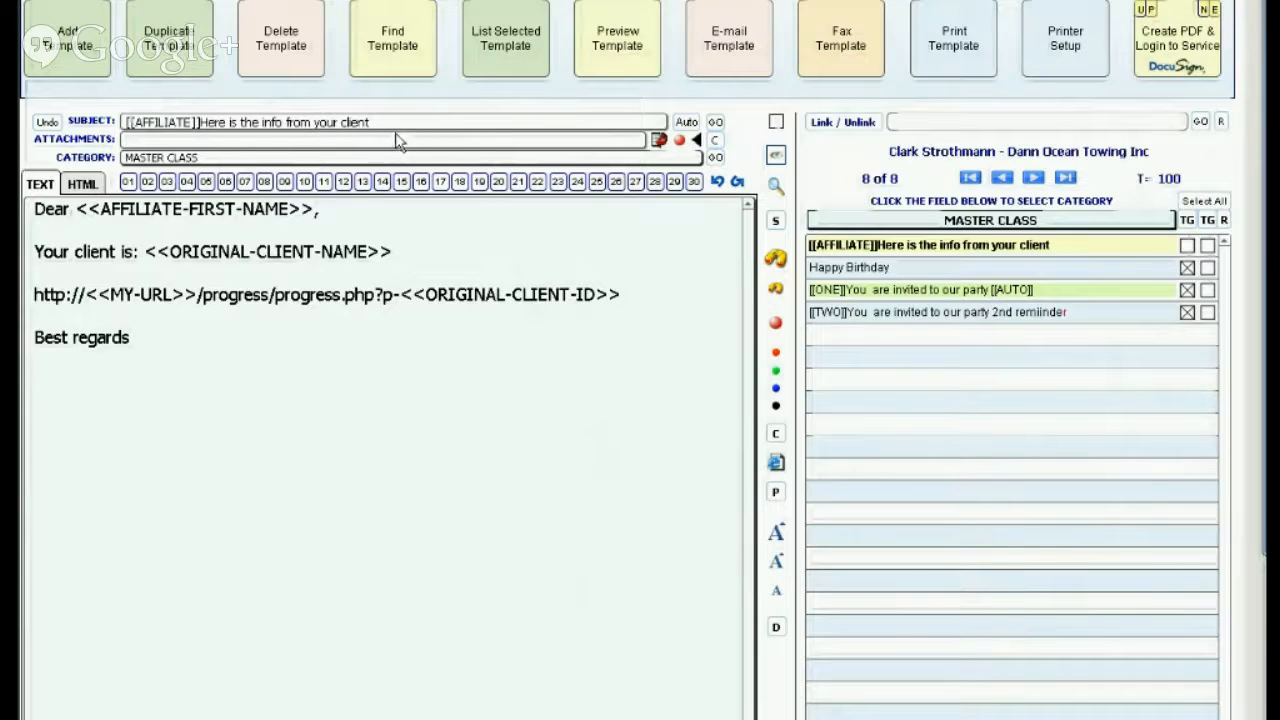
left_click(1187, 245)
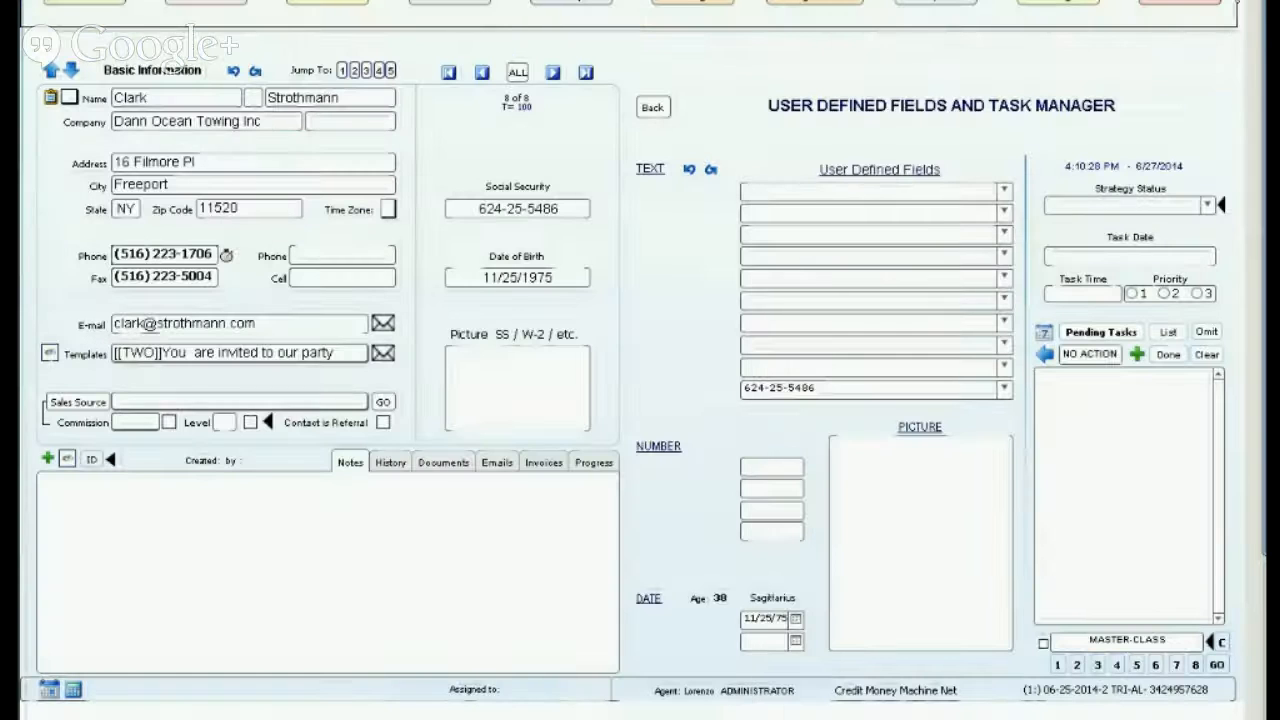
left_click(384, 426)
left_click(750, 398)
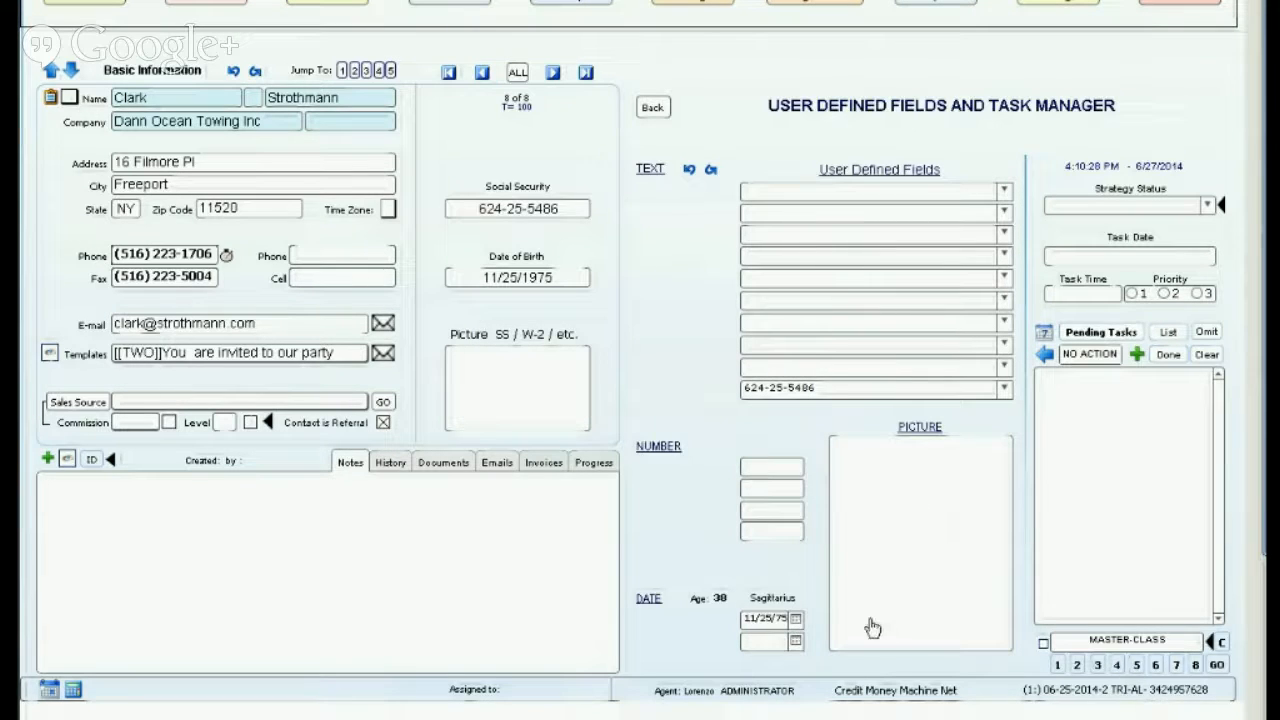
Step: Set the sales source of the previous contact, at Yeary & Associates, to the Dann Ocean Towing Inc referral contact
left_click(481, 72)
left_click(193, 404)
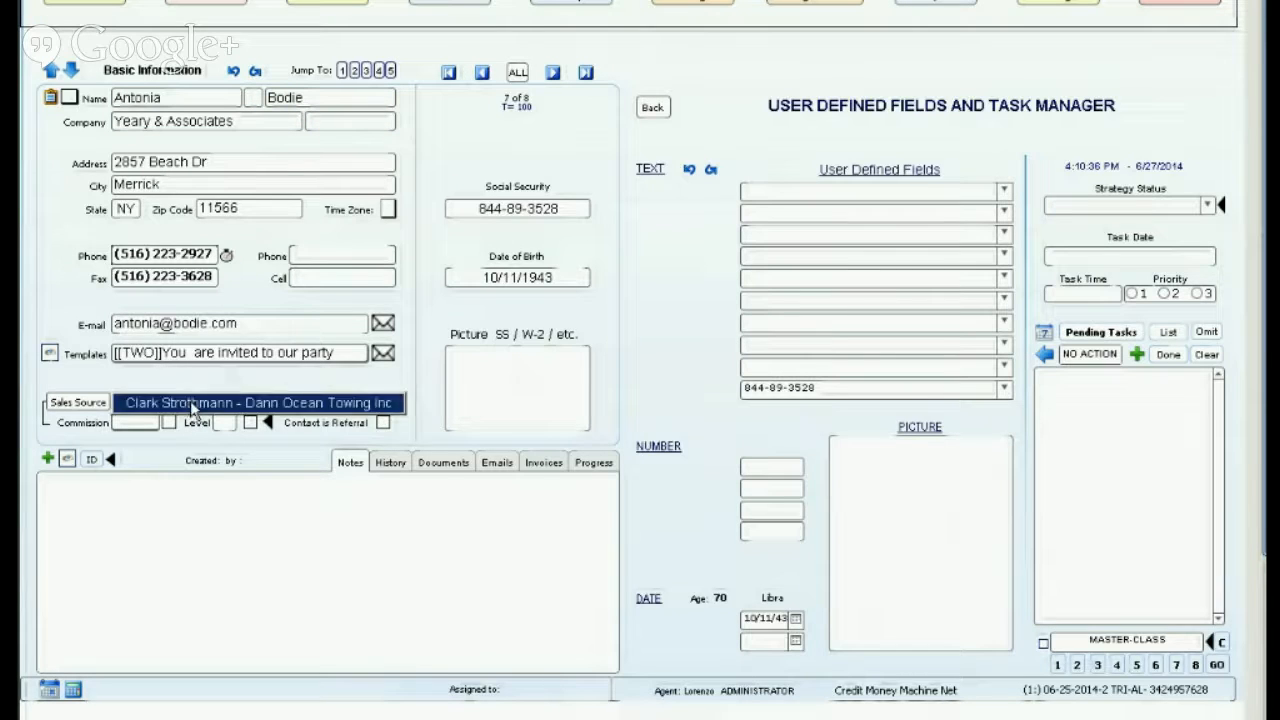
left_click(260, 406)
left_click(391, 371)
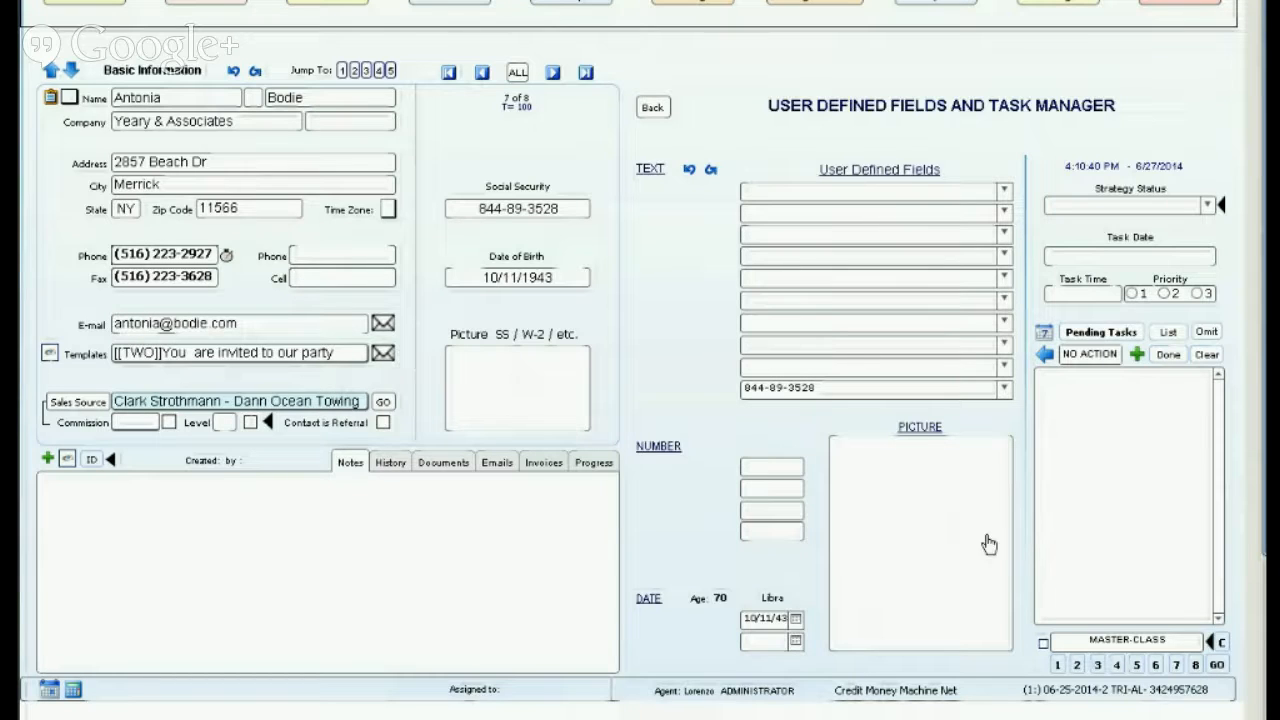
Step: In the MASTER-CLASS auto-messenger, assign "[[AFFILIATE]]Here is the info from your client" as affiliate template 1 under the [[ONE]] party invitation
left_click(1217, 666)
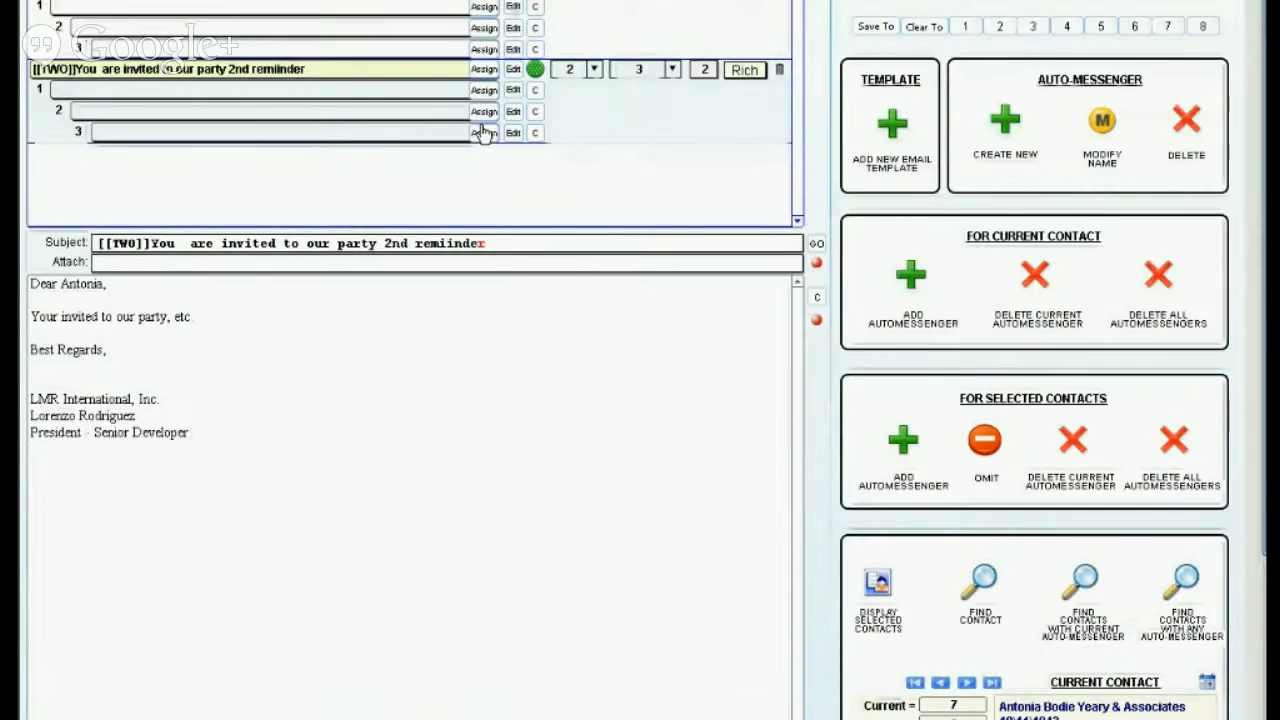
left_click(374, 13)
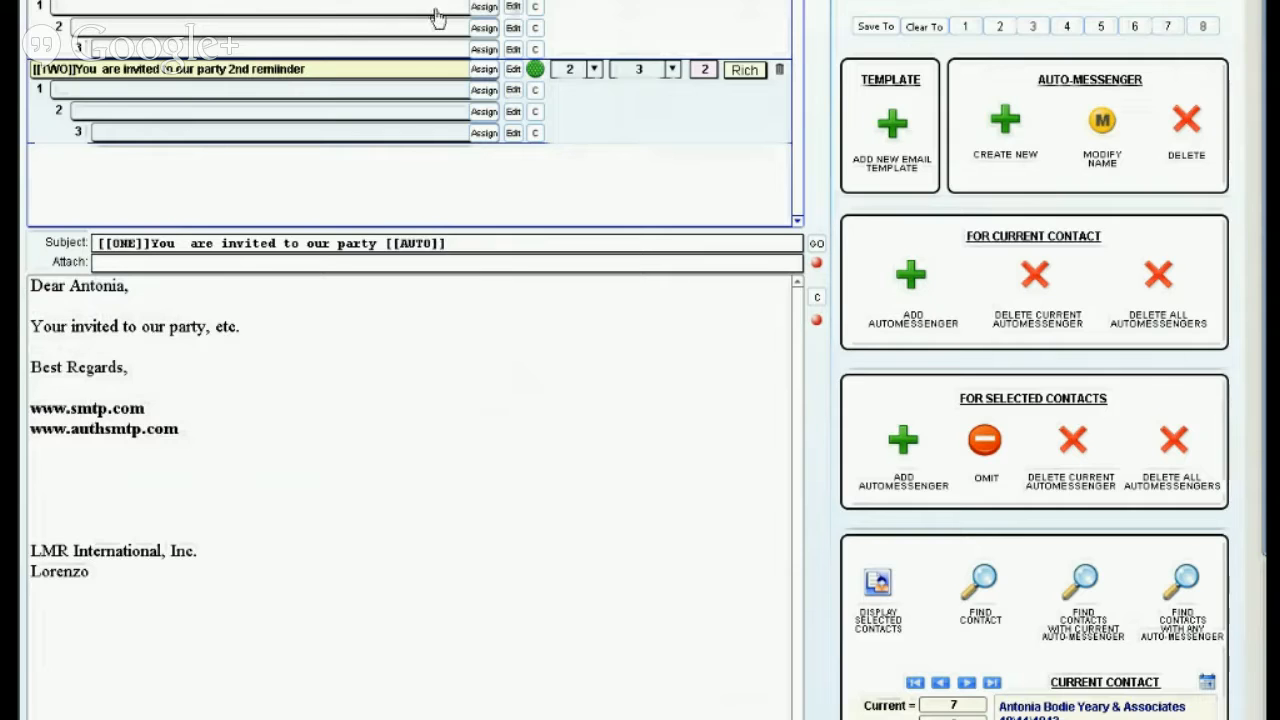
left_click(486, 8)
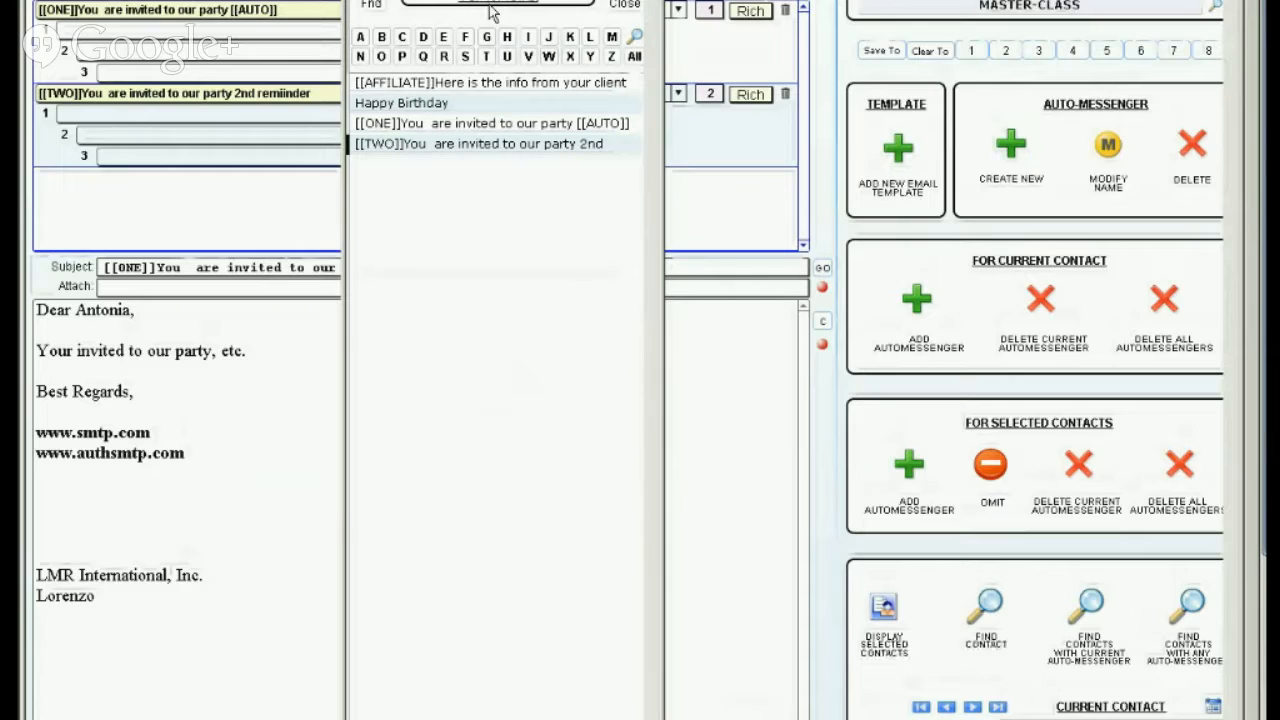
left_click(458, 84)
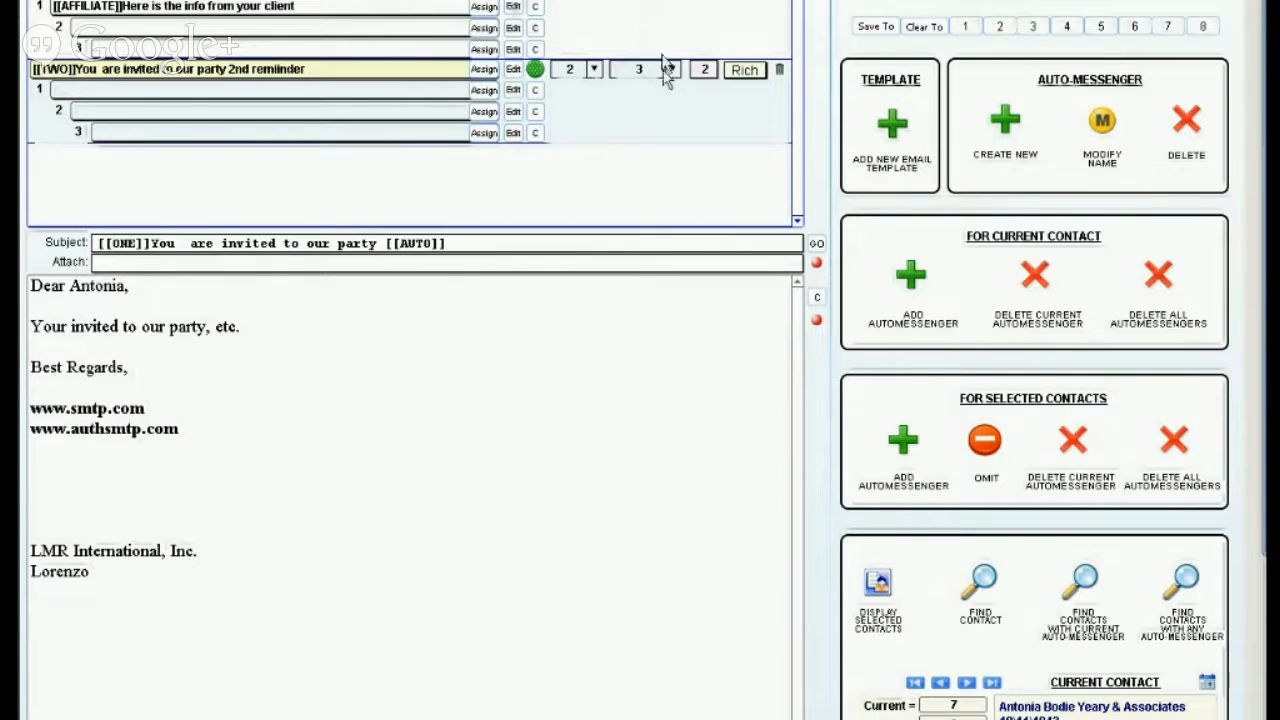
Step: Add the auto-messenger to the current contact with SELF as the agent, and view the list of assigned auto-messengers
left_click(910, 286)
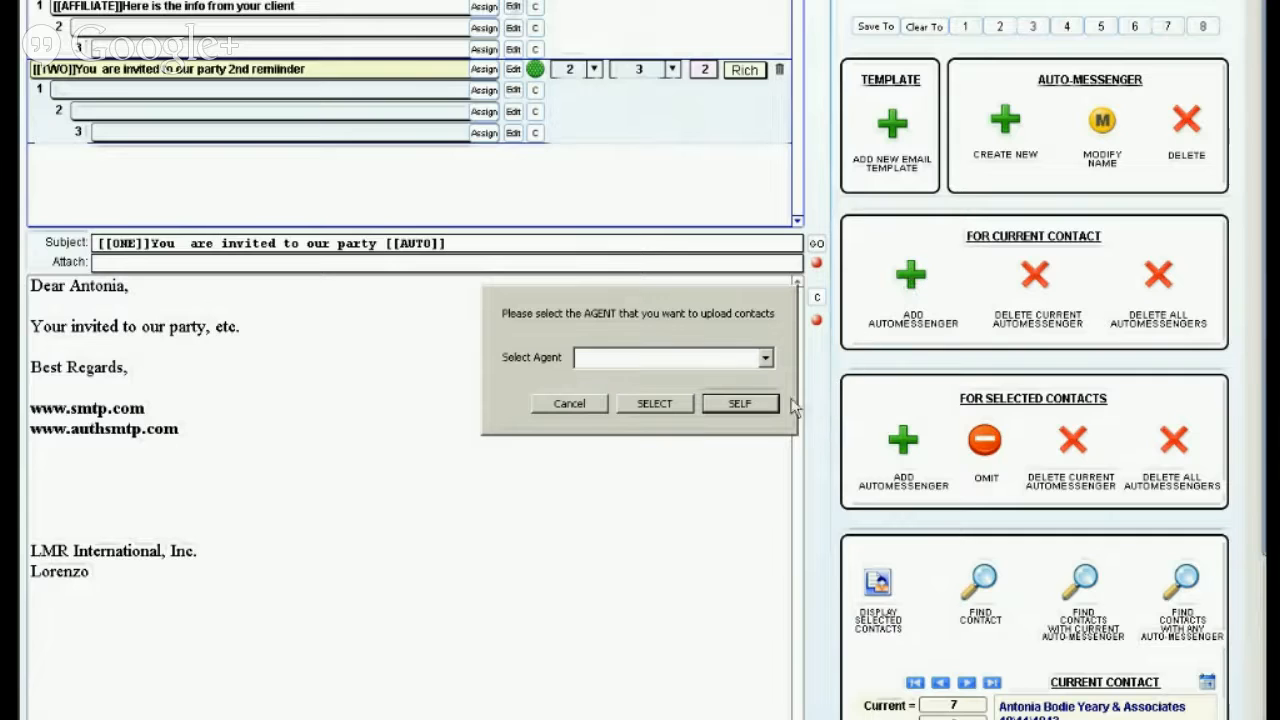
left_click(745, 404)
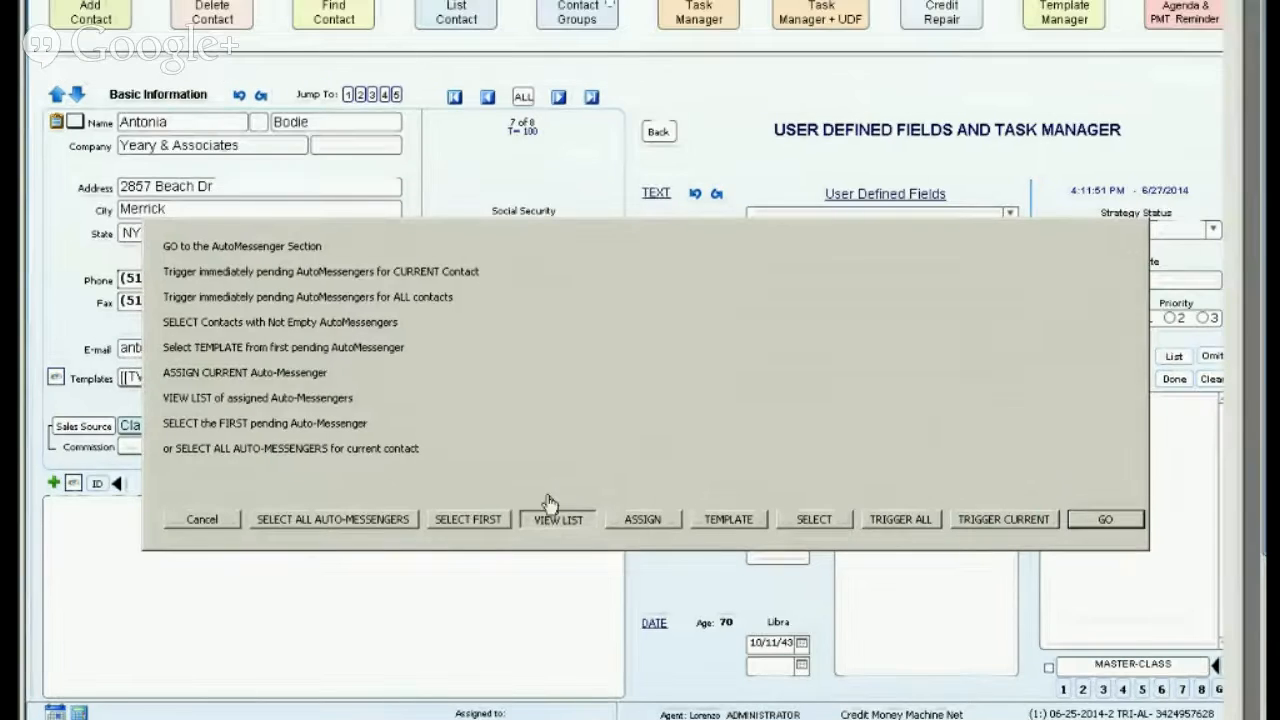
left_click(553, 515)
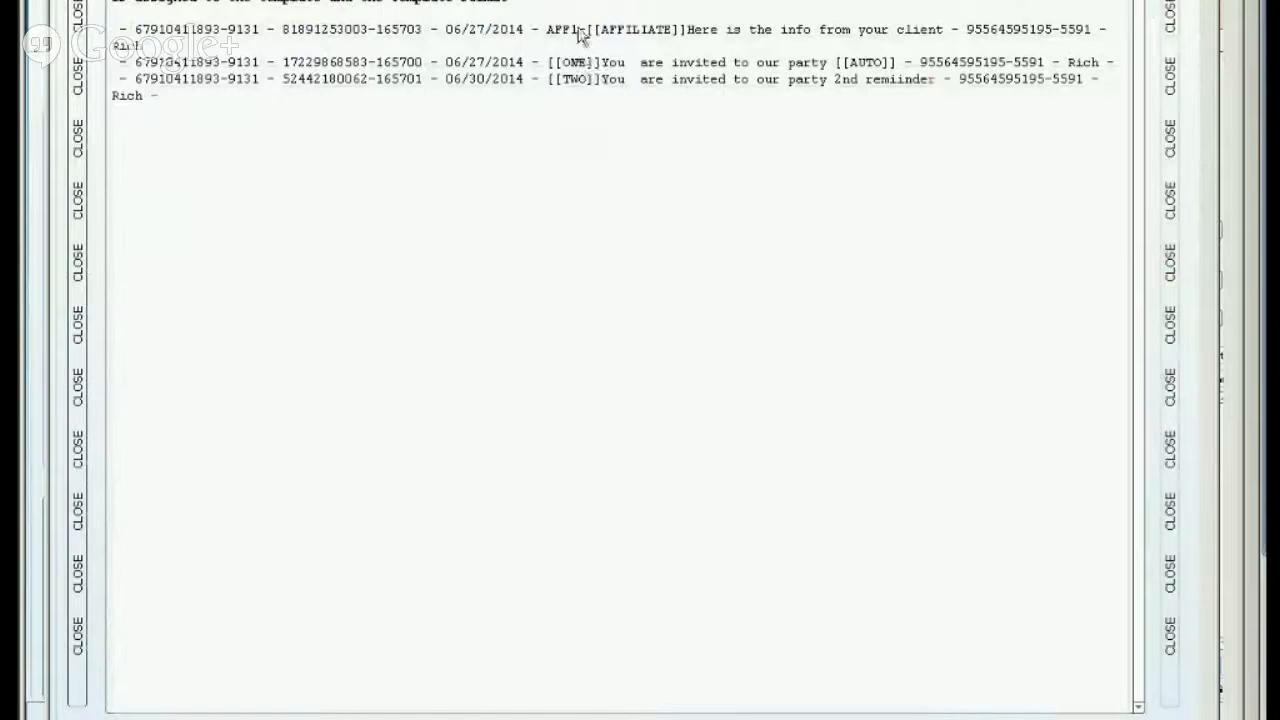